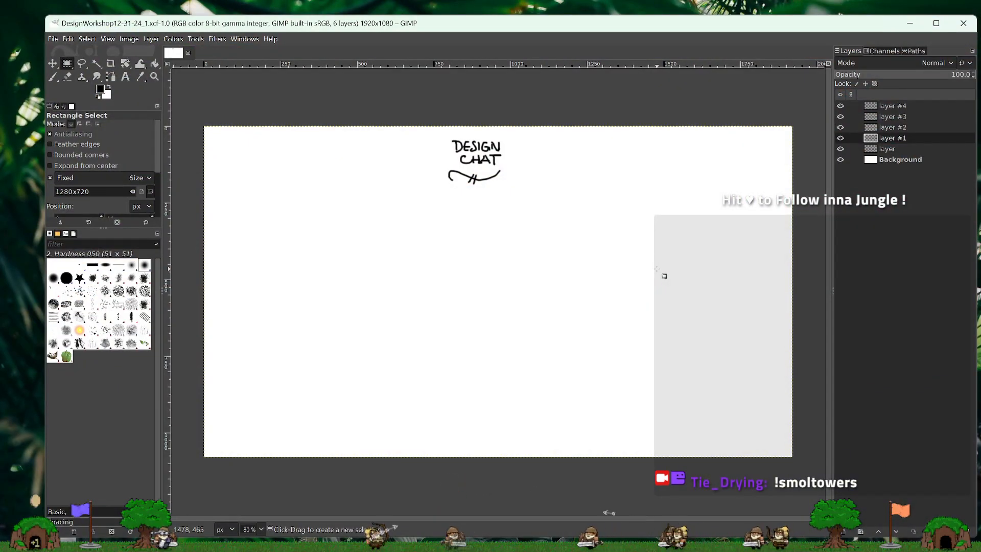
pyautogui.press('ctrl+super+Right')
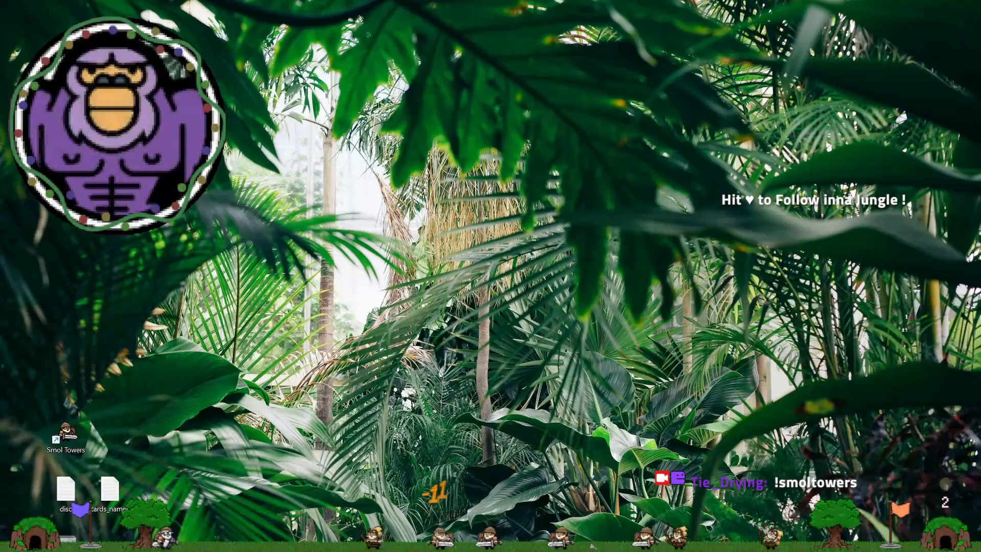
pyautogui.press('super+d')
pyautogui.press('super+d')
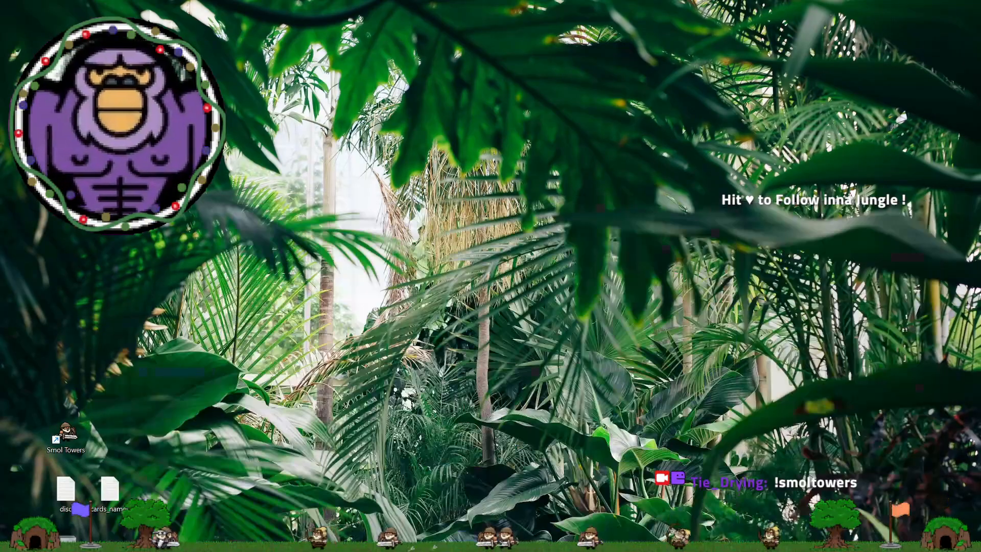
pyautogui.moveTo(376, 550)
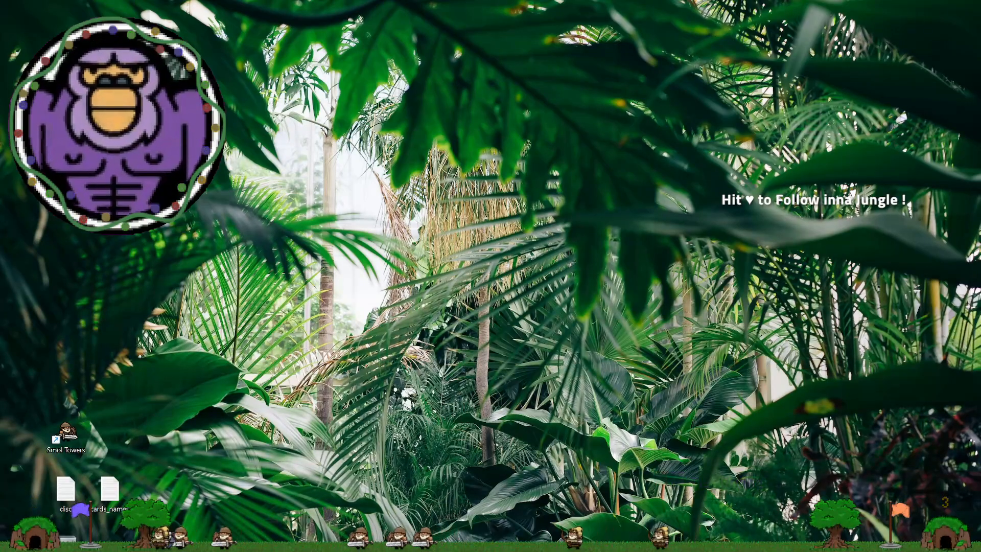
pyautogui.moveTo(591, 549)
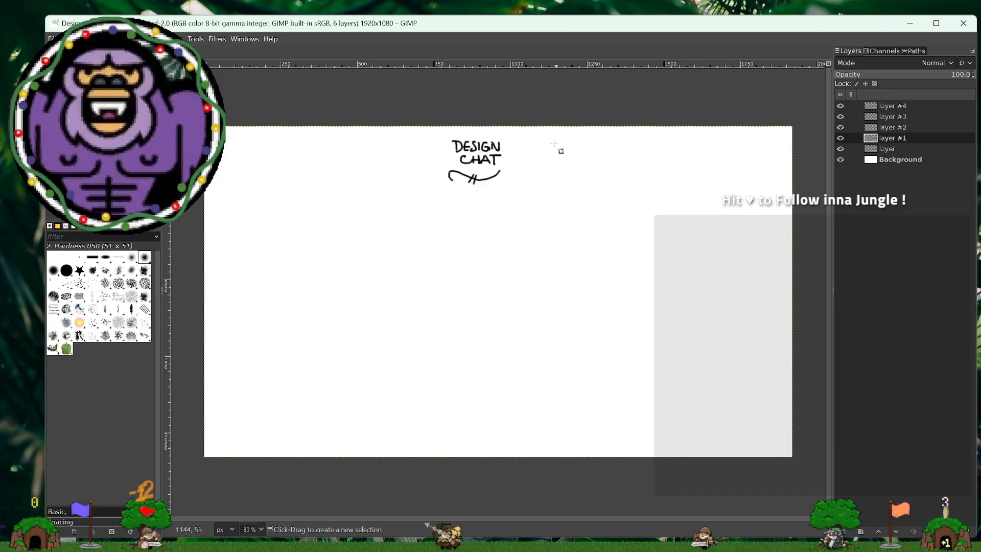
# Step: Handwrite ART, CODE, STORY in black with the Paintbrush to the left of the DESIGN CHAT title
pyautogui.press('p')
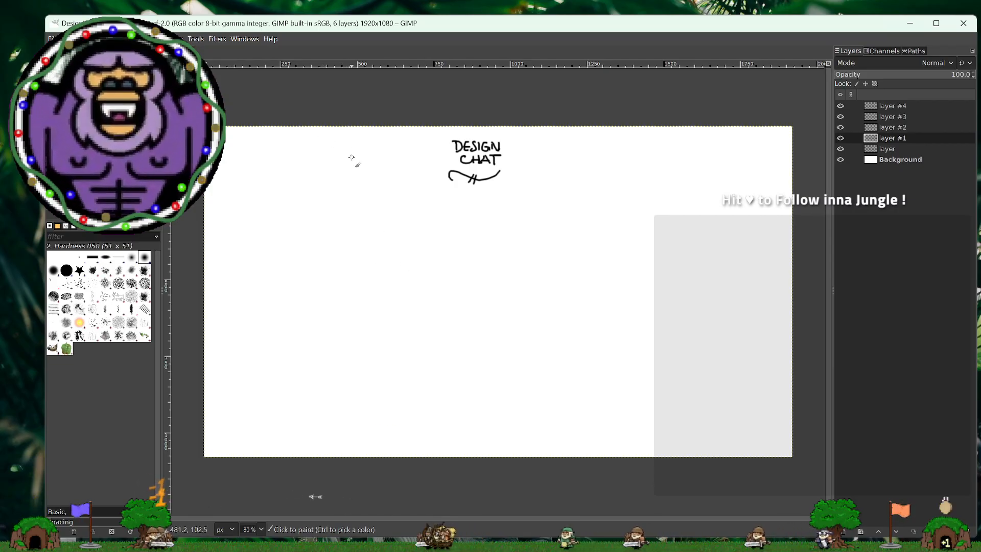
pyautogui.moveTo(329, 156)
pyautogui.mouseDown()
pyautogui.moveTo(333, 146)
pyautogui.moveTo(339, 155)
pyautogui.mouseUp()
pyautogui.moveTo(339, 146); pyautogui.dragTo(346, 155)
pyautogui.moveTo(349, 146); pyautogui.dragTo(350, 154)
pyautogui.moveTo(345, 146)
pyautogui.mouseDown()
pyautogui.moveTo(353, 158)
pyautogui.moveTo(335, 169)
pyautogui.moveTo(348, 169)
pyautogui.mouseUp()
pyautogui.moveTo(349, 161); pyautogui.dragTo(362, 169)
pyautogui.moveTo(357, 165)
pyautogui.mouseDown()
pyautogui.moveTo(367, 174)
pyautogui.moveTo(335, 184)
pyautogui.moveTo(353, 177)
pyautogui.mouseUp()
pyautogui.moveTo(350, 176); pyautogui.dragTo(374, 185)
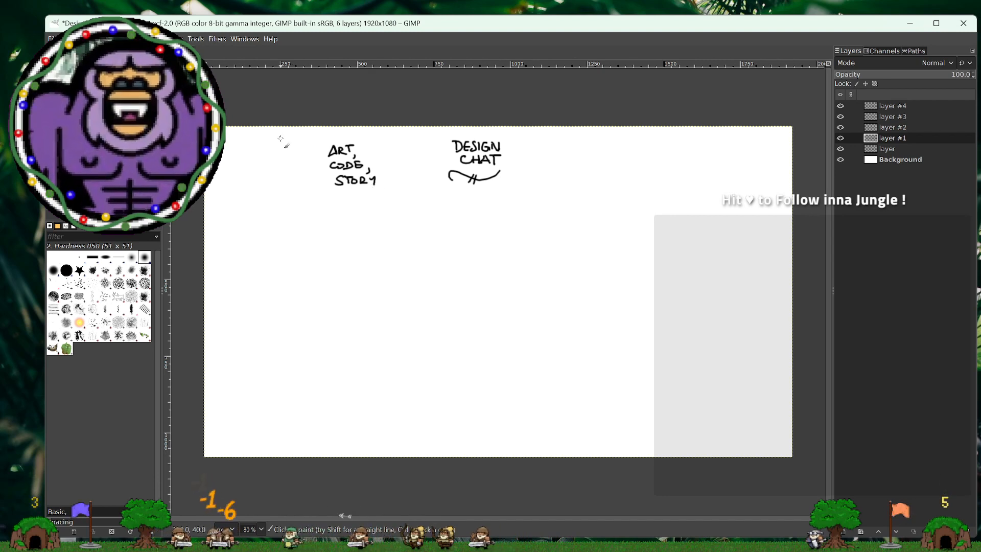
# Step: Circle the words ART, CODE, STORY and strike them through with a double diagonal line
pyautogui.moveTo(366, 145)
pyautogui.mouseDown()
pyautogui.moveTo(344, 135)
pyautogui.moveTo(314, 143)
pyautogui.moveTo(310, 173)
pyautogui.moveTo(330, 201)
pyautogui.moveTo(372, 198)
pyautogui.moveTo(389, 179)
pyautogui.moveTo(369, 139)
pyautogui.mouseUp()
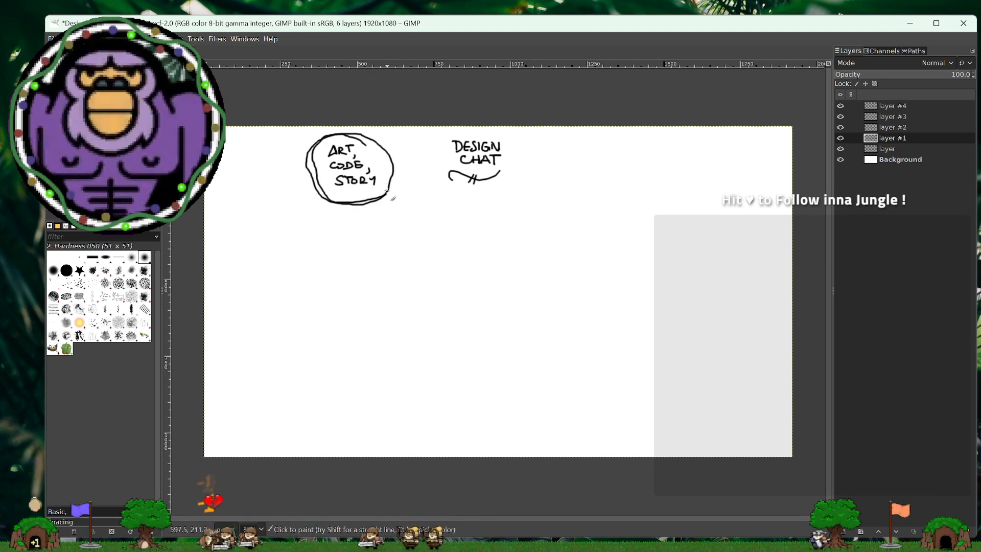
pyautogui.moveTo(379, 137); pyautogui.dragTo(315, 197)
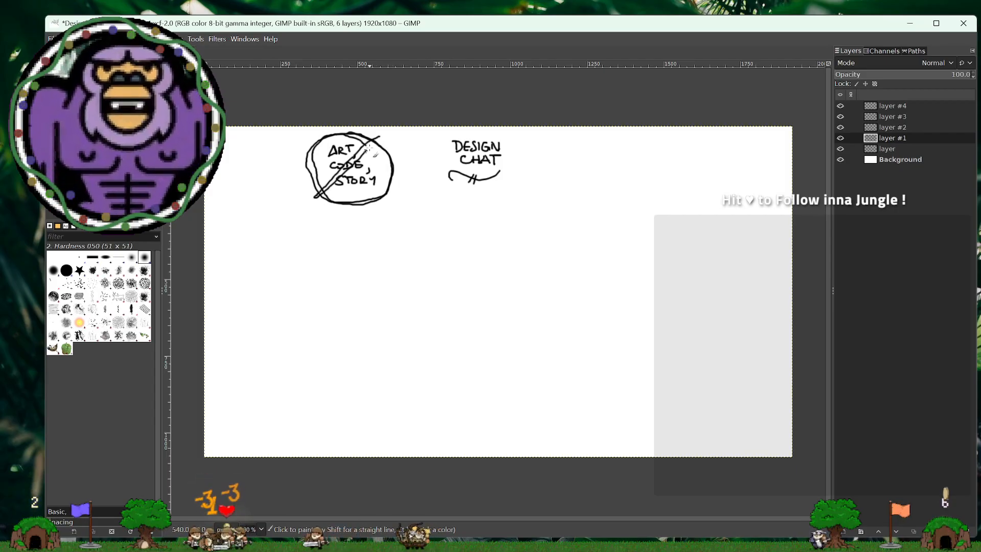
pyautogui.moveTo(354, 161); pyautogui.dragTo(327, 196)
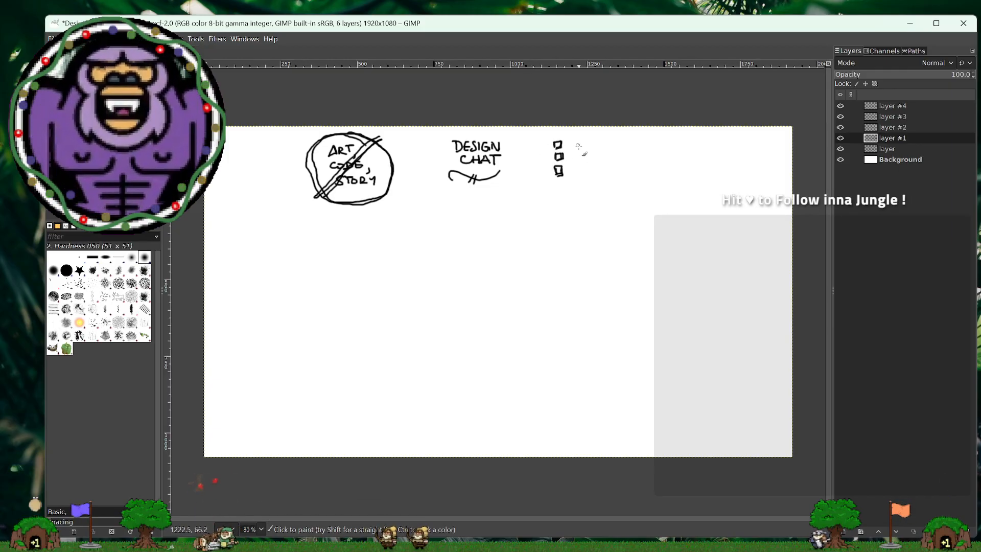
# Step: Draw a three-item checklist to the right of DESIGN CHAT and a small box with arrows in four directions below the title
pyautogui.moveTo(568, 143); pyautogui.dragTo(610, 141)
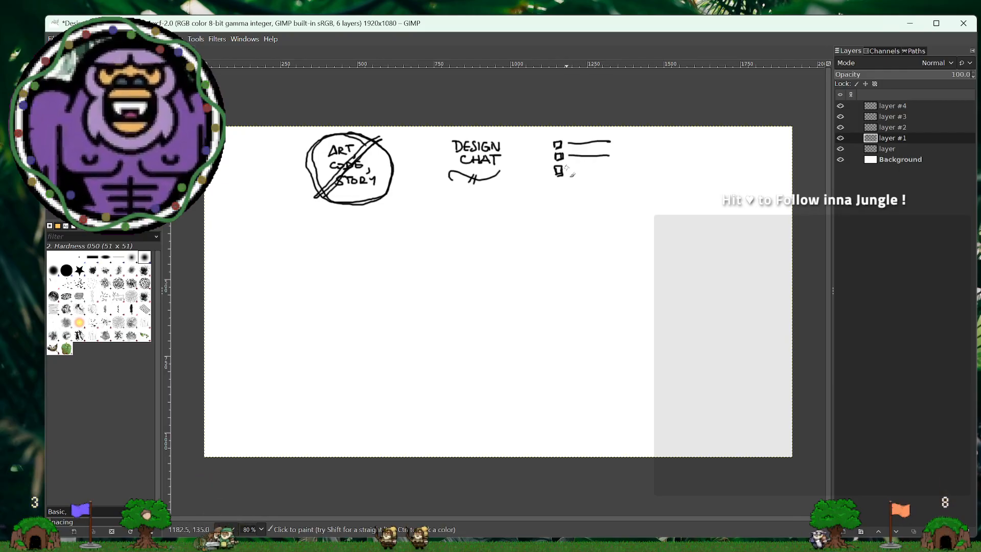
pyautogui.moveTo(567, 169); pyautogui.dragTo(610, 166)
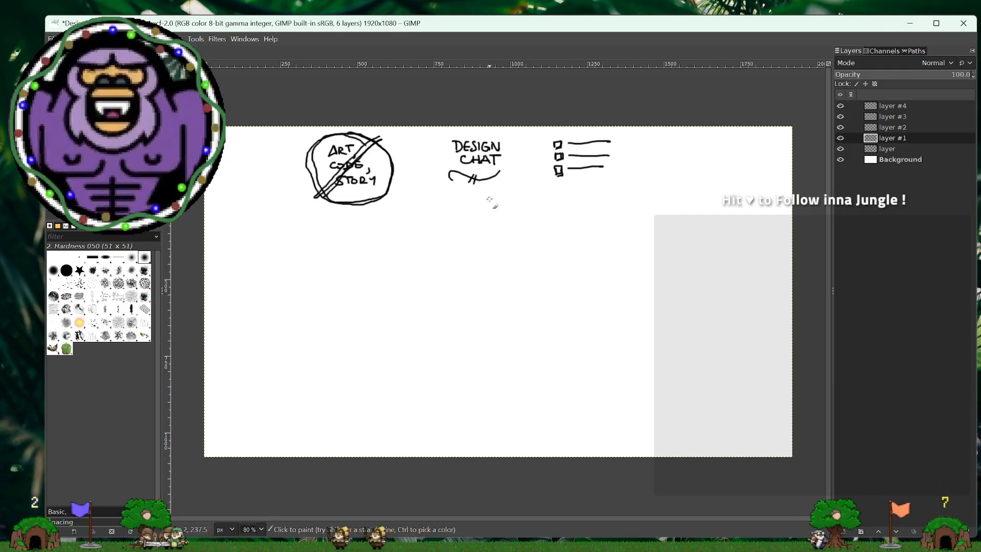
pyautogui.moveTo(423, 248); pyautogui.dragTo(433, 237)
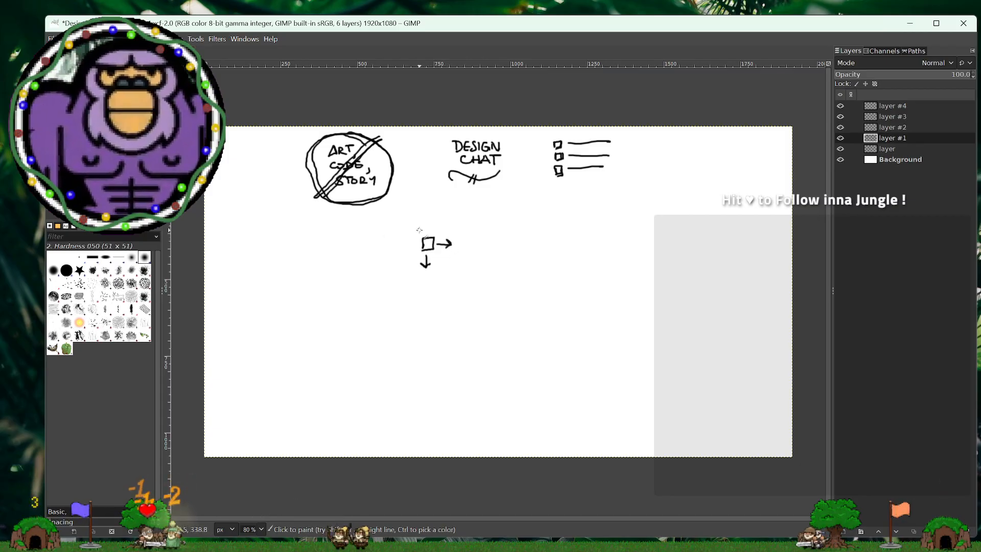
pyautogui.moveTo(426, 232)
pyautogui.mouseDown()
pyautogui.moveTo(424, 215)
pyautogui.moveTo(394, 244)
pyautogui.moveTo(401, 253)
pyautogui.mouseUp()
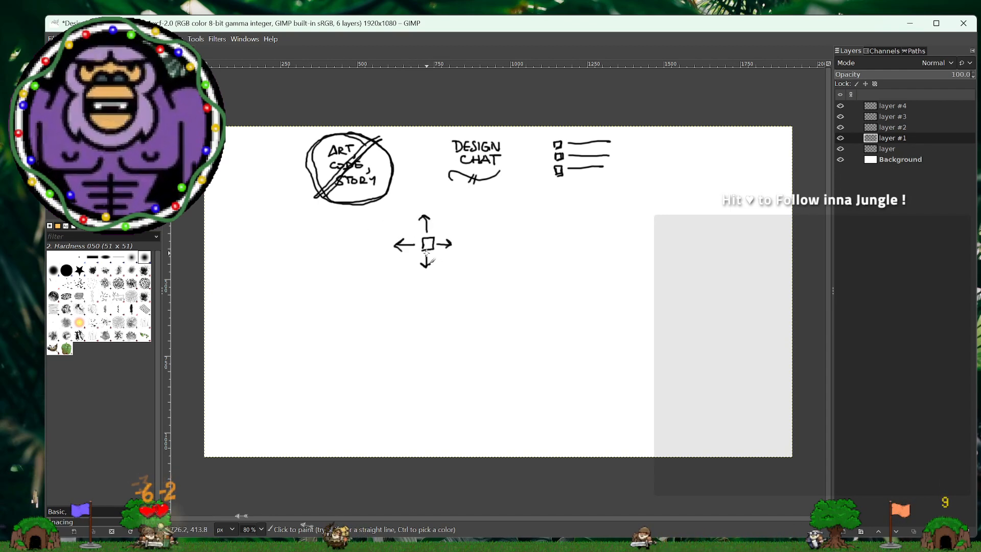
# Step: Draw a large square to the right of the arrow box, label it WIN, and add dotted diagonals from its corners
pyautogui.moveTo(515, 208)
pyautogui.mouseDown()
pyautogui.moveTo(516, 273)
pyautogui.moveTo(602, 195)
pyautogui.moveTo(607, 286)
pyautogui.moveTo(520, 286)
pyautogui.mouseUp()
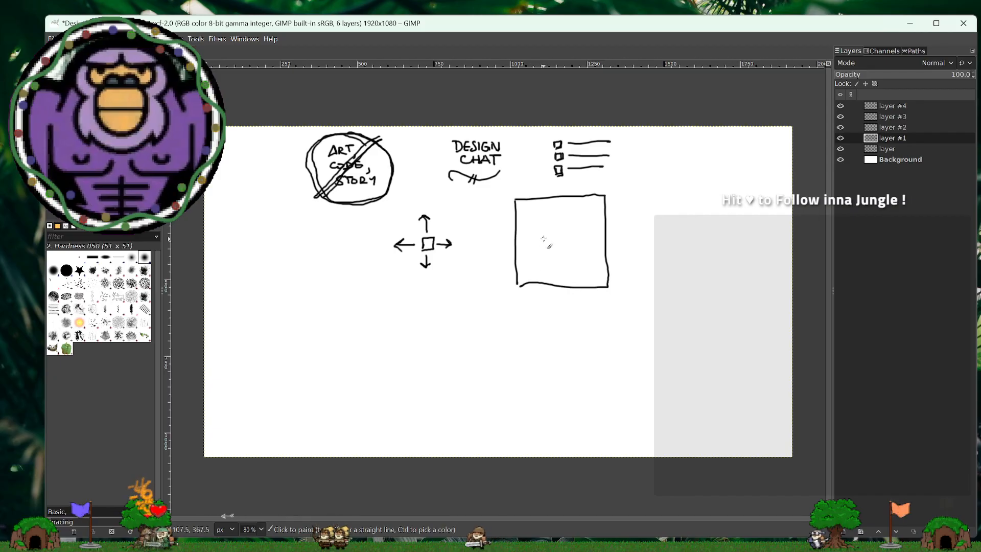
pyautogui.moveTo(543, 239); pyautogui.dragTo(568, 237)
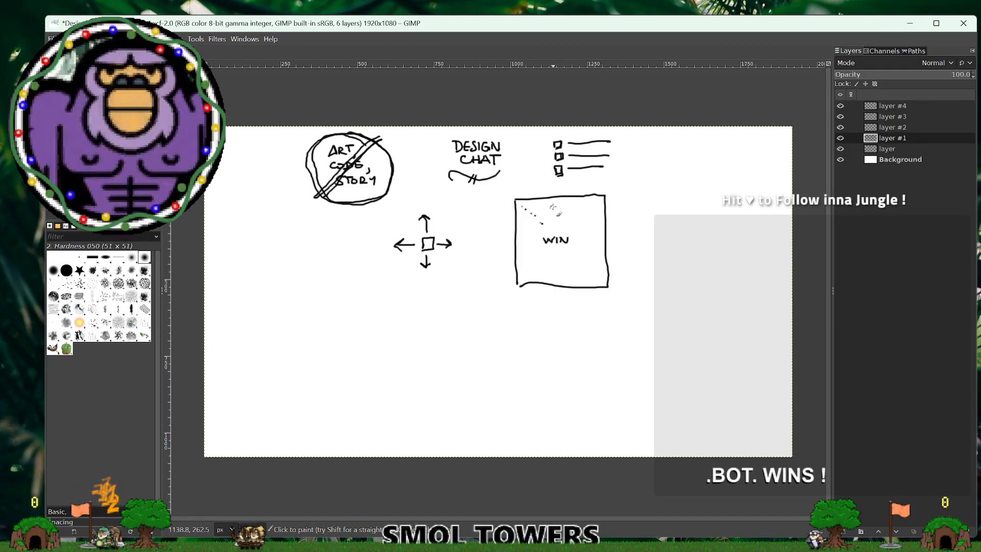
pyautogui.moveTo(588, 214); pyautogui.dragTo(579, 226)
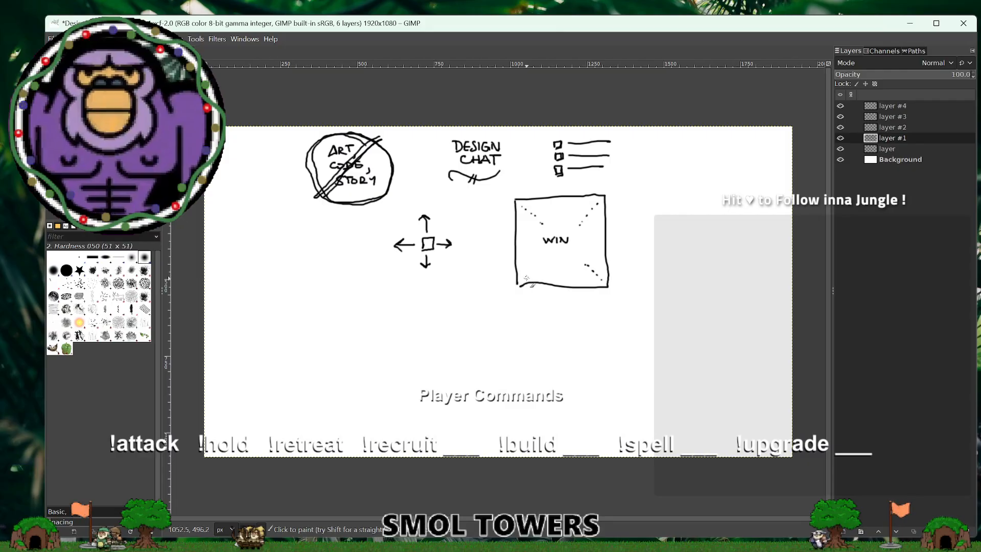
pyautogui.moveTo(532, 271); pyautogui.dragTo(536, 256)
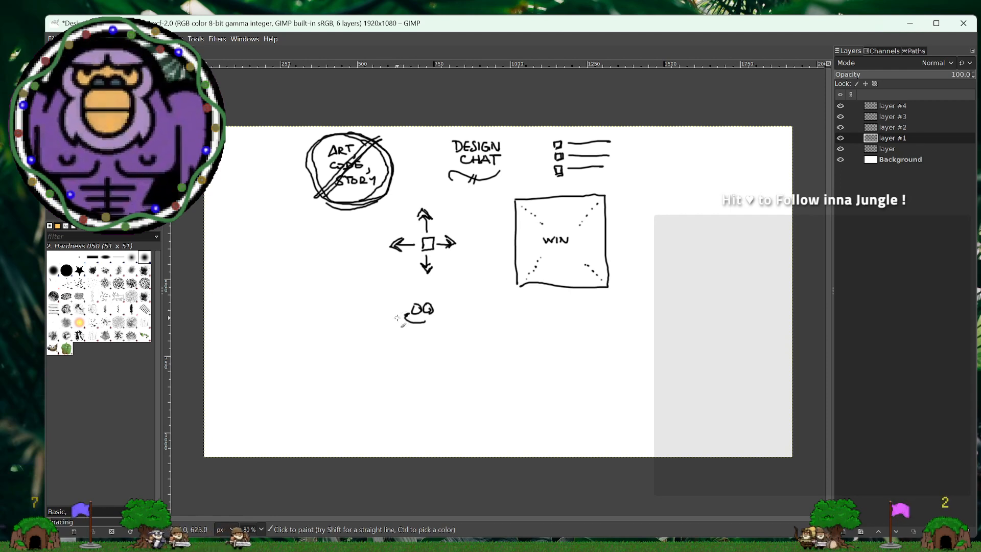
# Step: Draw a smiling face inside a heavy outline below the arrow box, and sketch two small character heads to its left
pyautogui.moveTo(391, 328)
pyautogui.mouseDown()
pyautogui.moveTo(413, 300)
pyautogui.moveTo(448, 303)
pyautogui.moveTo(437, 337)
pyautogui.moveTo(398, 339)
pyautogui.moveTo(448, 324)
pyautogui.moveTo(440, 301)
pyautogui.moveTo(414, 294)
pyautogui.moveTo(383, 320)
pyautogui.moveTo(381, 333)
pyautogui.moveTo(407, 296)
pyautogui.moveTo(432, 293)
pyautogui.moveTo(449, 318)
pyautogui.moveTo(415, 337)
pyautogui.moveTo(390, 334)
pyautogui.moveTo(420, 339)
pyautogui.mouseUp()
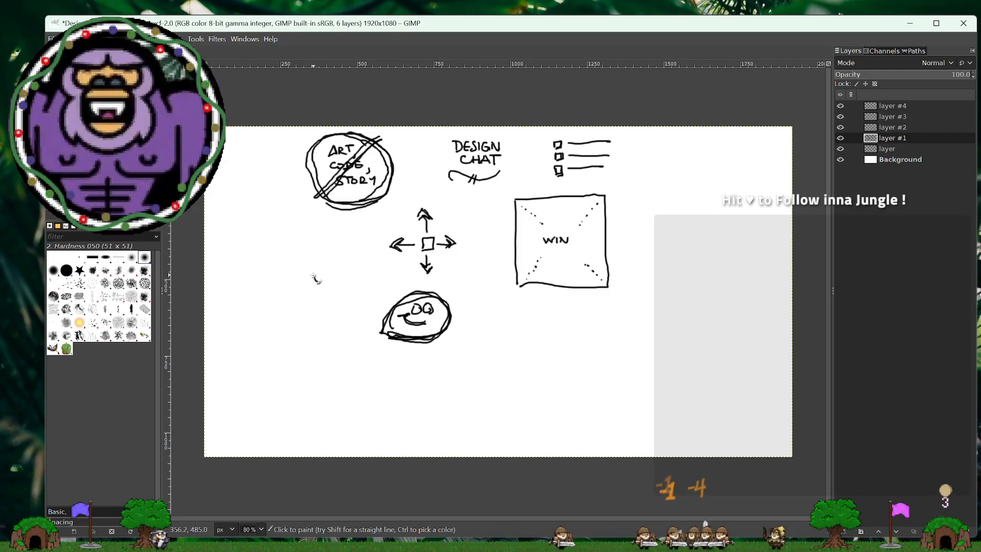
pyautogui.moveTo(327, 252); pyautogui.dragTo(315, 280)
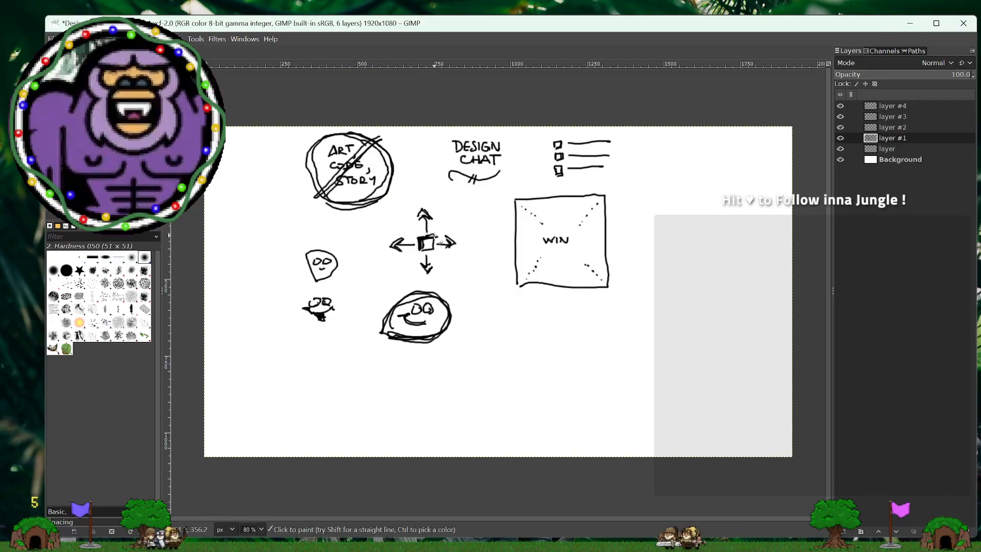
# Step: Thicken the small box and link it to the WIN square with a dotted path, adding an underlined PLAYER CONTROL heading below the faces
pyautogui.moveTo(433, 236)
pyautogui.mouseDown()
pyautogui.moveTo(440, 257)
pyautogui.moveTo(418, 244)
pyautogui.mouseUp()
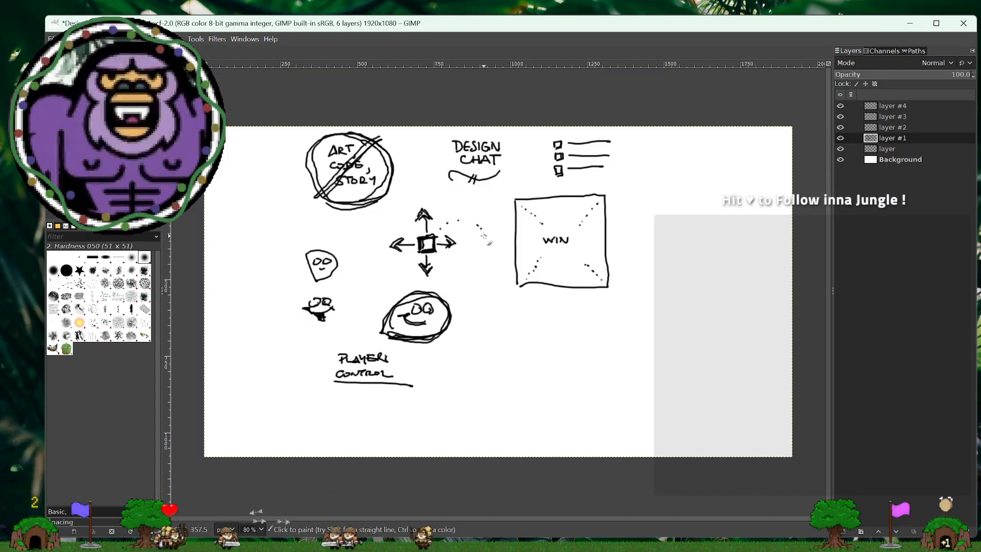
pyautogui.moveTo(475, 225)
pyautogui.mouseDown()
pyautogui.moveTo(507, 251)
pyautogui.moveTo(527, 249)
pyautogui.mouseUp()
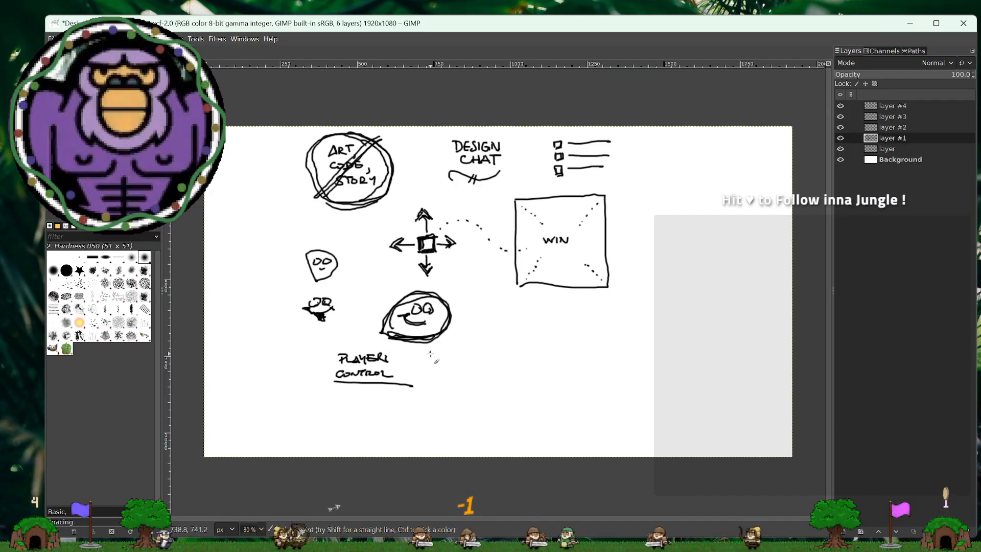
pyautogui.moveTo(433, 358)
pyautogui.mouseDown()
pyautogui.moveTo(468, 349)
pyautogui.moveTo(431, 371)
pyautogui.moveTo(449, 372)
pyautogui.mouseUp()
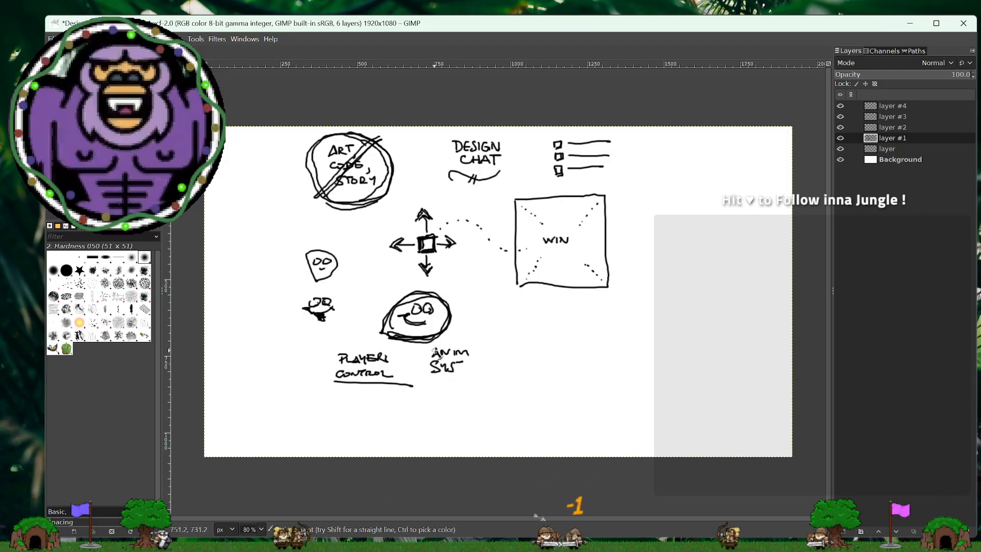
pyautogui.hotkey('ctrl', 'z')
pyautogui.hotkey('ctrl', 'z')
pyautogui.hotkey('ctrl', 'z')
pyautogui.hotkey('ctrl', 'z')
pyautogui.hotkey('ctrl', 'z')
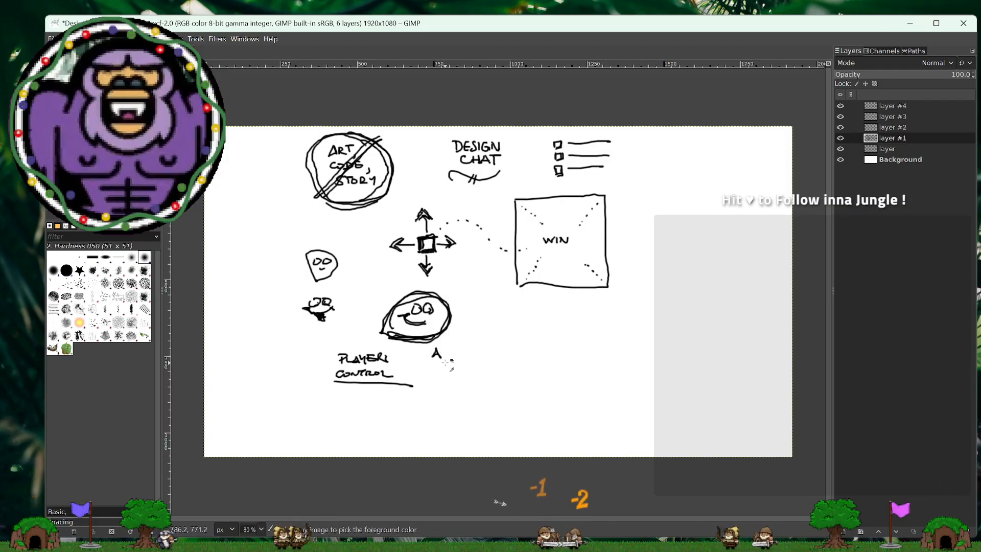
pyautogui.hotkey('ctrl', 'z')
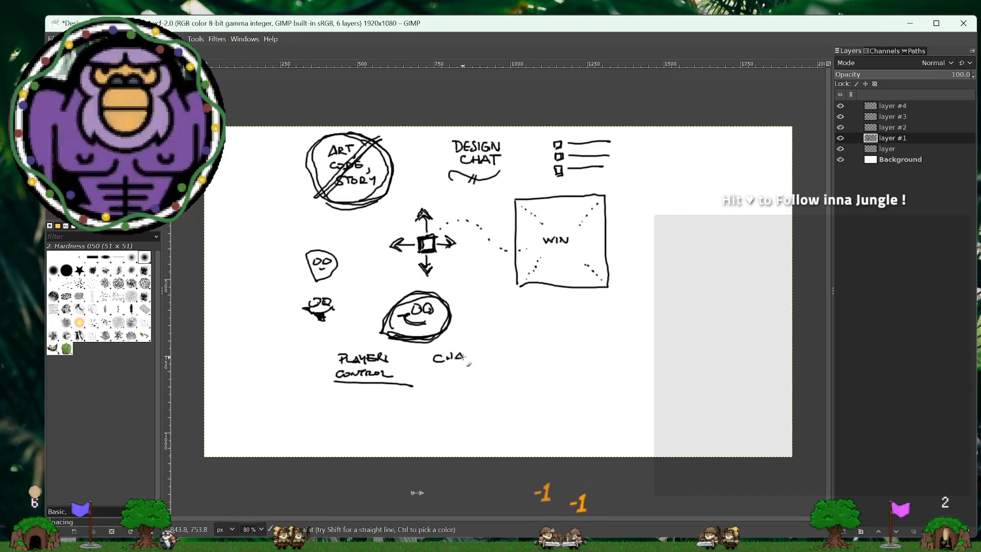
# Step: Write and underline CHARACTER ANIMATION beside PLAYER CONTROL with a small arrow between the headings, and dot the space below the upper small head
pyautogui.moveTo(462, 356); pyautogui.dragTo(495, 359)
pyautogui.moveTo(490, 351); pyautogui.dragTo(502, 351)
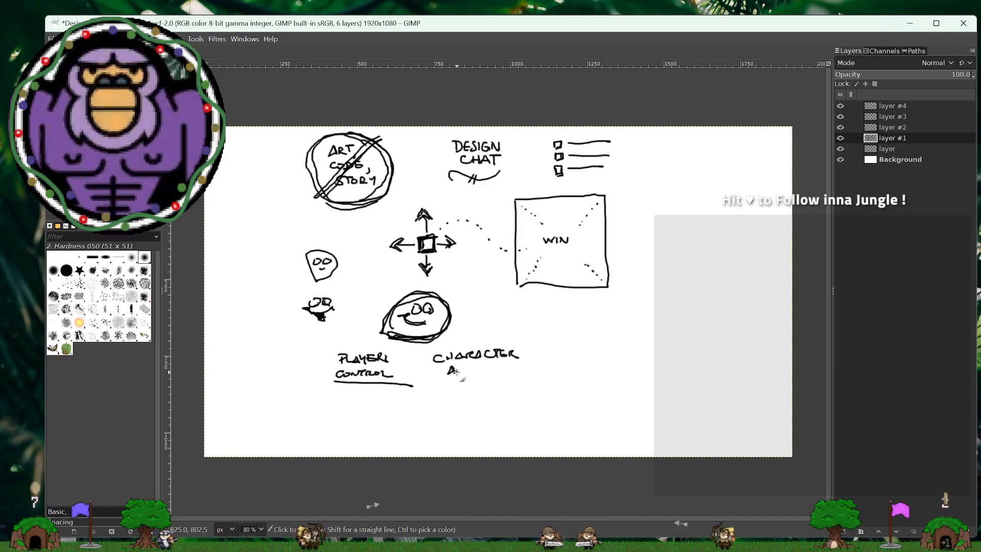
pyautogui.moveTo(469, 366); pyautogui.dragTo(469, 374)
pyautogui.moveTo(474, 374); pyautogui.dragTo(505, 363)
pyautogui.moveTo(500, 364)
pyautogui.mouseDown()
pyautogui.moveTo(500, 374)
pyautogui.moveTo(521, 363)
pyautogui.mouseUp()
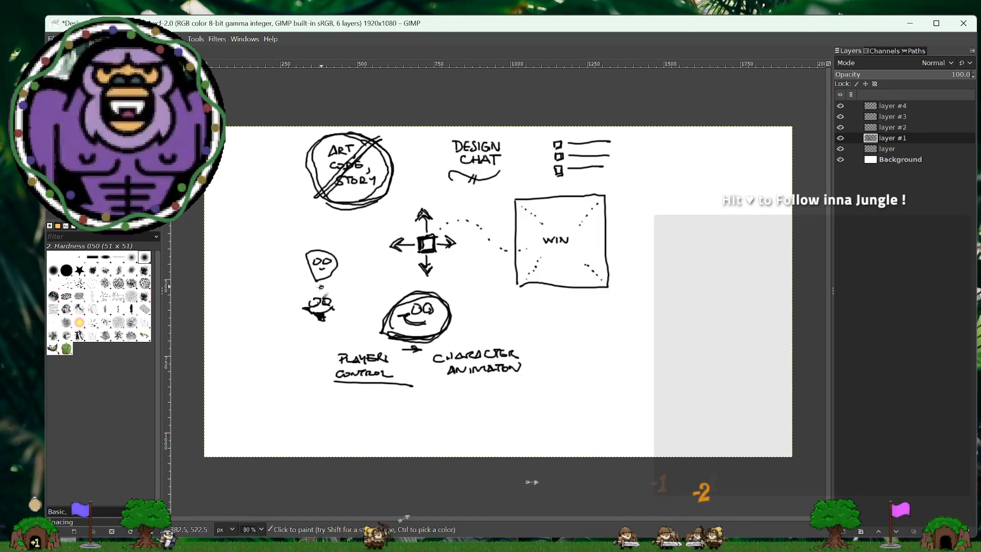
pyautogui.click(321, 287)
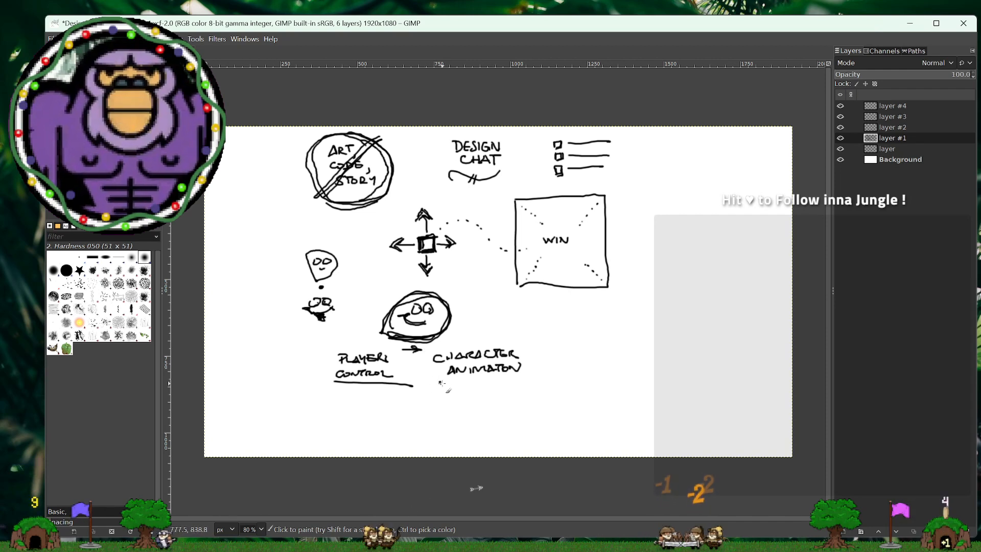
pyautogui.moveTo(440, 383); pyautogui.dragTo(546, 383)
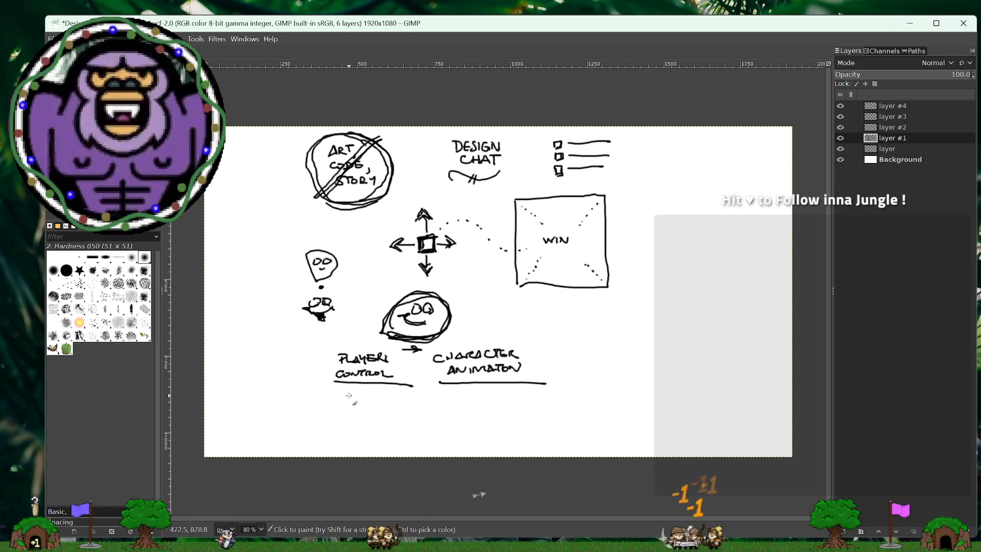
# Step: Draw a four-item checkbox list with placeholder lines under both the PLAYER CONTROL and CHARACTER ANIMATION headings
pyautogui.moveTo(334, 391)
pyautogui.mouseDown()
pyautogui.moveTo(377, 393)
pyautogui.moveTo(333, 411)
pyautogui.mouseUp()
pyautogui.moveTo(348, 408); pyautogui.dragTo(379, 408)
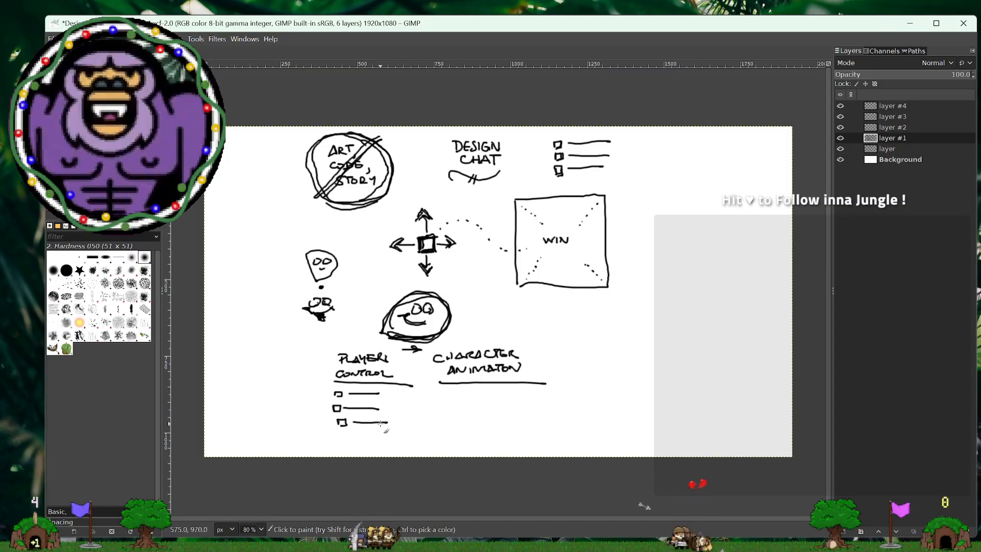
pyautogui.moveTo(354, 437); pyautogui.dragTo(387, 436)
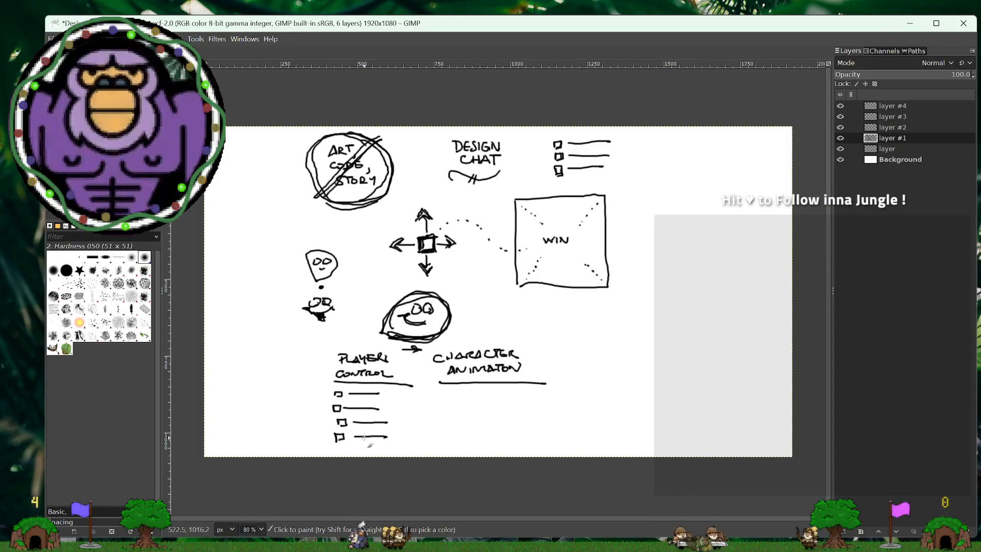
pyautogui.moveTo(446, 391)
pyautogui.mouseDown()
pyautogui.moveTo(483, 393)
pyautogui.moveTo(451, 413)
pyautogui.moveTo(481, 408)
pyautogui.mouseUp()
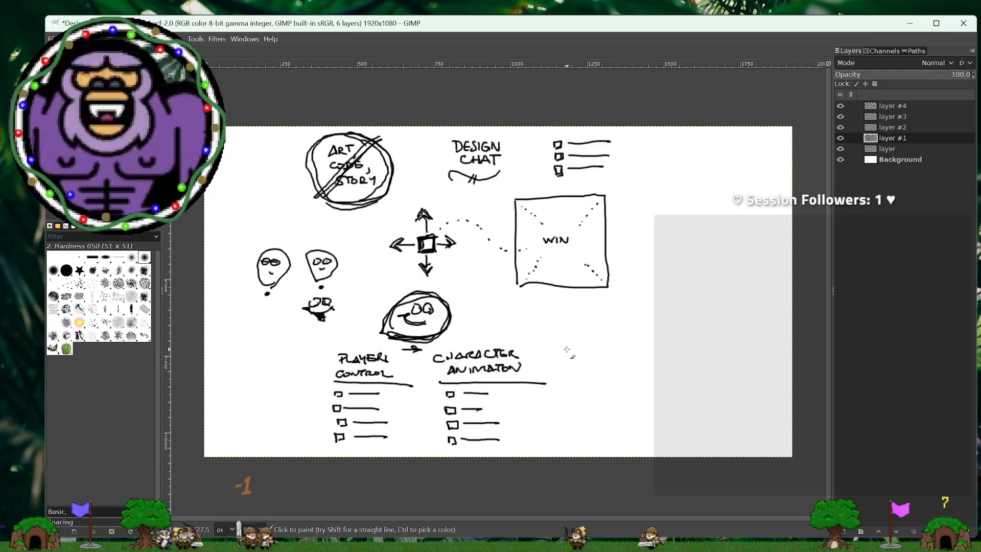
# Step: Write a list numbered 1 to 6 with placeholder lines right of the top checklist, and draw a curved arrow from item 6 to item 1
pyautogui.moveTo(633, 142); pyautogui.dragTo(637, 180)
pyautogui.click(637, 147)
pyautogui.click(640, 158)
pyautogui.click(639, 170)
pyautogui.moveTo(636, 177)
pyautogui.mouseDown()
pyautogui.moveTo(629, 200)
pyautogui.moveTo(637, 191)
pyautogui.moveTo(639, 209)
pyautogui.mouseUp()
pyautogui.click(641, 185)
pyautogui.click(638, 199)
pyautogui.click(643, 212)
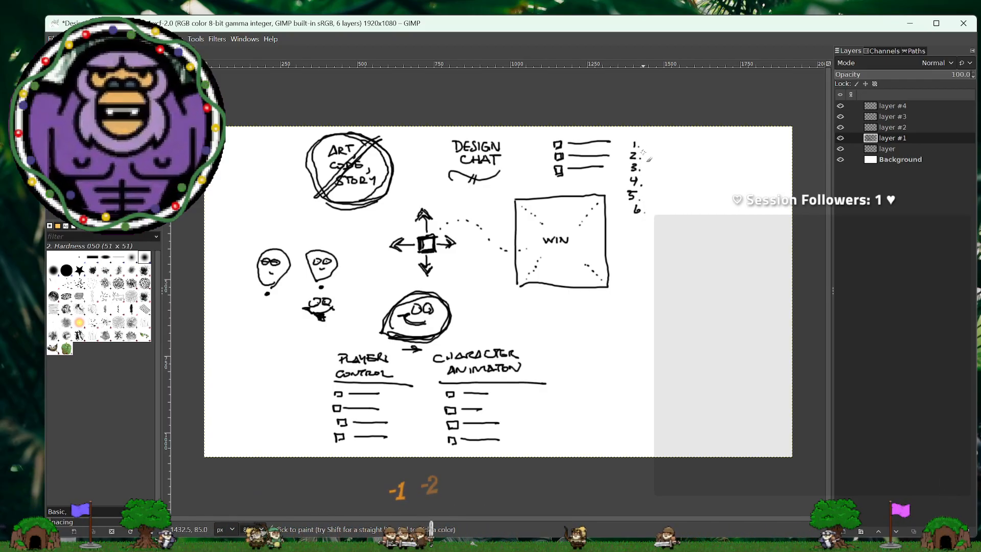
pyautogui.moveTo(647, 144)
pyautogui.mouseDown()
pyautogui.moveTo(686, 145)
pyautogui.moveTo(663, 157)
pyautogui.moveTo(692, 165)
pyautogui.moveTo(658, 196)
pyautogui.moveTo(682, 195)
pyautogui.moveTo(655, 209)
pyautogui.moveTo(693, 212)
pyautogui.moveTo(728, 159)
pyautogui.moveTo(699, 142)
pyautogui.mouseUp()
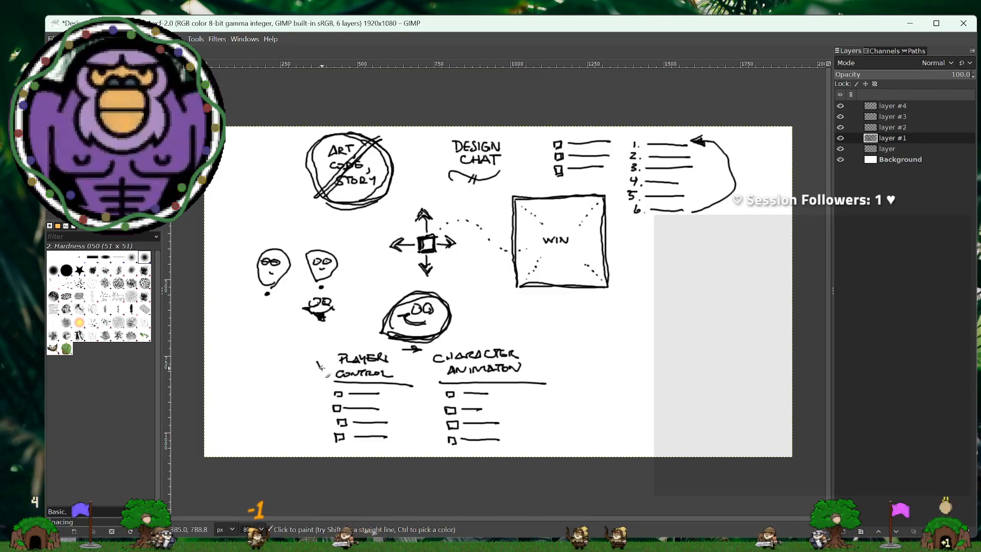
# Step: Draw a filled star to the left of the PLAYER CONTROL heading
pyautogui.moveTo(312, 367); pyautogui.dragTo(323, 363)
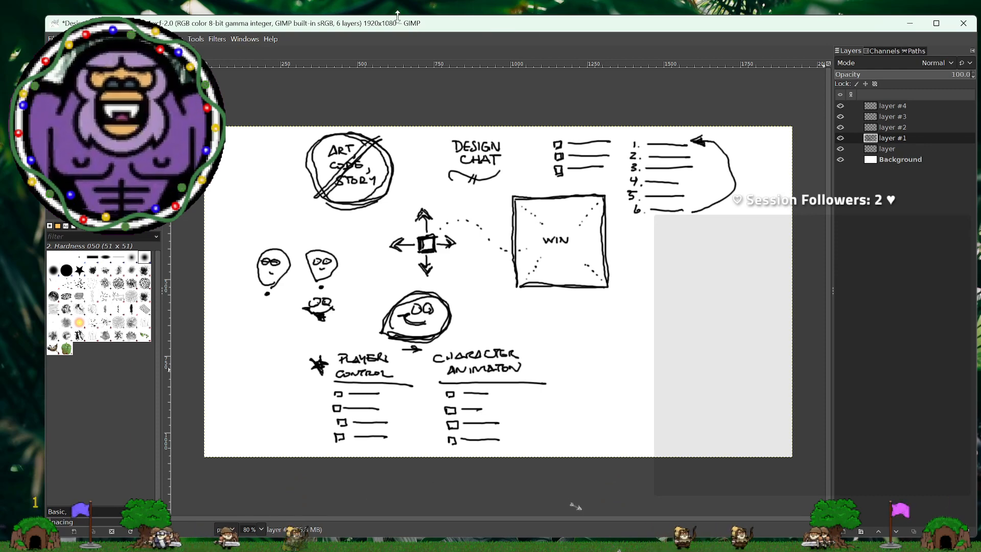
pyautogui.moveTo(535, 34); pyautogui.dragTo(559, 27)
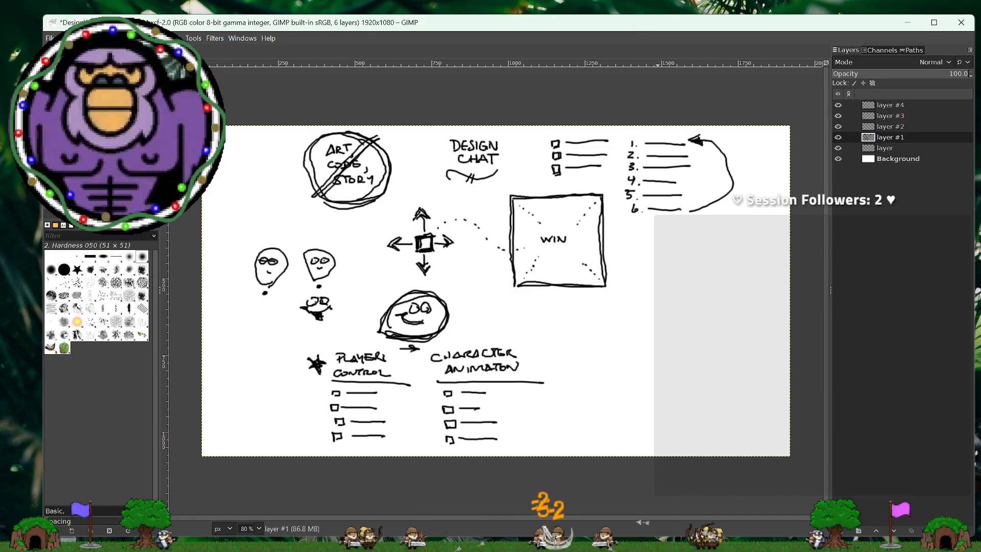
# Step: Switch to Unity Hub, open the DesignWorkshop project, and minimise the Hub window
pyautogui.moveTo(655, 543)
pyautogui.click(643, 514)
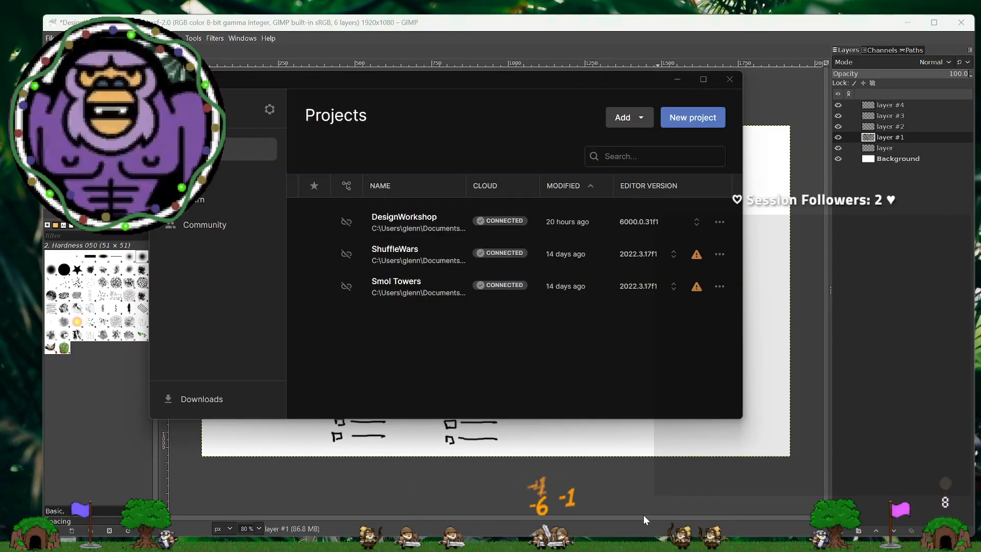
pyautogui.click(658, 221)
pyautogui.click(667, 76)
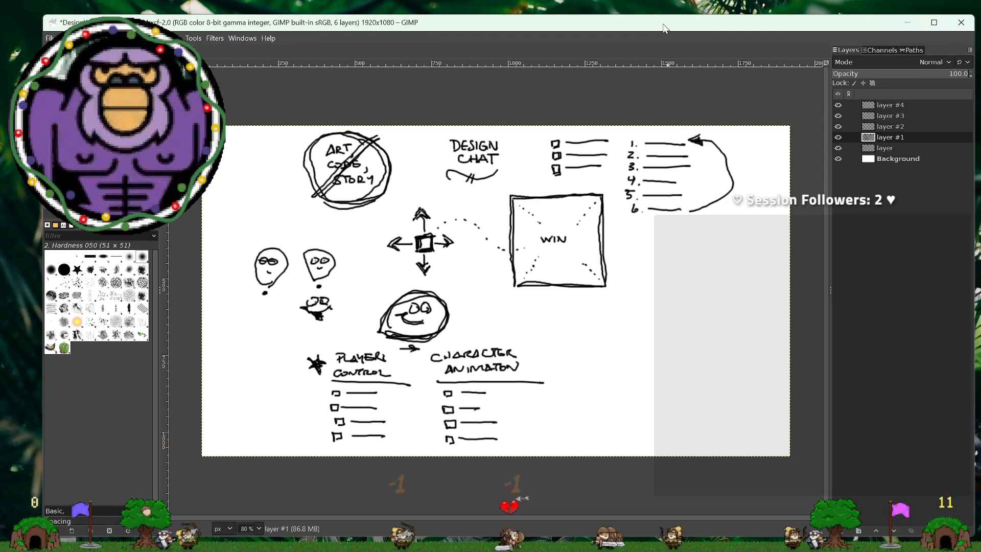
# Step: Save the whiteboard image in GIMP
pyautogui.click(48, 38)
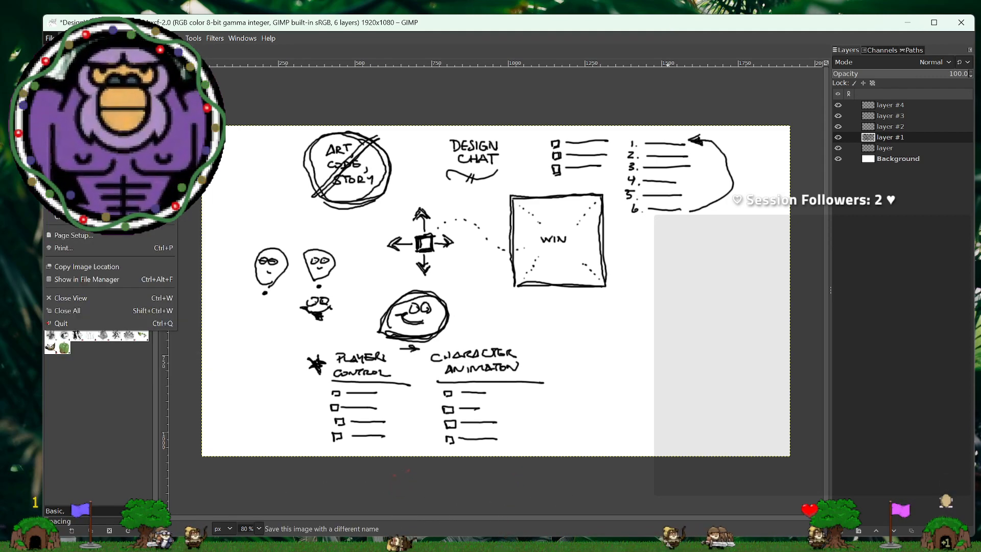
pyautogui.click(63, 135)
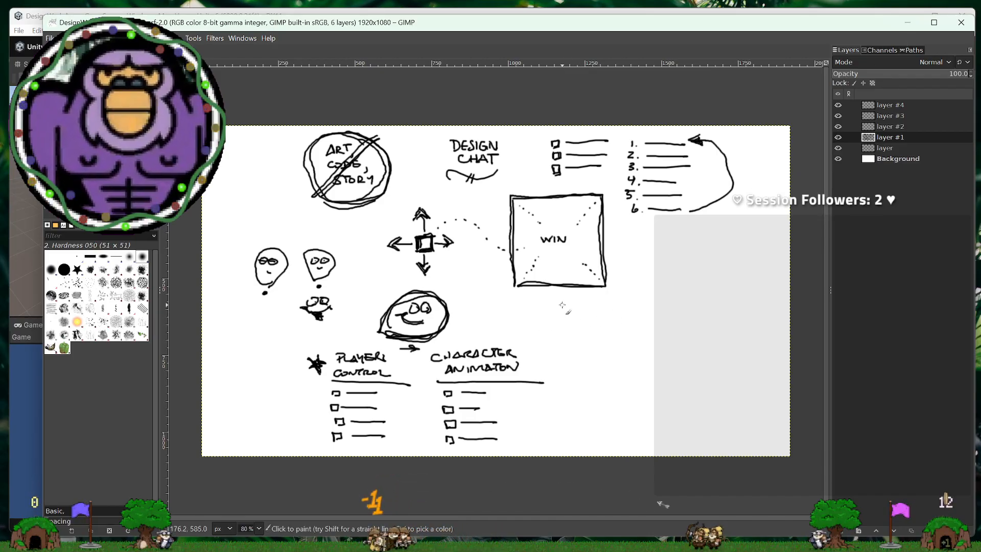
# Step: Write PROTOTYPE in quotation marks below the WIN box
pyautogui.moveTo(556, 308); pyautogui.dragTo(551, 306)
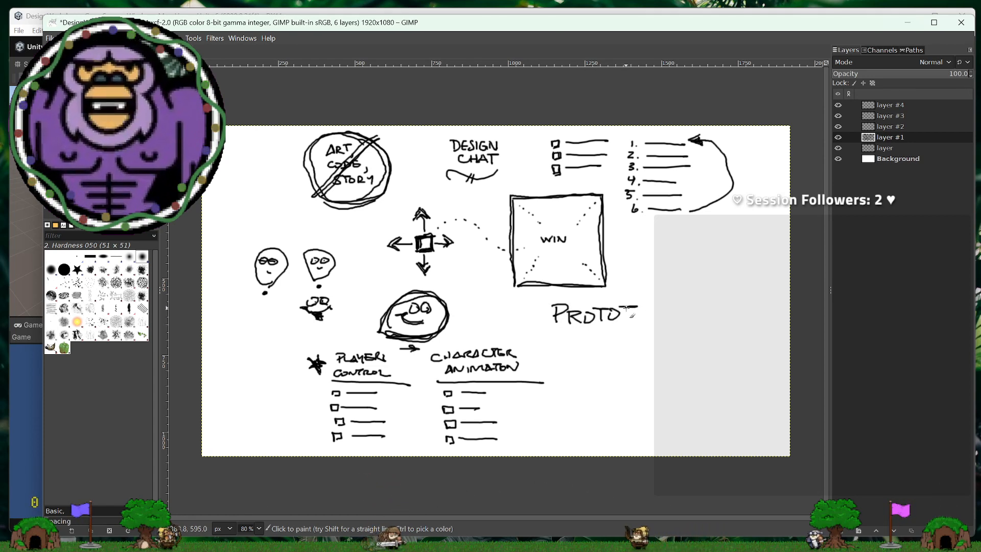
pyautogui.moveTo(648, 305)
pyautogui.mouseDown()
pyautogui.moveTo(649, 314)
pyautogui.moveTo(661, 309)
pyautogui.mouseUp()
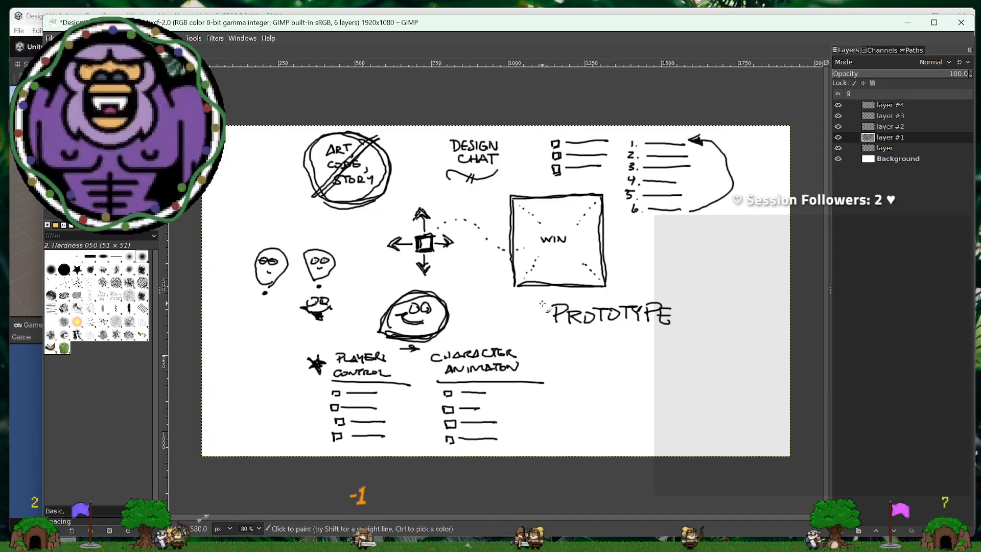
pyautogui.moveTo(680, 305); pyautogui.dragTo(680, 310)
pyautogui.moveTo(685, 306); pyautogui.dragTo(684, 309)
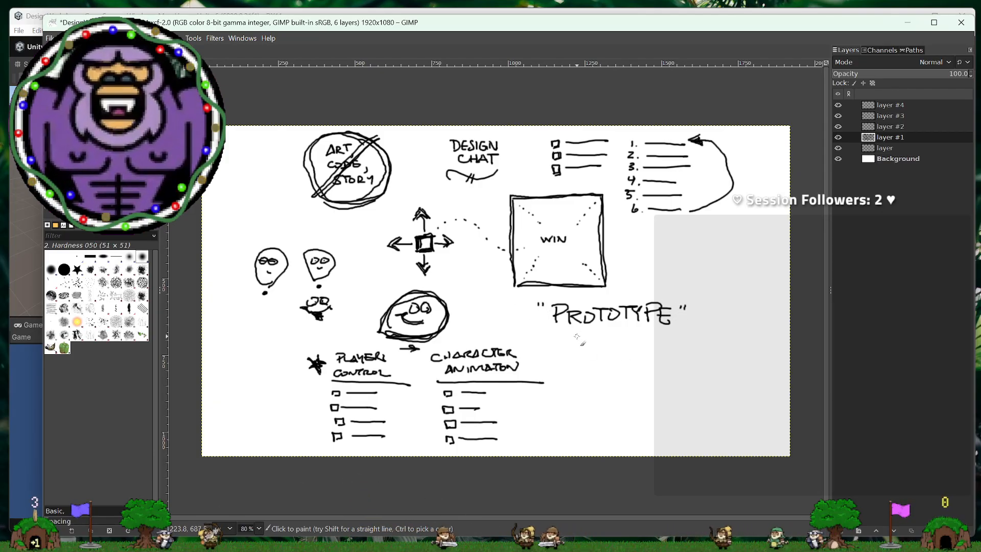
# Step: Write TEST inside a drawn box under PROTOTYPE, and write RAPID PROTOTYPE on two lines beneath it
pyautogui.moveTo(575, 336); pyautogui.dragTo(587, 335)
pyautogui.moveTo(583, 336); pyautogui.dragTo(596, 342)
pyautogui.moveTo(589, 339); pyautogui.dragTo(620, 335)
pyautogui.moveTo(613, 336); pyautogui.dragTo(612, 343)
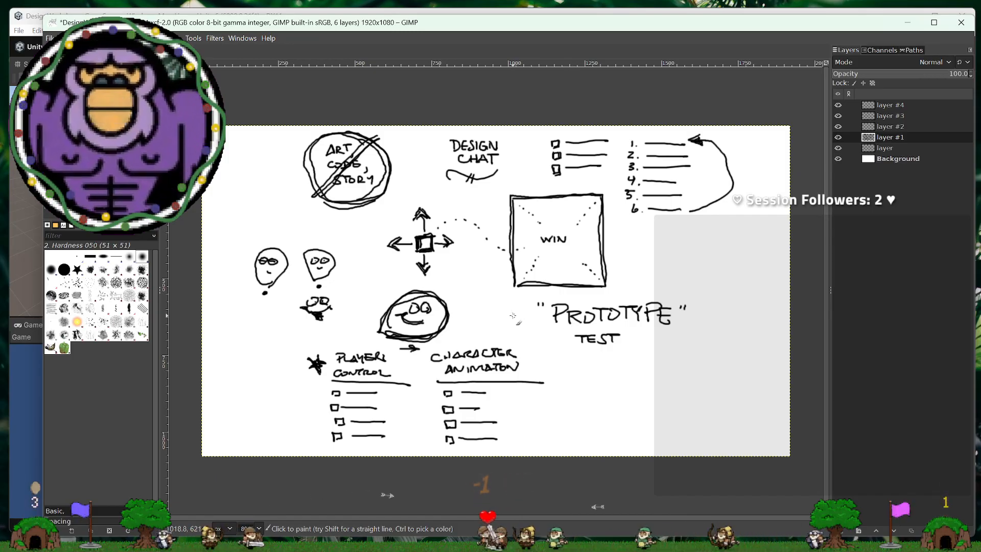
pyautogui.moveTo(567, 347)
pyautogui.mouseDown()
pyautogui.moveTo(568, 331)
pyautogui.moveTo(618, 330)
pyautogui.moveTo(627, 349)
pyautogui.moveTo(568, 348)
pyautogui.mouseUp()
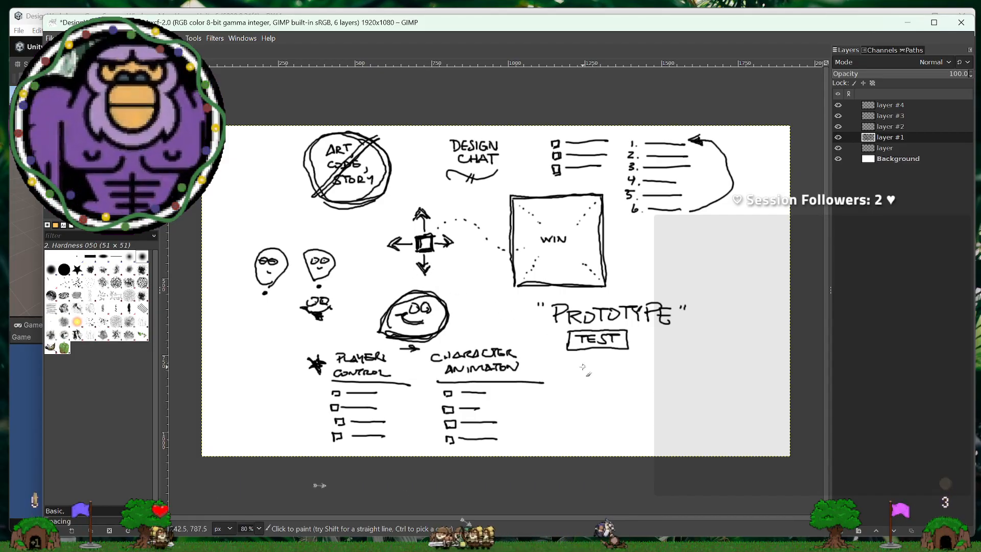
pyautogui.moveTo(570, 368)
pyautogui.mouseDown()
pyautogui.moveTo(602, 368)
pyautogui.moveTo(608, 379)
pyautogui.moveTo(574, 391)
pyautogui.moveTo(613, 384)
pyautogui.mouseUp()
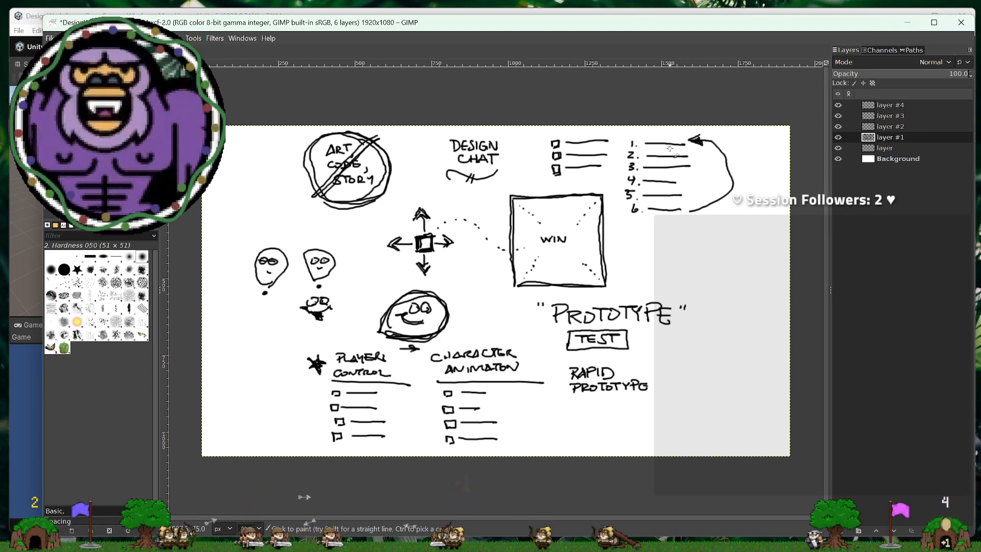
# Step: Switch to the Unity editor and save the current scene as characterMovePrototype in the Scenes folder
pyautogui.click(907, 23)
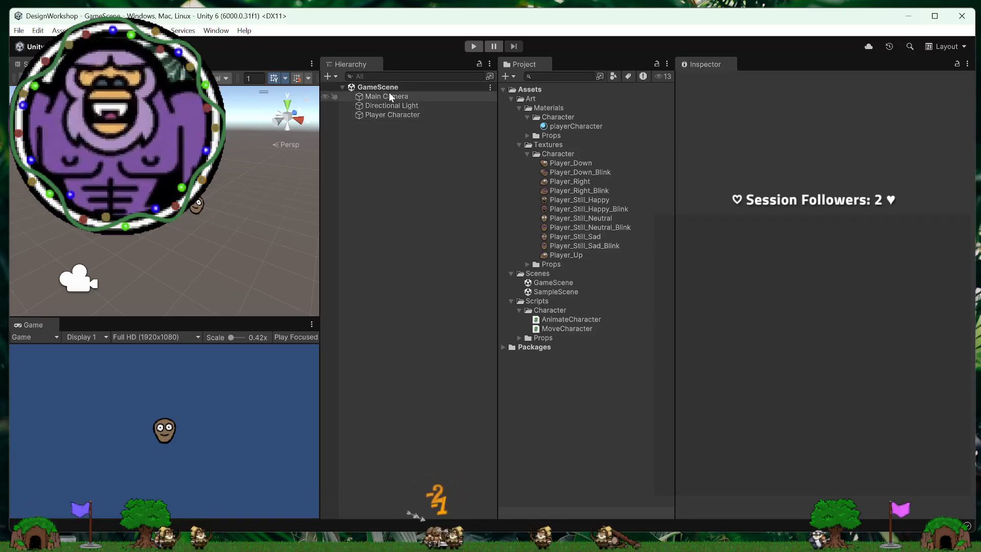
pyautogui.click(19, 31)
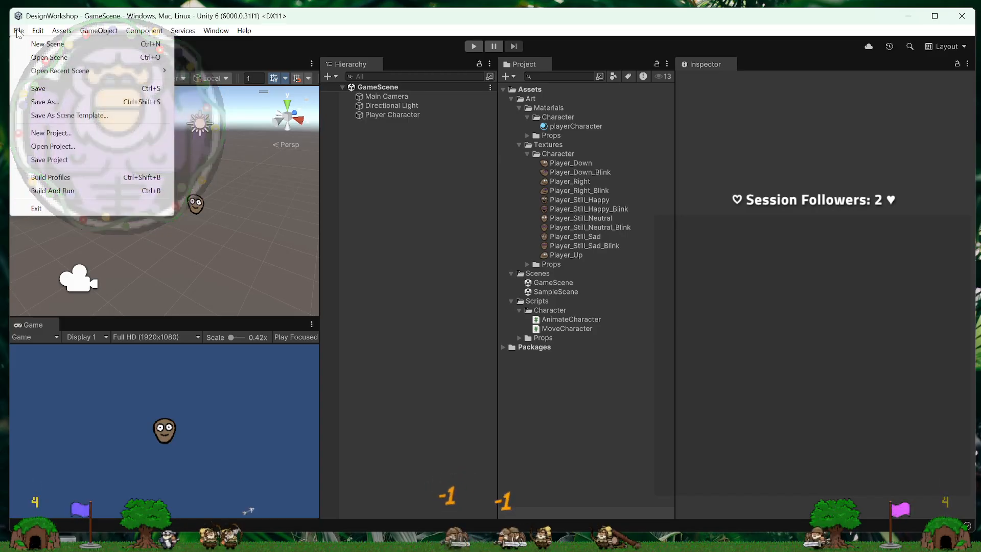
pyautogui.click(39, 105)
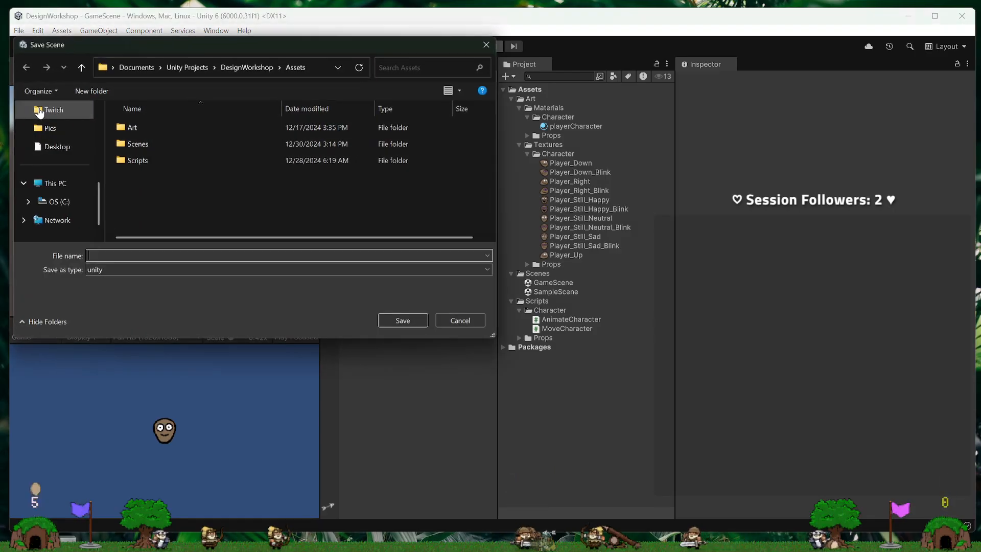
pyautogui.doubleClick(131, 143)
pyautogui.click(159, 275)
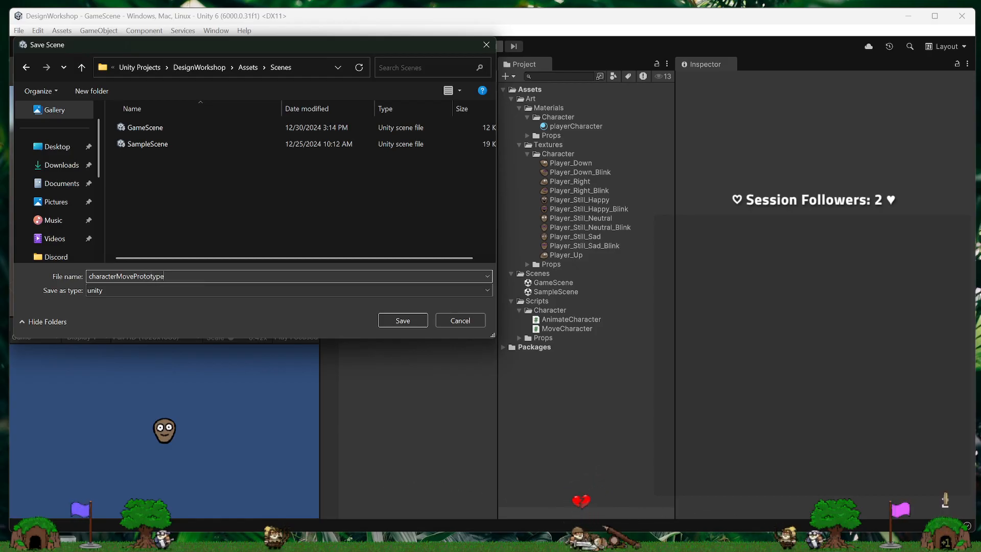
pyautogui.press('Return')
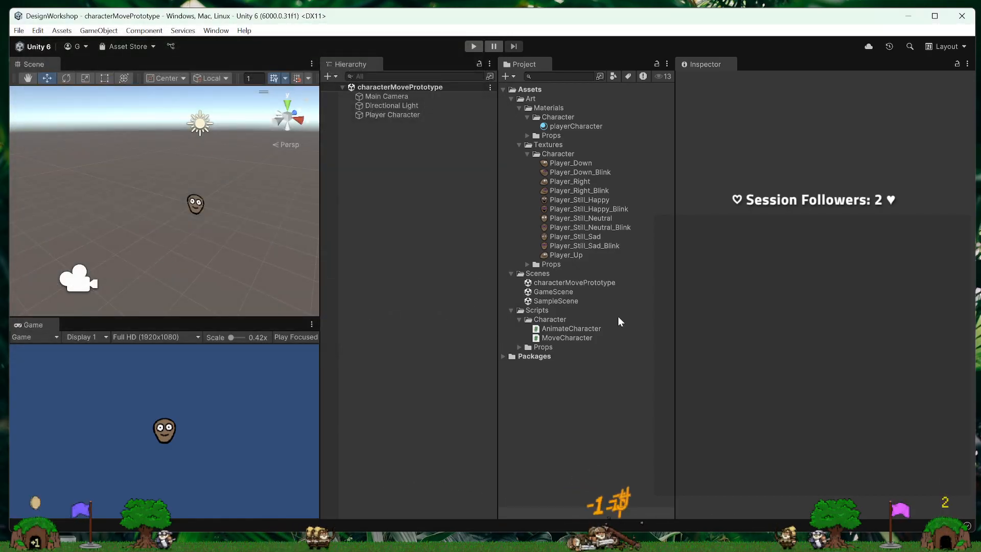
# Step: Select the characterMovePrototype scene asset, run the scene, and maximise the Game view
pyautogui.click(570, 283)
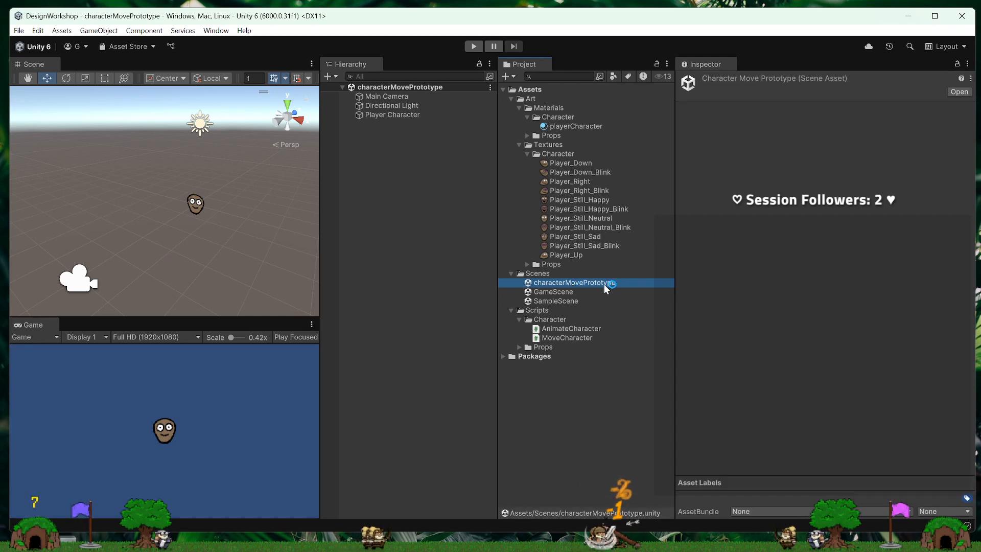
pyautogui.click(474, 46)
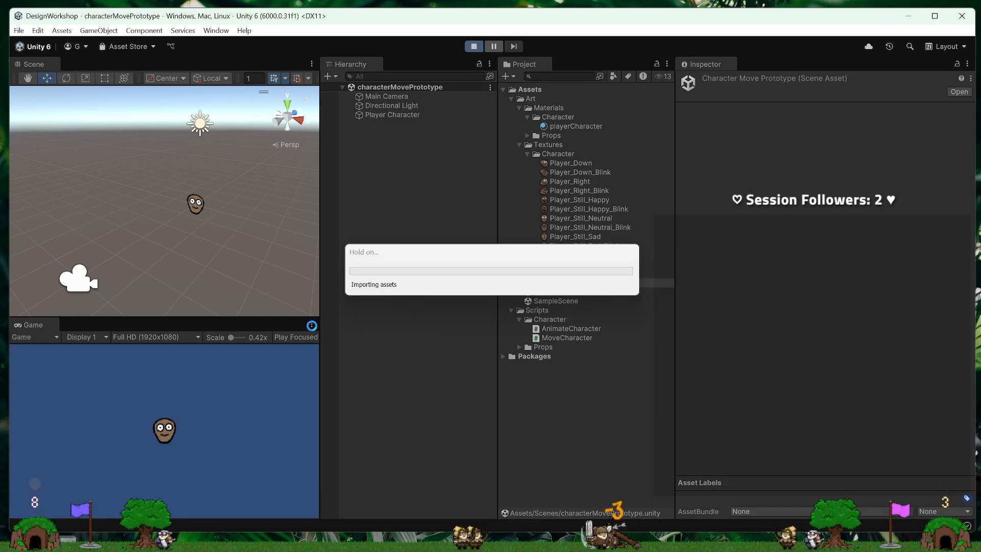
pyautogui.rightClick(309, 328)
pyautogui.click(338, 367)
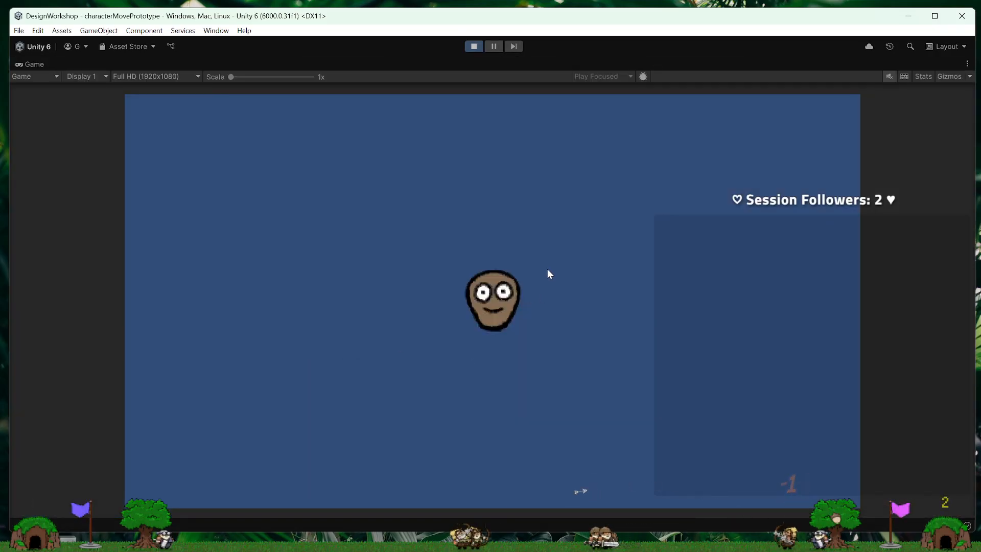
# Step: Play-test the character by moving it up, down, left and right and diagonally around the Game view to check its movement and facial animation
pyautogui.press('d')
pyautogui.press('w')
pyautogui.press('a')
pyautogui.press('s')
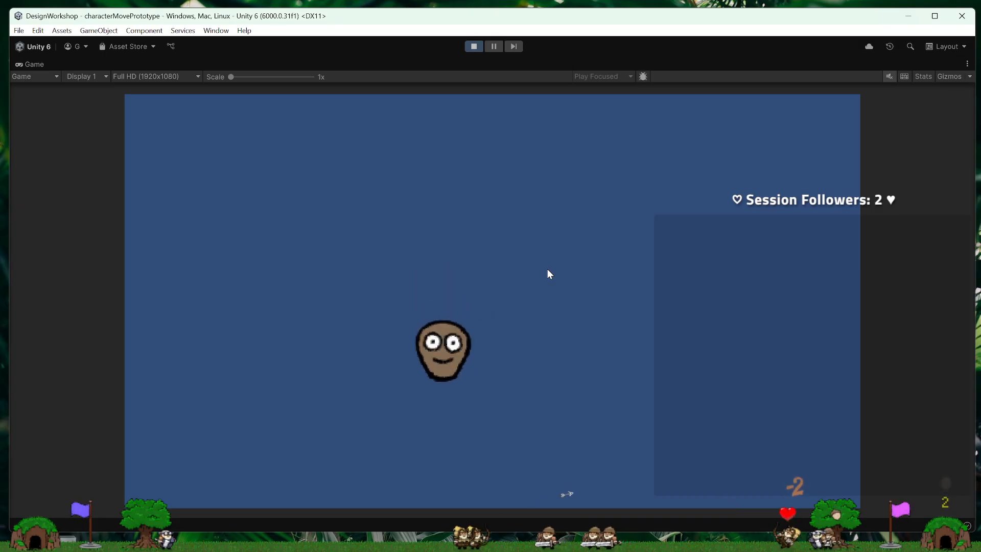
pyautogui.press('w')
pyautogui.press('d')
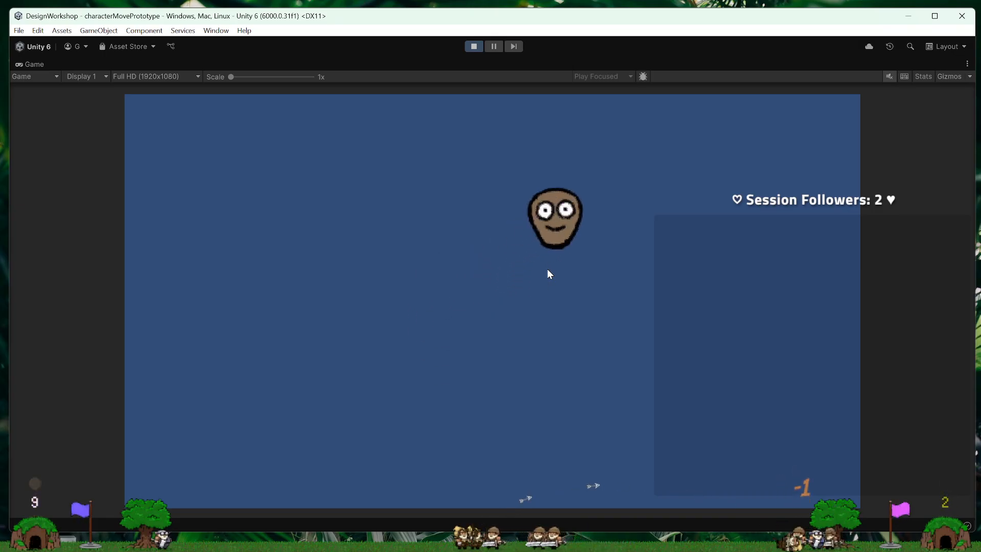
pyautogui.press('a')
pyautogui.press('w')
pyautogui.press('a')
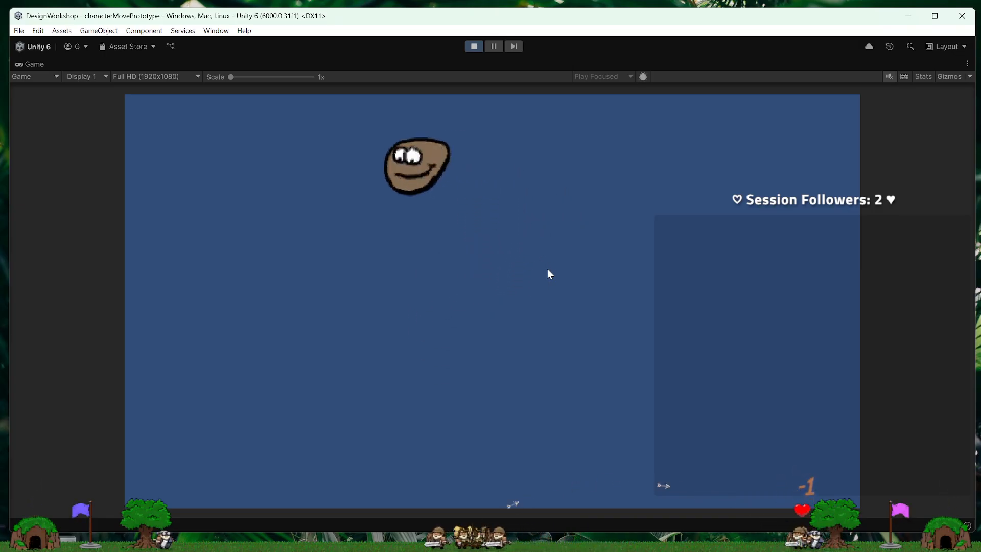
pyautogui.press('s')
pyautogui.press('d')
pyautogui.press('s')
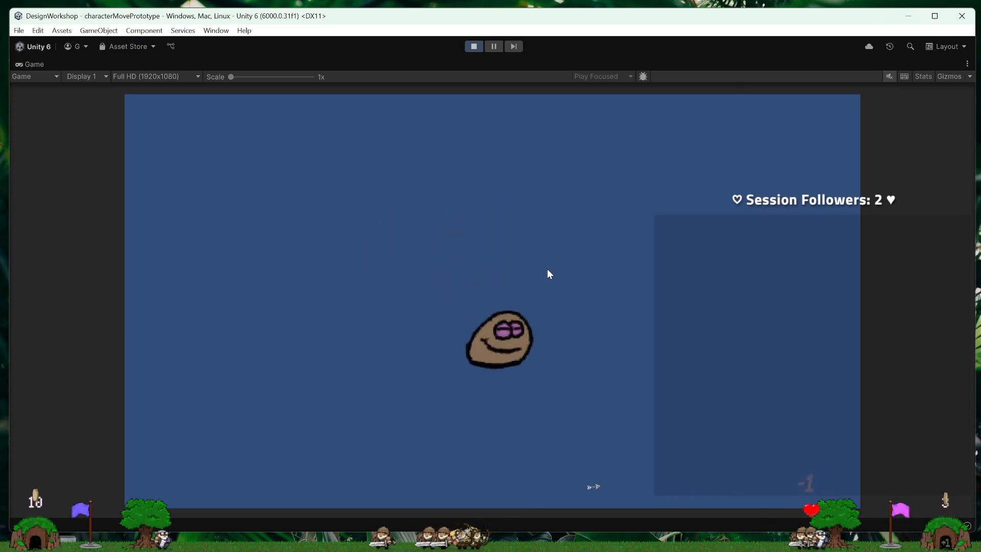
pyautogui.press('w')
pyautogui.press('a')
pyautogui.press('s')
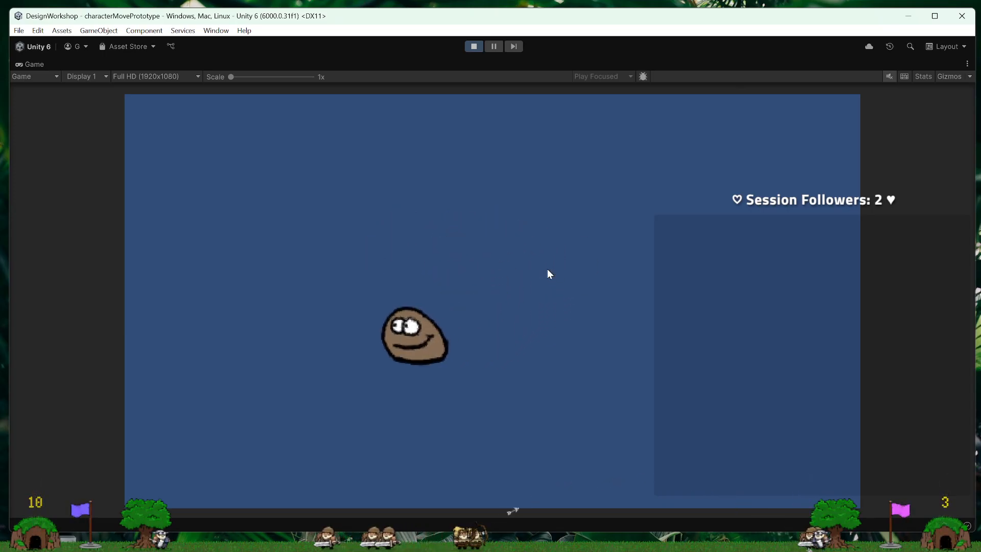
pyautogui.press('w')
pyautogui.press('d')
pyautogui.press('s')
pyautogui.press('a')
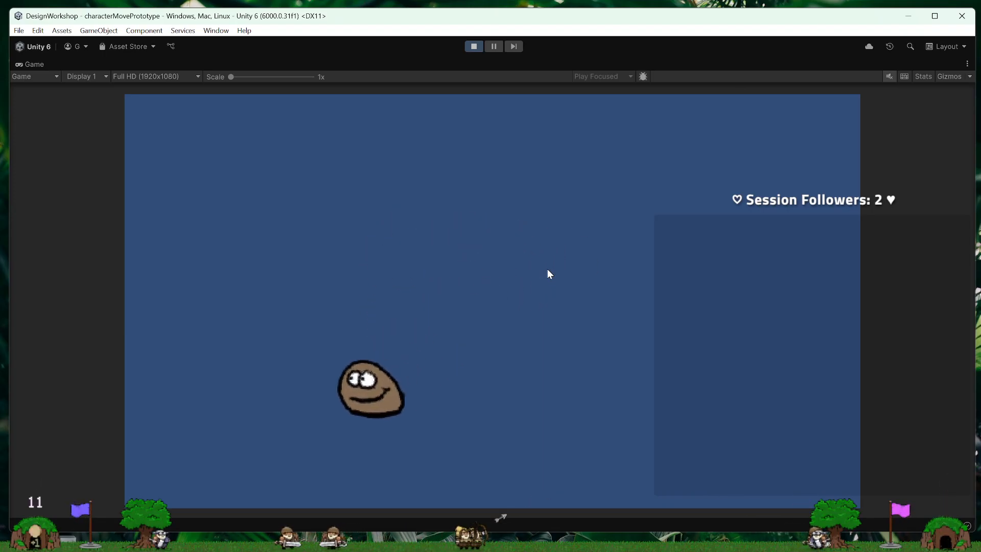
pyautogui.press('d')
pyautogui.press('w')
pyautogui.press('a')
pyautogui.press('d')
pyautogui.press('s')
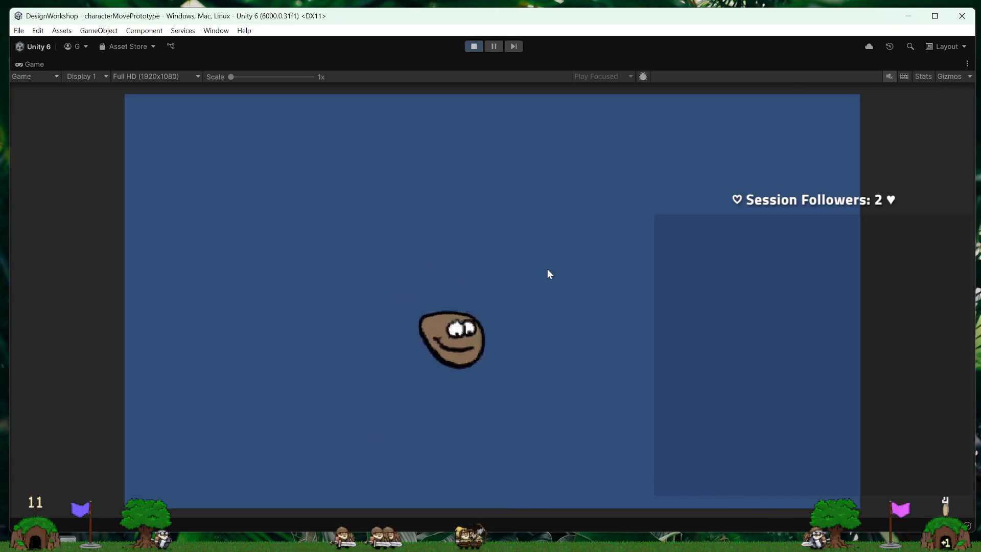
pyautogui.press('d')
pyautogui.press('w')
pyautogui.press('d')
pyautogui.press('s')
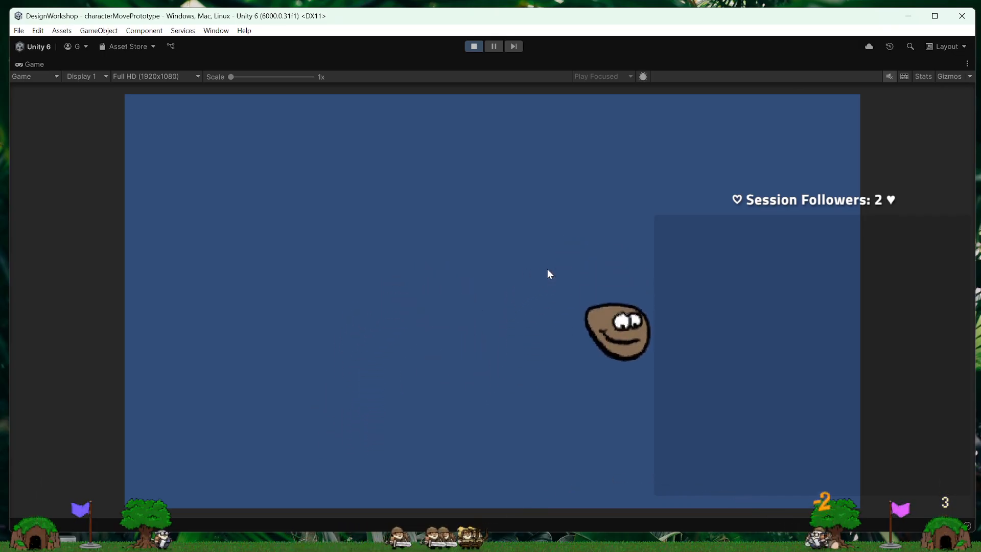
pyautogui.press('a')
pyautogui.press('w')
pyautogui.press('a')
pyautogui.press('s')
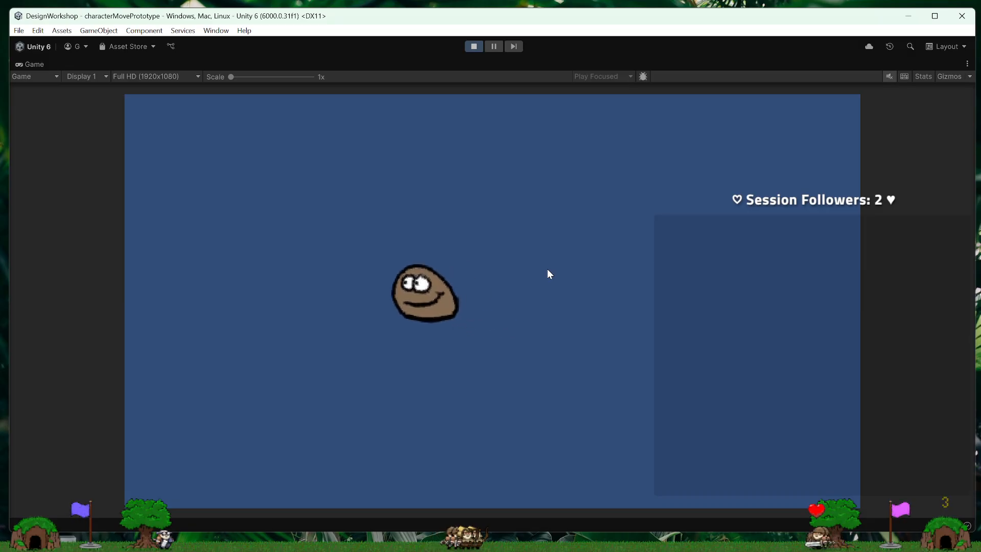
pyautogui.press('s')
pyautogui.press('w')
pyautogui.press('d')
pyautogui.press('w')
pyautogui.press('d')
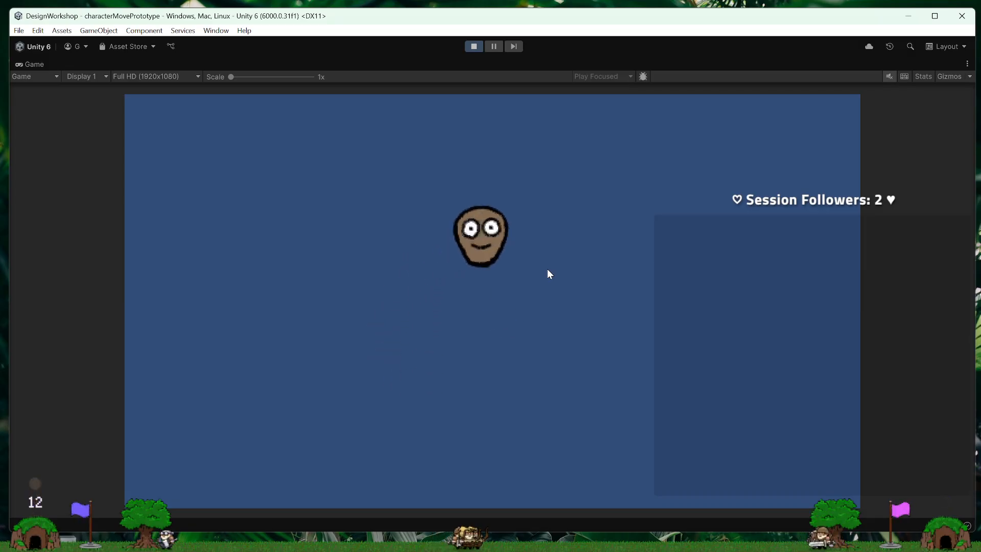
pyautogui.press('a')
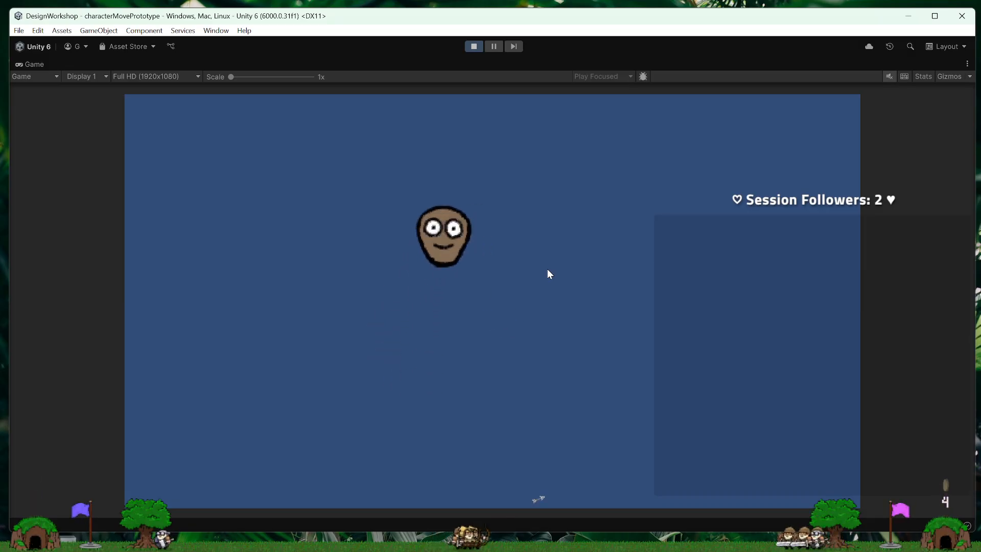
pyautogui.press('d')
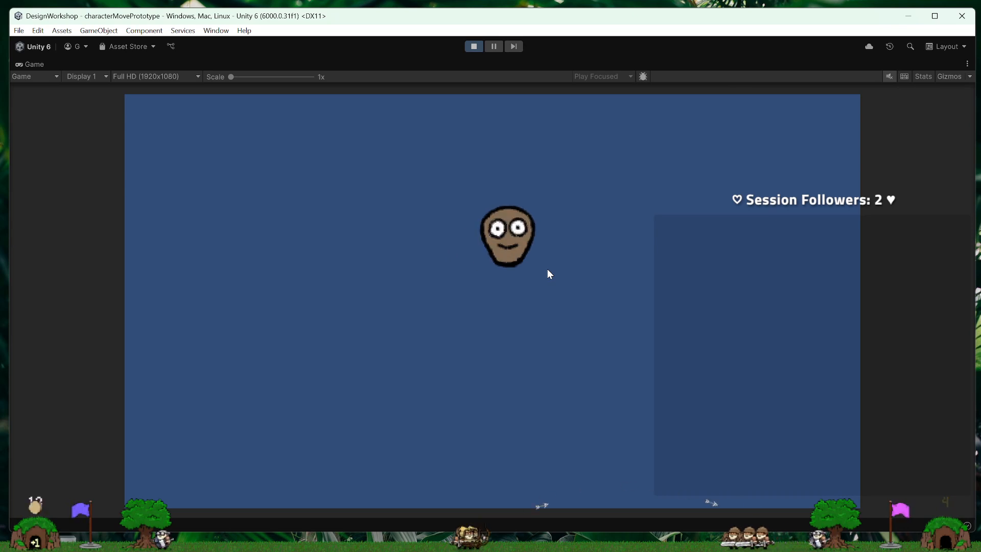
pyautogui.press('a')
pyautogui.press('s')
pyautogui.press('w')
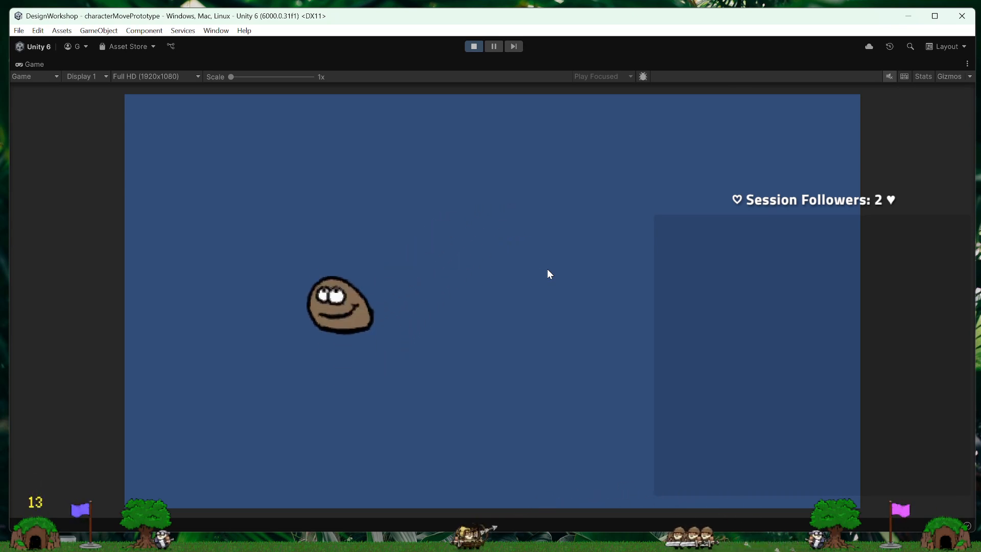
pyautogui.press('d')
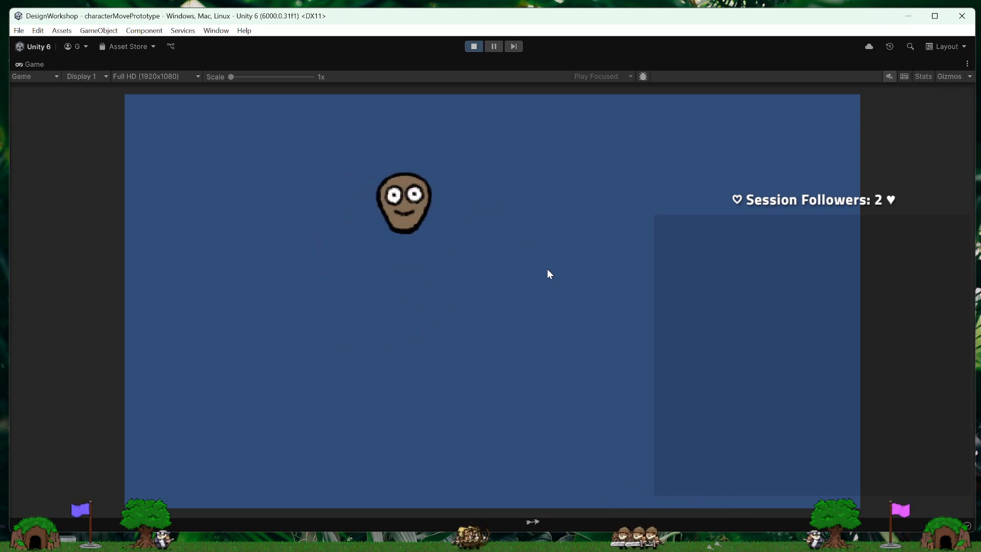
pyautogui.press('s')
pyautogui.press('d')
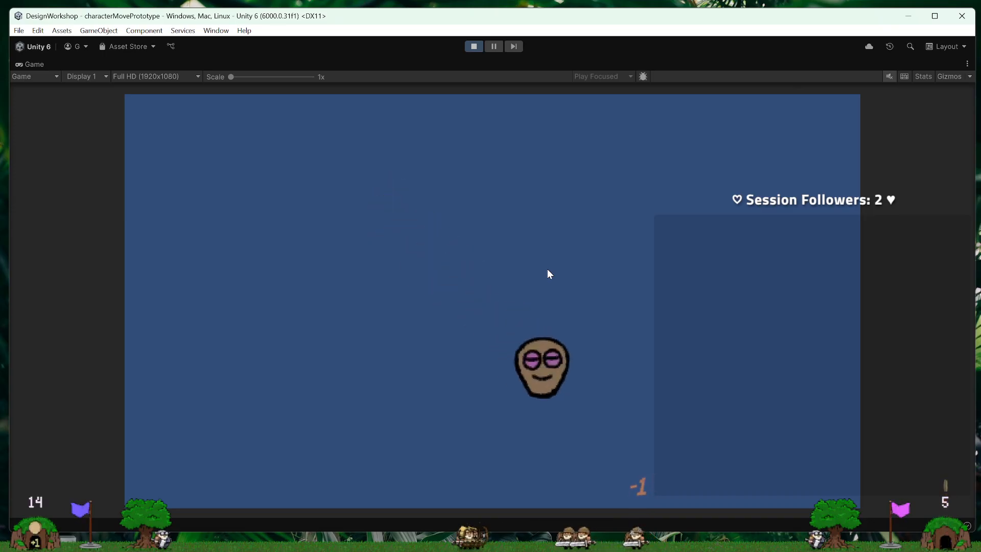
pyautogui.press('w')
pyautogui.press('a')
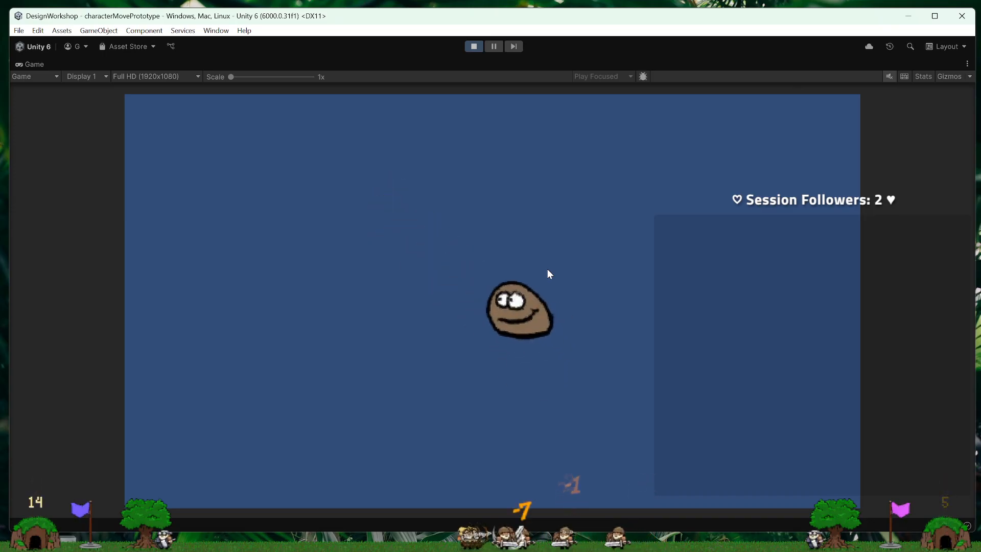
pyautogui.press('s')
pyautogui.press('d')
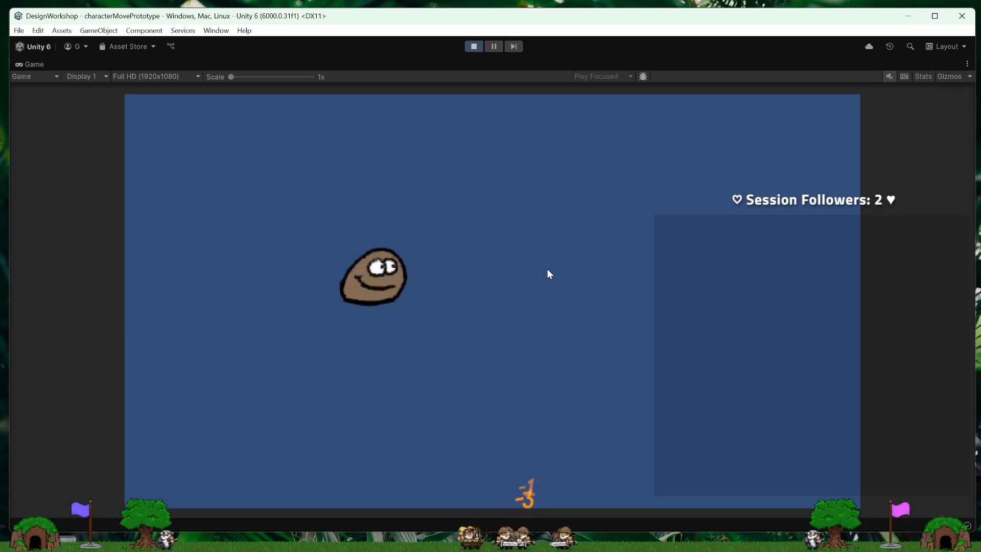
# Step: Stop the running scene, open GameScene for comparison, and return to the characterMovePrototype scene
pyautogui.click(479, 47)
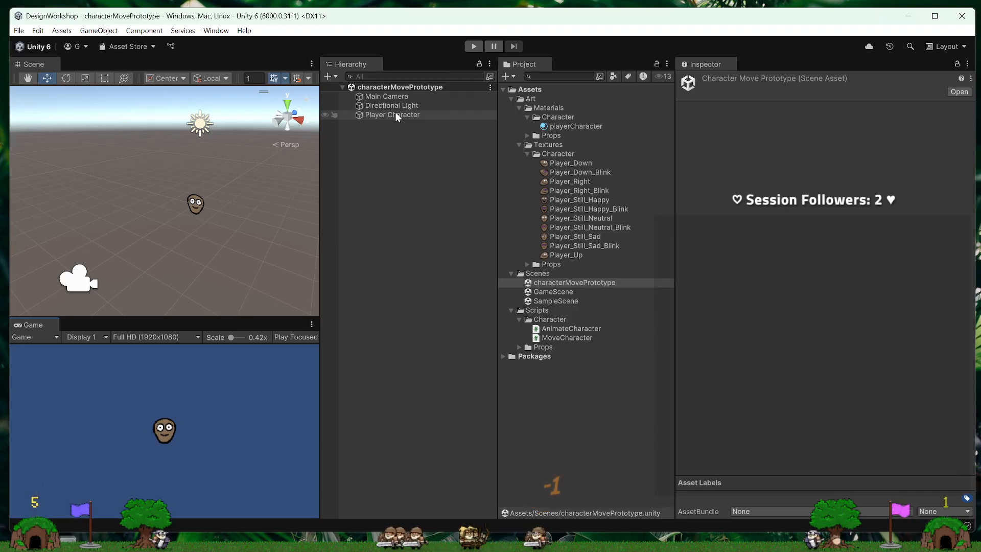
pyautogui.click(559, 293)
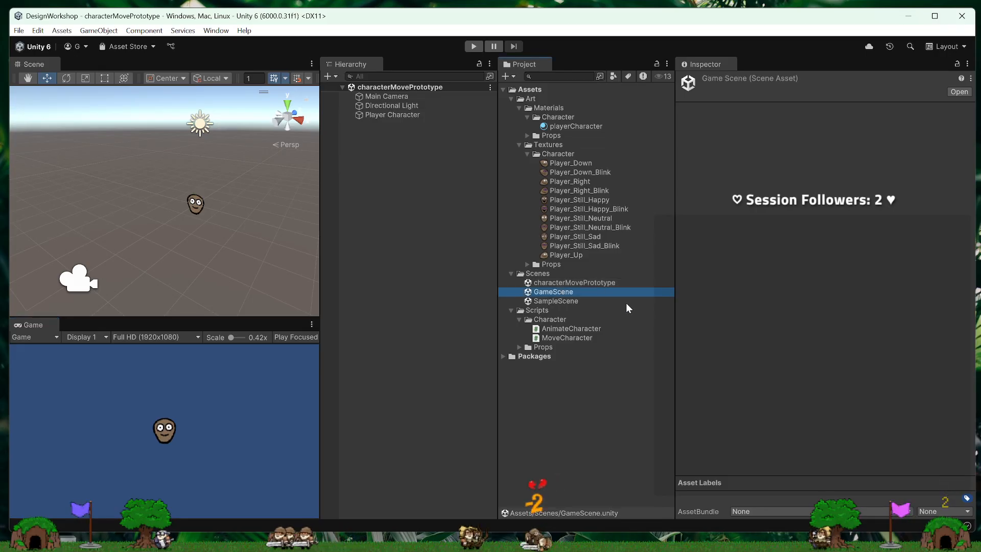
pyautogui.click(609, 283)
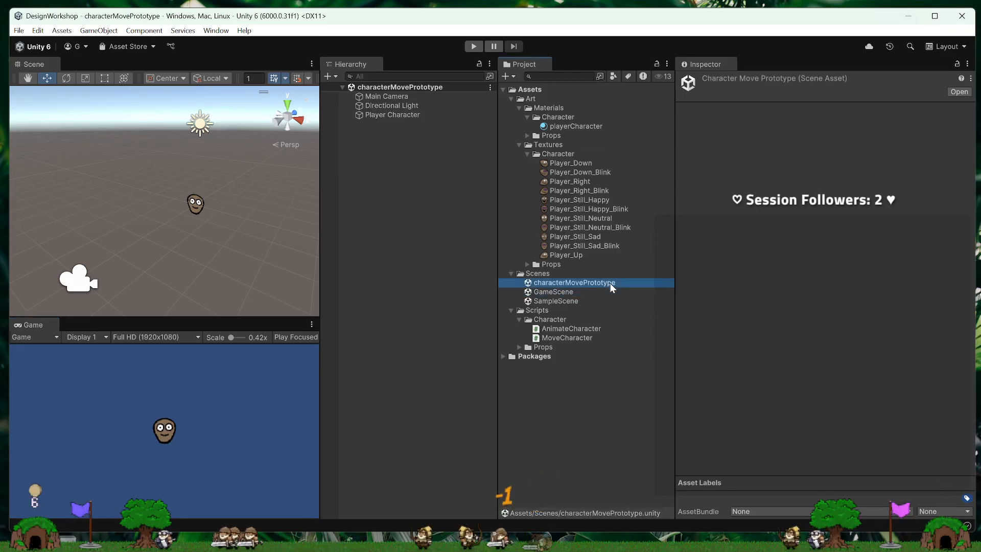
pyautogui.doubleClick(562, 291)
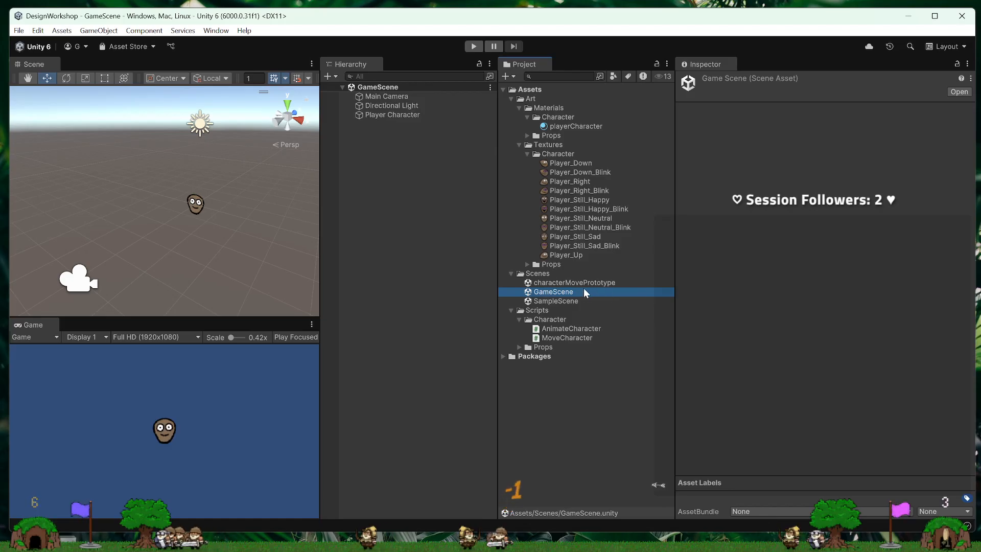
pyautogui.doubleClick(588, 282)
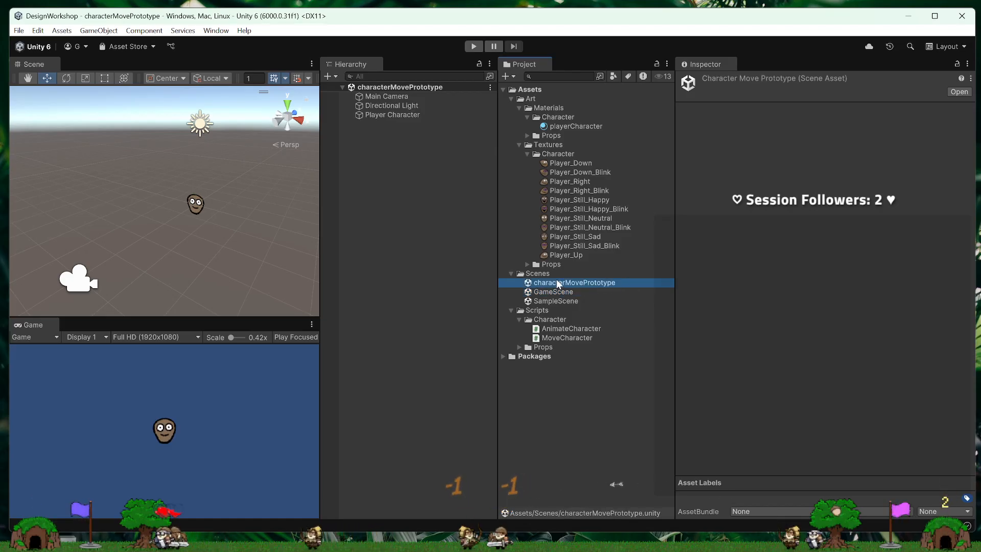
# Step: Create a folder named Prototype inside the Scenes folder
pyautogui.rightClick(544, 274)
pyautogui.moveTo(639, 282)
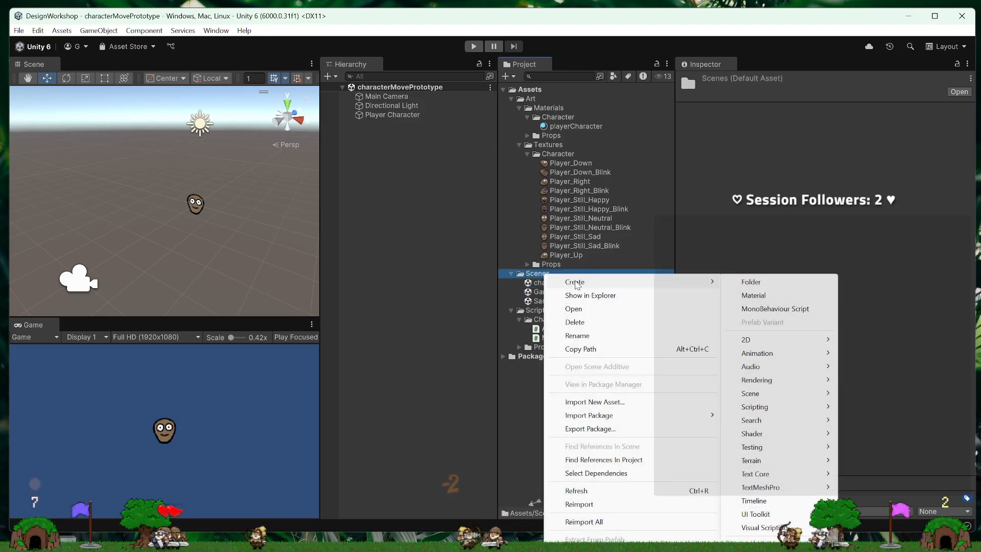
pyautogui.click(766, 283)
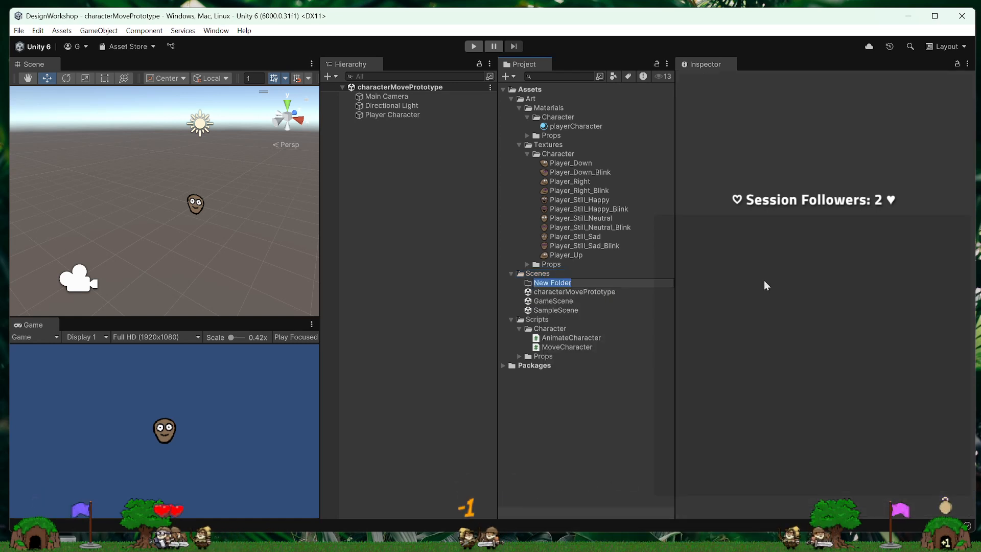
pyautogui.write('Prototyp')
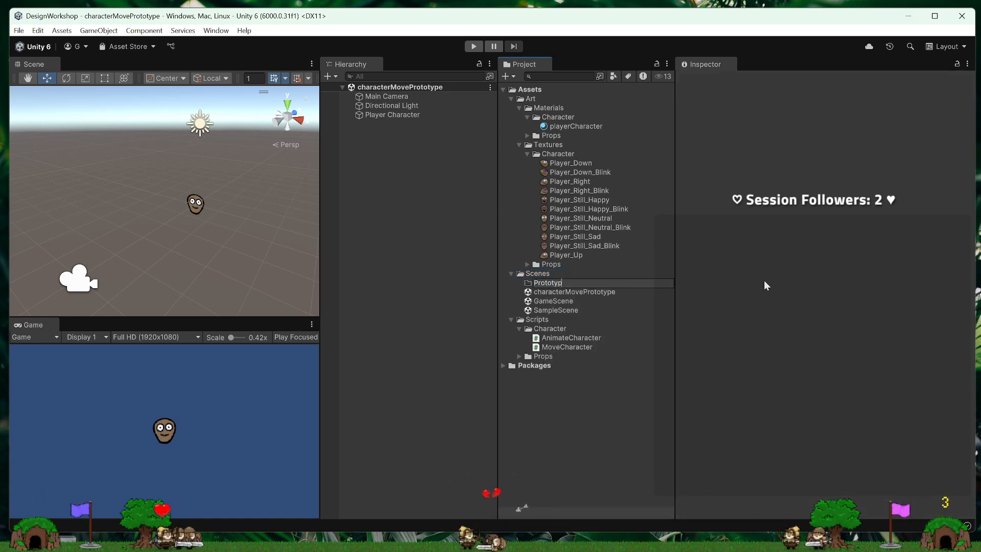
pyautogui.write('e')
pyautogui.press('Return')
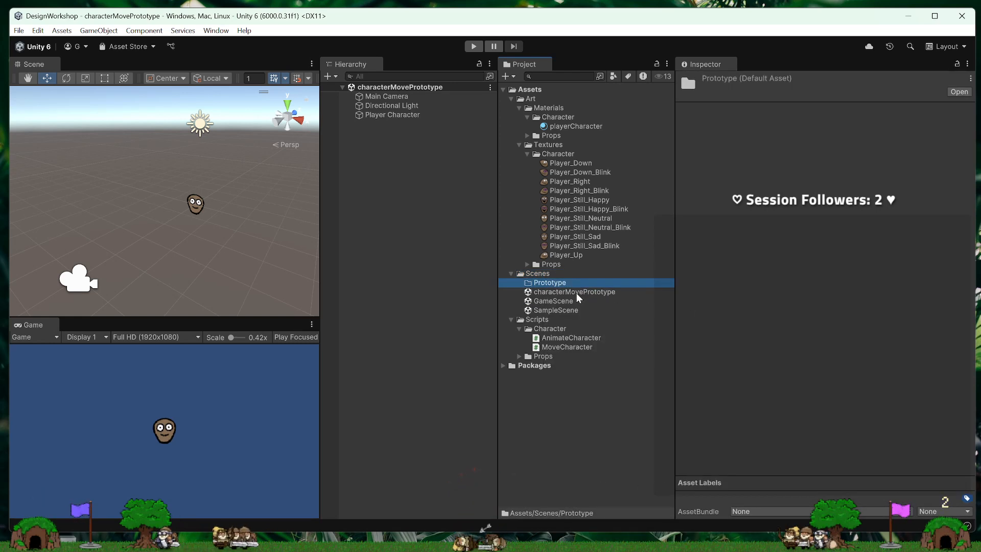
# Step: Move the characterMovePrototype and SampleScene scene assets into the Scenes/Prototype folder
pyautogui.moveTo(576, 294); pyautogui.dragTo(580, 287)
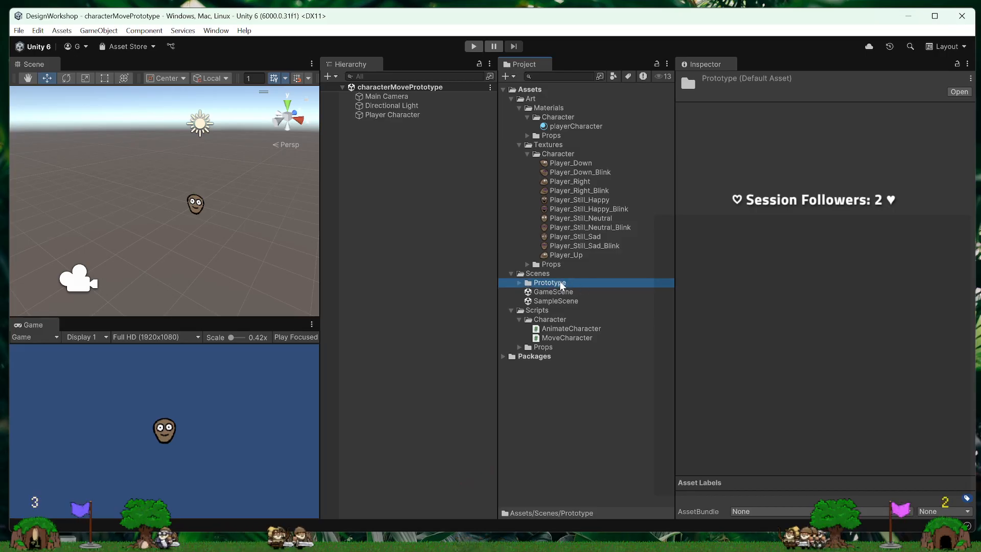
pyautogui.click(522, 283)
pyautogui.click(567, 294)
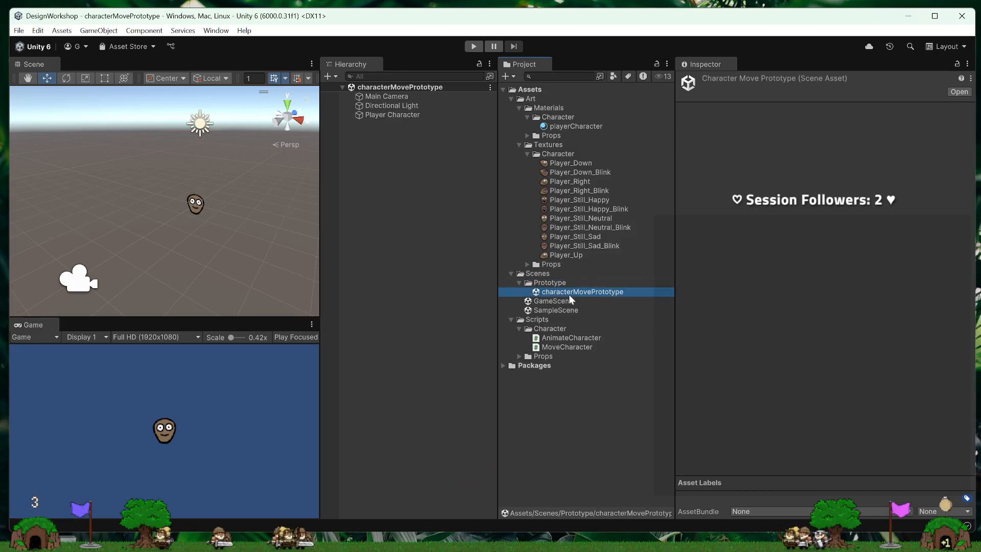
pyautogui.click(556, 303)
pyautogui.click(401, 292)
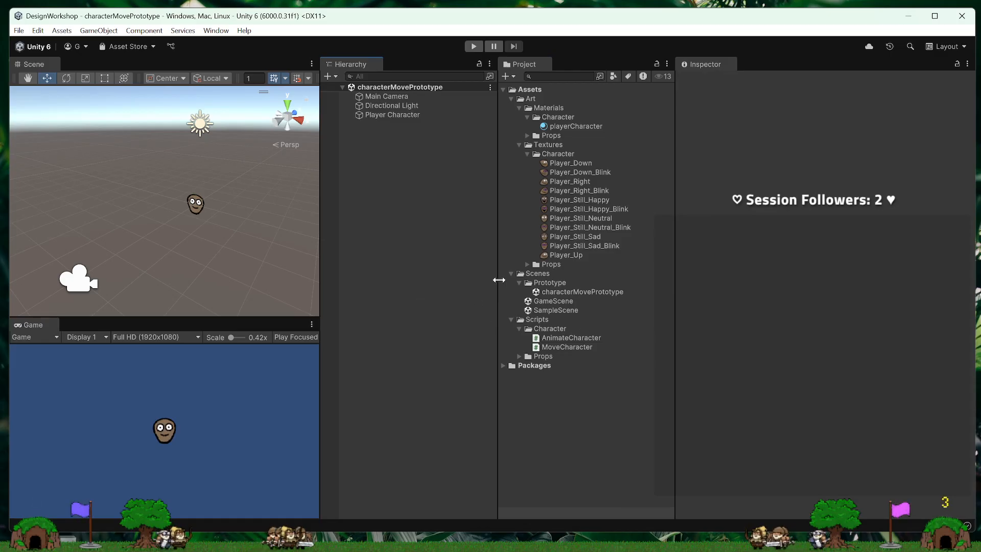
pyautogui.click(519, 283)
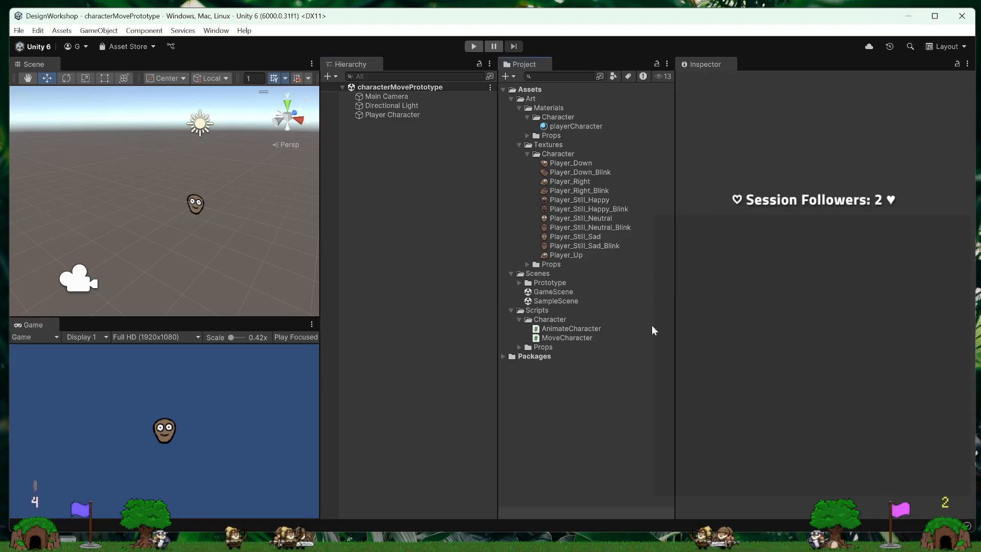
pyautogui.moveTo(556, 302); pyautogui.dragTo(551, 282)
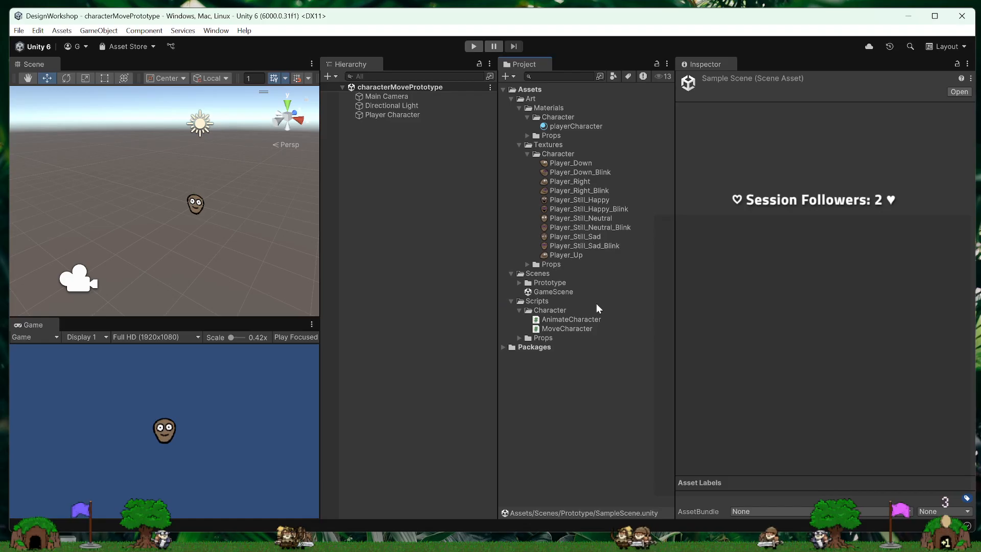
# Step: Open SampleScene from the Prototype folder, run it briefly in a maximised Game view, stop it, and restore the editor layout
pyautogui.click(521, 284)
pyautogui.doubleClick(559, 301)
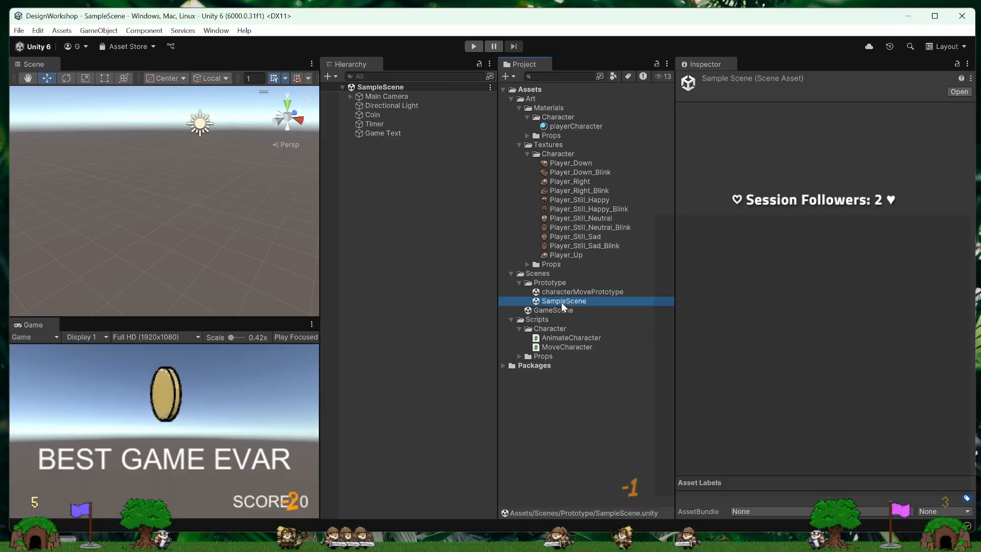
pyautogui.click(312, 324)
pyautogui.click(351, 367)
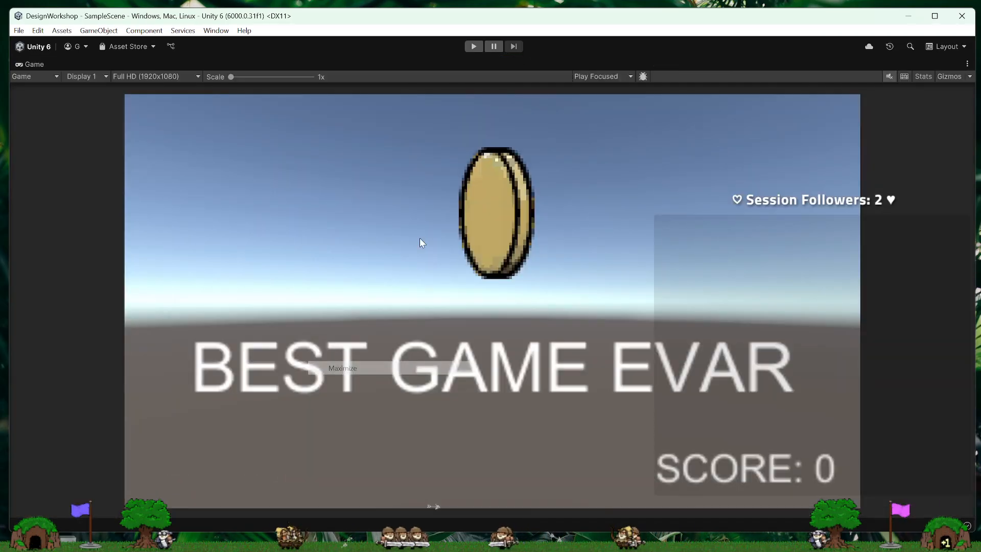
pyautogui.click(473, 49)
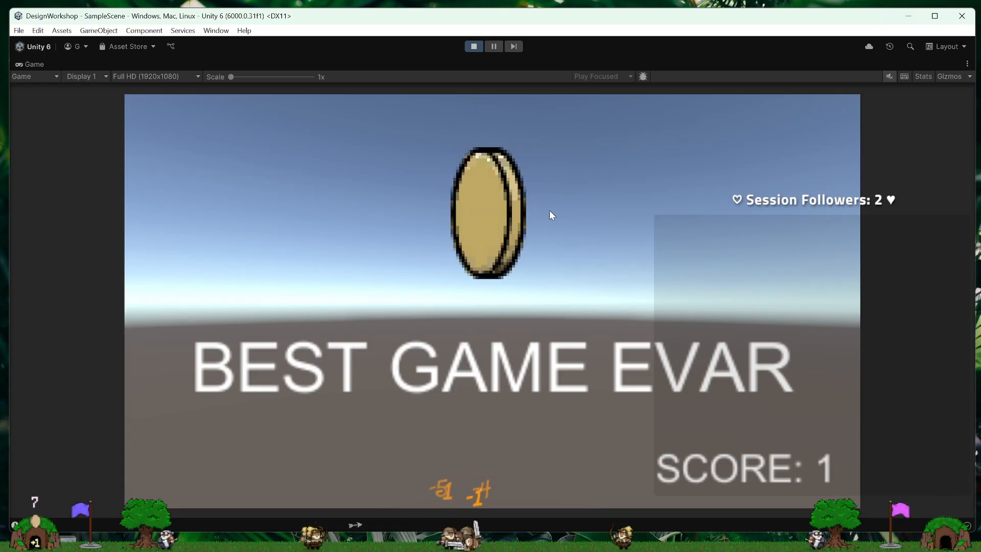
pyautogui.click(473, 46)
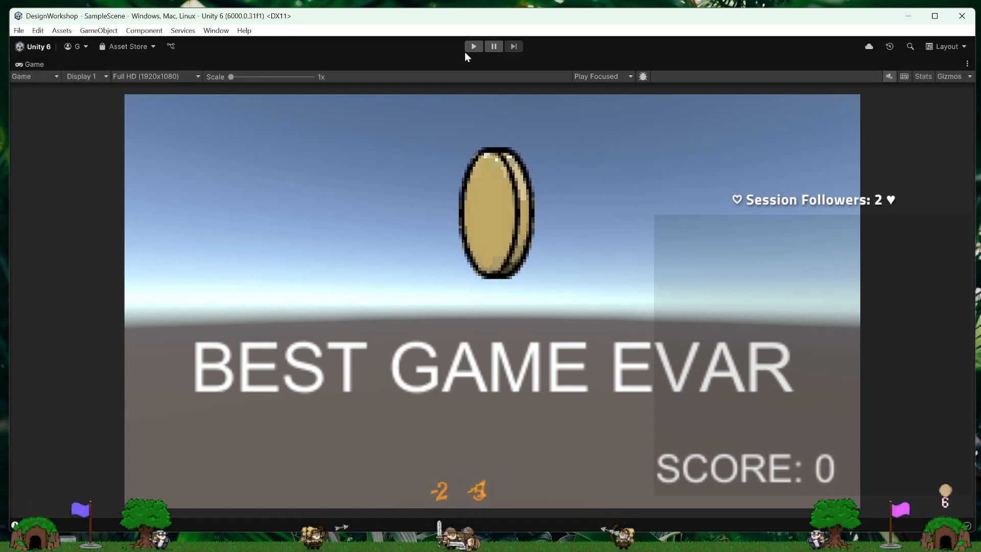
pyautogui.click(967, 64)
pyautogui.click(871, 111)
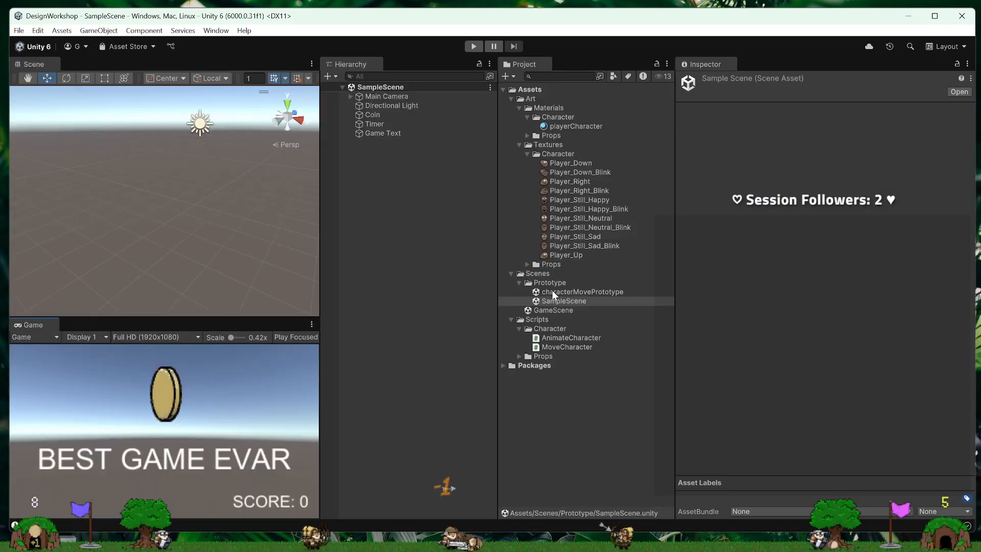
# Step: Open GameScene and return to the characterMovePrototype scene, and inspect the MoveCharacter and AnimateCharacter scripts
pyautogui.click(519, 283)
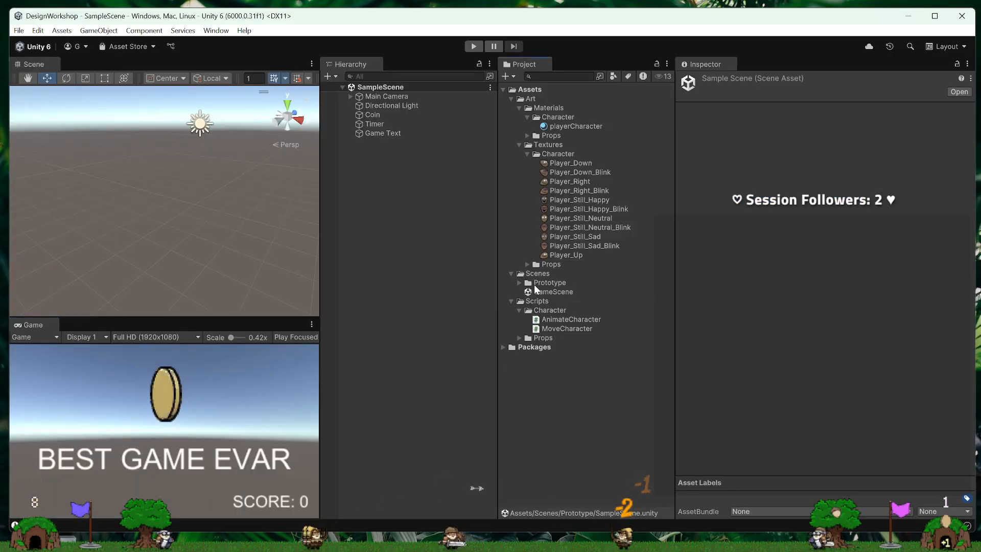
pyautogui.click(520, 283)
pyautogui.doubleClick(549, 310)
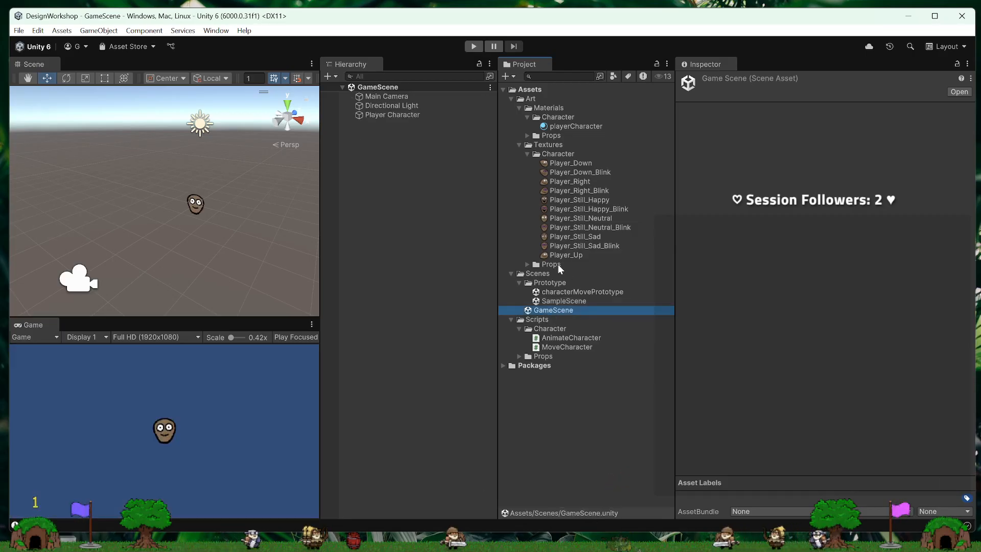
pyautogui.doubleClick(584, 292)
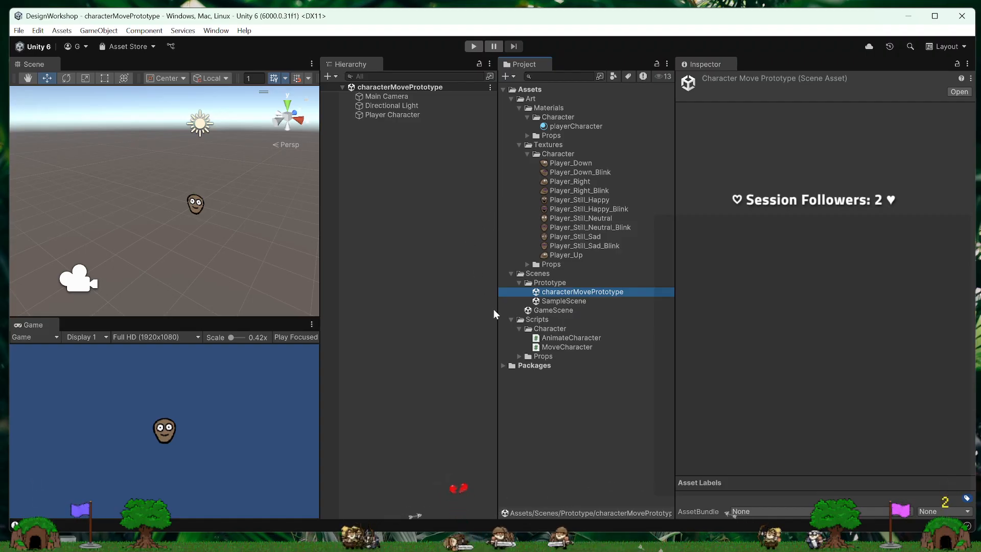
pyautogui.click(567, 346)
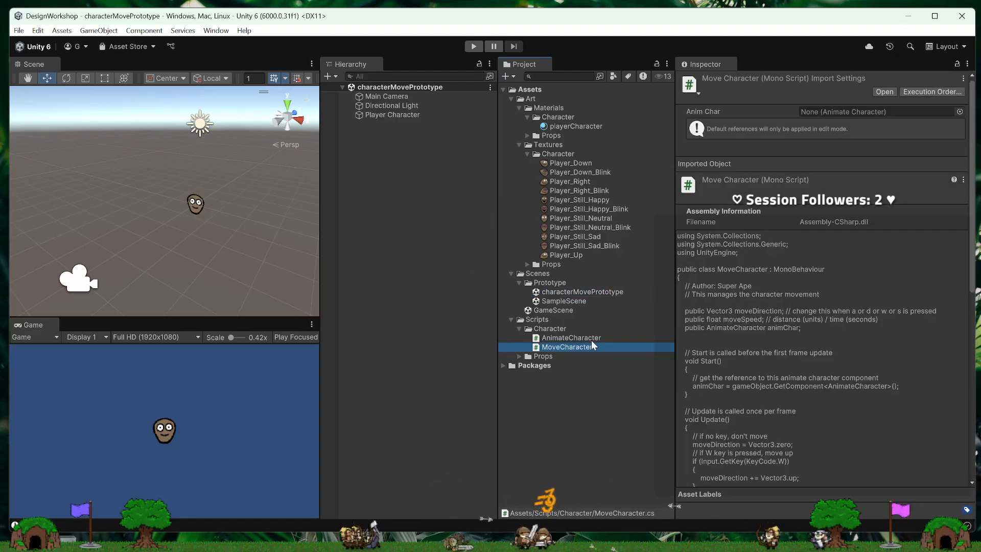
pyautogui.click(591, 339)
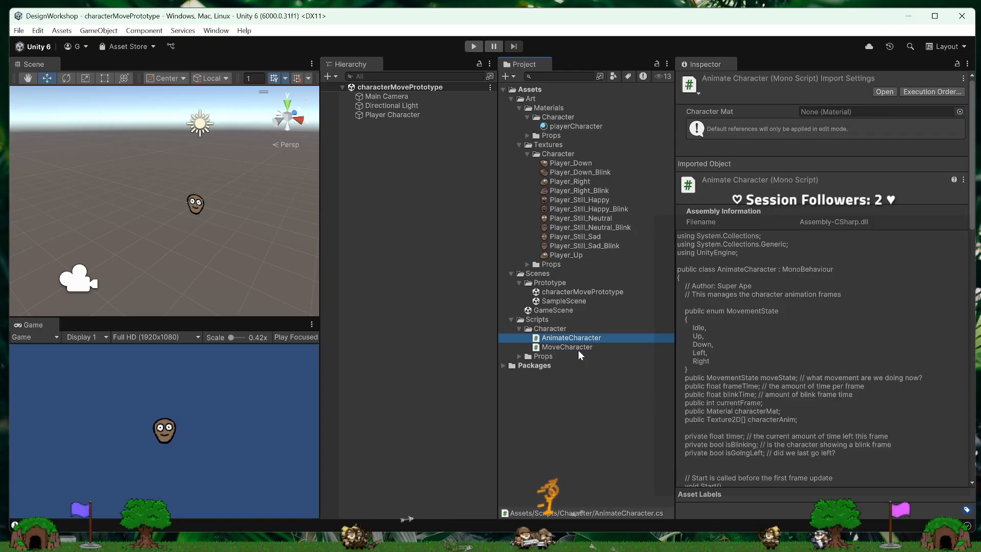
# Step: Maximise the Game view and run the characterMovePrototype scene
pyautogui.click(311, 323)
pyautogui.click(347, 368)
pyautogui.click(465, 49)
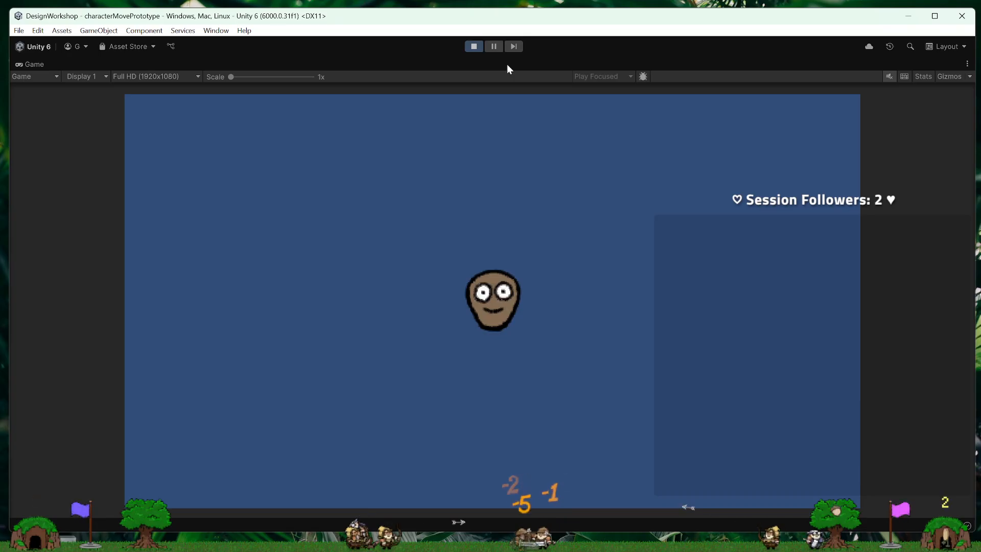
# Step: Play-test the character again by moving it in all four directions and diagonally, checking its movement and directional face animation
pyautogui.press('d')
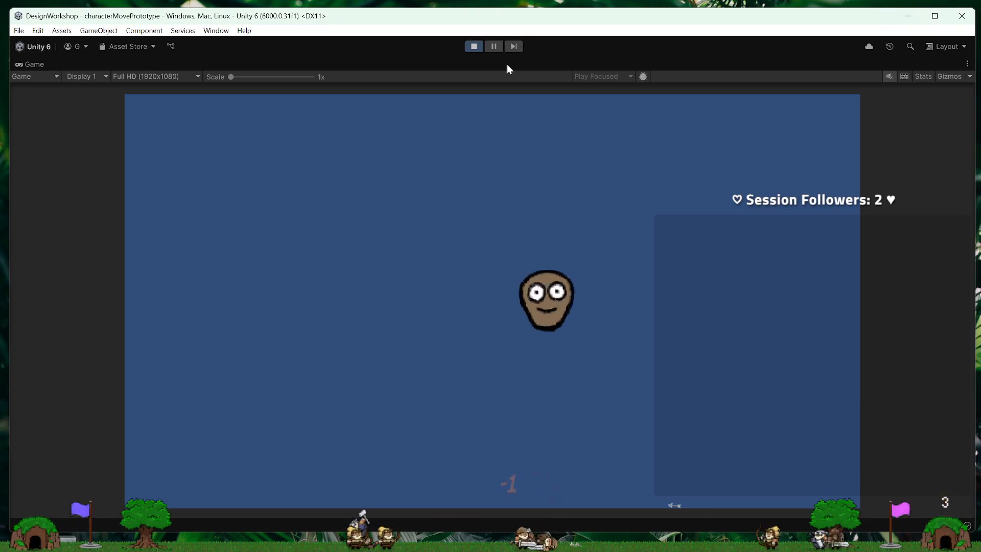
pyautogui.press('a')
pyautogui.press('w')
pyautogui.press('a')
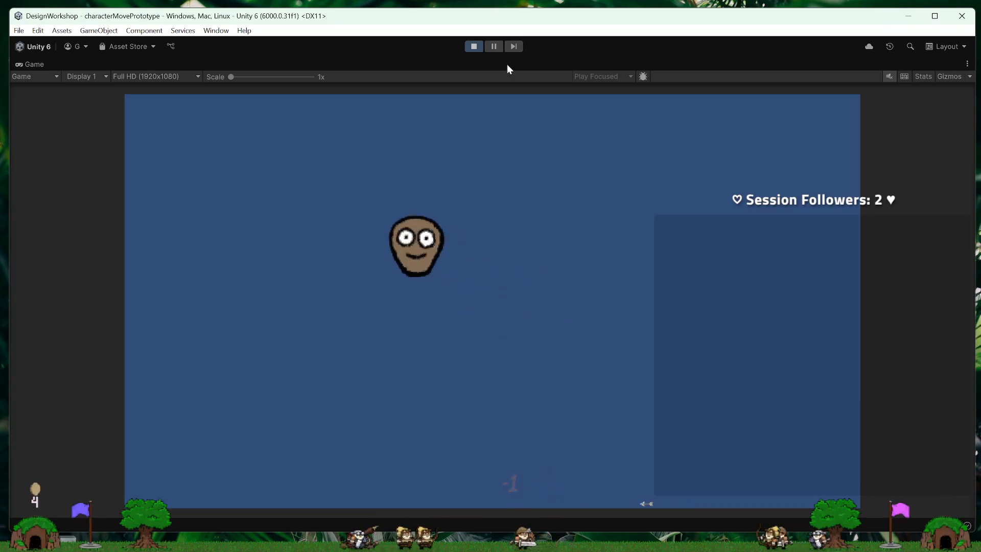
pyautogui.press('s')
pyautogui.press('d')
pyautogui.press('w')
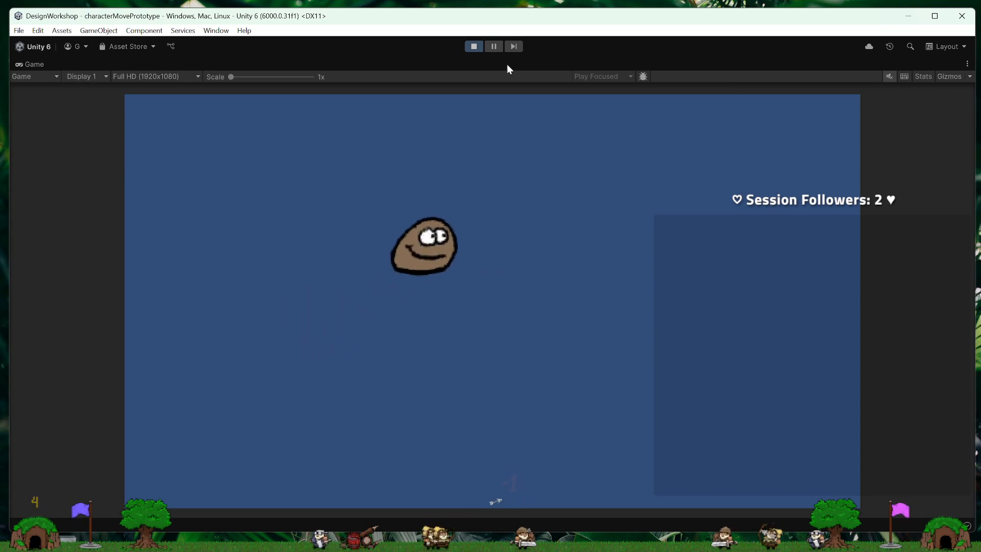
pyautogui.press('s')
pyautogui.press('w')
pyautogui.press('a')
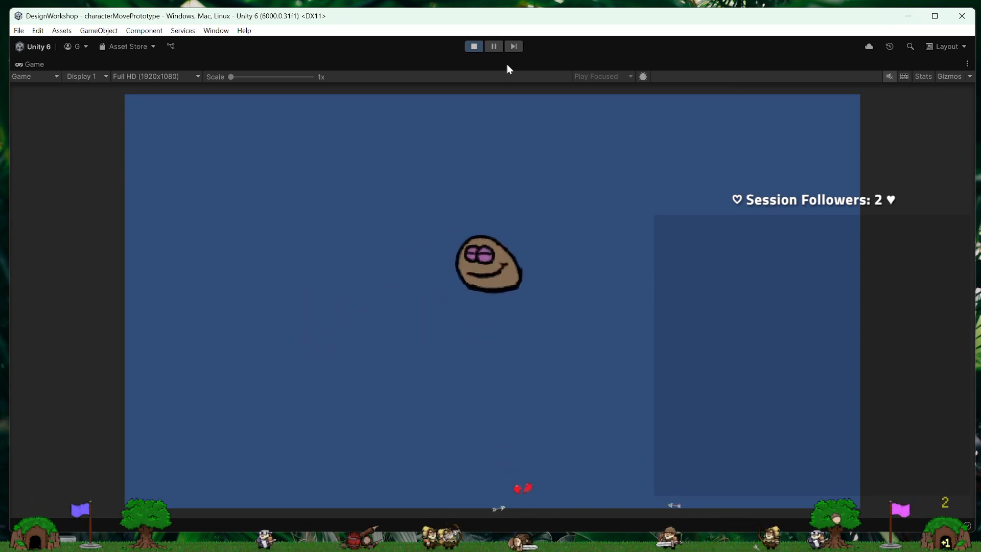
pyautogui.press('s')
pyautogui.press('a')
pyautogui.press('w')
pyautogui.press('a')
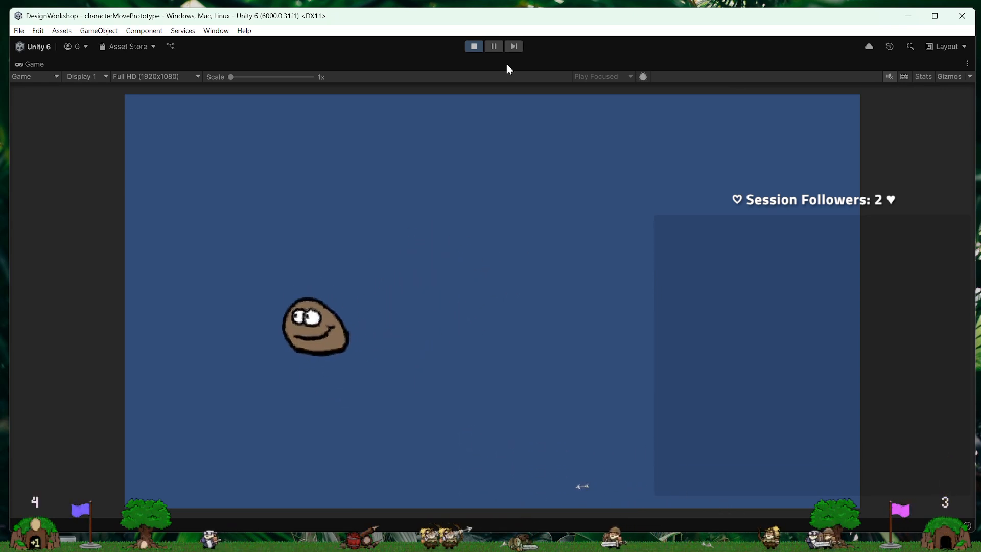
pyautogui.press('s')
pyautogui.press('d')
pyautogui.press('w')
pyautogui.press('d')
pyautogui.press('s')
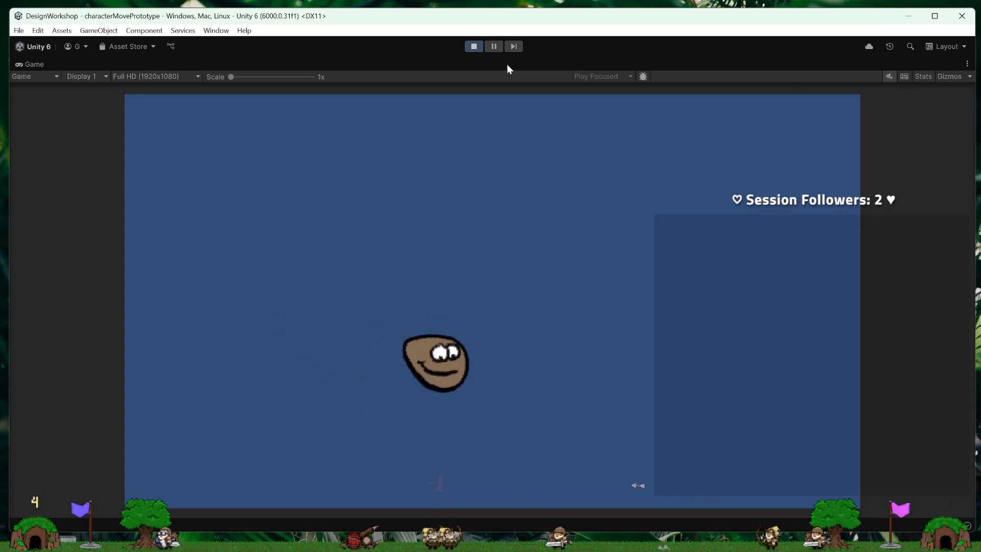
pyautogui.press('d')
pyautogui.press('w')
pyautogui.press('w')
pyautogui.press('s')
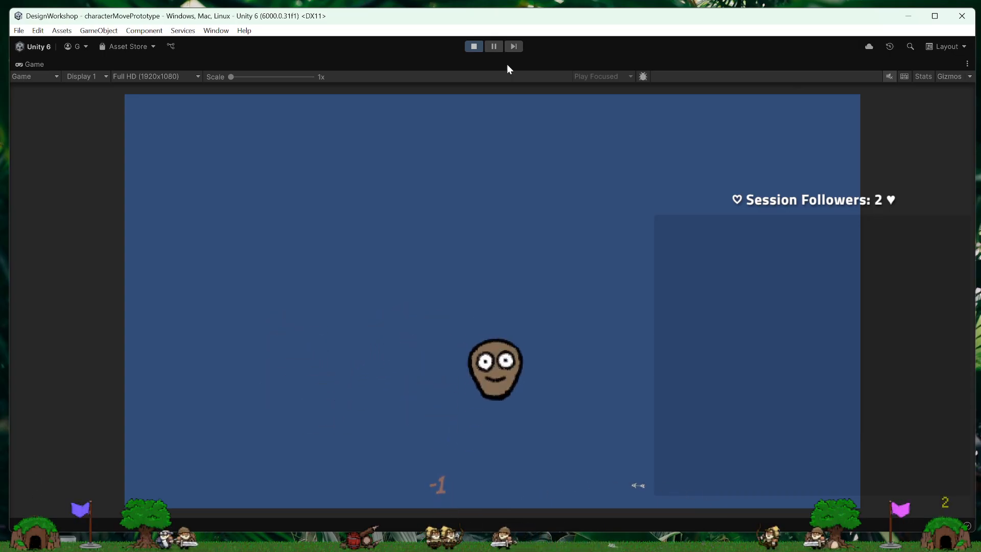
pyautogui.press('a')
pyautogui.press('s')
pyautogui.press('w')
pyautogui.press('a')
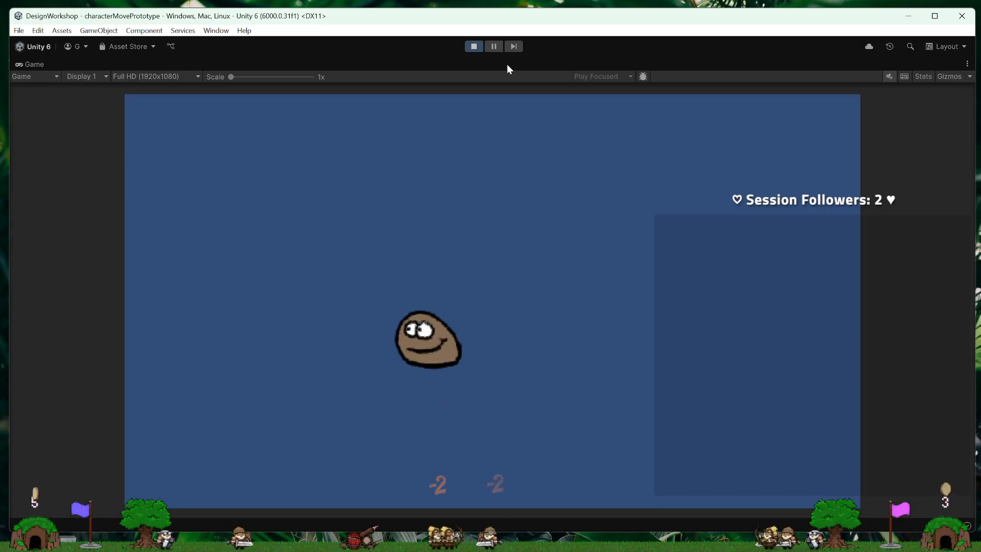
pyautogui.press('w')
pyautogui.press('d')
pyautogui.press('d')
pyautogui.press('w')
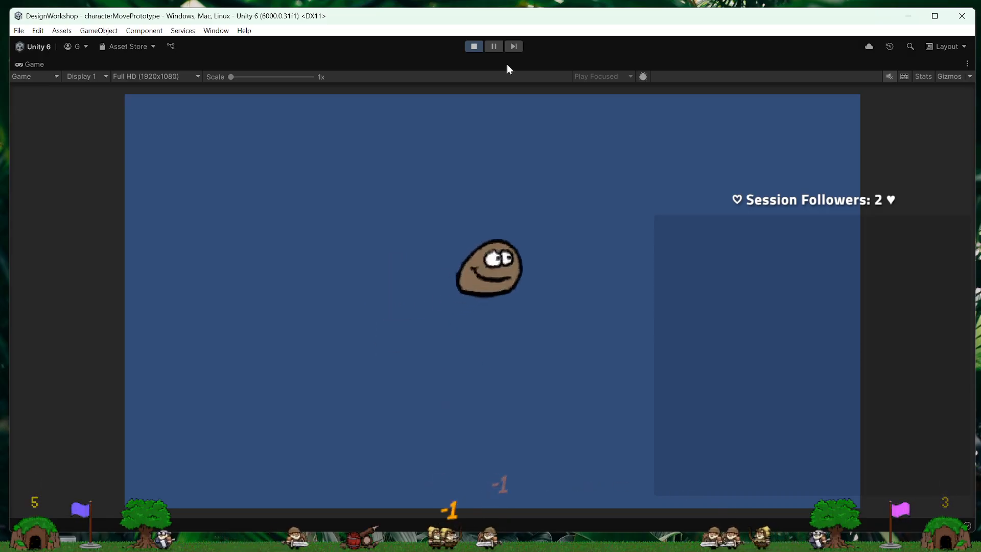
pyautogui.press('a')
pyautogui.press('s')
pyautogui.press('w')
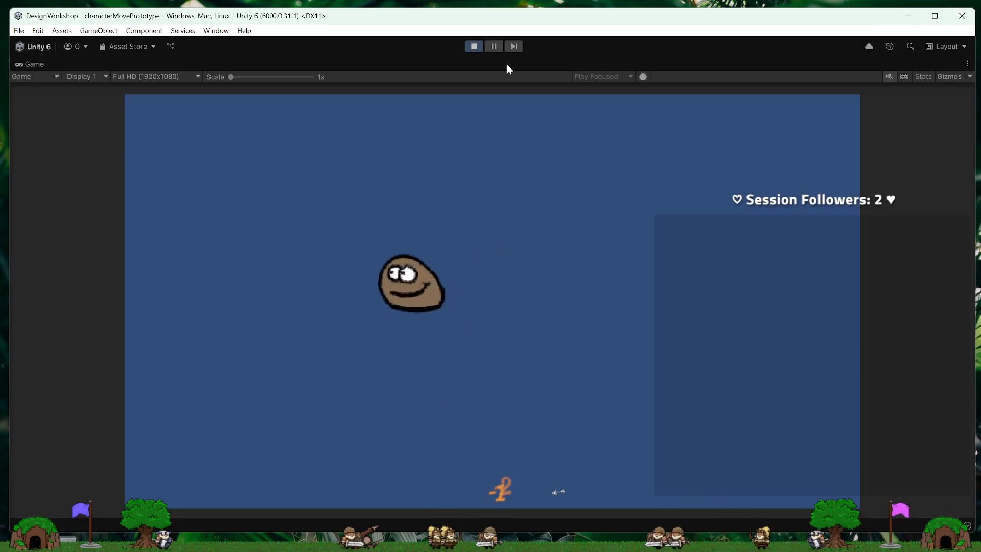
# Step: Play-test the running character by moving it straight and along zigzag diagonals in both horizontal directions, checking the face animation
pyautogui.press('d')
pyautogui.press('s')
pyautogui.press('w')
pyautogui.press('d')
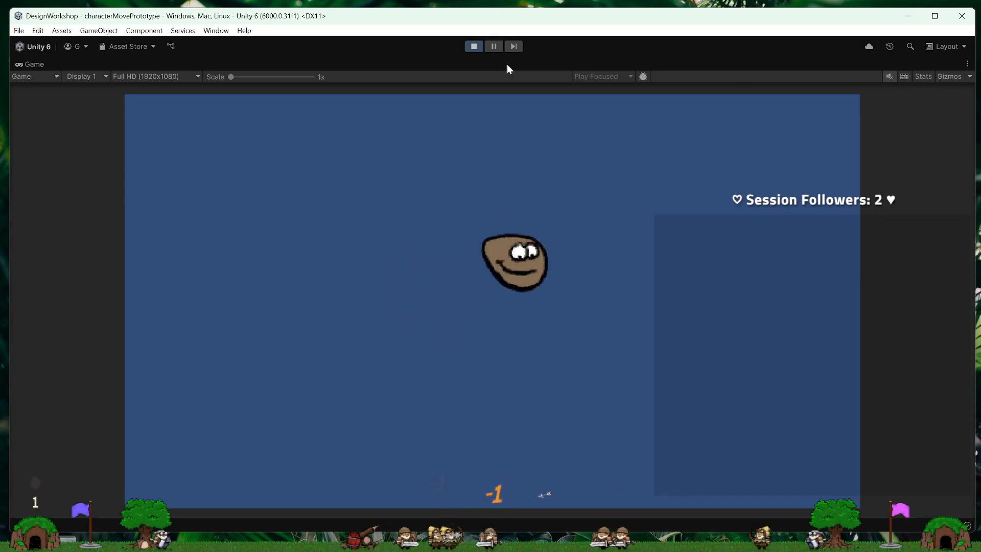
pyautogui.press('s')
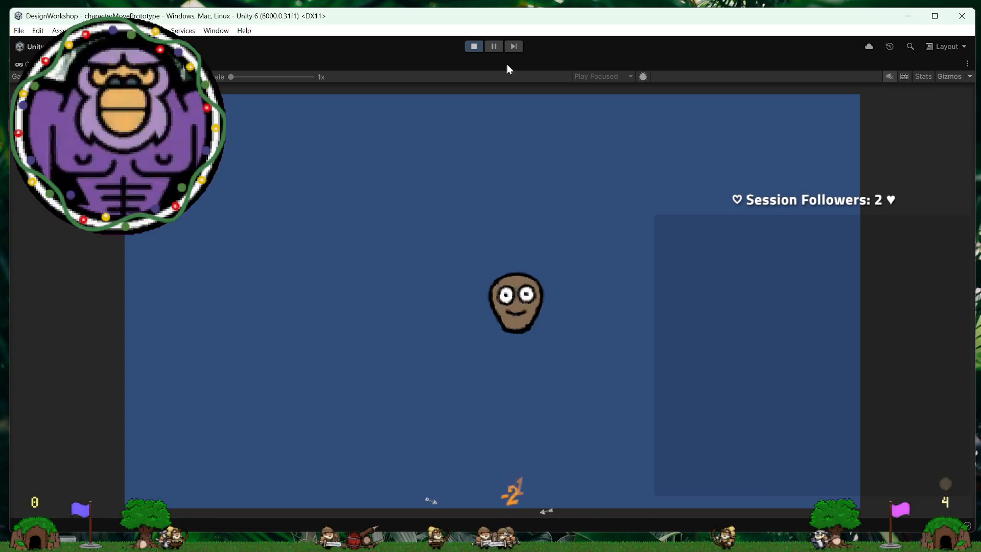
pyautogui.hotkey('w', 'a')
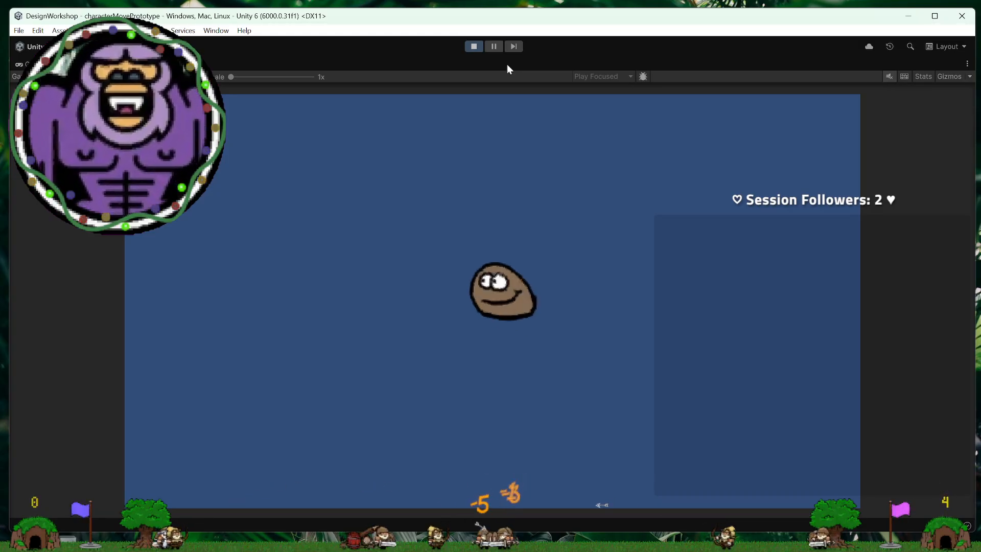
pyautogui.hotkey('s', 'd')
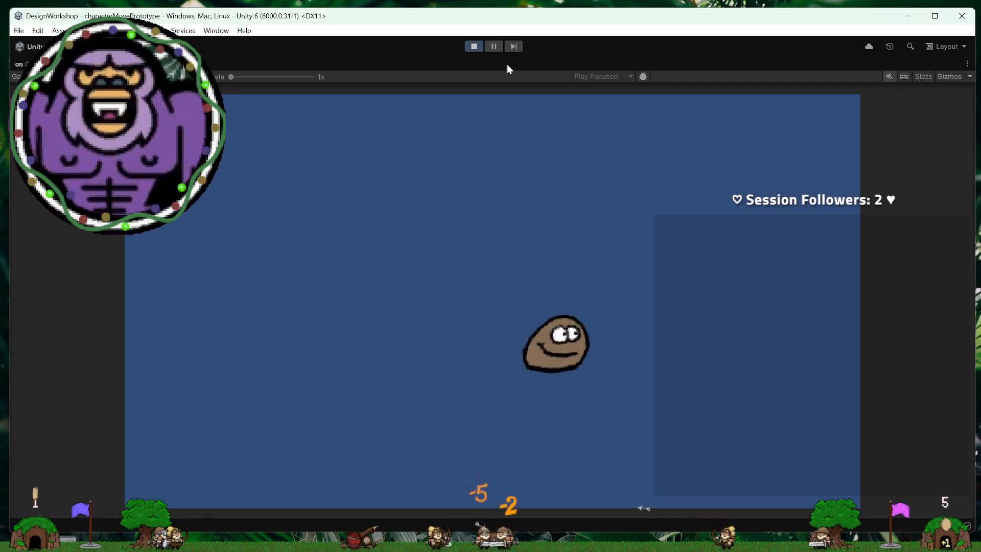
pyautogui.hotkey('w', 'd')
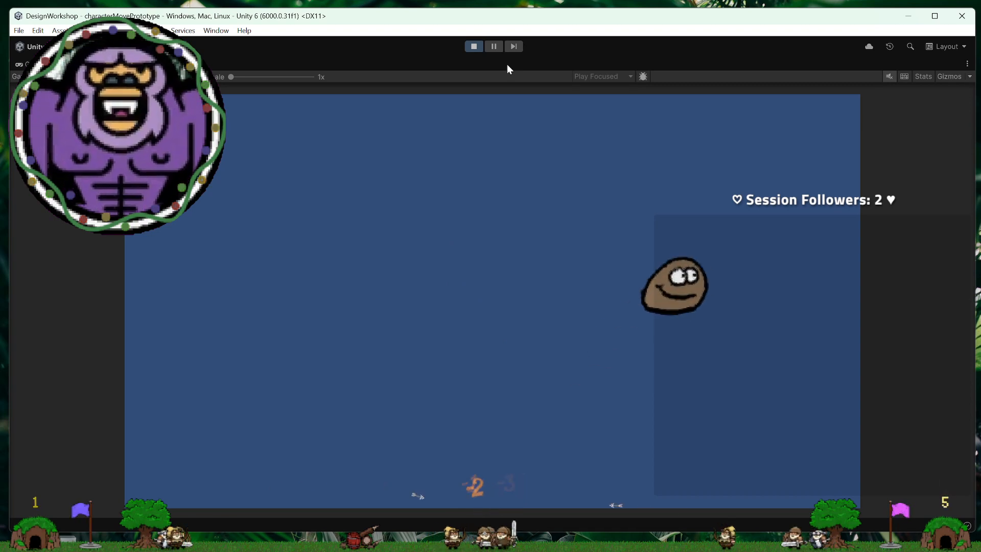
pyautogui.hotkey('s', 'a')
pyautogui.hotkey('w', 'a')
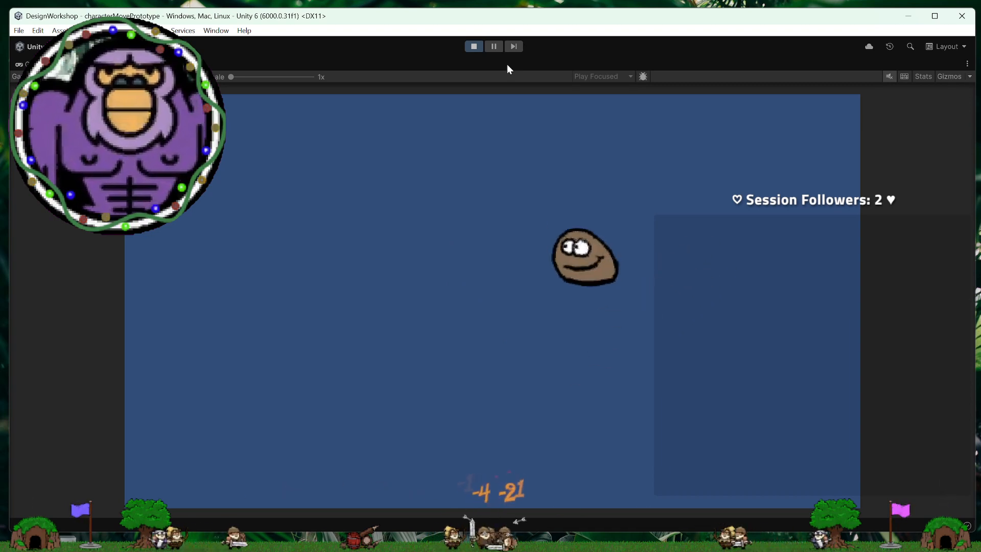
pyautogui.hotkey('s', 'a')
pyautogui.hotkey('w', 'a')
pyautogui.hotkey('s', 'a')
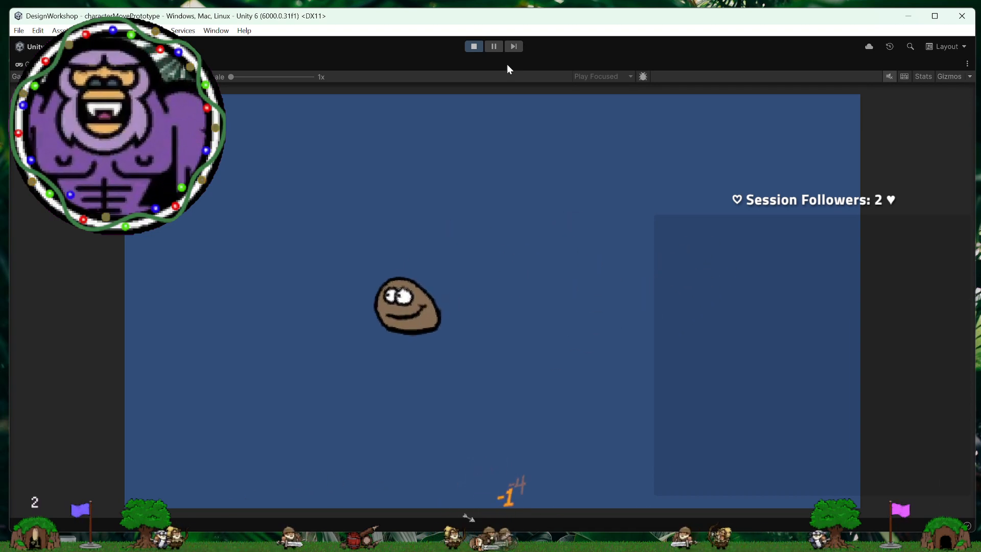
pyautogui.hotkey('s', 'd')
pyautogui.hotkey('w', 'd')
pyautogui.hotkey('s', 'd')
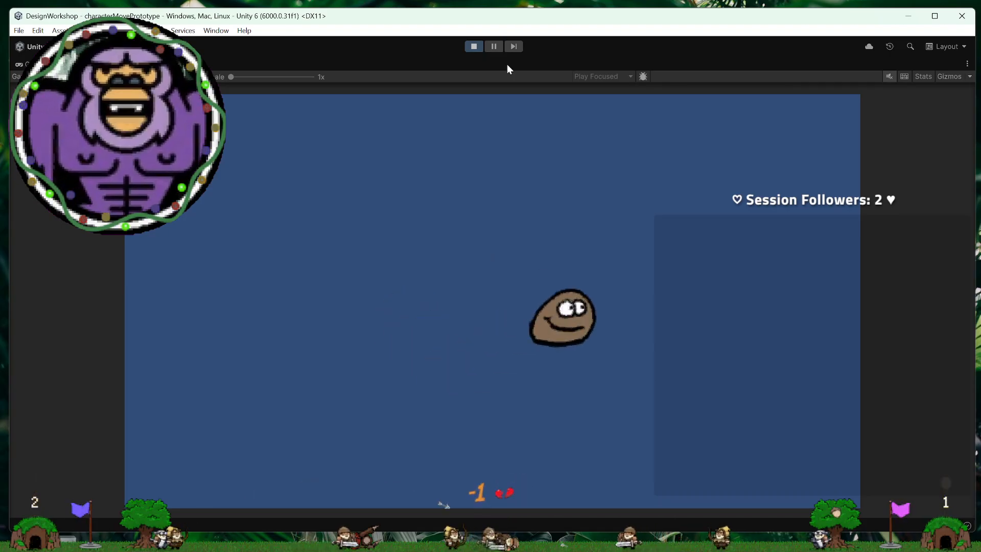
pyautogui.hotkey('w', 'd')
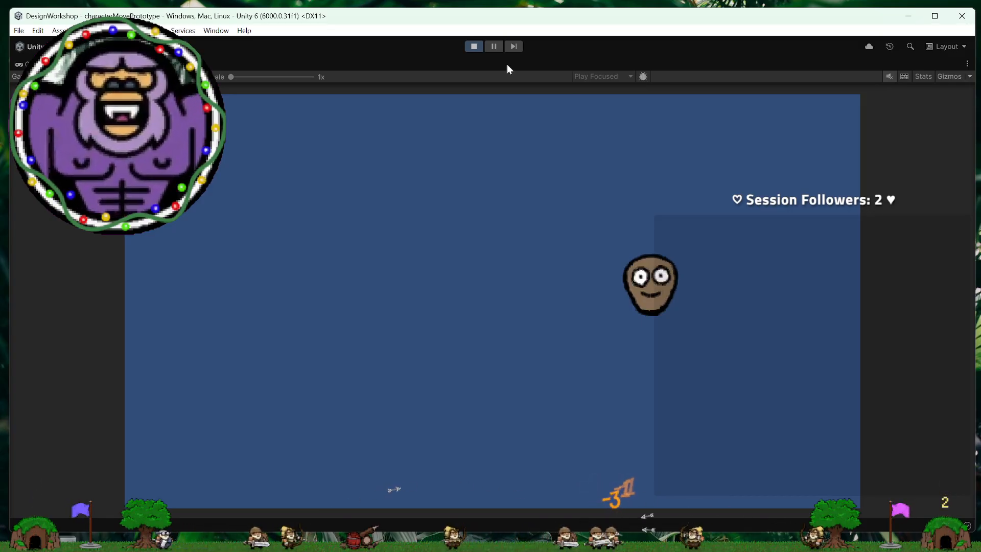
# Step: Test how the character responds to rapid direction changes in all four directions, and stop the scene
pyautogui.press('a')
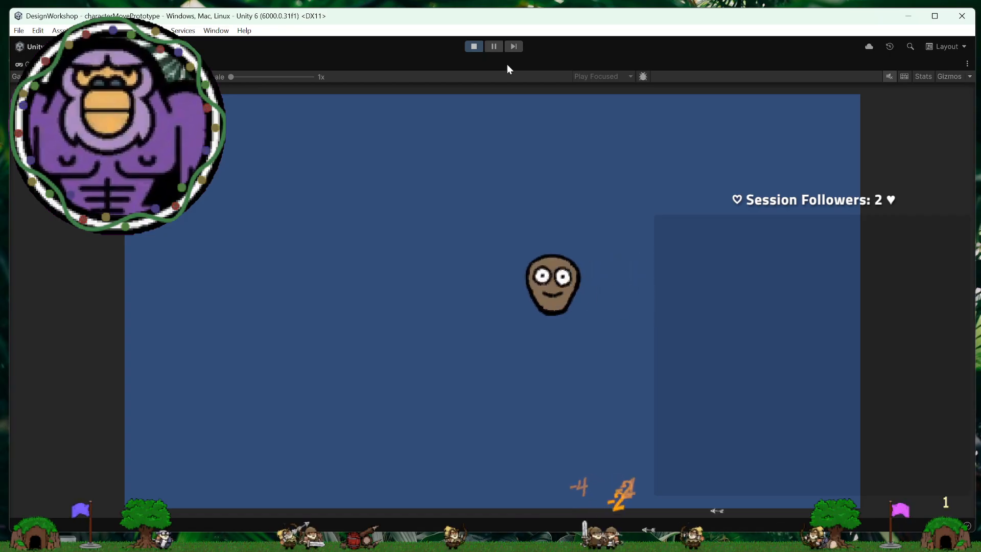
pyautogui.press('w')
pyautogui.press('s')
pyautogui.press('a')
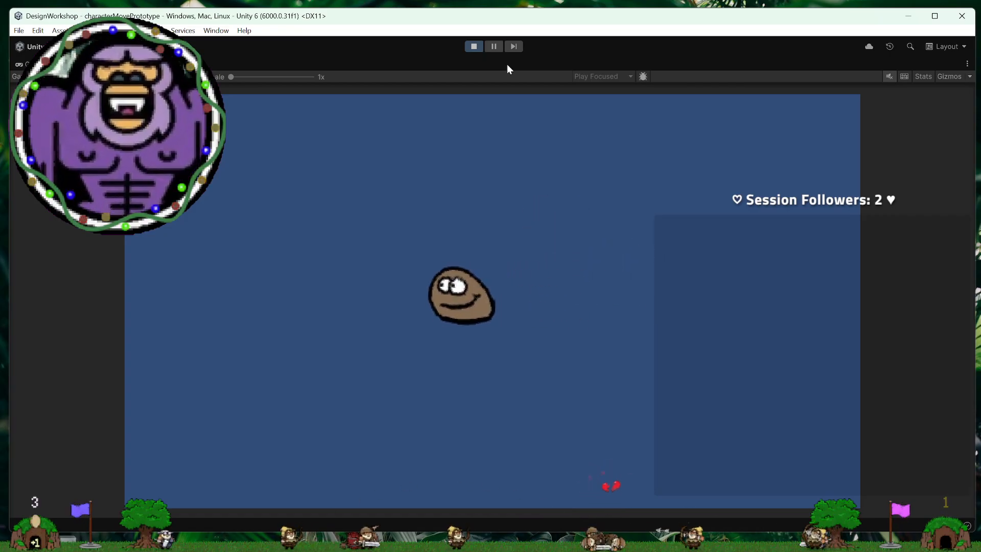
pyautogui.press('d')
pyautogui.press('w')
pyautogui.press('s')
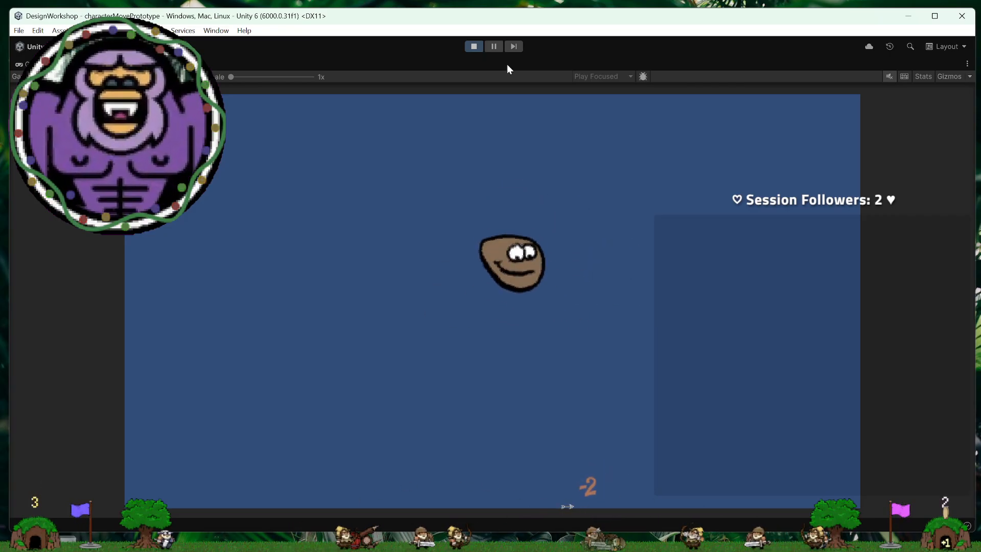
pyautogui.press('a')
pyautogui.press('d')
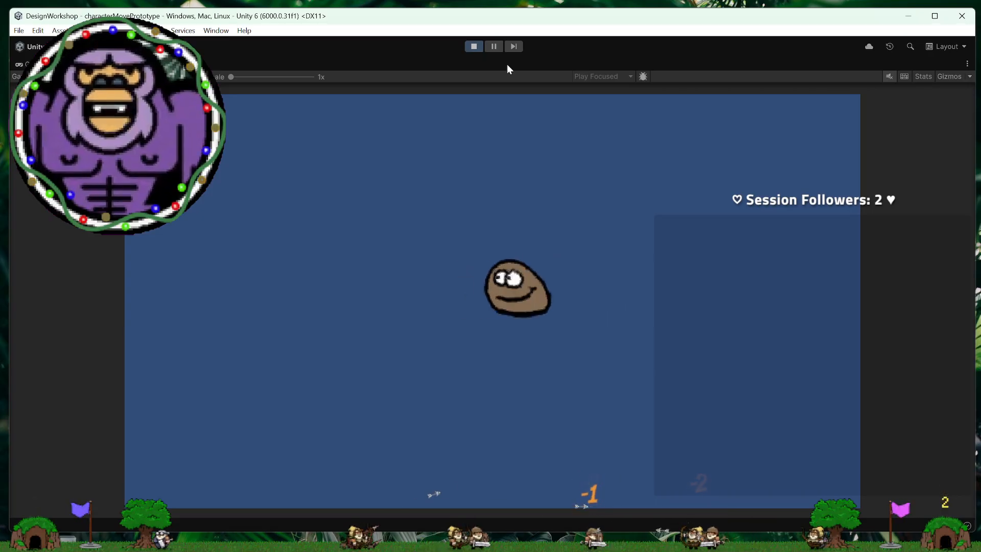
pyautogui.press('a')
pyautogui.press('s')
pyautogui.press('w')
pyautogui.press('d')
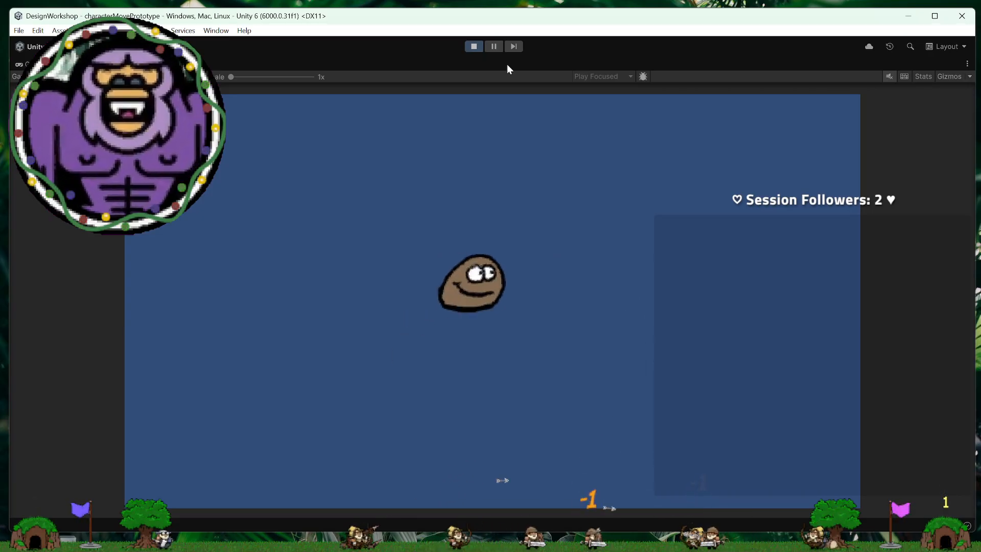
pyautogui.press('s')
pyautogui.press('w')
pyautogui.press('a')
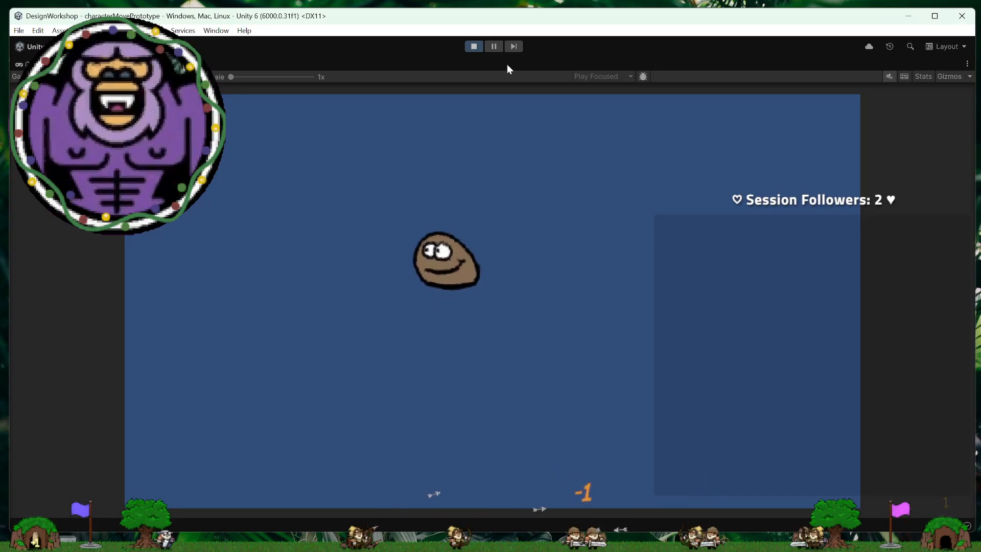
pyautogui.press('s')
pyautogui.press('d')
pyautogui.press('w')
pyautogui.press('d')
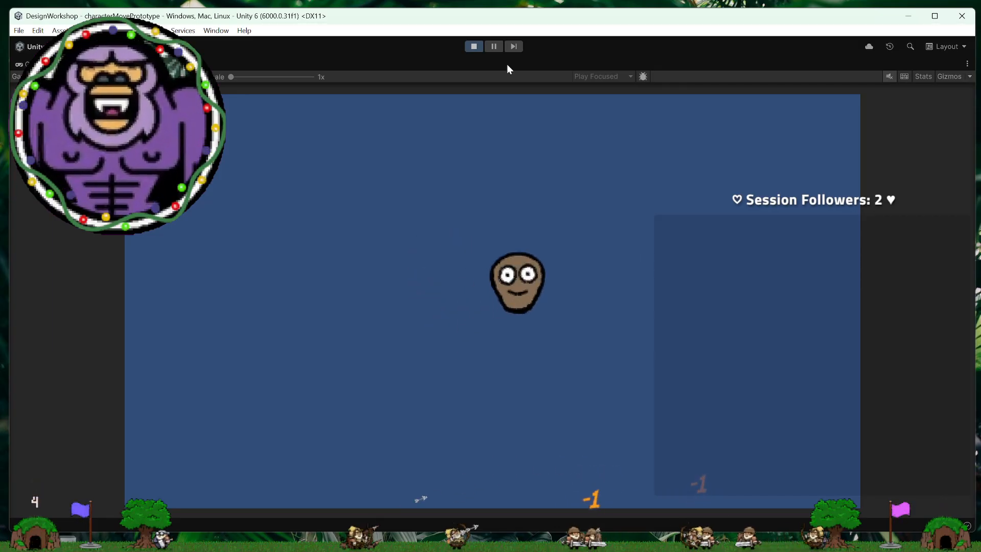
pyautogui.press('a')
pyautogui.press('s')
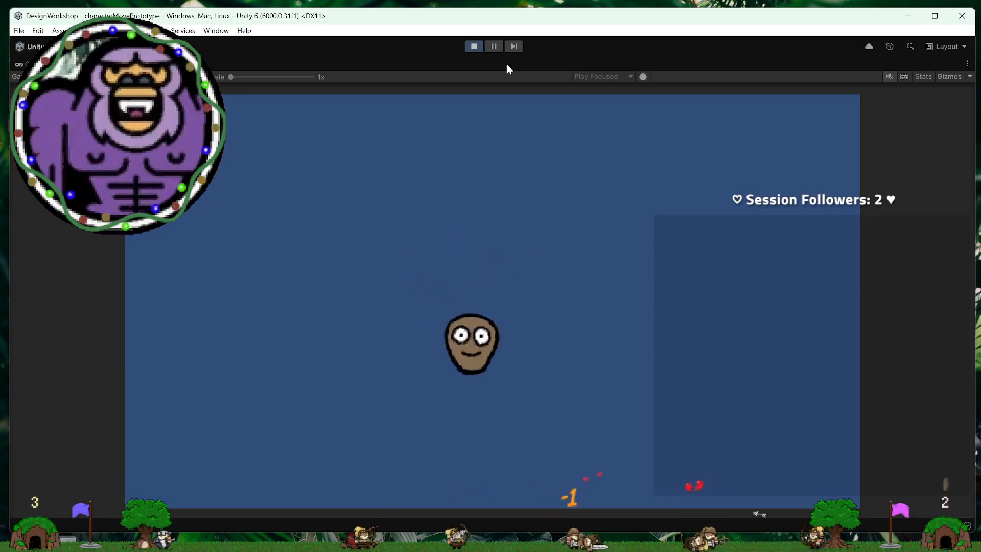
pyautogui.press('w')
pyautogui.press('a')
pyautogui.press('d')
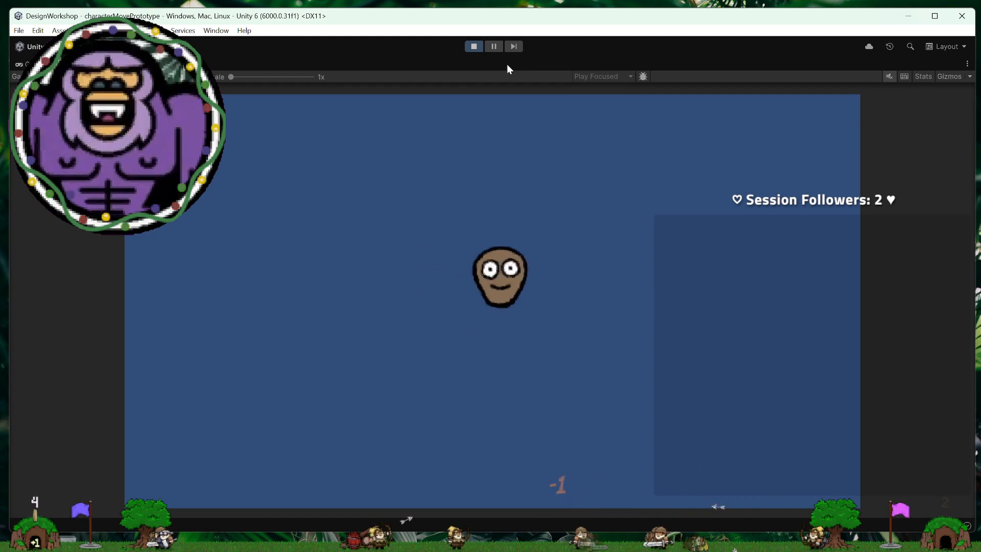
pyautogui.press('s')
pyautogui.press('w')
pyautogui.press('a')
pyautogui.press('s')
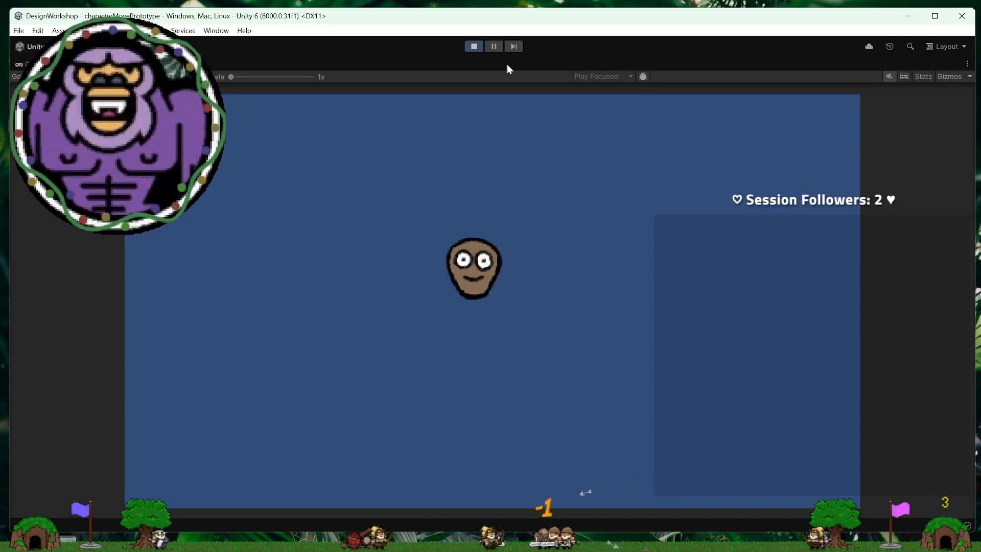
pyautogui.click(476, 45)
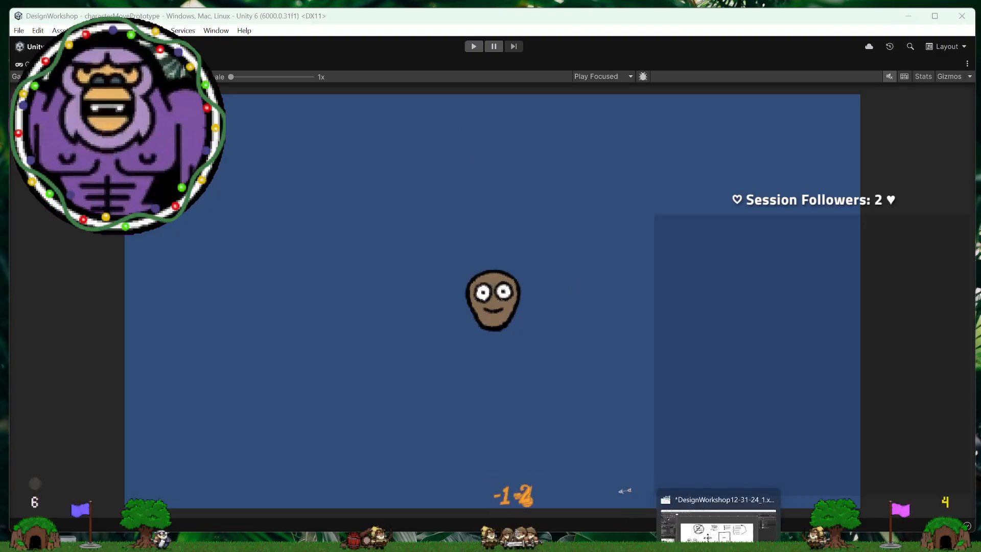
# Step: Switch to the DesignWorkshop drawing in GIMP and sketch a double-outlined box with scribbled text lines beside "RAPID PROTOTYPE"
pyautogui.click(720, 547)
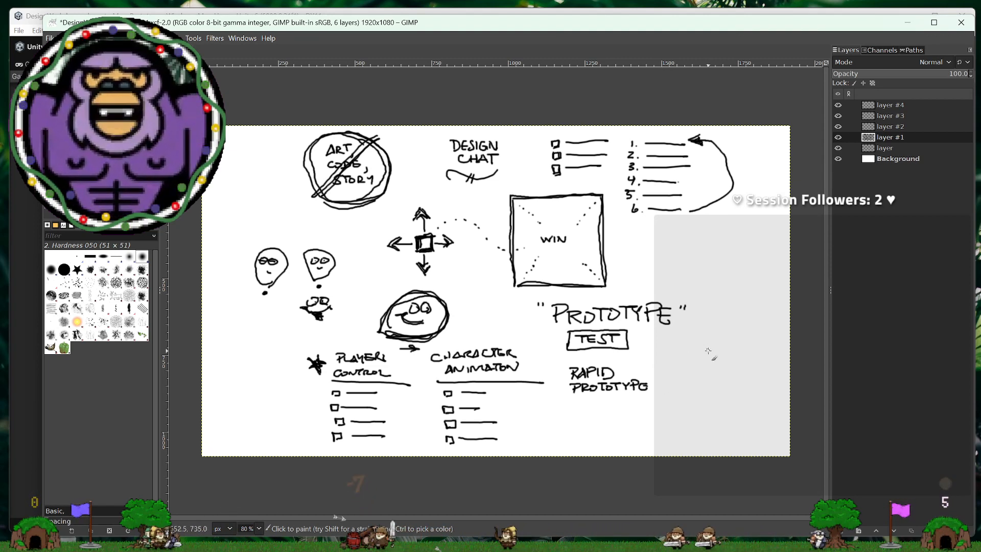
pyautogui.moveTo(688, 337); pyautogui.dragTo(758, 339)
pyautogui.moveTo(685, 343); pyautogui.dragTo(686, 370)
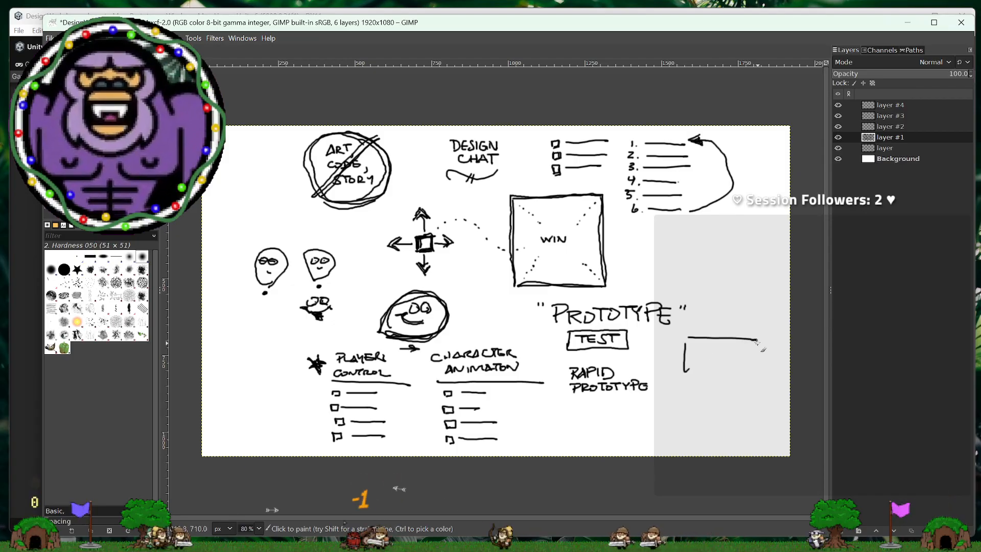
pyautogui.moveTo(757, 339)
pyautogui.mouseDown()
pyautogui.moveTo(756, 377)
pyautogui.moveTo(686, 371)
pyautogui.moveTo(709, 343)
pyautogui.moveTo(726, 343)
pyautogui.moveTo(690, 352)
pyautogui.moveTo(706, 354)
pyautogui.moveTo(676, 371)
pyautogui.moveTo(691, 332)
pyautogui.moveTo(759, 371)
pyautogui.mouseUp()
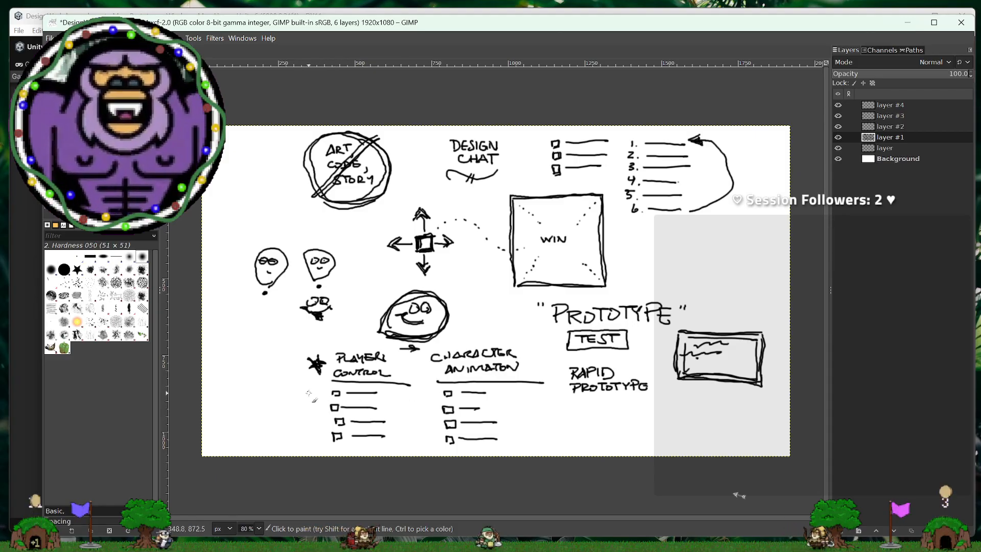
# Step: Add small tick marks beside the Player Control checklist and undo the face sketched next to it
pyautogui.moveTo(310, 395); pyautogui.dragTo(315, 405)
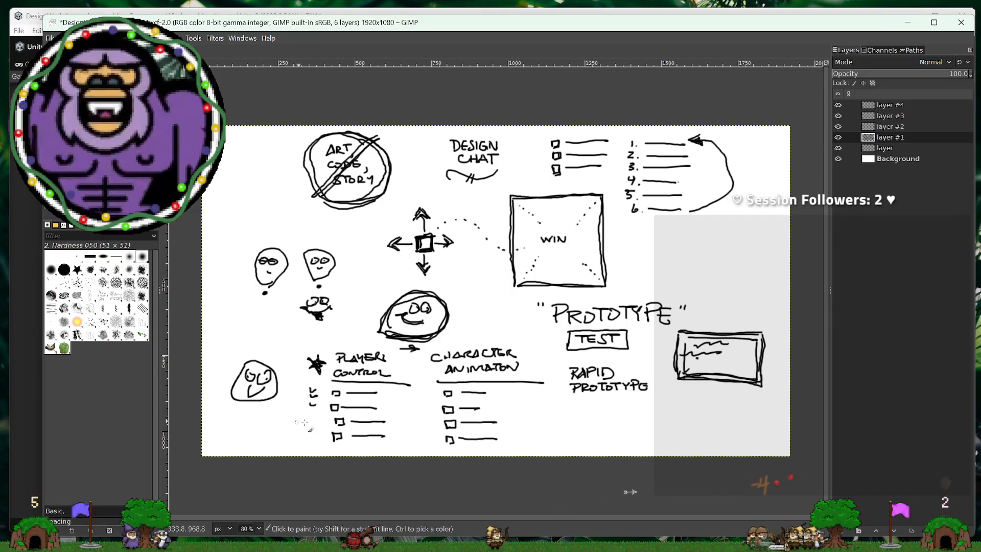
pyautogui.hotkey('ctrl', 'z')
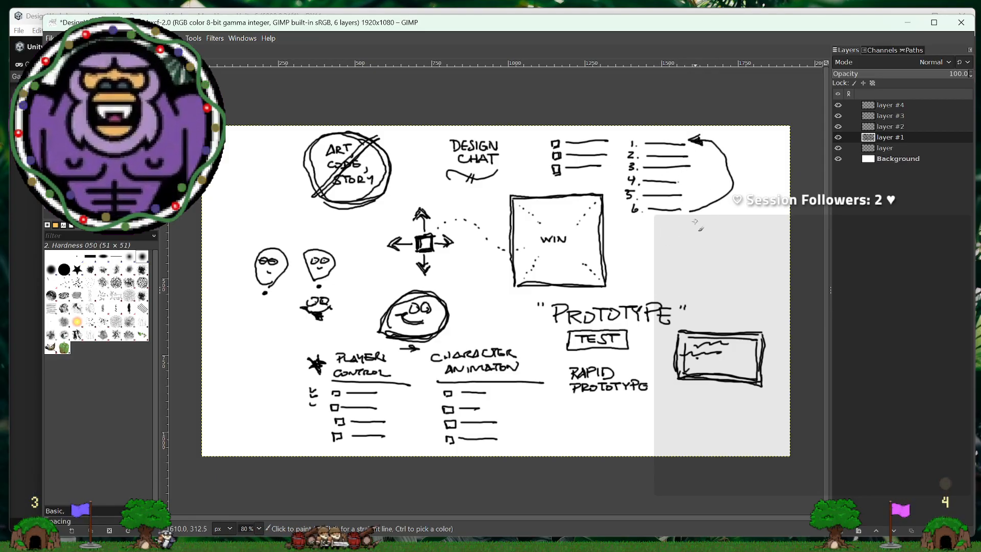
# Step: Handwrite "ALWAYS IMPROVING" below the numbered list, undoing a bad stroke in the second word
pyautogui.moveTo(635, 227)
pyautogui.mouseDown()
pyautogui.moveTo(628, 234)
pyautogui.moveTo(672, 233)
pyautogui.mouseUp()
pyautogui.moveTo(666, 231); pyautogui.dragTo(678, 232)
pyautogui.moveTo(683, 225); pyautogui.dragTo(685, 233)
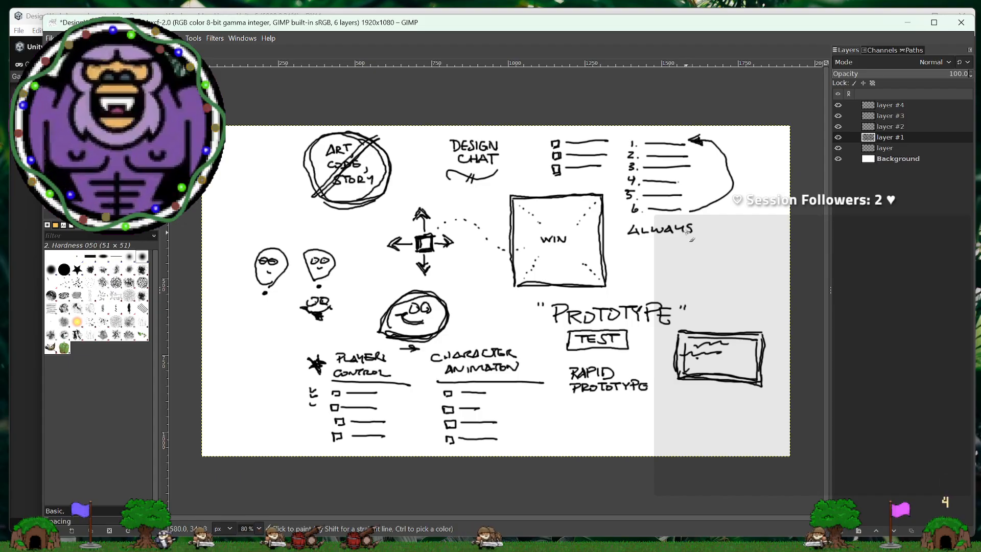
pyautogui.click(632, 246)
pyautogui.moveTo(629, 241)
pyautogui.mouseDown()
pyautogui.moveTo(629, 249)
pyautogui.moveTo(657, 249)
pyautogui.mouseUp()
pyautogui.hotkey('ctrl', 'z')
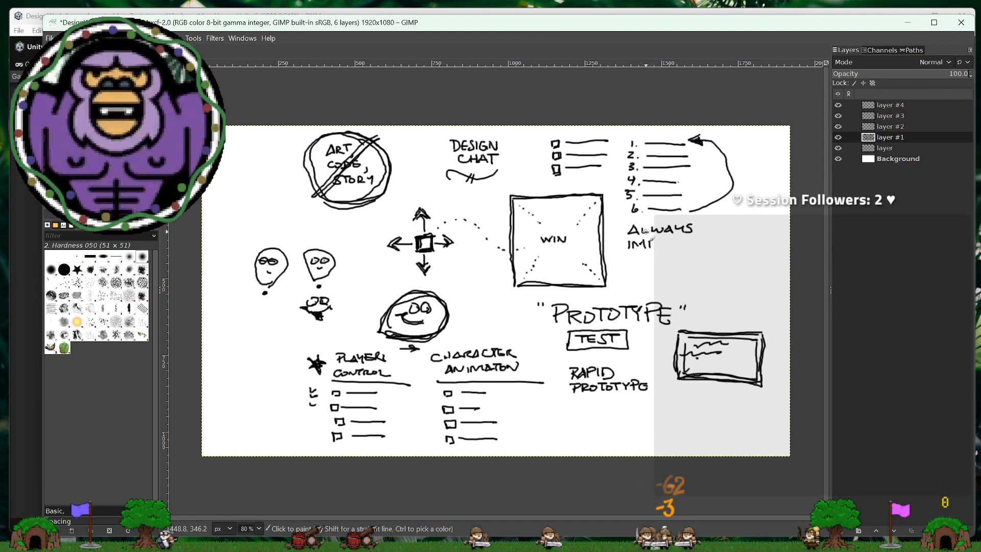
pyautogui.moveTo(649, 239)
pyautogui.mouseDown()
pyautogui.moveTo(658, 249)
pyautogui.moveTo(709, 247)
pyautogui.mouseUp()
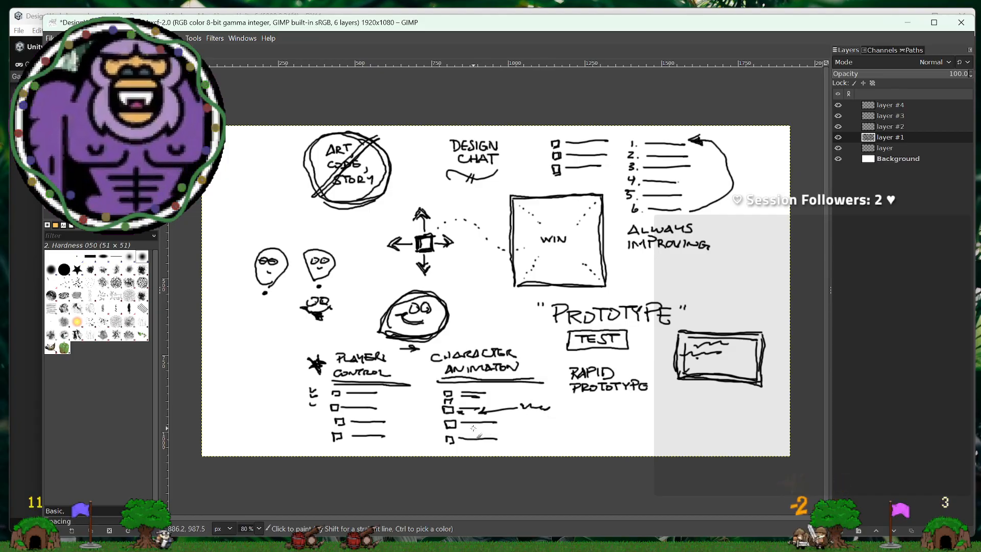
# Step: Annotate the Character Animation checklist, cross out its third item with a scribbled note beside it, and minimise the drawing
pyautogui.moveTo(473, 428)
pyautogui.mouseDown()
pyautogui.moveTo(444, 424)
pyautogui.moveTo(509, 425)
pyautogui.mouseUp()
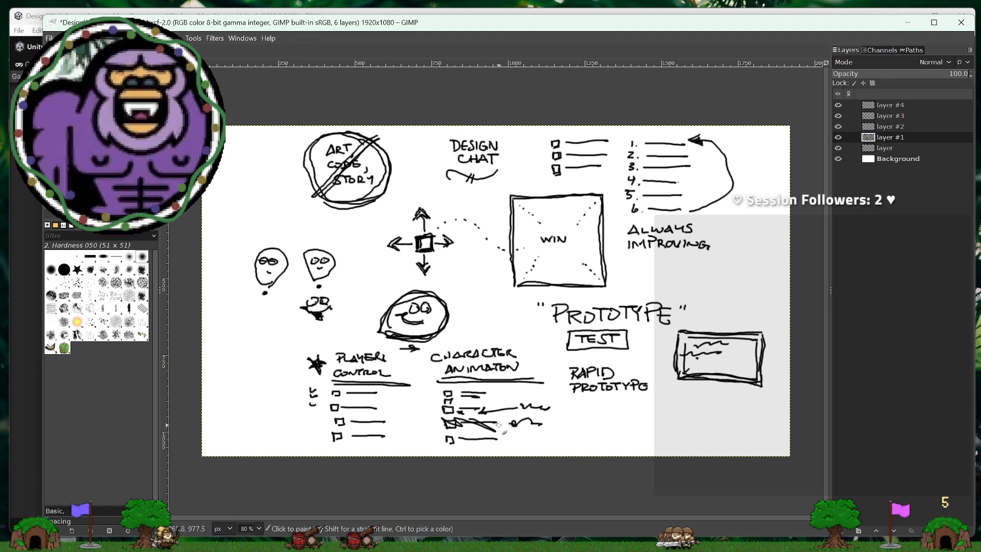
pyautogui.click(908, 23)
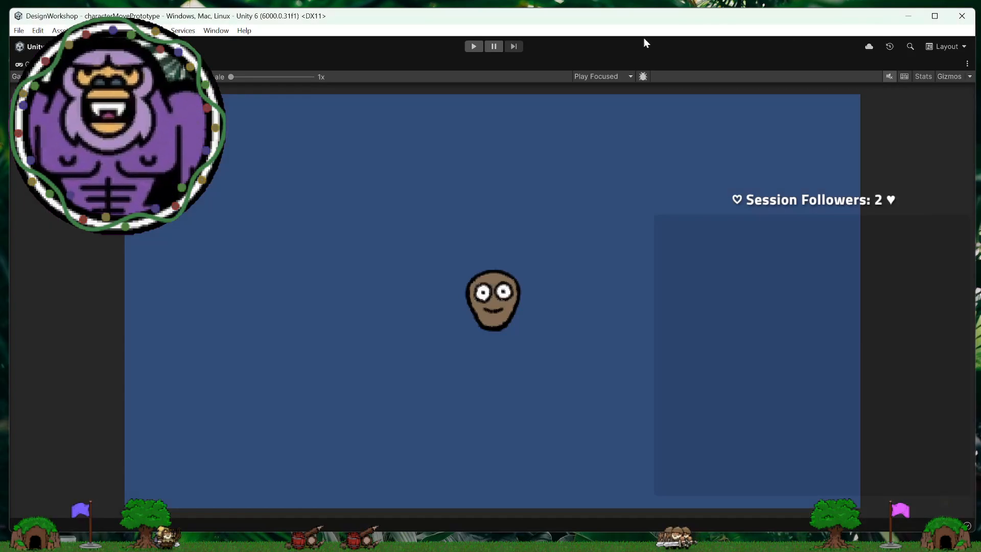
# Step: Run the characterMovePrototype scene in Unity again and move the character in all directions to check its facing and blinking animation
pyautogui.click(472, 46)
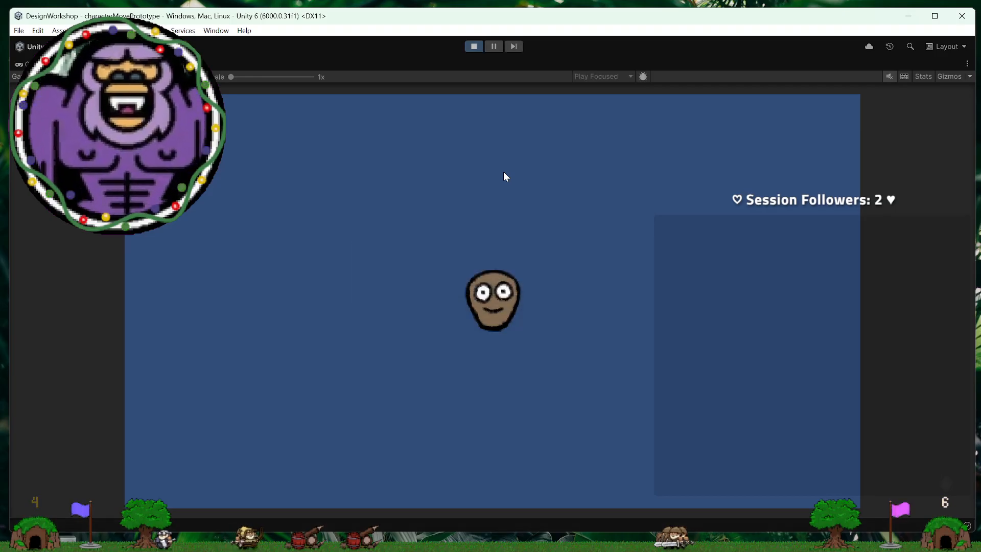
pyautogui.press('d')
pyautogui.press('a')
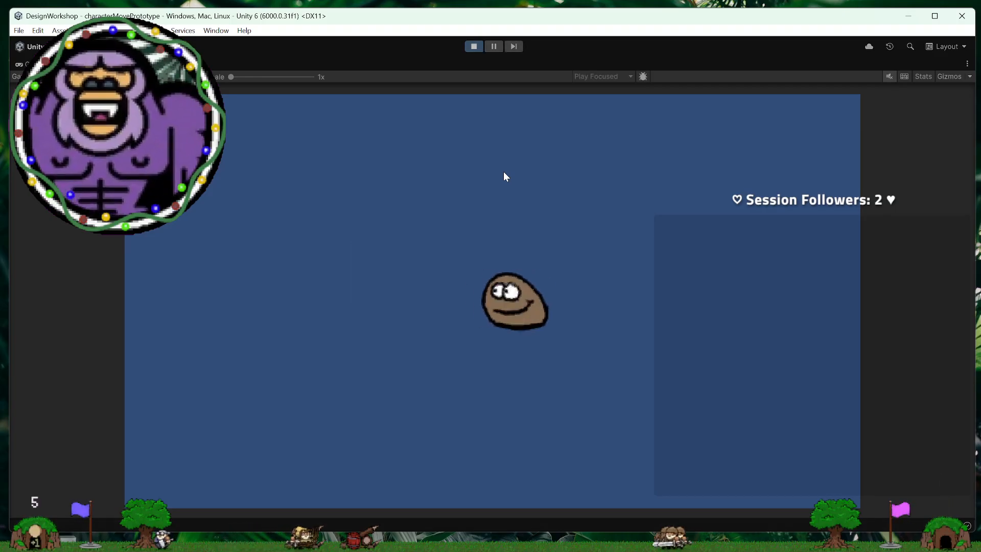
pyautogui.press('w')
pyautogui.press('s')
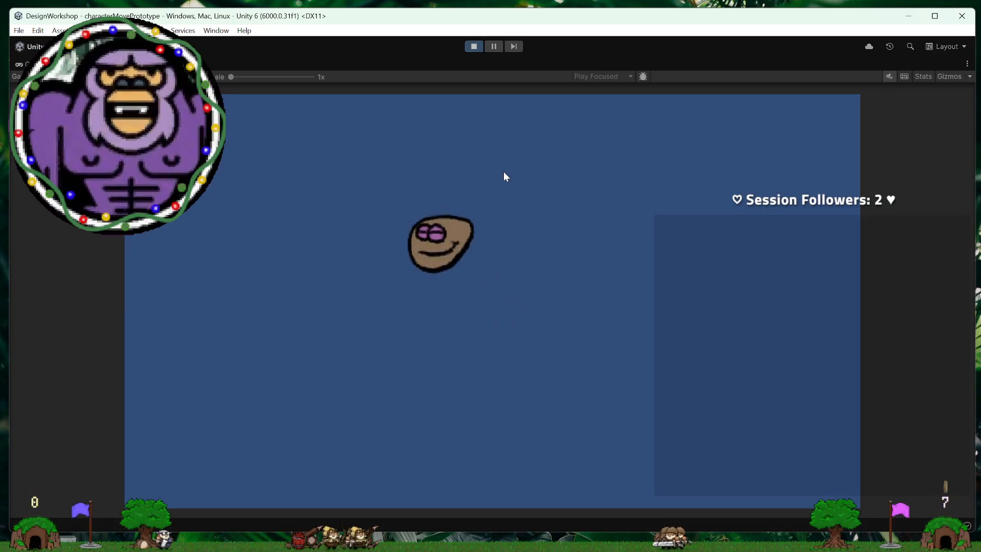
pyautogui.press('d')
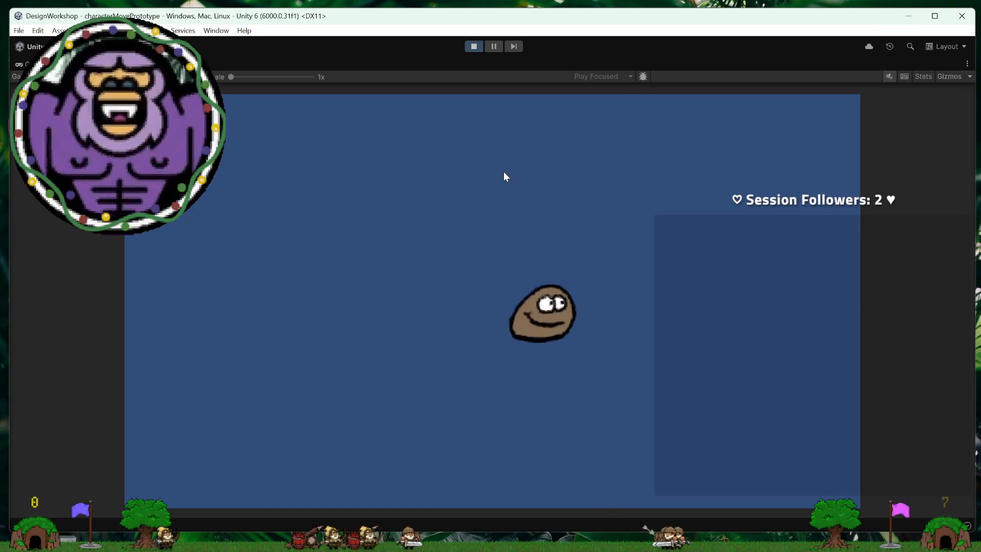
pyautogui.press('w')
pyautogui.press('a')
pyautogui.press('w')
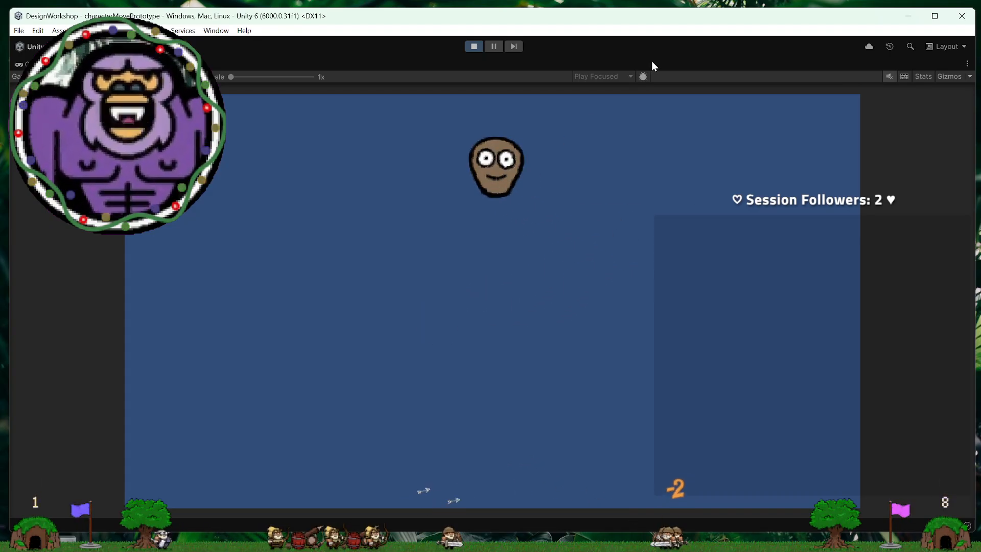
# Step: Move the character diagonally down and up across the running scene to check its side-facing sprites and its idle face
pyautogui.press('s')
pyautogui.press('a')
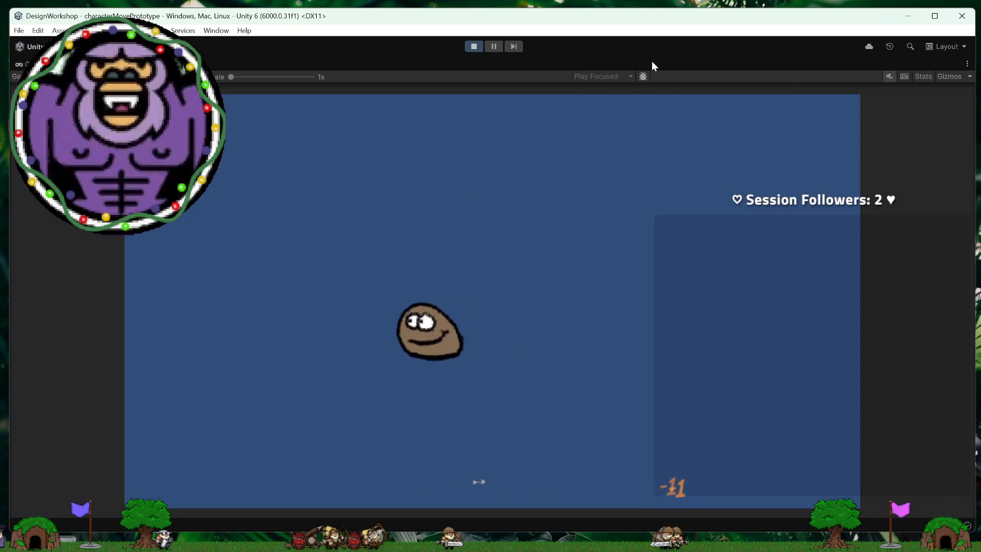
pyautogui.press('d')
pyautogui.press('w')
pyautogui.press('d')
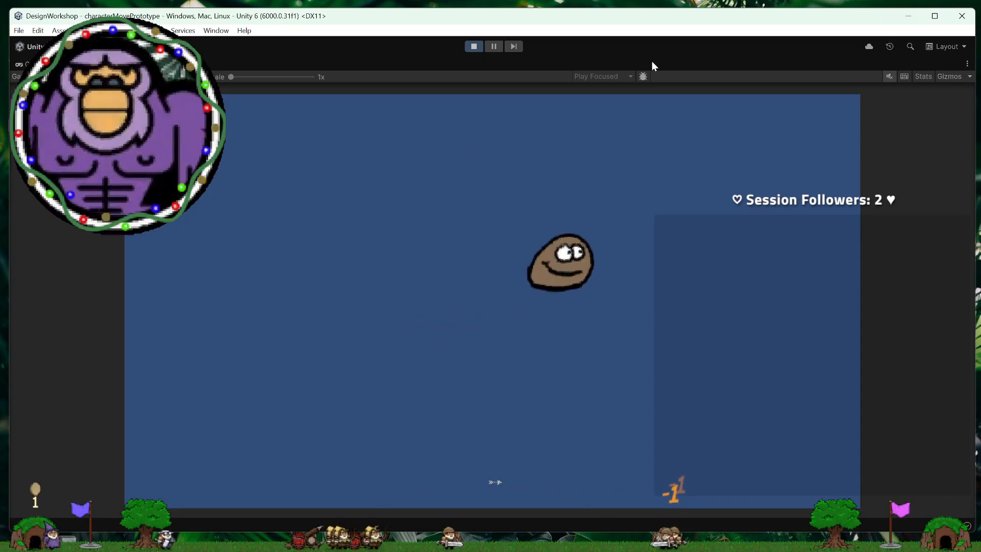
pyautogui.press('a')
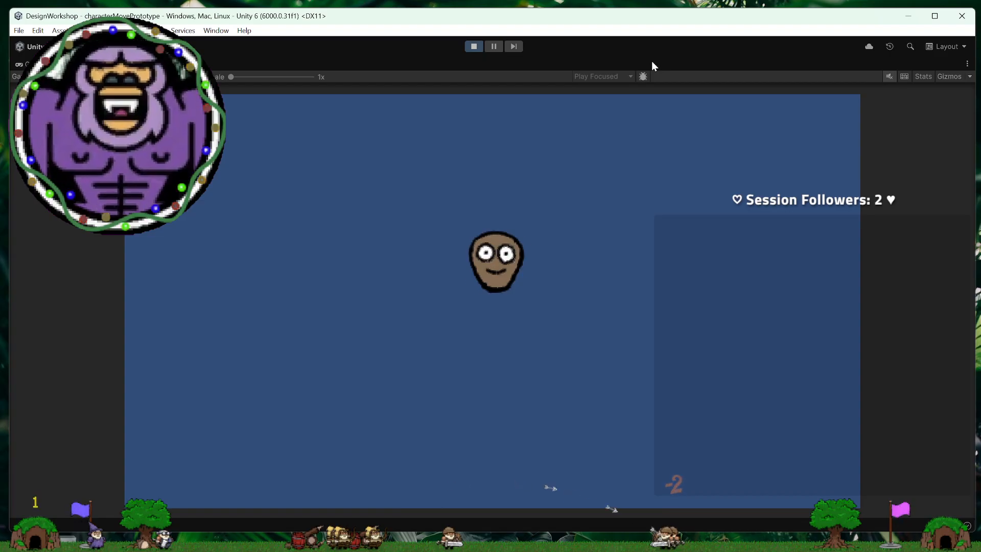
pyautogui.press('s')
pyautogui.press('a')
pyautogui.press('d')
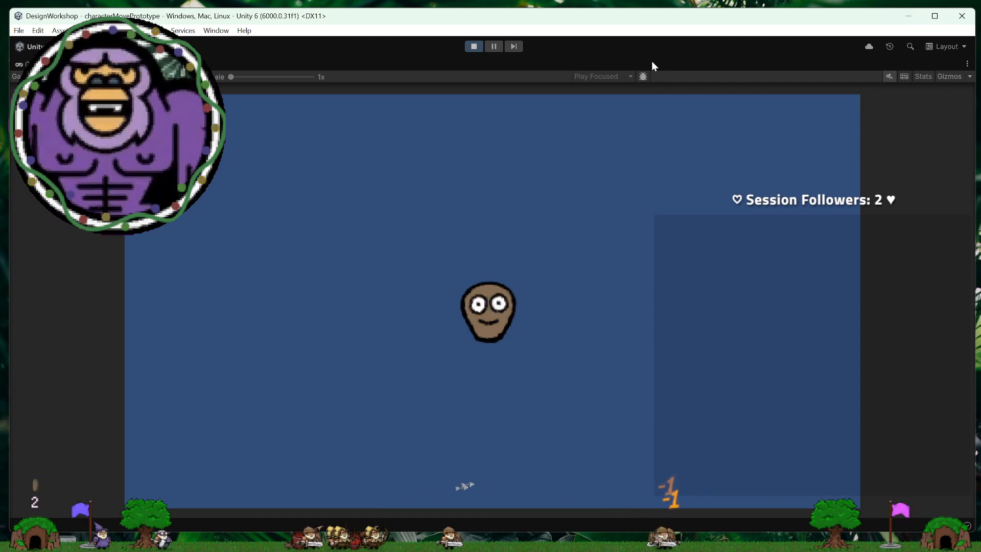
# Step: Walk the character back and forth horizontally, stopping between moves, to check how it flips direction and returns to the front-facing idle pose
pyautogui.press('a')
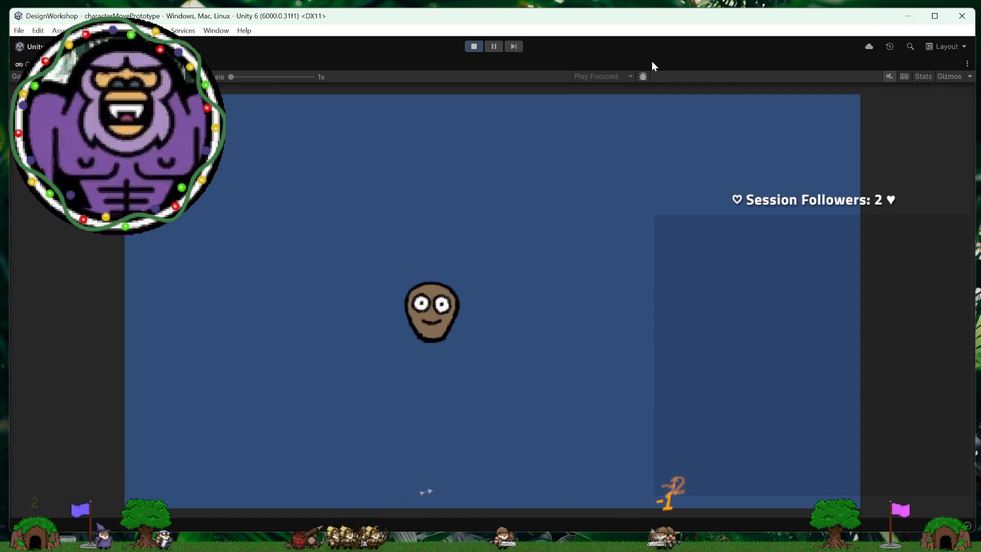
pyautogui.press('d')
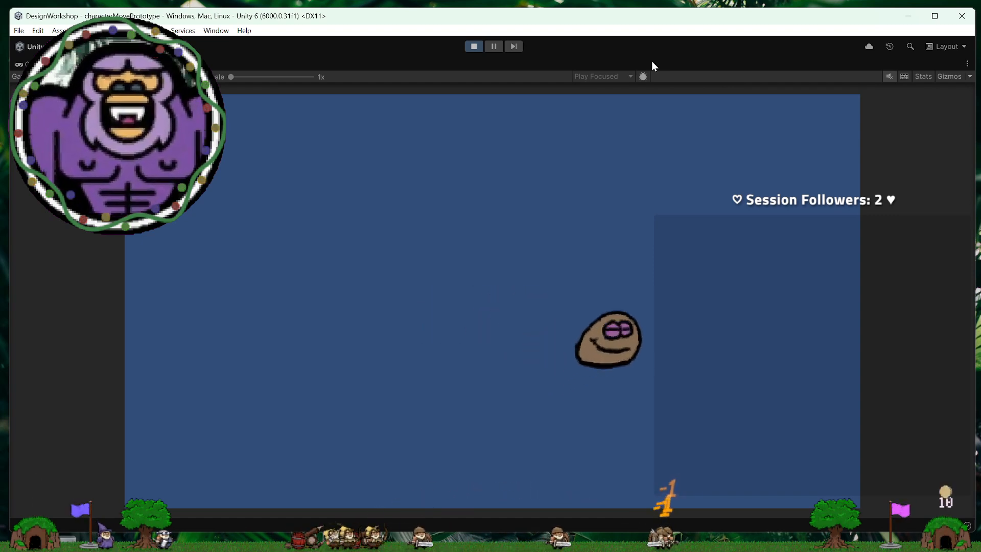
pyautogui.press('a')
pyautogui.press('w')
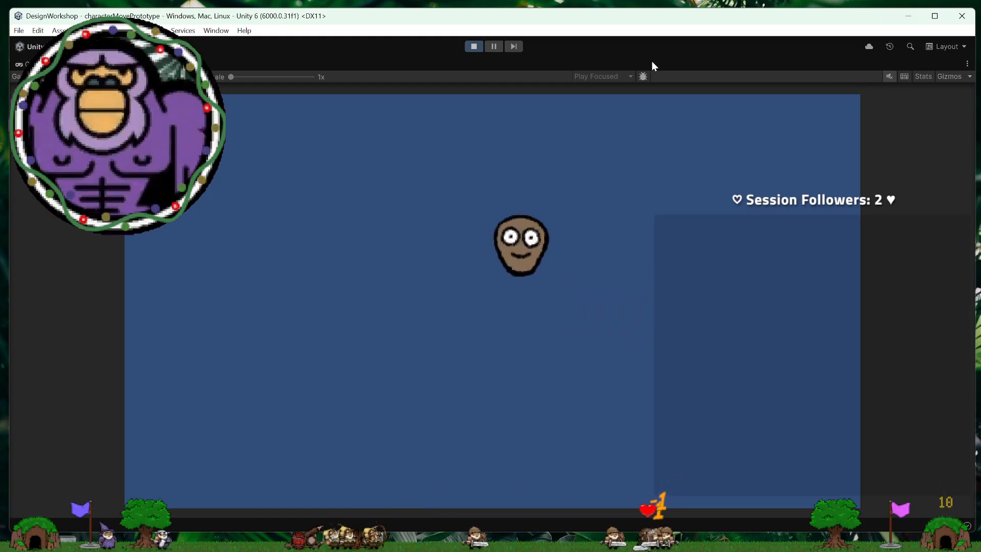
pyautogui.press('a')
pyautogui.press('d')
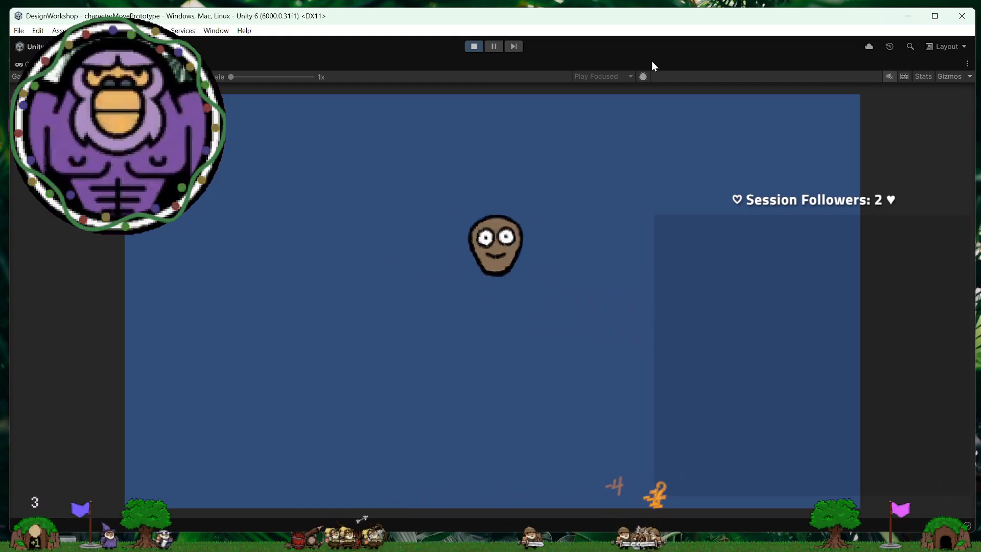
pyautogui.press('a')
pyautogui.press('d')
pyautogui.press('a')
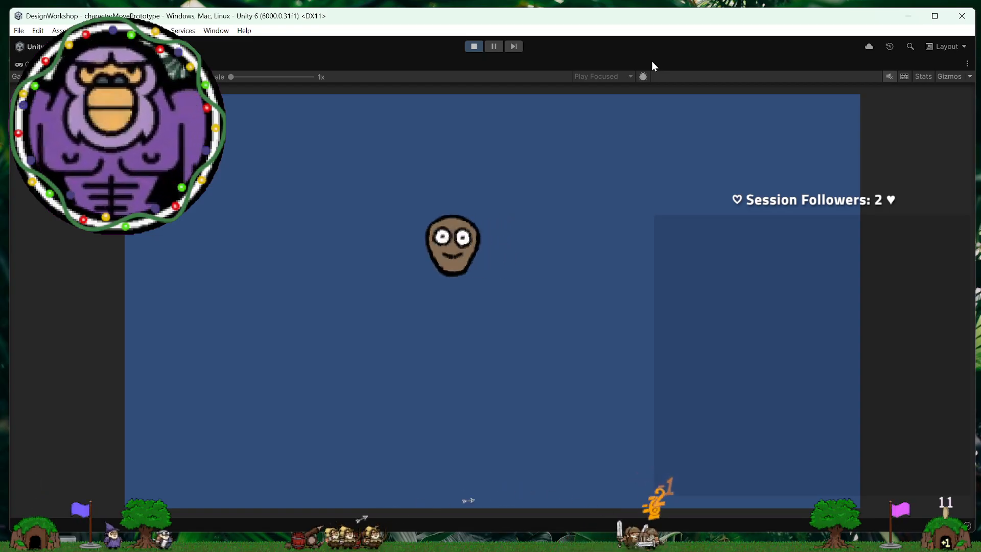
pyautogui.press('d')
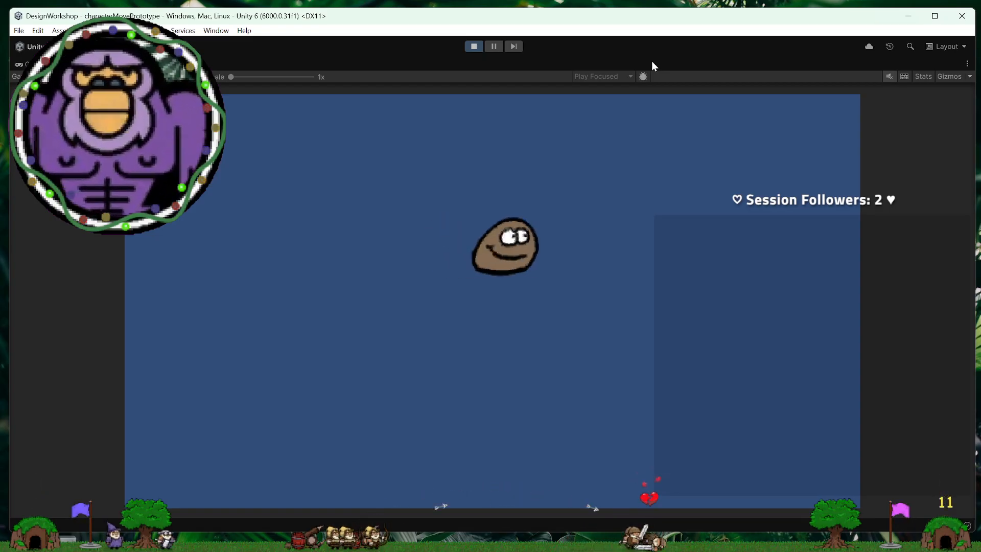
pyautogui.press('a')
pyautogui.press('d')
pyautogui.press('a')
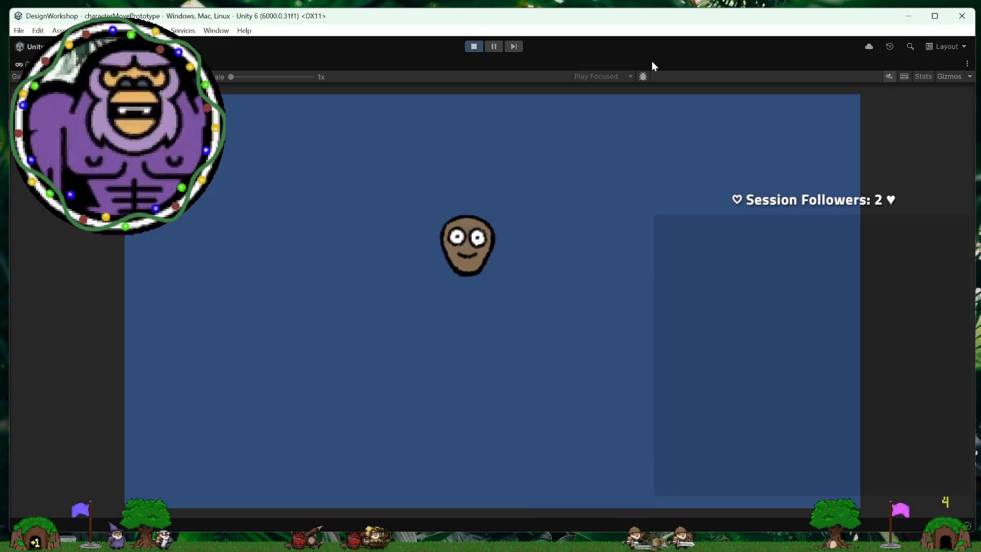
# Step: Steer the character in continuous loops through all four directions to examine its diagonal facing, eye direction and blinking while moving
pyautogui.press('s')
pyautogui.press('a')
pyautogui.press('w')
pyautogui.press('d')
pyautogui.press('s')
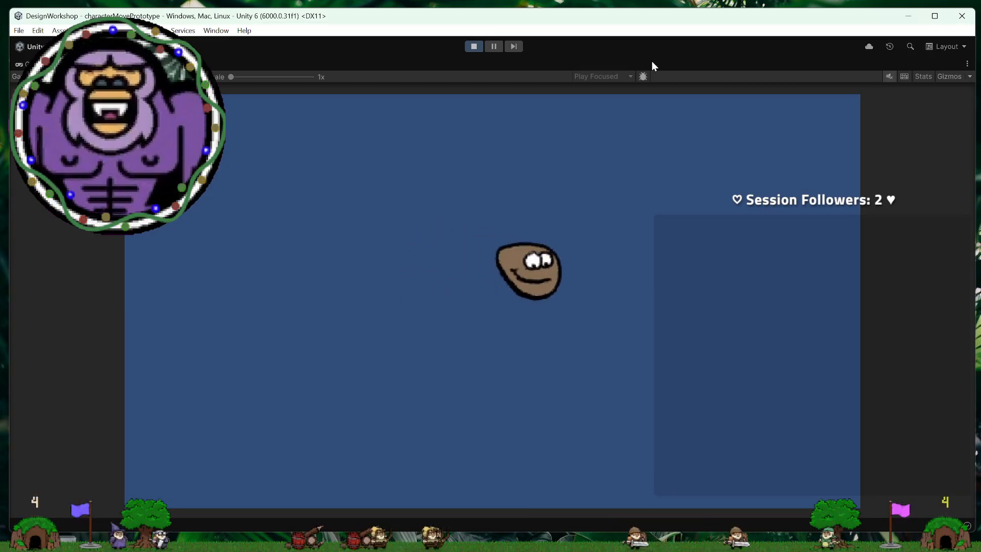
pyautogui.press('d')
pyautogui.press('w')
pyautogui.press('a')
pyautogui.press('w')
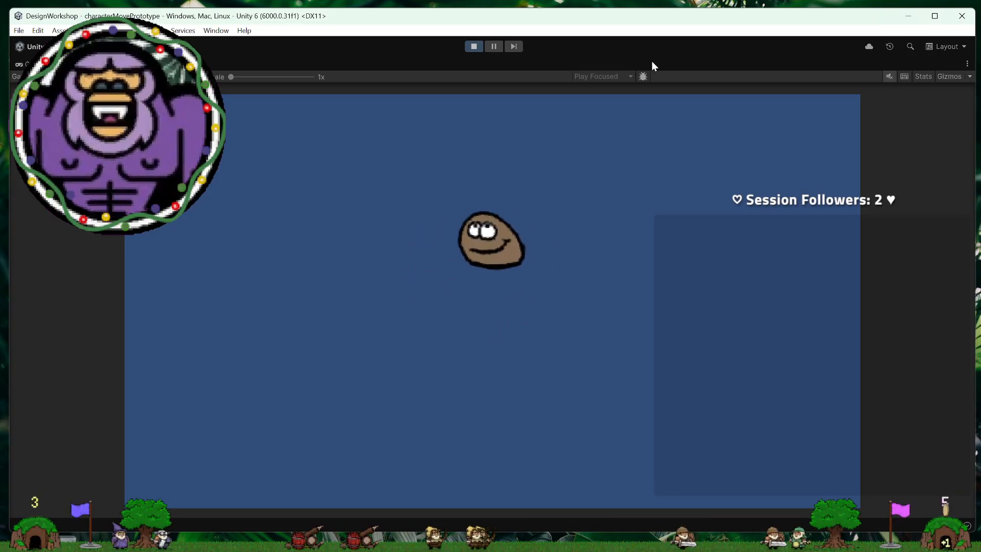
pyautogui.press('s')
pyautogui.press('d')
pyautogui.press('d')
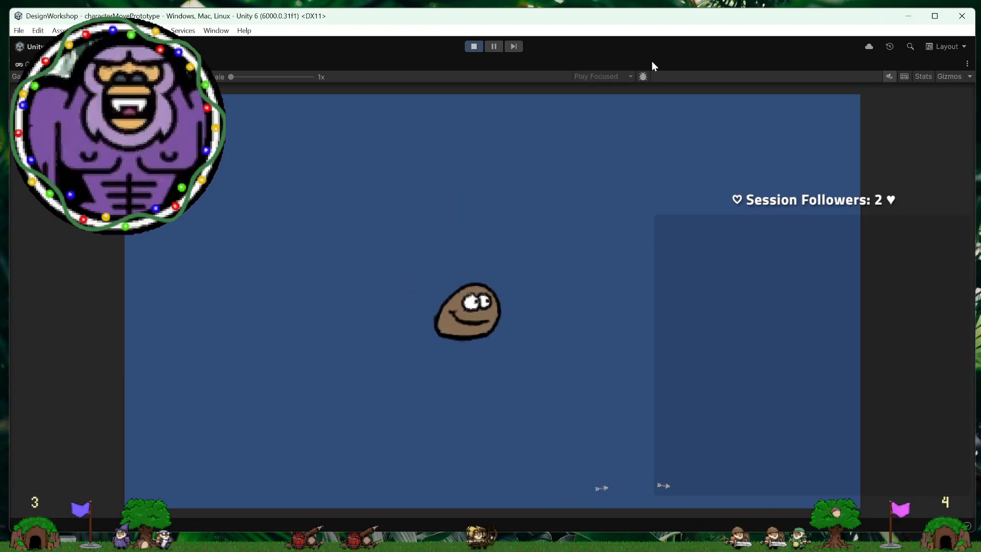
pyautogui.press('w')
pyautogui.press('d')
pyautogui.press('s')
pyautogui.press('a')
pyautogui.press('s')
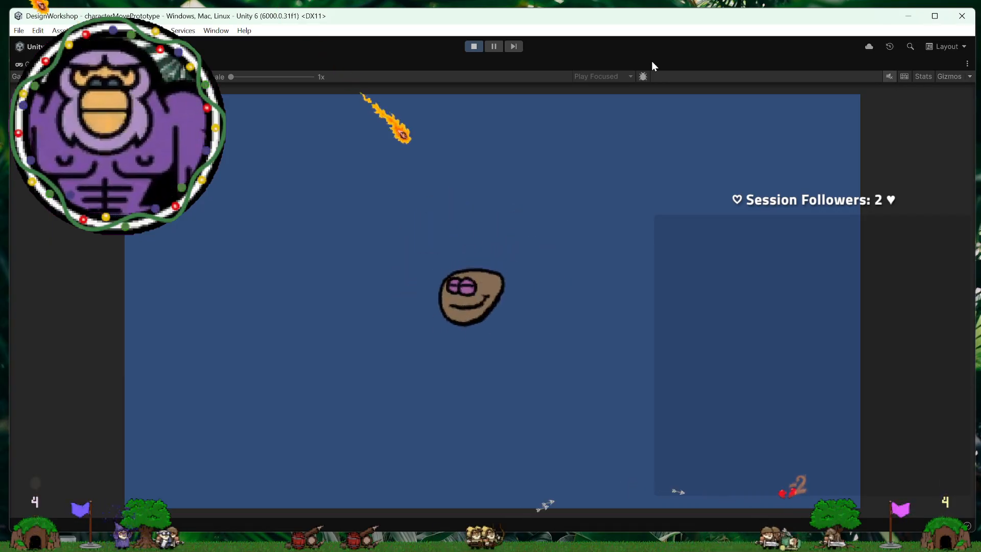
pyautogui.press('a')
pyautogui.press('w')
pyautogui.press('d')
pyautogui.press('d')
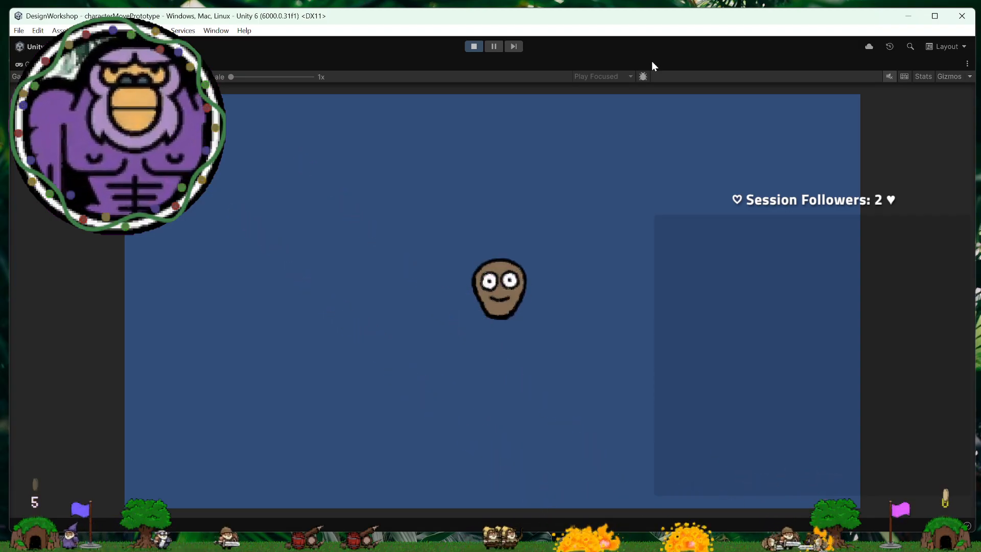
# Step: Move the character sideways combined with upward and downward moves to compare its upward-looking and downward-looking side poses
pyautogui.press('d')
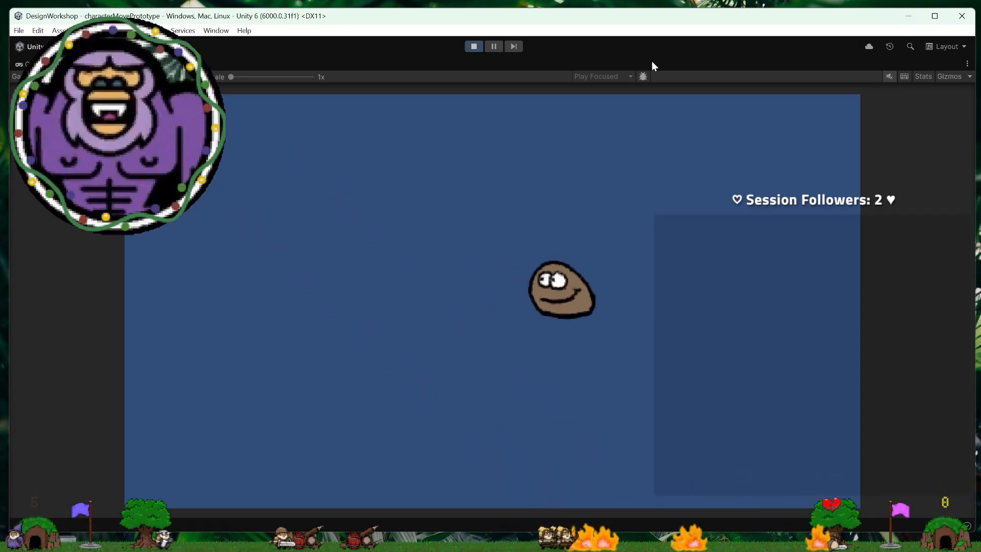
pyautogui.press('a')
pyautogui.press('w')
pyautogui.press('s')
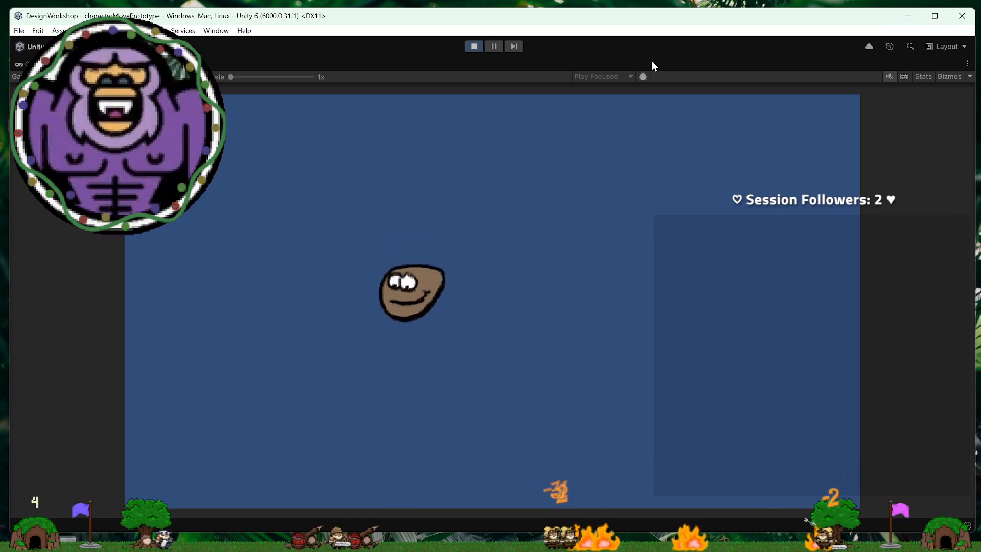
pyautogui.press('d')
pyautogui.press('w')
pyautogui.press('s')
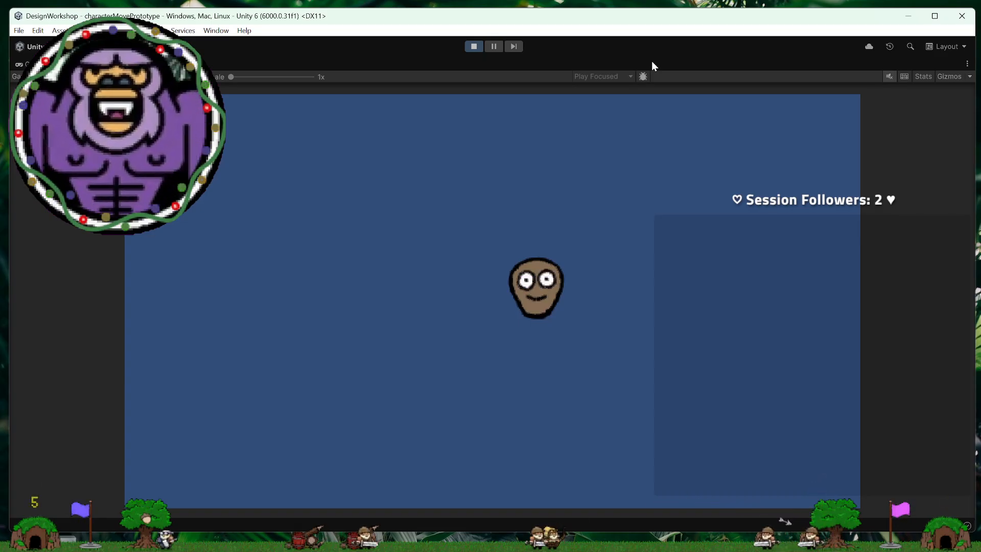
# Step: Alternate the character quickly between leftward and rightward movement to check the side-facing flip and the blink
pyautogui.press('a')
pyautogui.press('d')
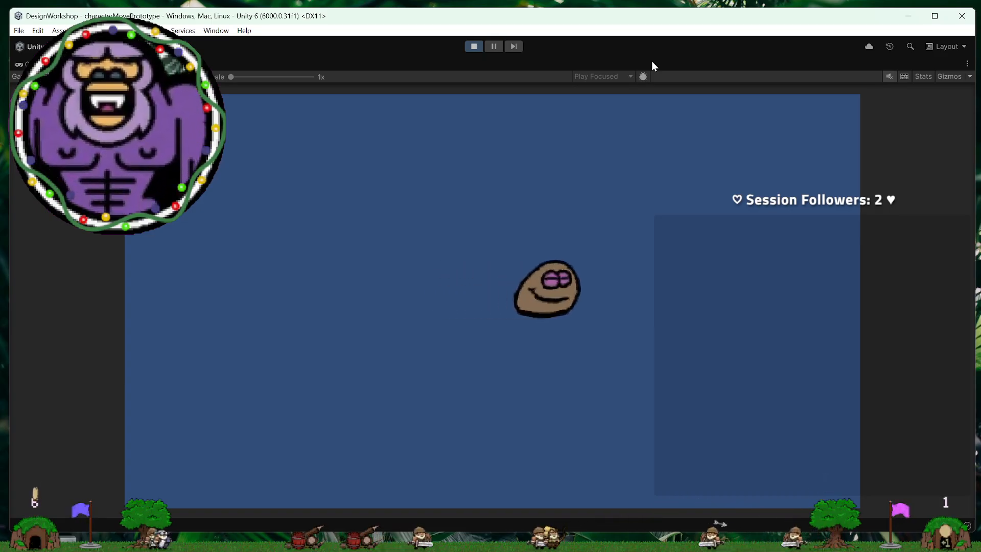
pyautogui.press('a')
pyautogui.press('d')
pyautogui.press('a')
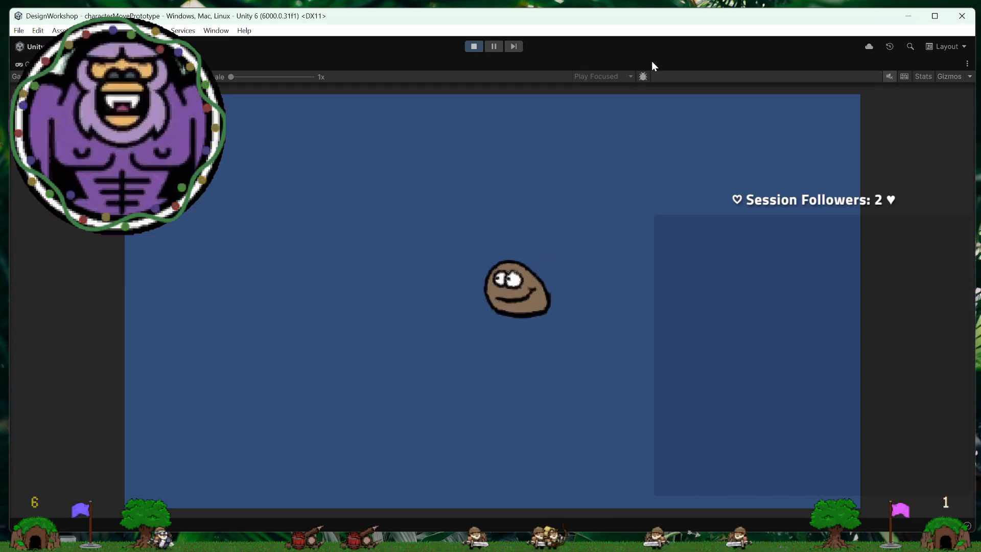
pyautogui.press('d')
# Step: Move the character up and down with short sideways moves in between to examine its vertical movement and front-facing sprite
pyautogui.press('w')
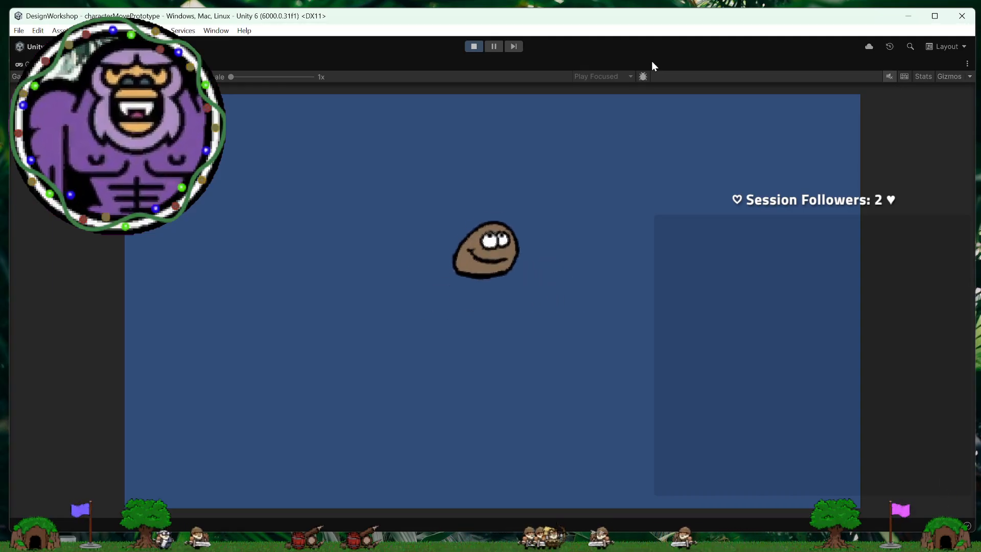
pyautogui.press('d')
pyautogui.press('s')
pyautogui.press('a')
pyautogui.press('d')
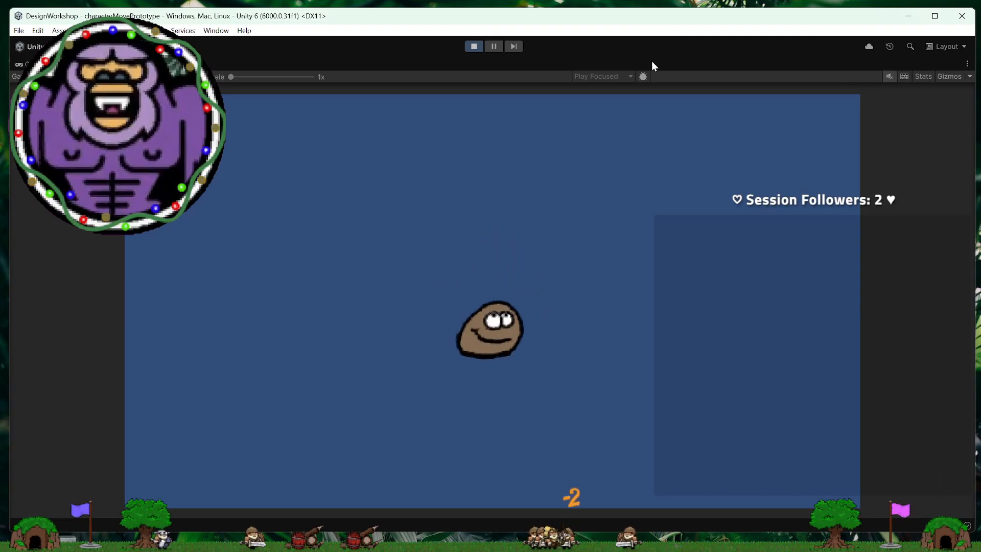
pyautogui.press('w')
pyautogui.press('s')
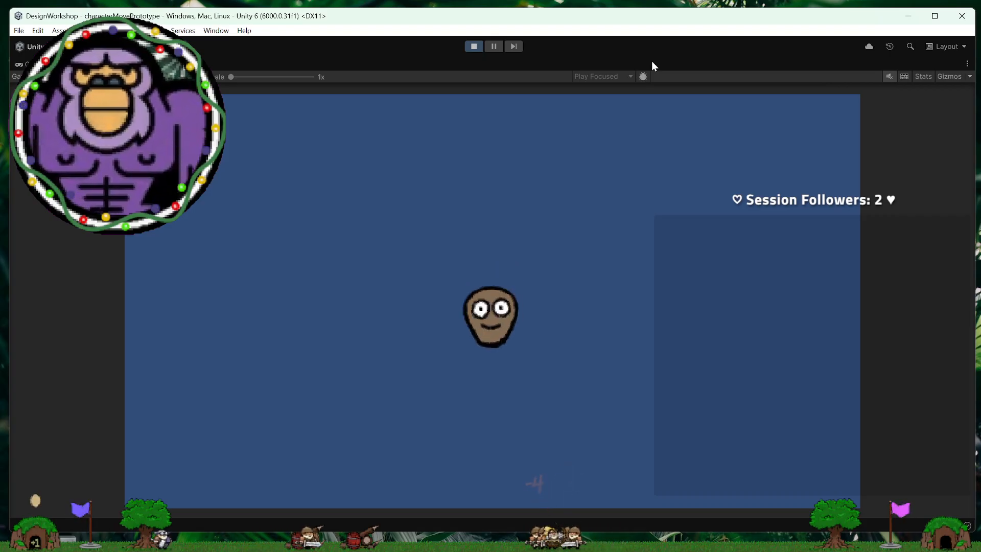
pyautogui.press('w')
pyautogui.press('s')
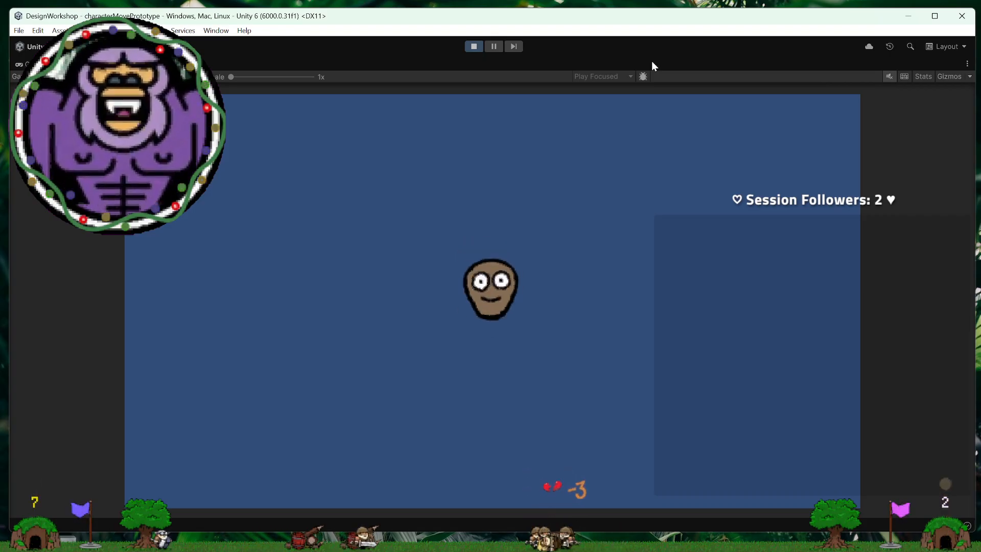
pyautogui.press('w')
pyautogui.press('a')
pyautogui.press('d')
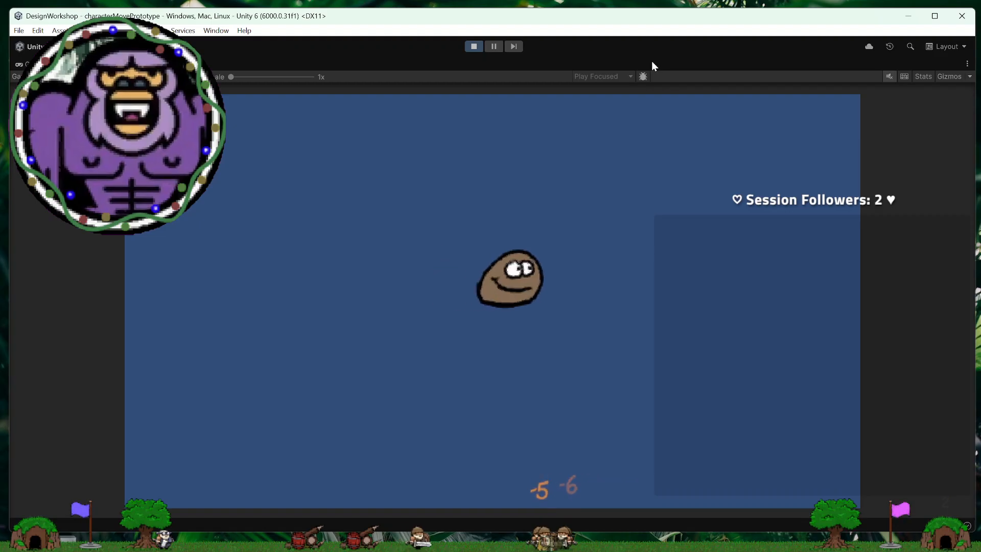
pyautogui.press('a')
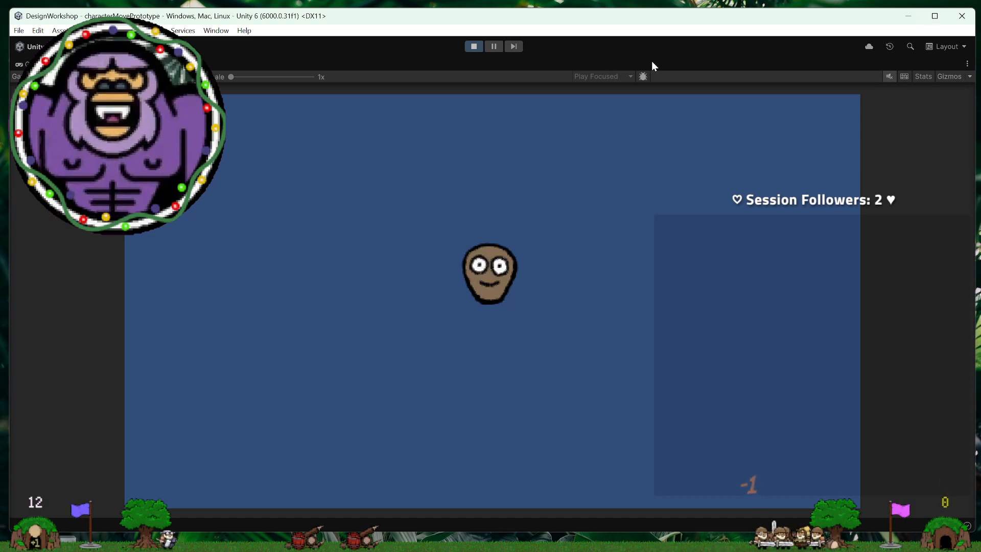
# Step: Shuttle the character horizontally again to check its change of facing and its return to the idle pose
pyautogui.press('d')
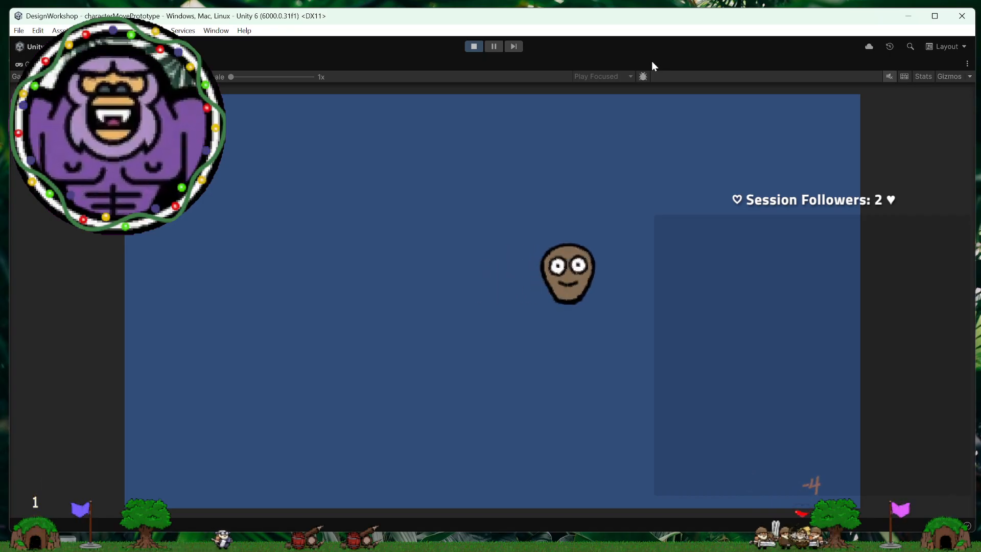
pyautogui.press('a')
pyautogui.press('d')
pyautogui.press('a')
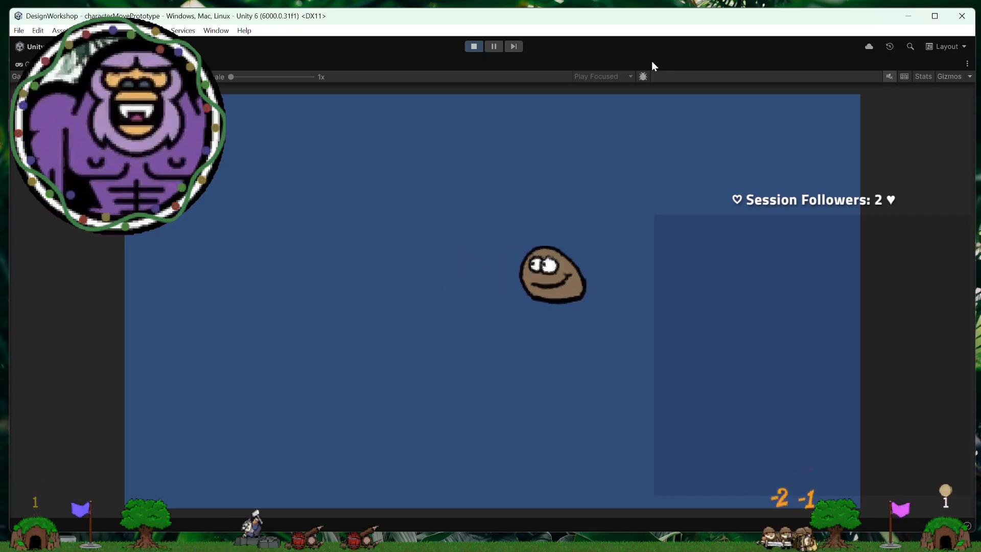
pyautogui.press('d')
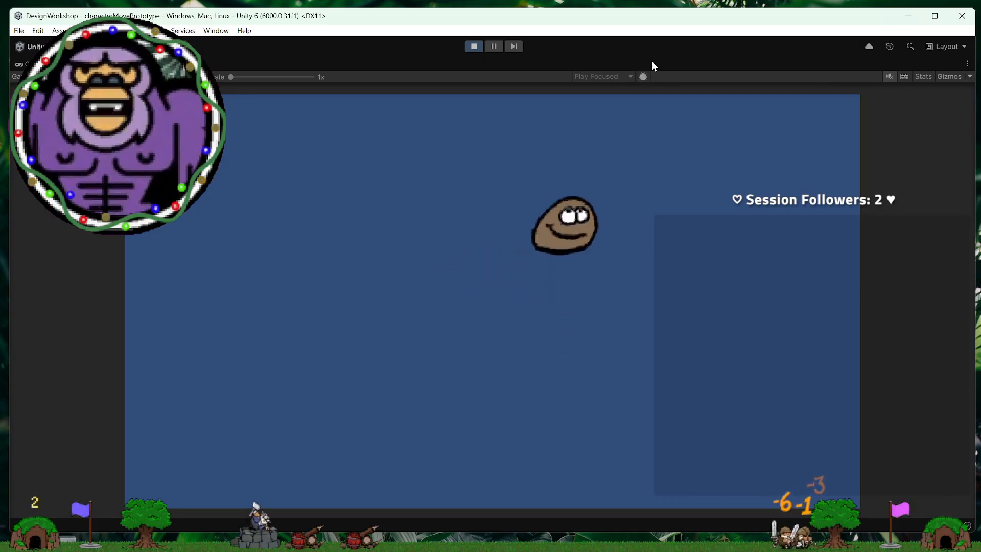
# Step: Move the character through downward and upward diagonals and a final rightward walk to recheck its animated poses
pyautogui.press('a')
pyautogui.press('s')
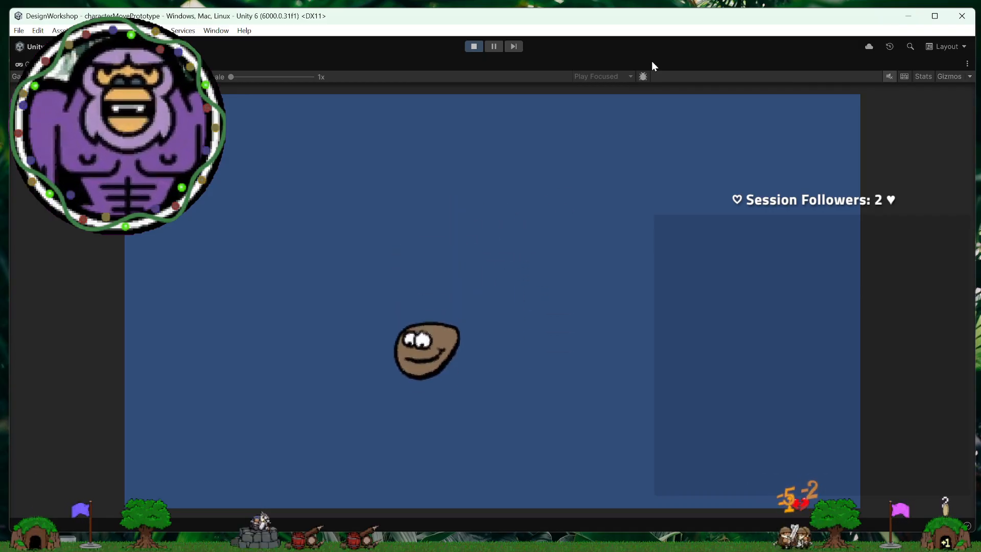
pyautogui.press('a')
pyautogui.press('d')
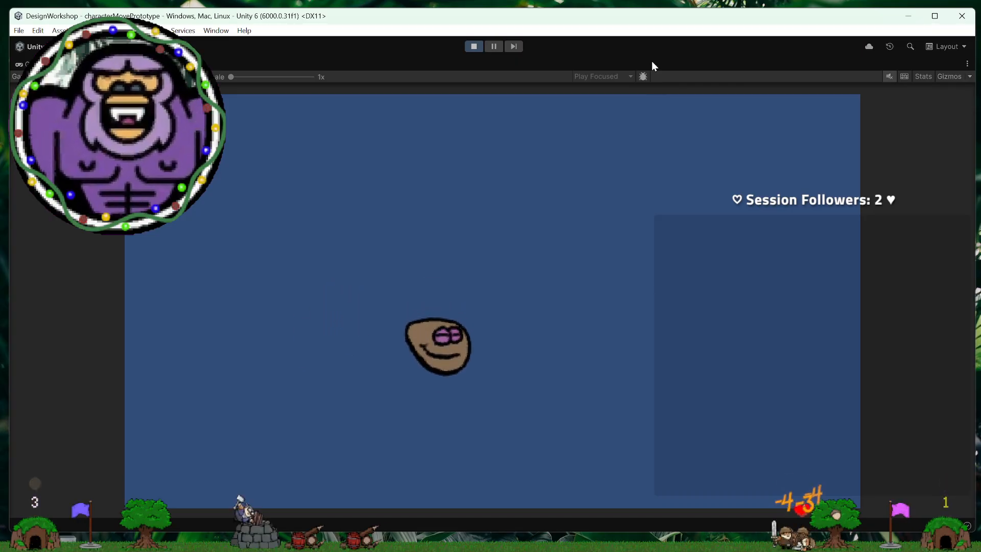
pyautogui.press('w')
pyautogui.press('a')
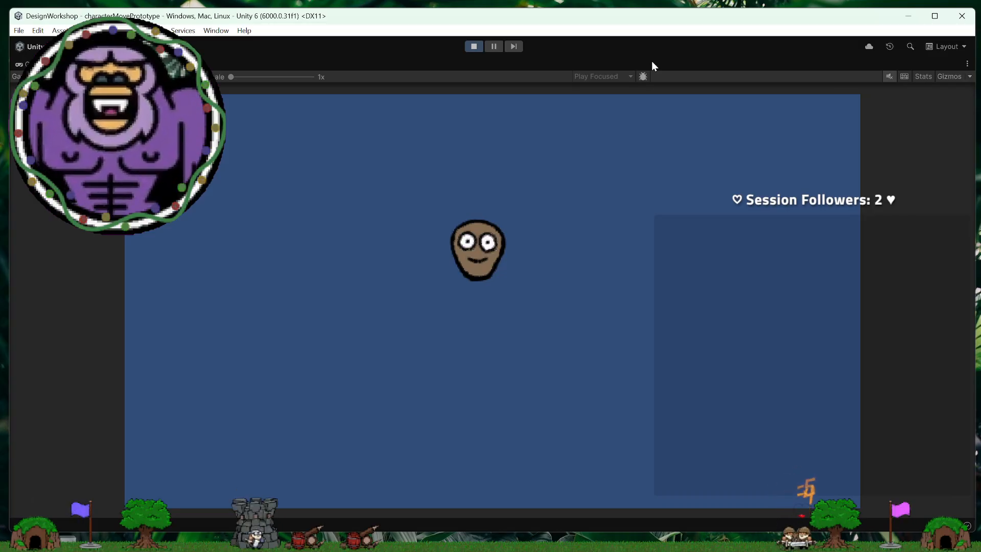
pyautogui.press('s')
pyautogui.press('d')
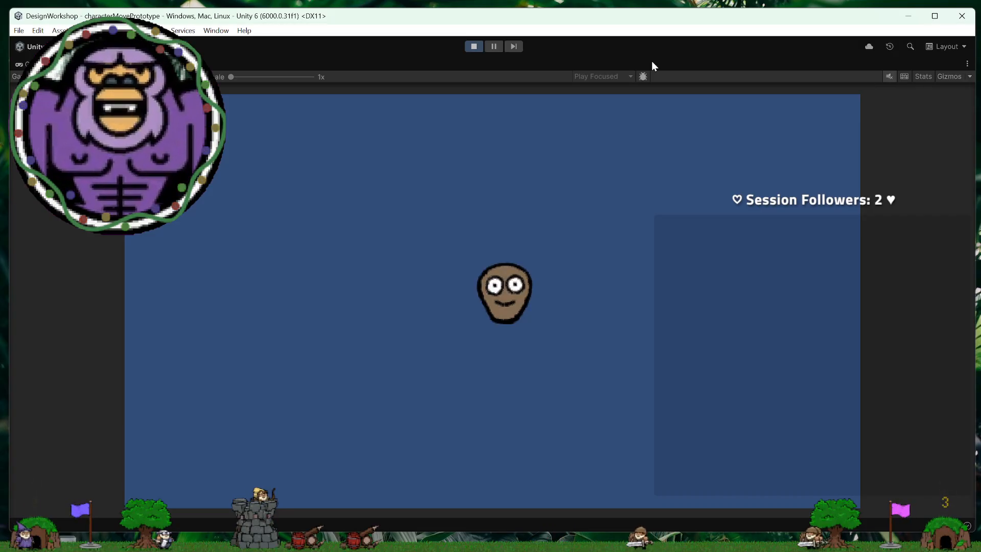
pyautogui.press('d')
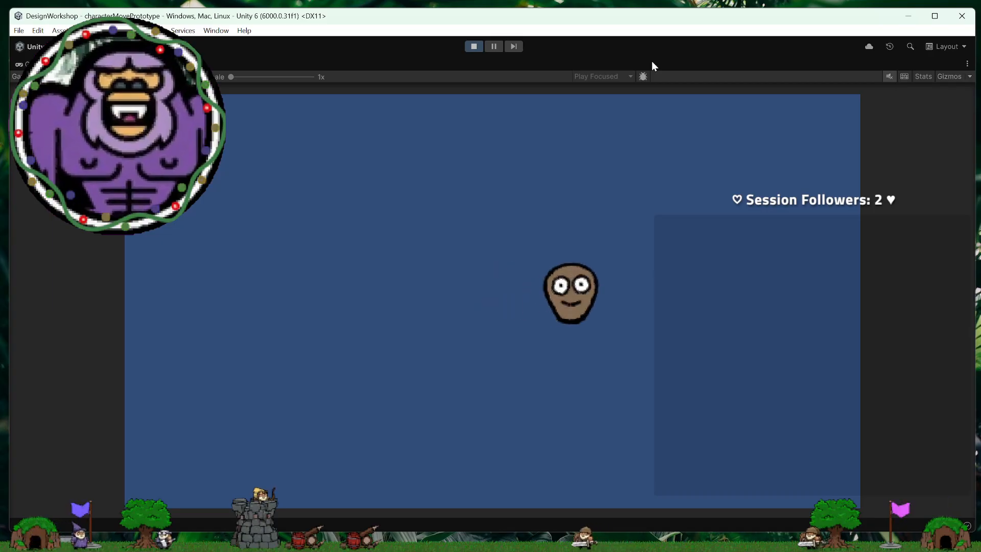
# Step: Walk the character left and stop the play test
pyautogui.press('a')
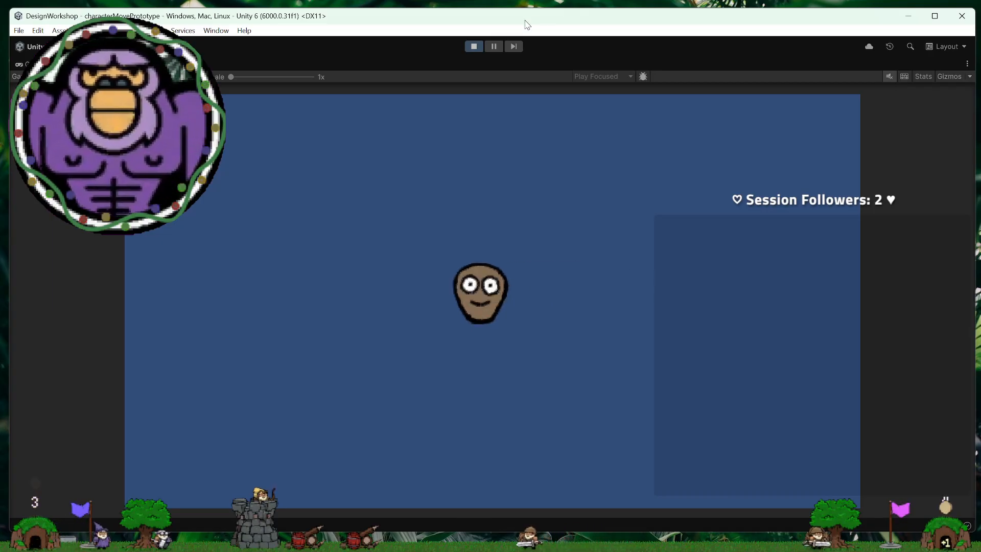
pyautogui.click(481, 46)
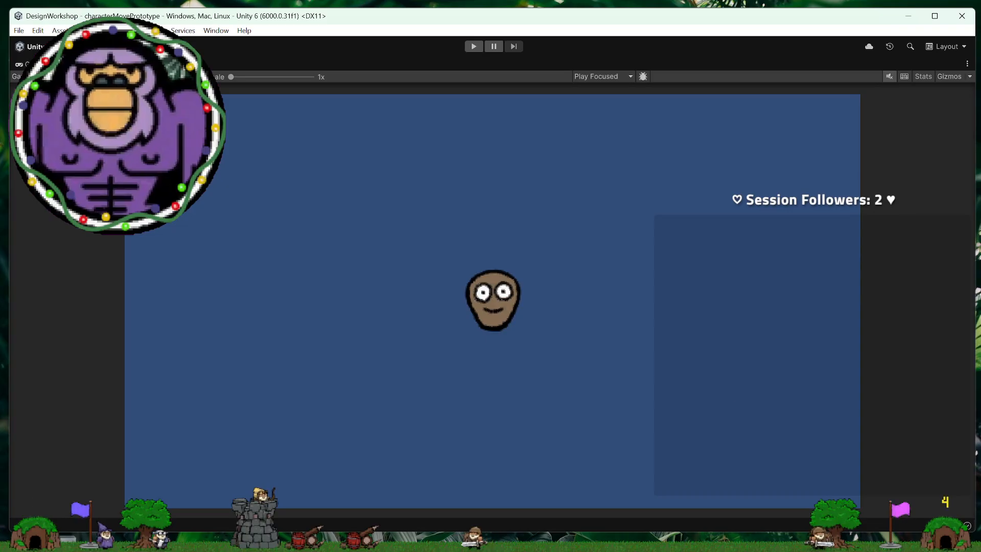
# Step: Switch to the GIMP sketch and thicken the checkboxes and lines of the Player Control list
pyautogui.hotkey('alt', 'Tab')
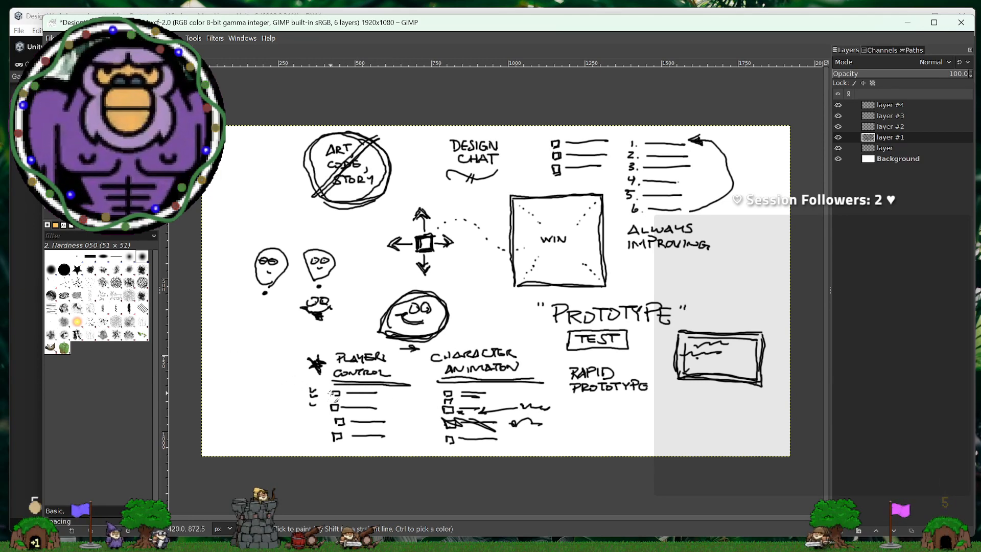
pyautogui.moveTo(338, 397); pyautogui.dragTo(341, 433)
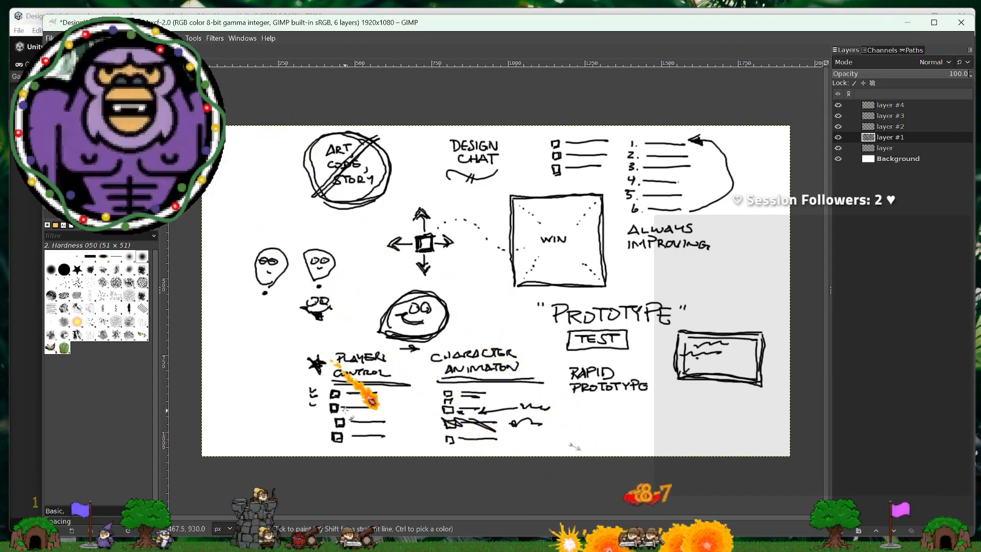
pyautogui.moveTo(352, 423)
pyautogui.mouseDown()
pyautogui.moveTo(385, 422)
pyautogui.moveTo(383, 436)
pyautogui.mouseUp()
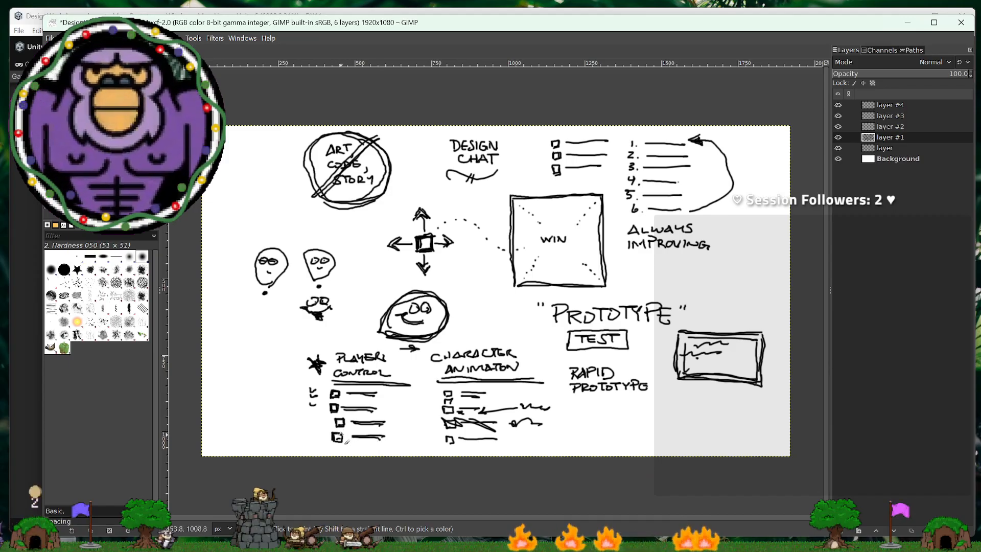
# Step: Try adding an arrow and an extra item below the Player Control list, then scribbling over its last line, undoing both
pyautogui.moveTo(298, 425)
pyautogui.mouseDown()
pyautogui.moveTo(323, 444)
pyautogui.moveTo(311, 446)
pyautogui.mouseUp()
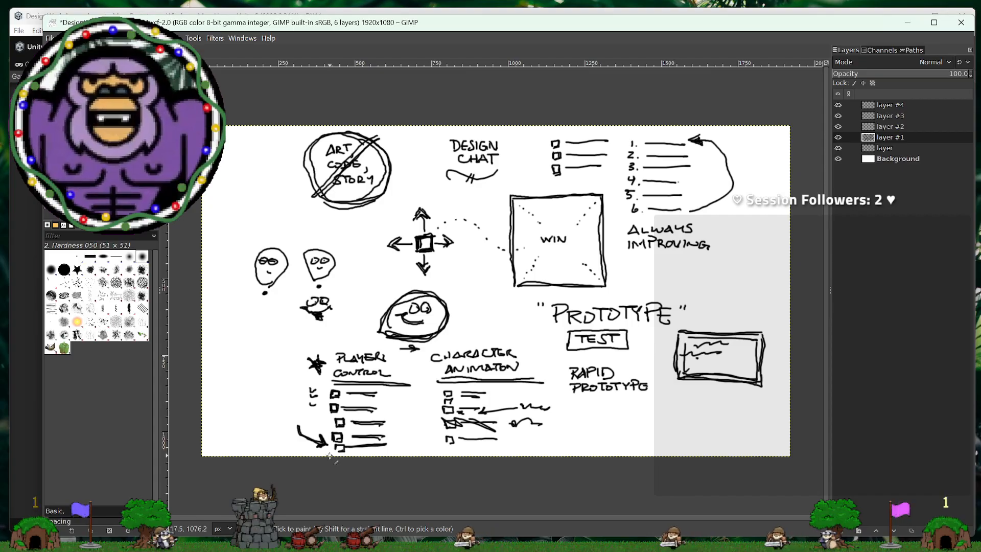
pyautogui.hotkey('ctrl', 'z')
pyautogui.hotkey('ctrl', 'z')
pyautogui.hotkey('ctrl', 'z')
pyautogui.hotkey('ctrl', 'z')
pyautogui.hotkey('ctrl', 'z')
pyautogui.hotkey('ctrl', 'z')
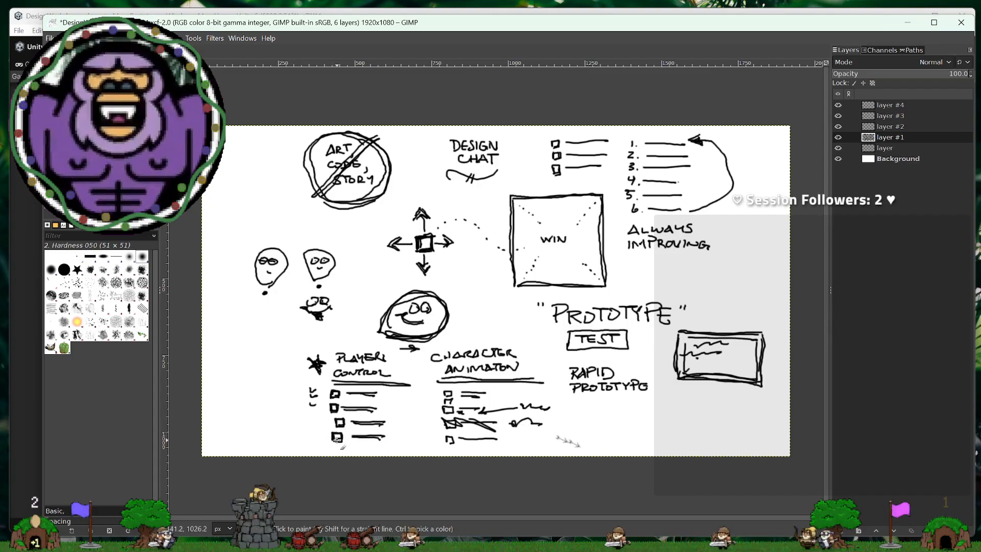
pyautogui.moveTo(352, 438)
pyautogui.mouseDown()
pyautogui.moveTo(384, 437)
pyautogui.moveTo(382, 447)
pyautogui.mouseUp()
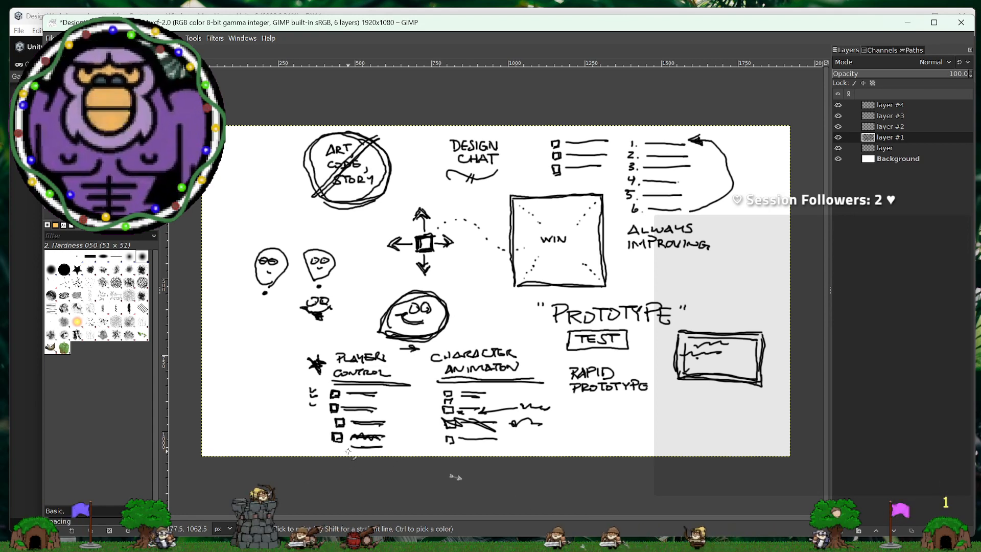
pyautogui.hotkey('ctrl', 'z')
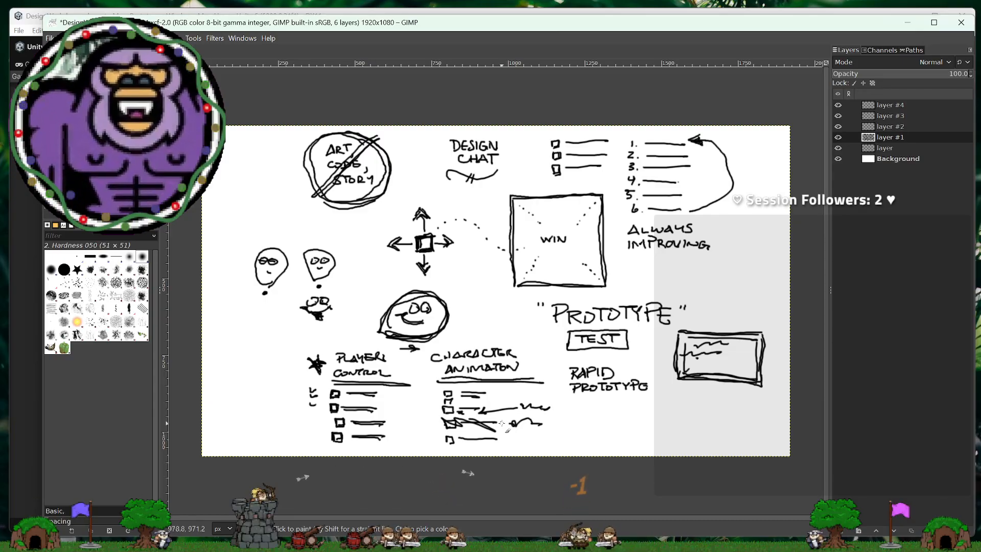
# Step: Cross out the third Character Animation item more heavily, circle the first two items and add marks around the last one
pyautogui.moveTo(443, 420)
pyautogui.mouseDown()
pyautogui.moveTo(500, 423)
pyautogui.moveTo(428, 431)
pyautogui.moveTo(467, 448)
pyautogui.mouseUp()
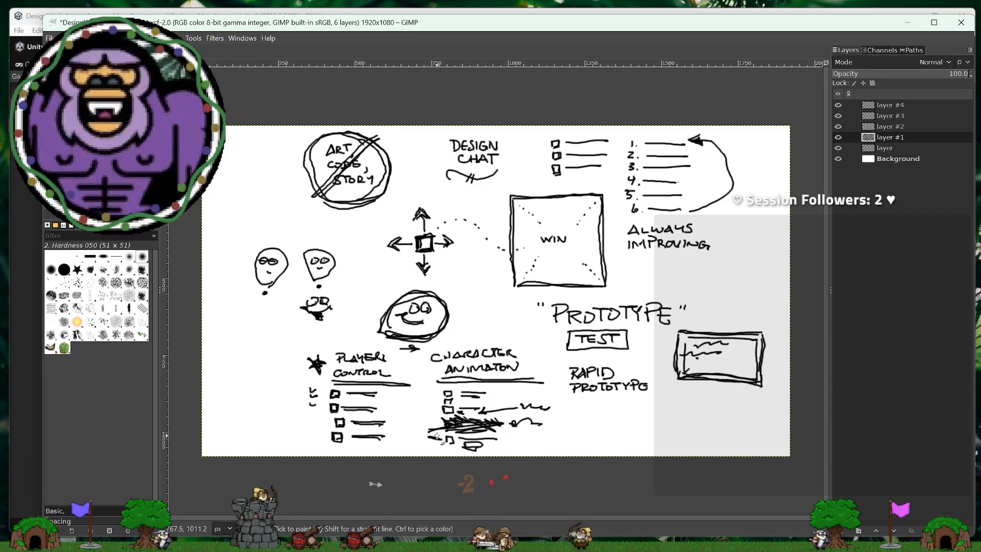
pyautogui.moveTo(439, 403)
pyautogui.mouseDown()
pyautogui.moveTo(429, 409)
pyautogui.moveTo(486, 394)
pyautogui.mouseUp()
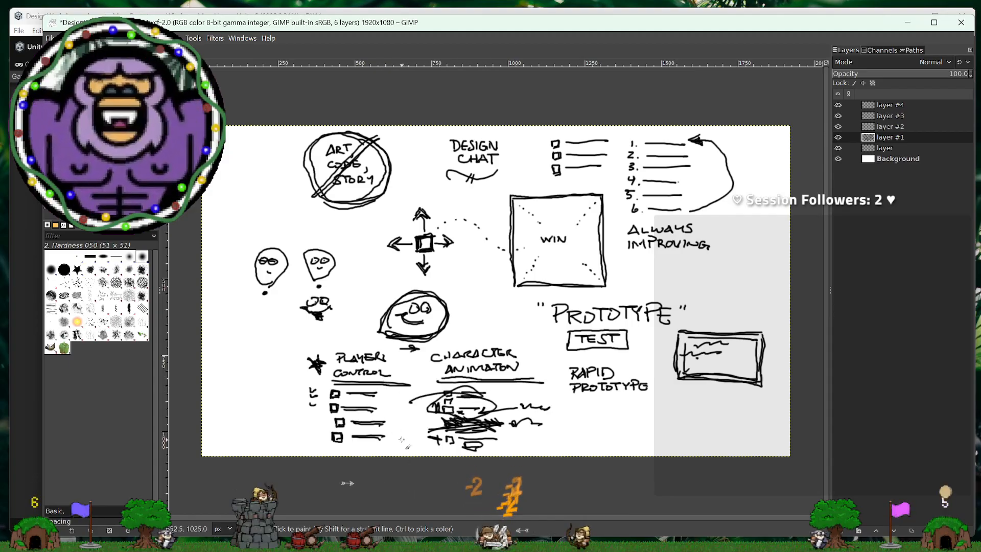
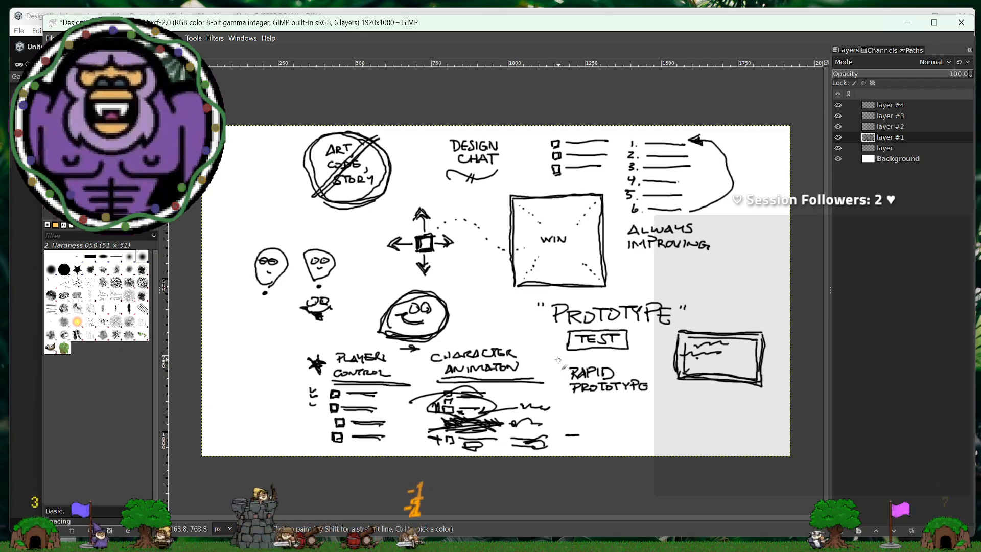
# Step: Draw a thick corner bracket around the "PROTOTYPE" and "TEST" labels and a box around the second face sketch
pyautogui.moveTo(529, 302); pyautogui.dragTo(529, 352)
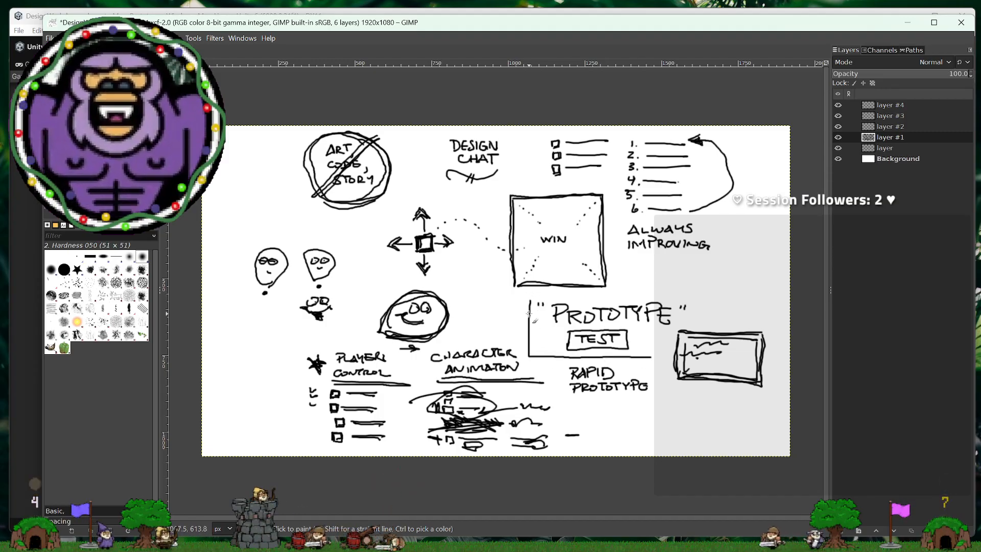
pyautogui.moveTo(530, 318); pyautogui.dragTo(528, 355)
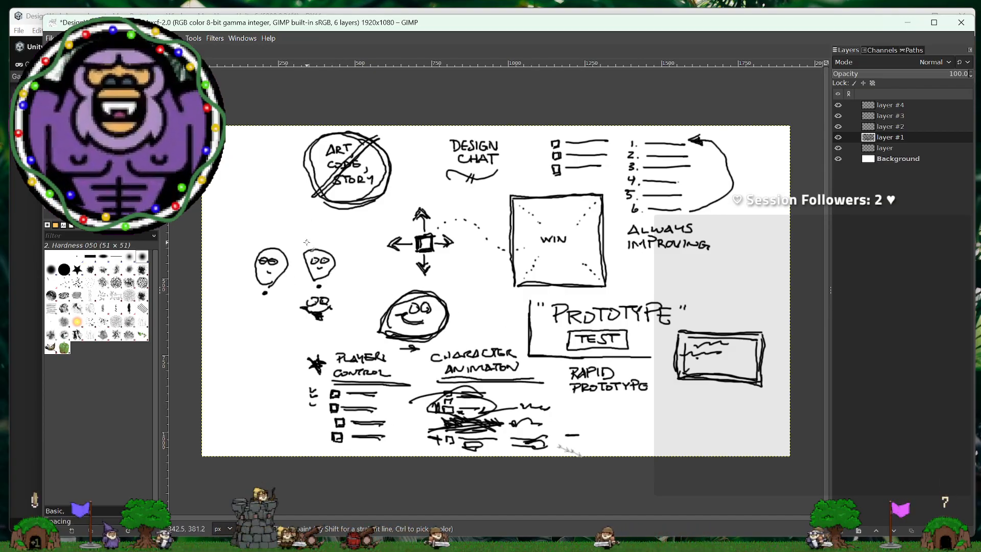
pyautogui.moveTo(306, 242)
pyautogui.mouseDown()
pyautogui.moveTo(342, 244)
pyautogui.moveTo(342, 284)
pyautogui.moveTo(329, 287)
pyautogui.moveTo(299, 277)
pyautogui.mouseUp()
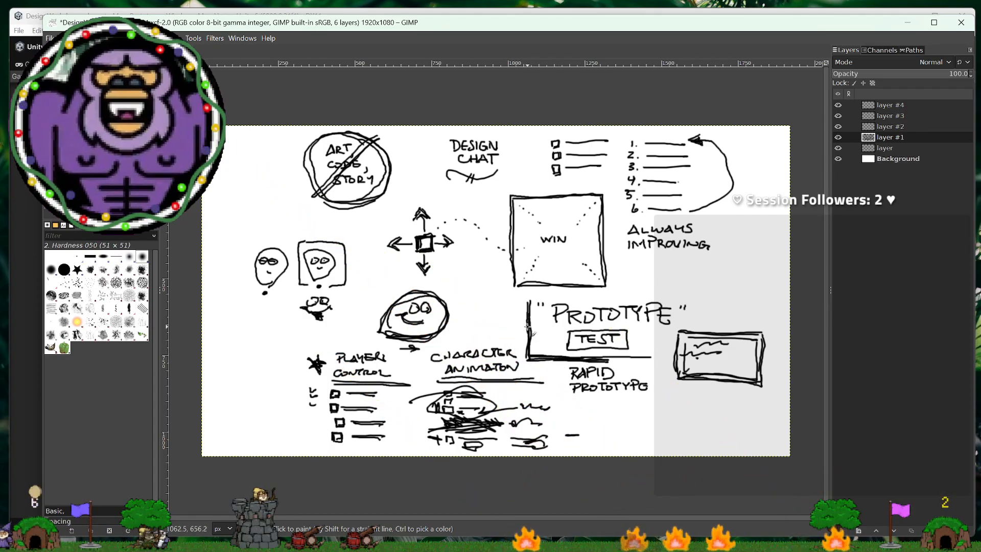
# Step: Return to Unity, start the play test and move the character vertically and sideways to demonstrate its poses
pyautogui.click(899, 14)
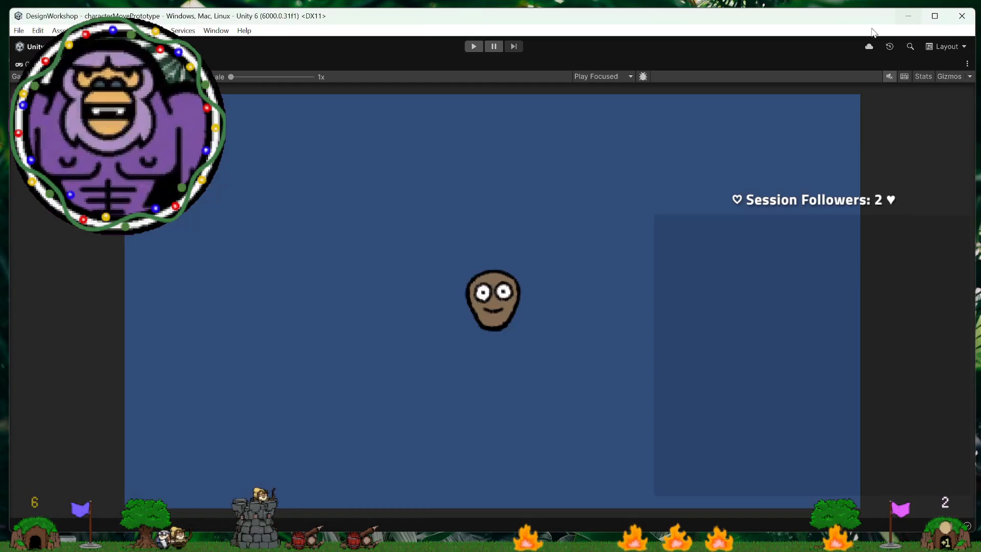
pyautogui.click(472, 47)
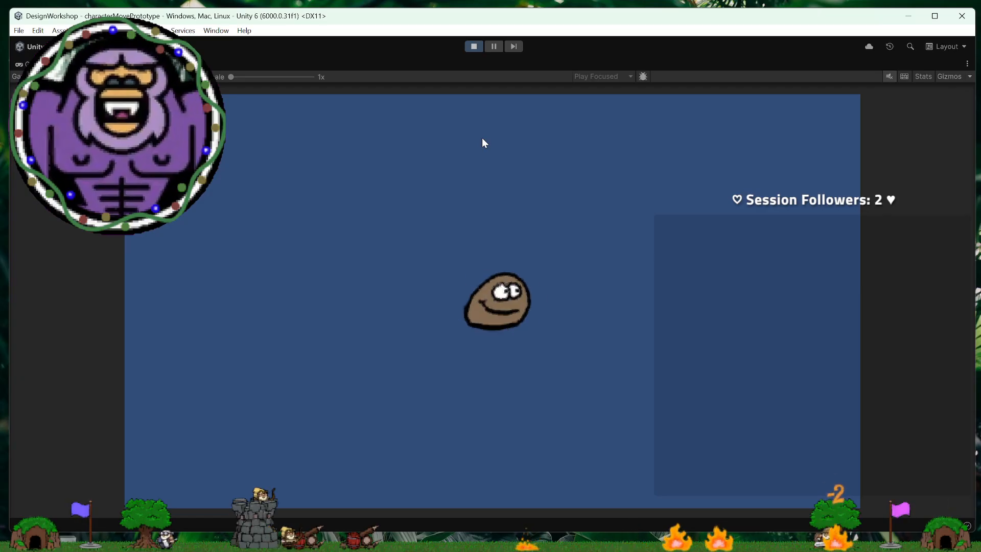
pyautogui.press('a')
pyautogui.press('w')
pyautogui.press('s')
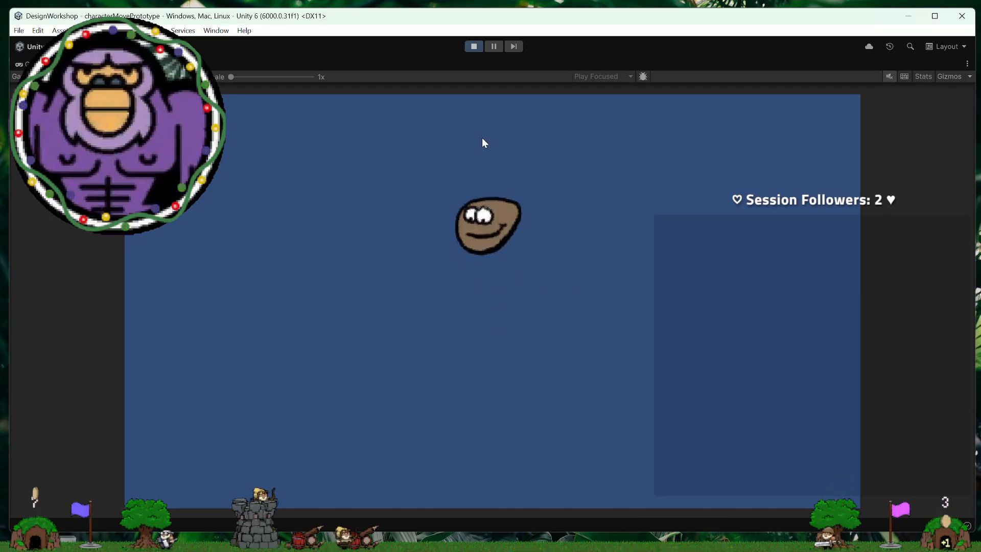
pyautogui.press('a')
pyautogui.press('d')
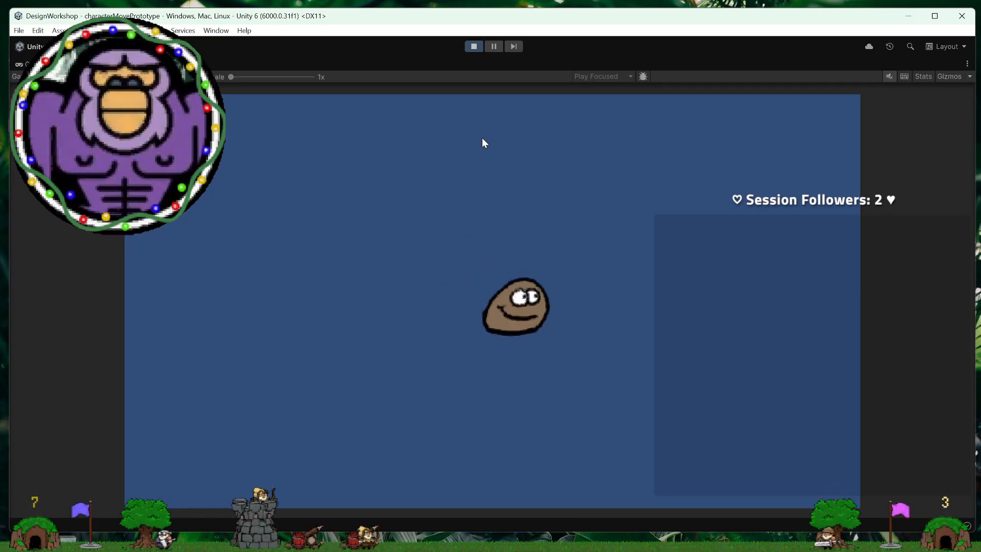
# Step: Steer the character through alternating diagonal moves to check its side-facing flip, blink and idle pose
pyautogui.press('s')
pyautogui.press('d')
pyautogui.press('w')
pyautogui.press('a')
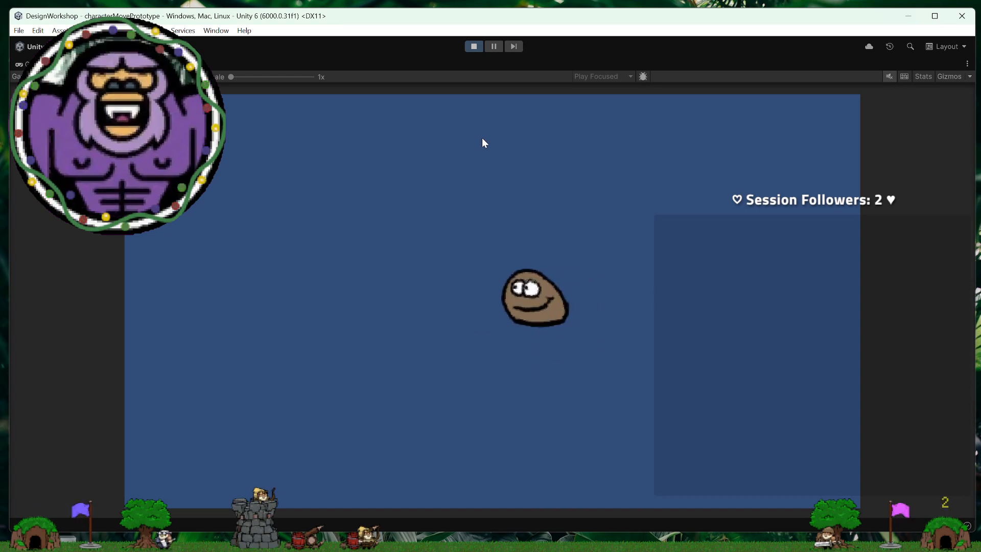
pyautogui.press('w')
pyautogui.press('d')
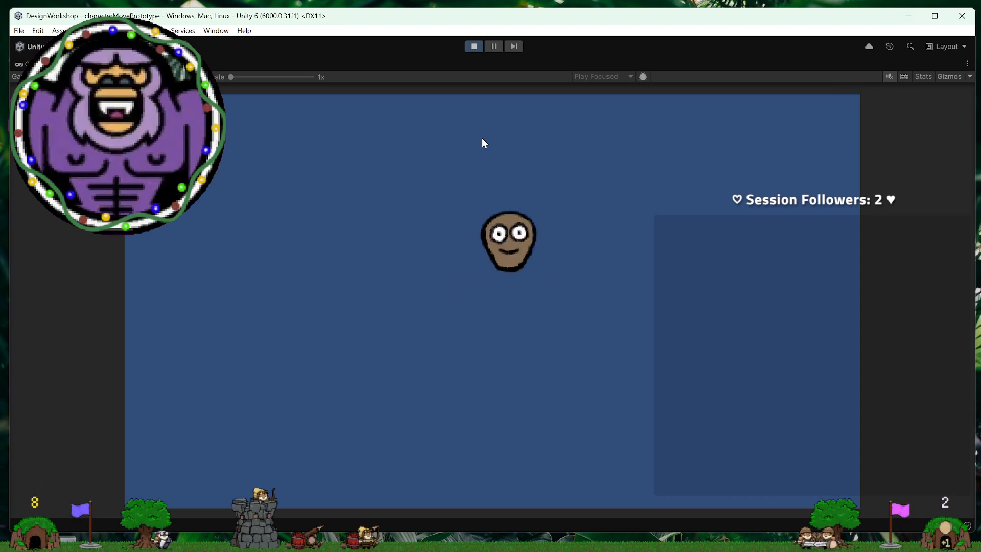
pyautogui.press('s')
pyautogui.press('a')
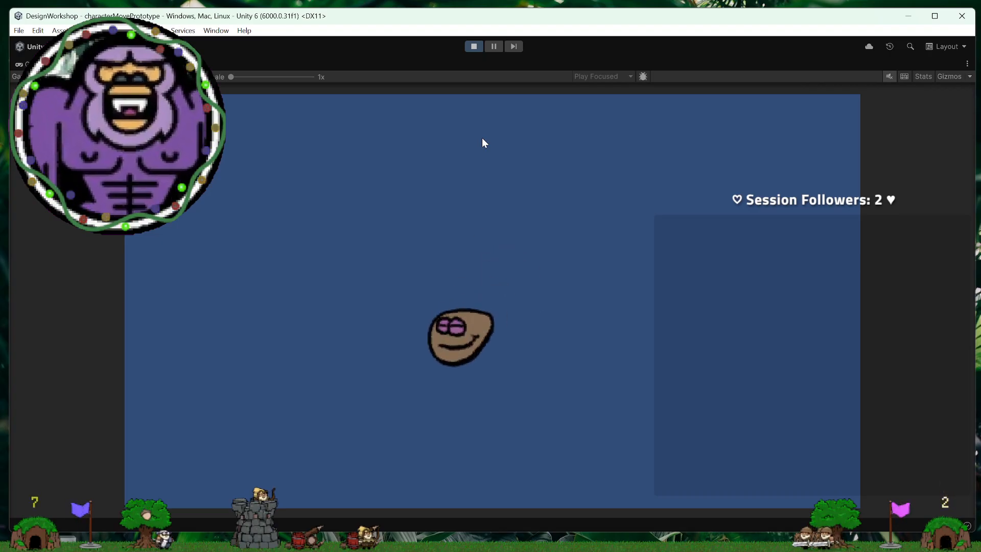
pyautogui.press('s')
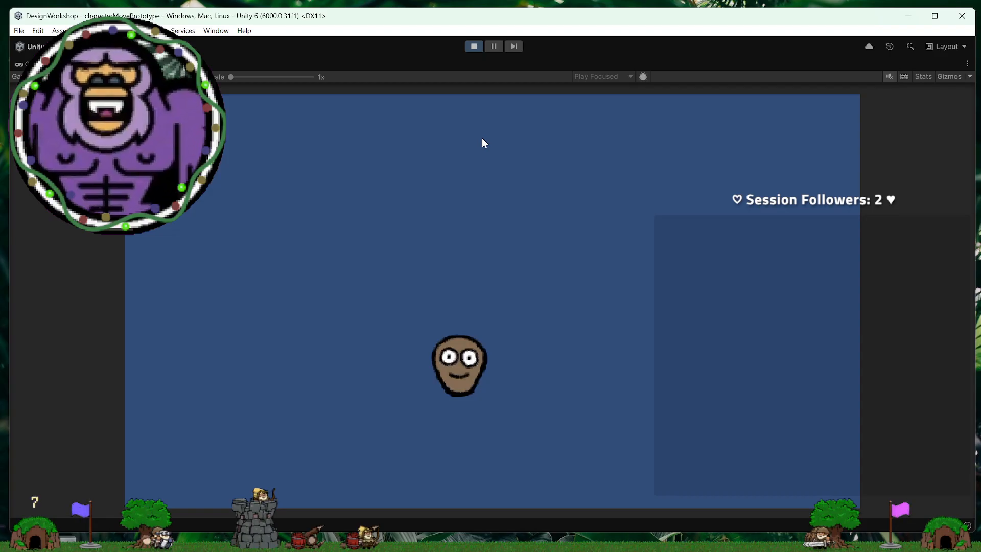
# Step: Move the character up to the right and back down to the left with short sideways moves, and end the play test
pyautogui.press('w')
pyautogui.press('d')
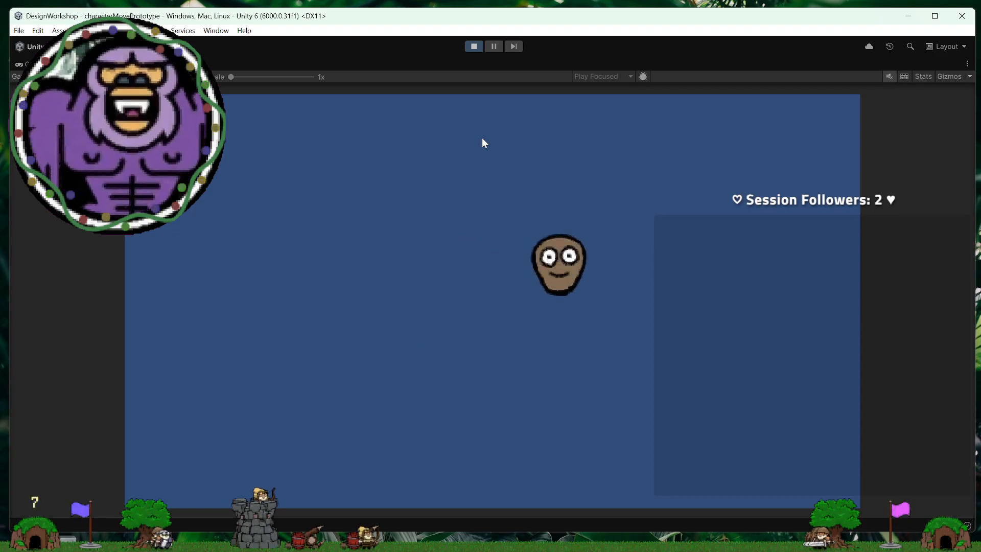
pyautogui.press('a')
pyautogui.press('s')
pyautogui.press('a')
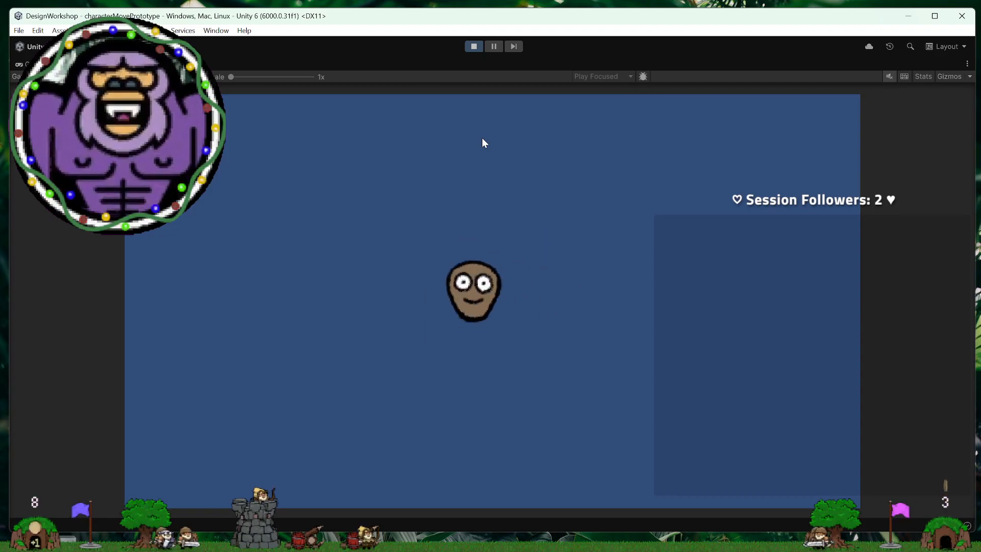
pyautogui.press('s')
pyautogui.press('a')
pyautogui.press('d')
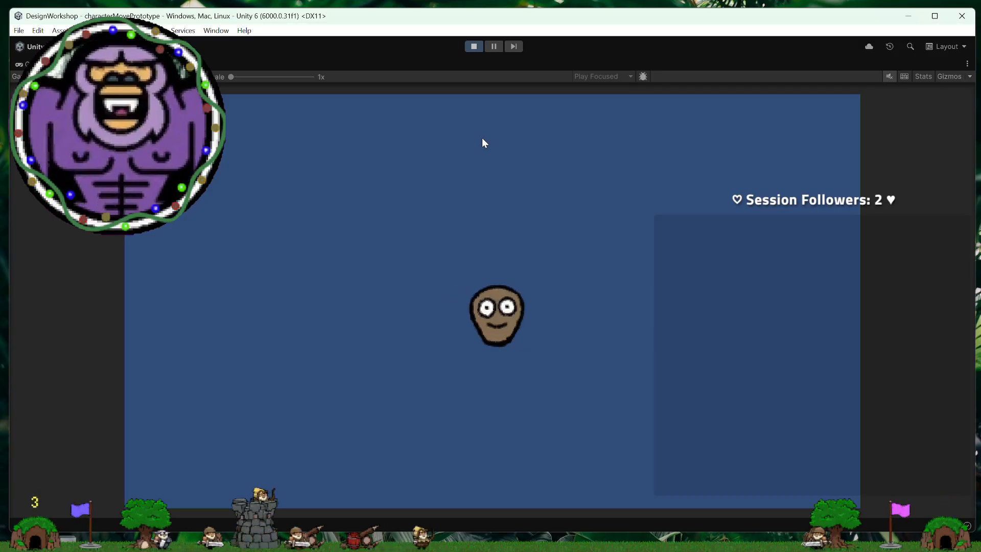
pyautogui.click(472, 46)
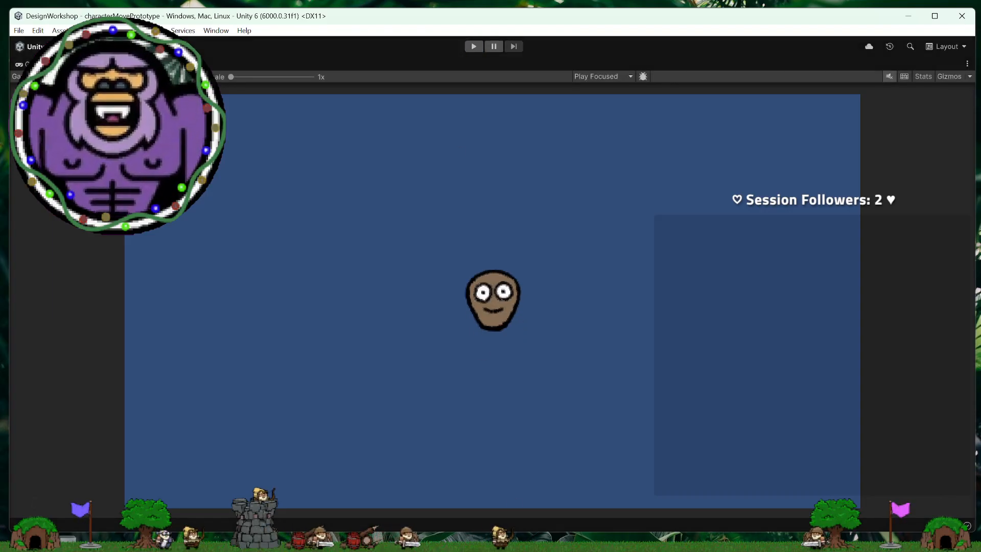
# Step: Switch back to the GIMP sketch and handwrite "REFACTOR" in quotation marks below the "RAPID PROTOTYPE" label
pyautogui.click(707, 536)
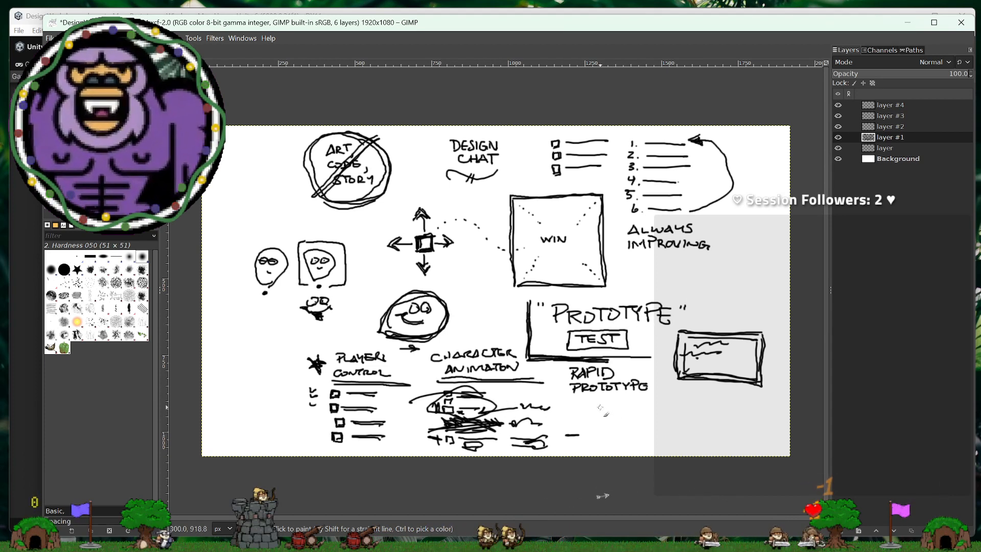
pyautogui.moveTo(599, 404); pyautogui.dragTo(600, 406)
pyautogui.moveTo(602, 402); pyautogui.dragTo(603, 406)
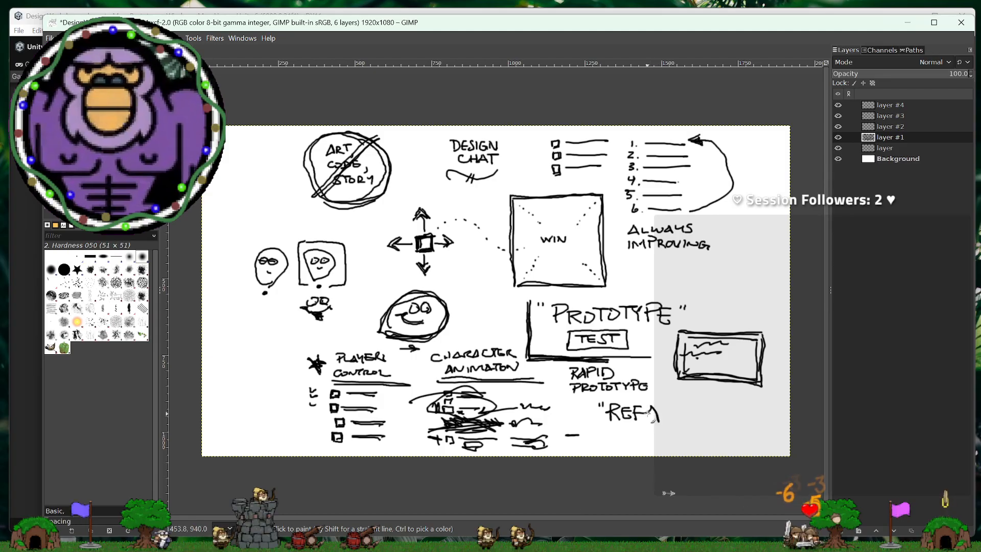
pyautogui.moveTo(669, 417); pyautogui.dragTo(687, 405)
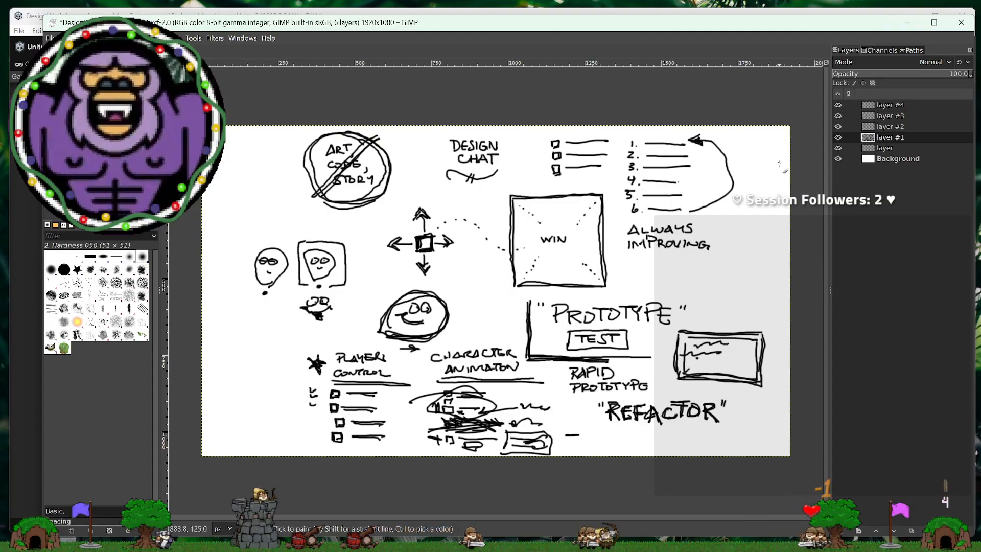
# Step: Hide layer #1 and handwrite a checkbox item "IS BLINKING?" on layer #2 below the Design Chat title
pyautogui.click(836, 137)
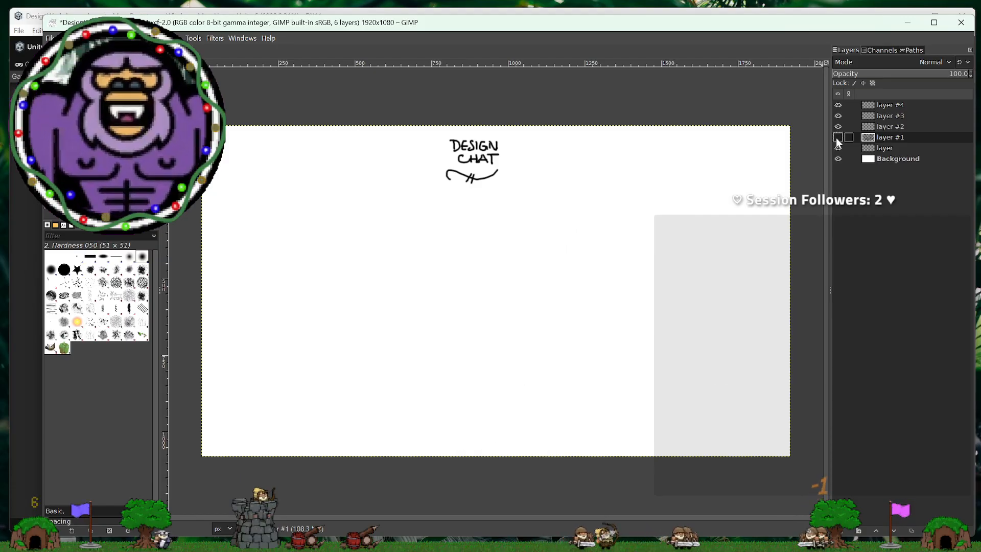
pyautogui.click(881, 128)
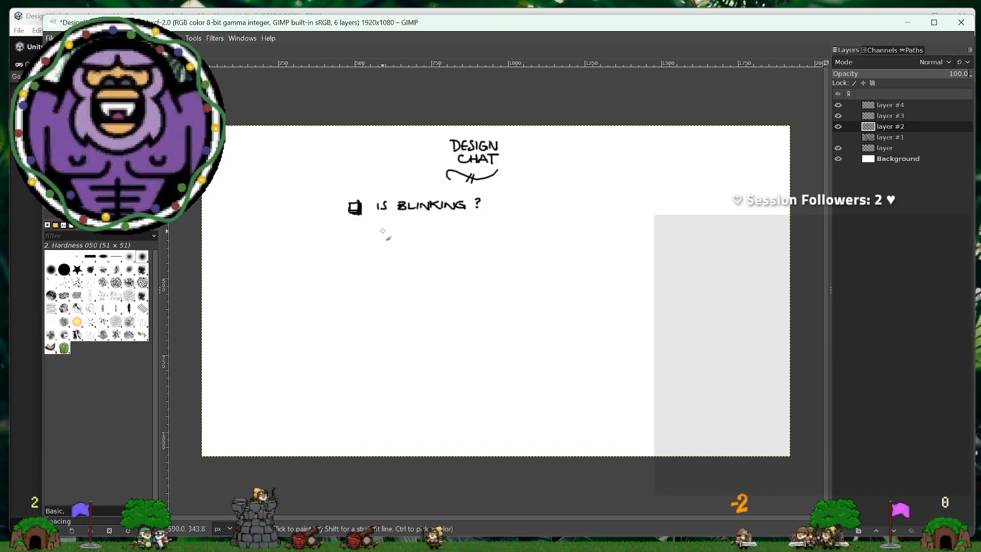
# Step: Handwrite two more checkbox items, "TIMER (BLINK TIMER)" and "MOVEMENT STATE", below the "IS BLINKING?" item
pyautogui.moveTo(362, 228)
pyautogui.mouseDown()
pyautogui.moveTo(362, 236)
pyautogui.moveTo(391, 226)
pyautogui.moveTo(385, 235)
pyautogui.moveTo(421, 235)
pyautogui.mouseUp()
pyautogui.moveTo(420, 225); pyautogui.dragTo(437, 241)
pyautogui.moveTo(443, 228)
pyautogui.mouseDown()
pyautogui.moveTo(443, 238)
pyautogui.moveTo(458, 229)
pyautogui.mouseUp()
pyautogui.moveTo(459, 229); pyautogui.dragTo(465, 235)
pyautogui.moveTo(465, 235); pyautogui.dragTo(467, 235)
pyautogui.moveTo(472, 228)
pyautogui.mouseDown()
pyautogui.moveTo(473, 235)
pyautogui.moveTo(485, 227)
pyautogui.mouseUp()
pyautogui.moveTo(481, 227); pyautogui.dragTo(488, 235)
pyautogui.moveTo(490, 236); pyautogui.dragTo(509, 232)
pyautogui.moveTo(504, 236); pyautogui.dragTo(511, 227)
pyautogui.moveTo(511, 228); pyautogui.dragTo(517, 241)
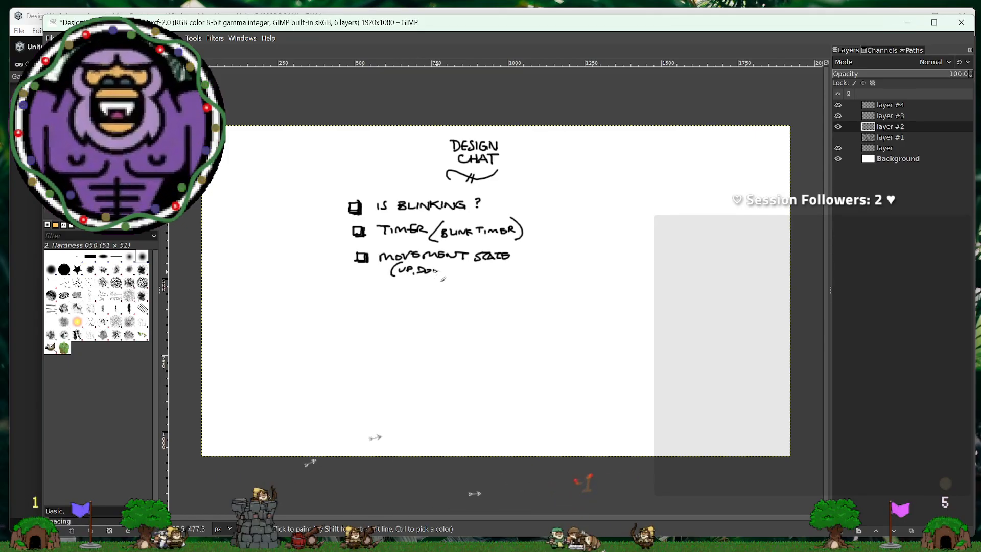
# Step: Finish handwriting the note "(UP, DOWN, LEFT, RIGHT, IDLE)" below the "MOVEMENT STATE" item
pyautogui.moveTo(445, 273); pyautogui.dragTo(457, 275)
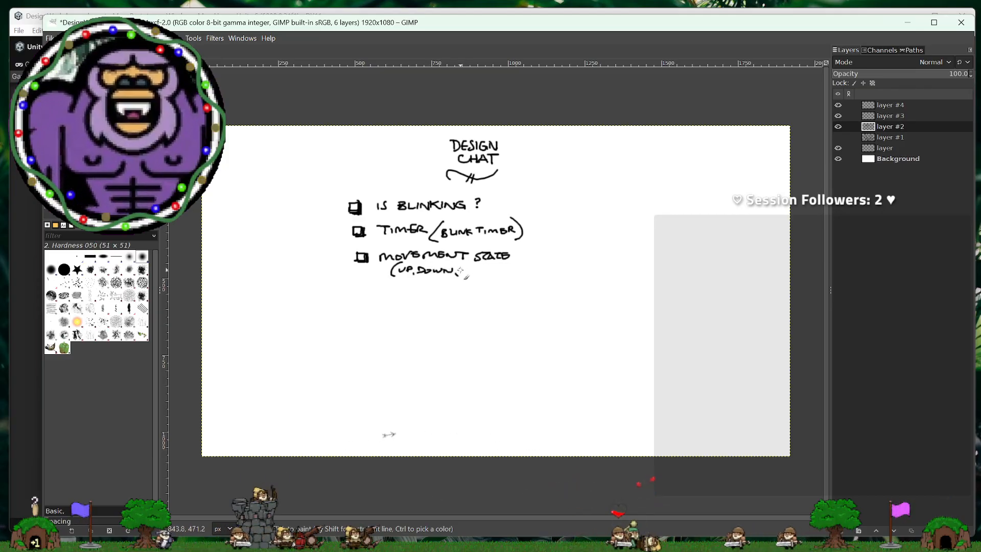
pyautogui.moveTo(463, 266); pyautogui.dragTo(496, 275)
pyautogui.moveTo(496, 267); pyautogui.dragTo(515, 274)
pyautogui.moveTo(518, 267); pyautogui.dragTo(526, 273)
pyautogui.moveTo(524, 268); pyautogui.dragTo(533, 276)
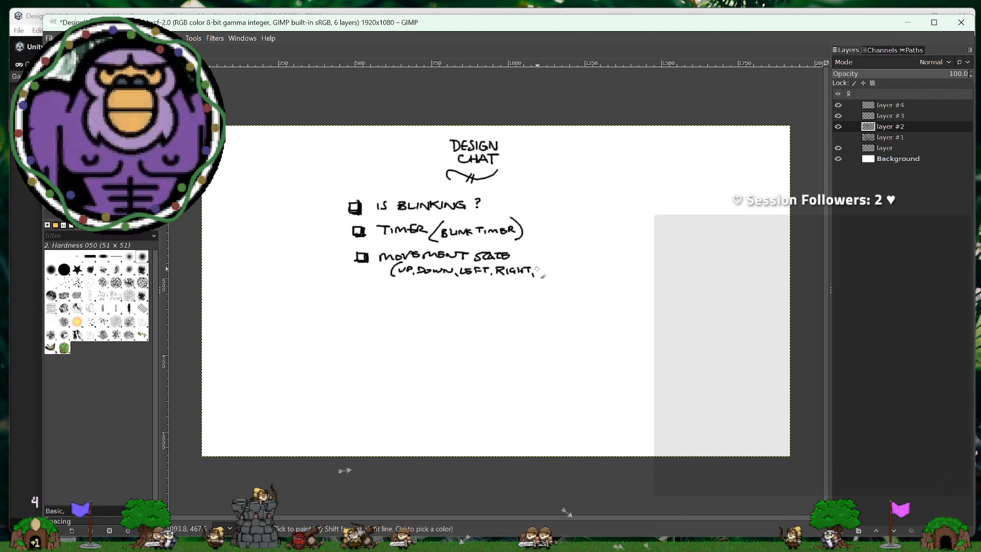
pyautogui.moveTo(537, 267); pyautogui.dragTo(551, 274)
pyautogui.moveTo(557, 266); pyautogui.dragTo(566, 280)
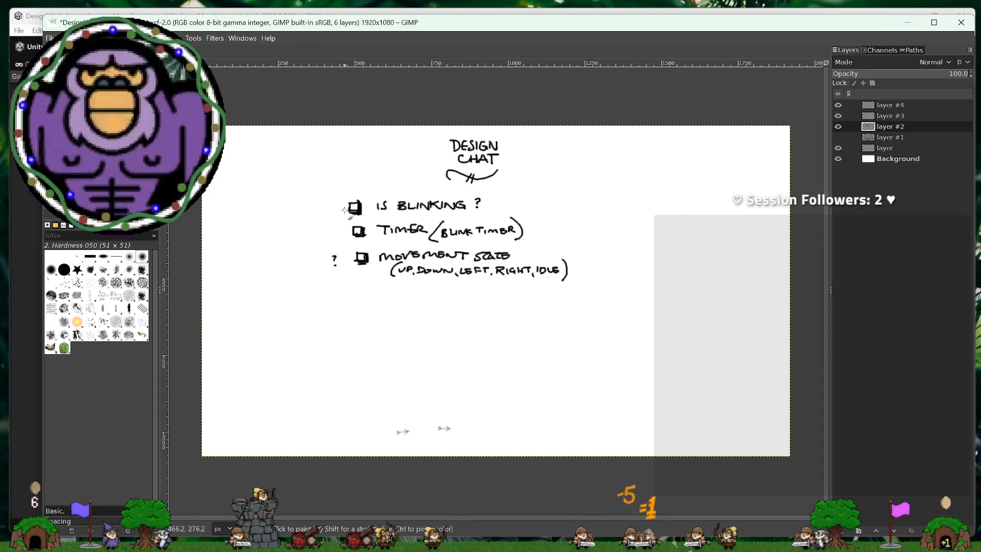
# Step: Handwrite a checkbox item "WHEN TIMER IS UP:" with "IF IS BLINKING" and an arrowed "SHOW MOVE FRAME" below it
pyautogui.moveTo(362, 293); pyautogui.dragTo(397, 294)
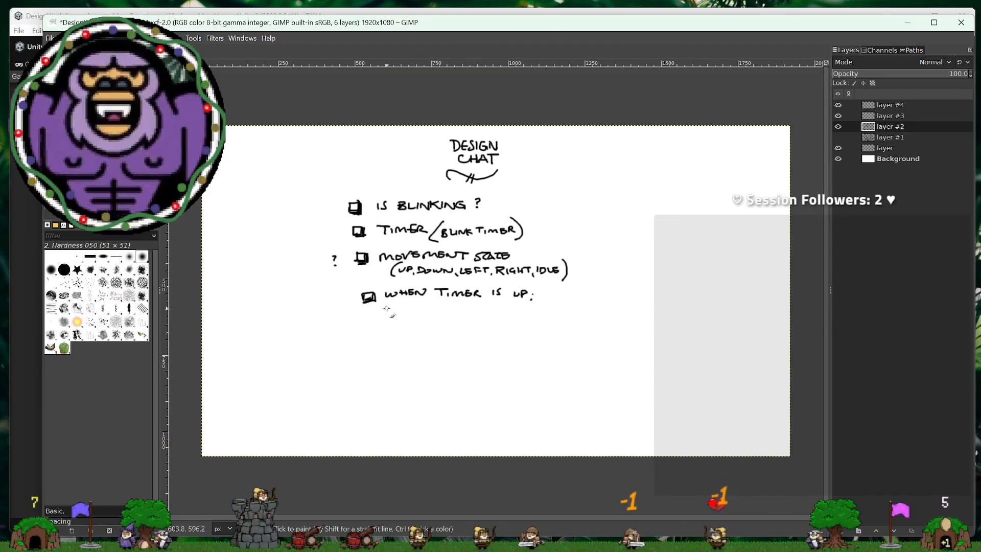
pyautogui.moveTo(385, 307)
pyautogui.mouseDown()
pyautogui.moveTo(385, 315)
pyautogui.moveTo(394, 306)
pyautogui.mouseUp()
pyautogui.moveTo(388, 311); pyautogui.dragTo(423, 314)
pyautogui.moveTo(423, 307); pyautogui.dragTo(446, 307)
pyautogui.moveTo(451, 307); pyautogui.dragTo(460, 314)
pyautogui.moveTo(465, 314); pyautogui.dragTo(473, 307)
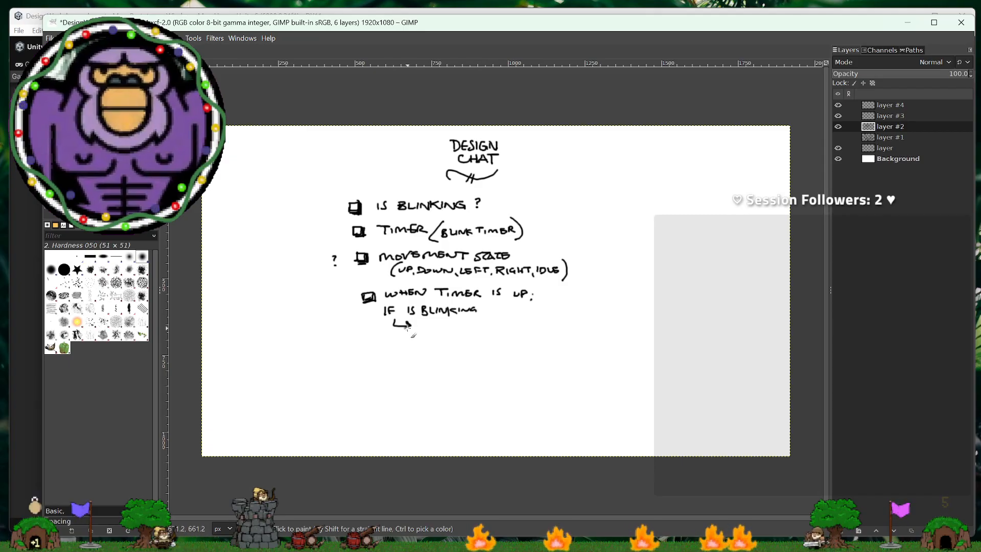
pyautogui.moveTo(422, 322)
pyautogui.mouseDown()
pyautogui.moveTo(417, 330)
pyautogui.moveTo(426, 330)
pyautogui.mouseUp()
pyautogui.moveTo(432, 322); pyautogui.dragTo(451, 323)
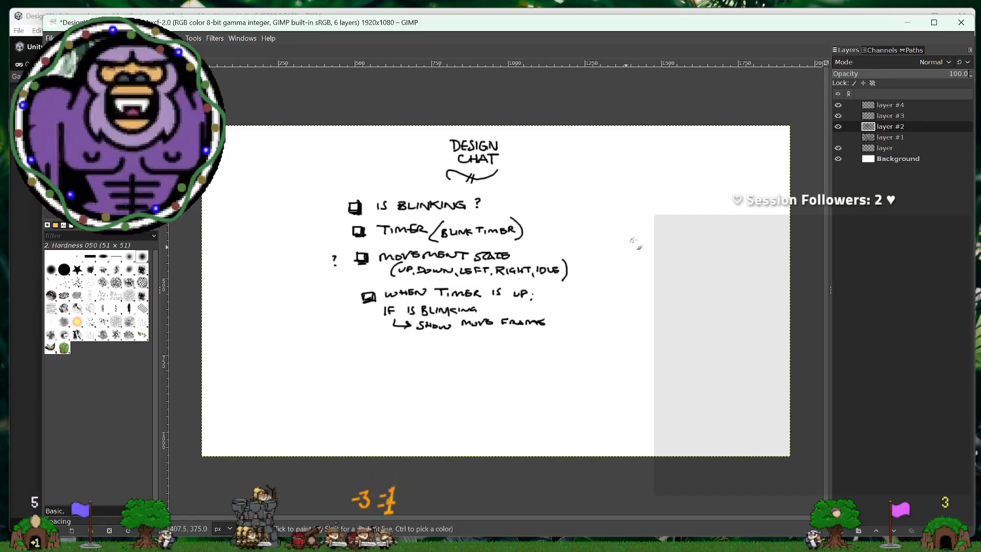
# Step: Sketch four turning-shape frames numbered 0 to 3 with a loop-back arrow beside the list, and two linked blinking faces below
pyautogui.moveTo(642, 191)
pyautogui.mouseDown()
pyautogui.moveTo(642, 203)
pyautogui.moveTo(651, 189)
pyautogui.moveTo(648, 211)
pyautogui.moveTo(644, 187)
pyautogui.mouseUp()
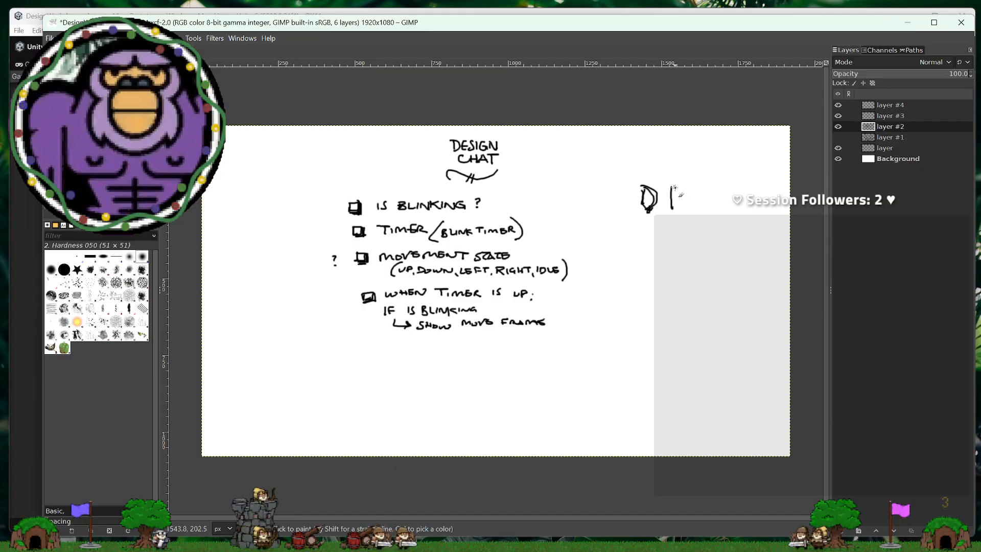
pyautogui.moveTo(675, 188)
pyautogui.mouseDown()
pyautogui.moveTo(693, 208)
pyautogui.moveTo(687, 200)
pyautogui.moveTo(696, 187)
pyautogui.moveTo(685, 194)
pyautogui.moveTo(695, 188)
pyautogui.moveTo(695, 205)
pyautogui.moveTo(710, 205)
pyautogui.moveTo(720, 183)
pyautogui.moveTo(714, 203)
pyautogui.mouseUp()
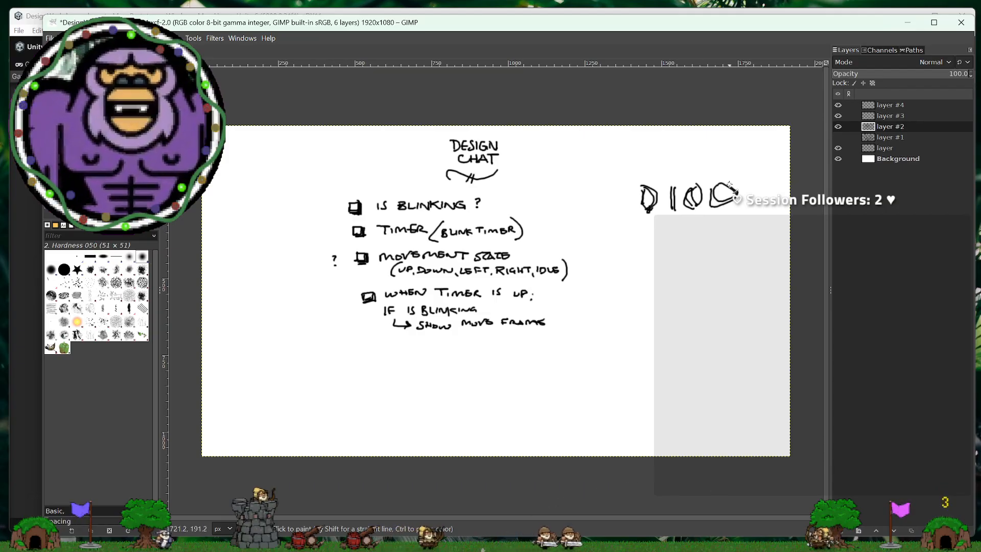
pyautogui.moveTo(642, 223); pyautogui.dragTo(641, 228)
pyautogui.moveTo(665, 219)
pyautogui.mouseDown()
pyautogui.moveTo(711, 225)
pyautogui.moveTo(649, 236)
pyautogui.mouseUp()
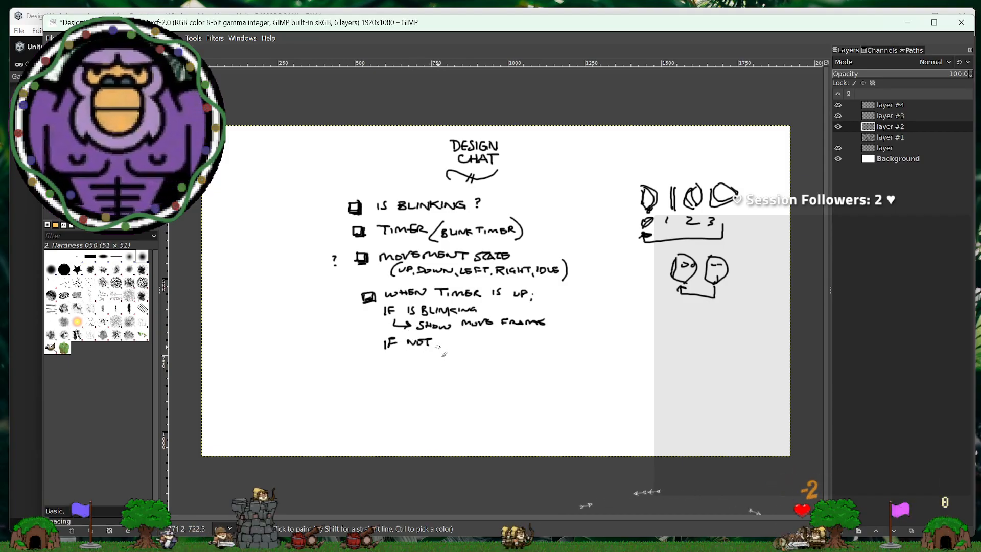
# Step: Complete the timer item with "IF NOT," and an arrowed "SHOW BLINK FRAME", adding a comma after "IF IS BLINKING"
pyautogui.moveTo(437, 344); pyautogui.dragTo(436, 349)
pyautogui.moveTo(486, 309); pyautogui.dragTo(485, 314)
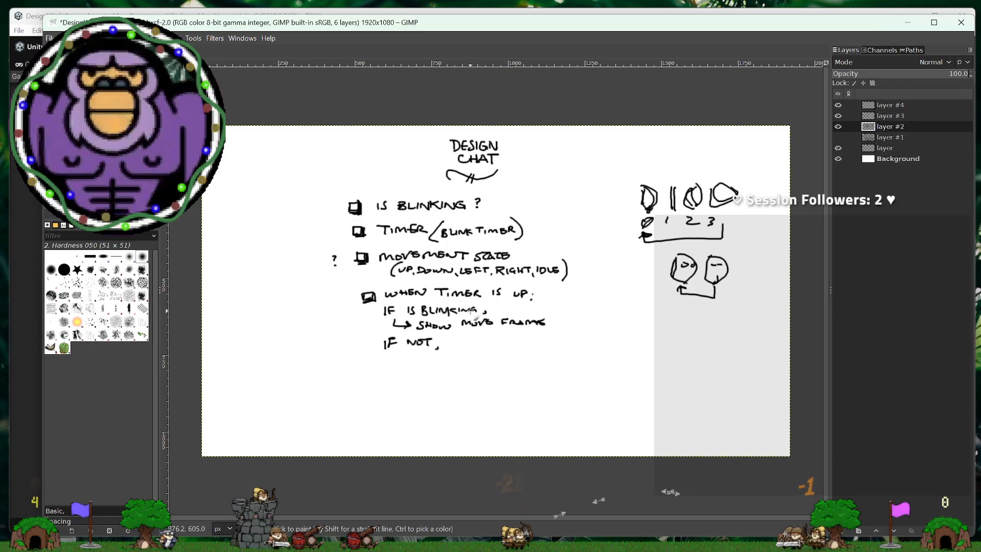
pyautogui.moveTo(394, 356); pyautogui.dragTo(406, 361)
pyautogui.moveTo(401, 357); pyautogui.dragTo(446, 359)
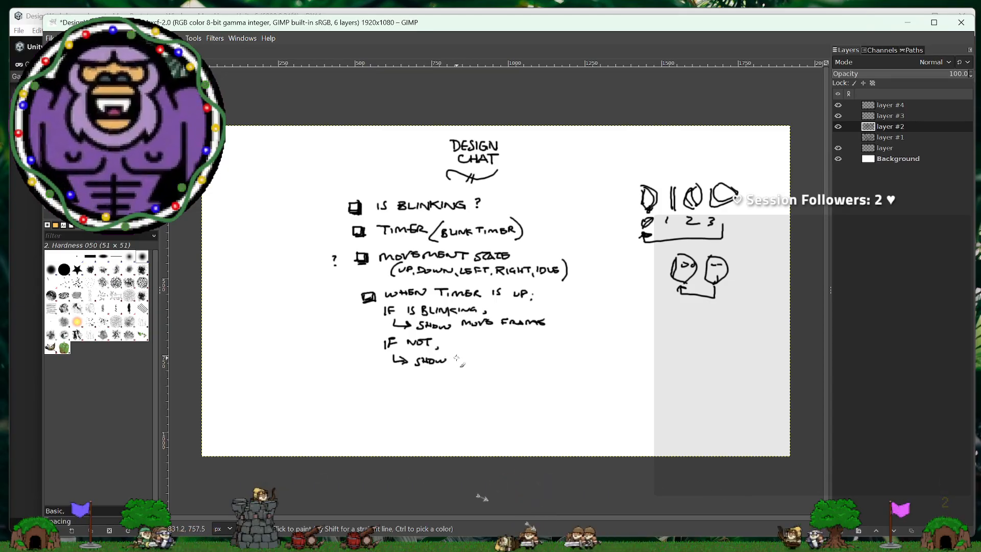
pyautogui.moveTo(456, 356); pyautogui.dragTo(471, 365)
pyautogui.moveTo(474, 357); pyautogui.dragTo(546, 362)
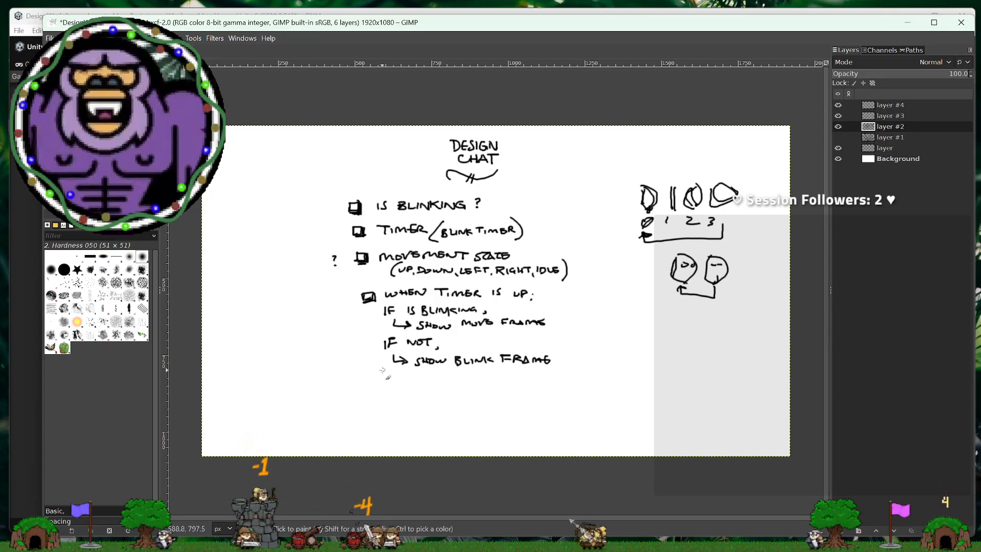
# Step: Handwrite a checkbox item "SET MOVE FRAME TO MOVEMENT STATE" on two lines below the timer item
pyautogui.moveTo(358, 375); pyautogui.dragTo(363, 385)
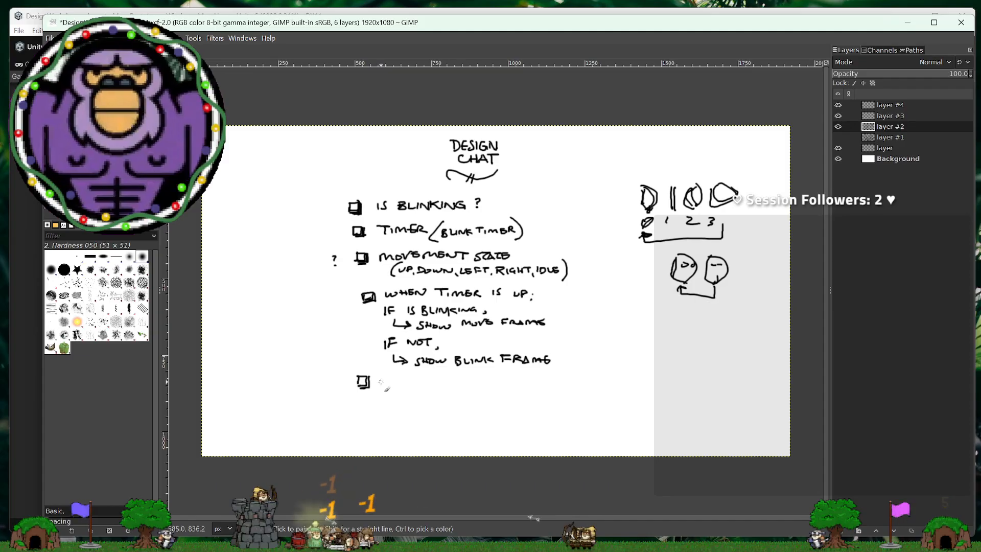
pyautogui.moveTo(385, 379)
pyautogui.mouseDown()
pyautogui.moveTo(378, 388)
pyautogui.moveTo(404, 379)
pyautogui.mouseUp()
pyautogui.moveTo(398, 379); pyautogui.dragTo(498, 386)
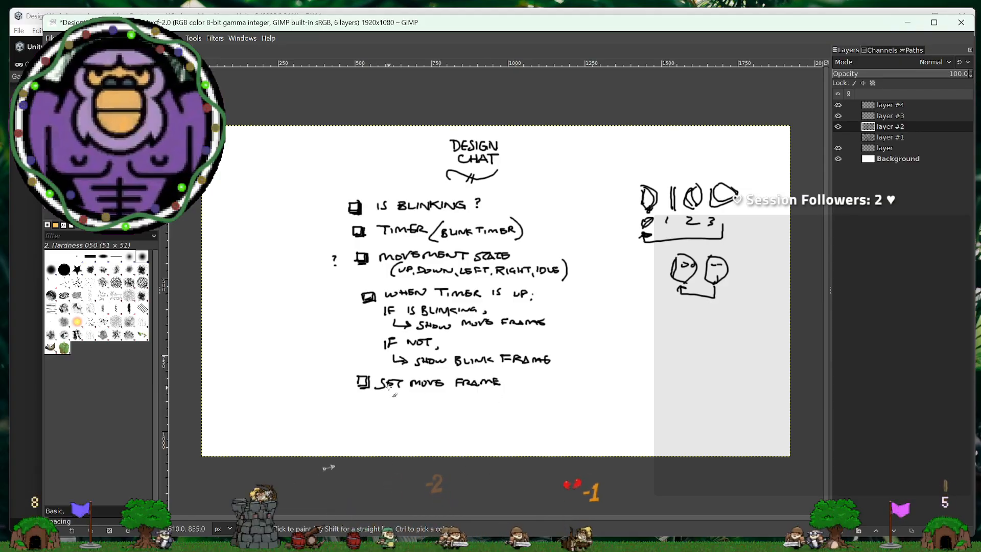
pyautogui.moveTo(382, 397); pyautogui.dragTo(391, 394)
pyautogui.moveTo(387, 396); pyautogui.dragTo(419, 396)
pyautogui.moveTo(422, 395); pyautogui.dragTo(427, 395)
pyautogui.moveTo(433, 395); pyautogui.dragTo(446, 398)
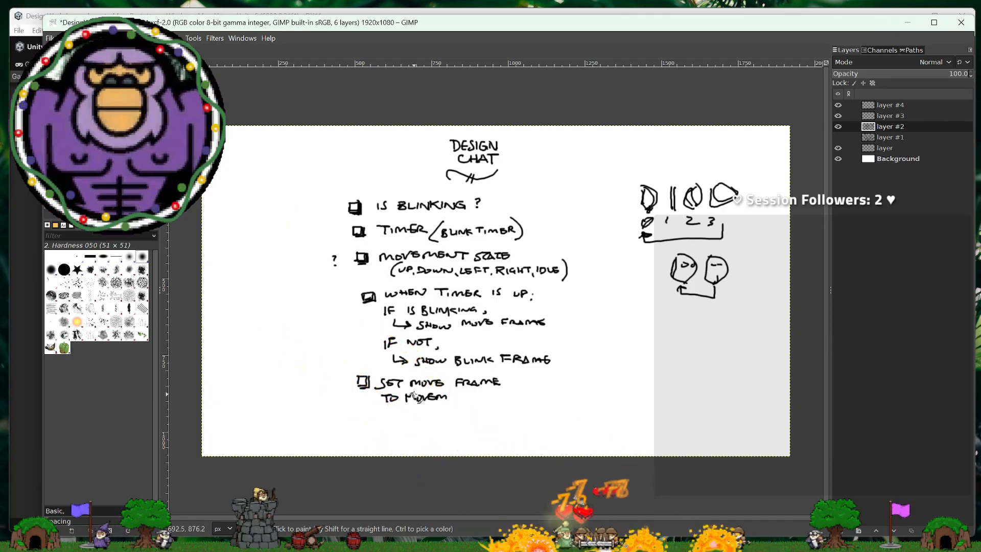
pyautogui.moveTo(448, 395); pyautogui.dragTo(479, 395)
pyautogui.moveTo(473, 396); pyautogui.dragTo(474, 401)
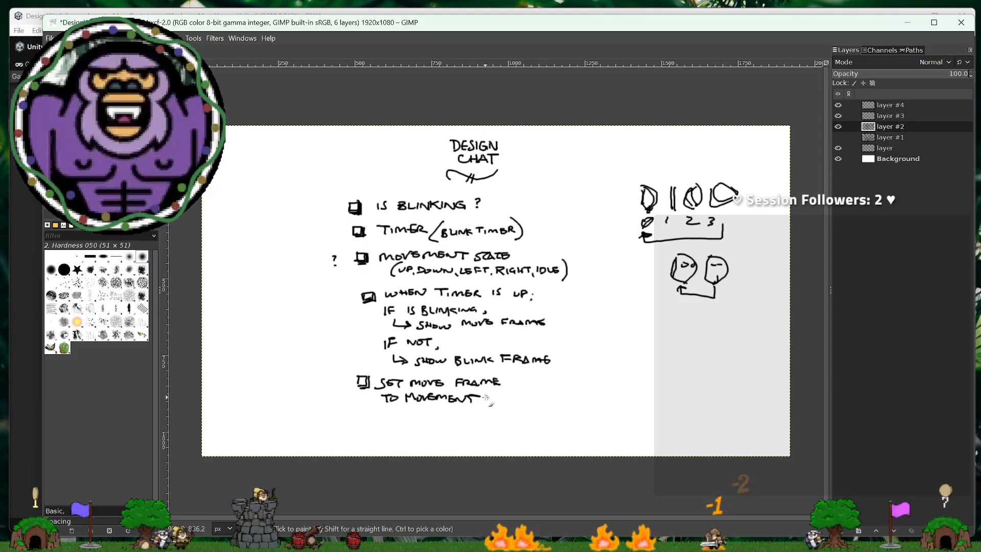
pyautogui.moveTo(492, 393)
pyautogui.mouseDown()
pyautogui.moveTo(487, 400)
pyautogui.moveTo(504, 396)
pyautogui.mouseUp()
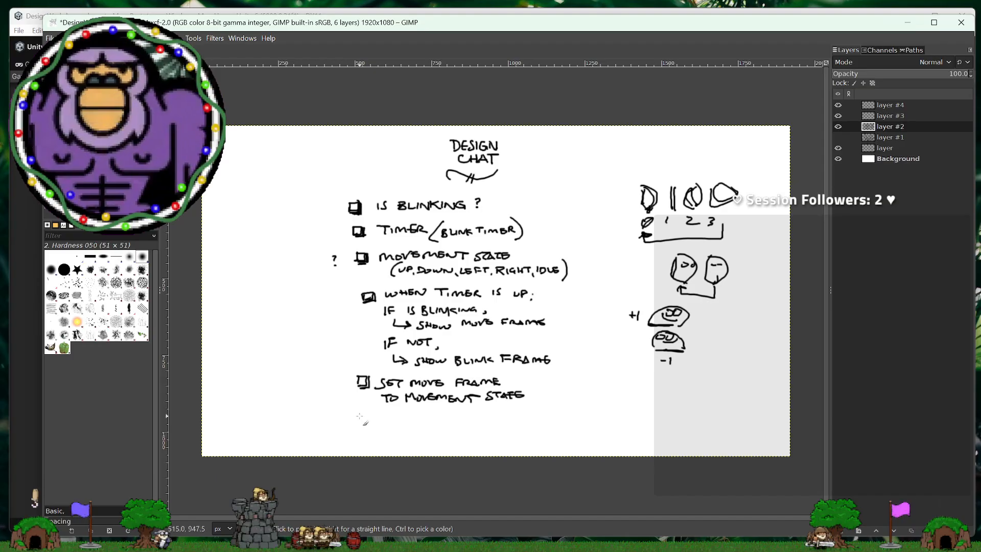
# Step: Handwrite two more checkbox items at the end of the list: "IS GOING LEFT?" and "IF MOVE STATE IS LEFT → IS GOING LEFT?"
pyautogui.moveTo(359, 417); pyautogui.dragTo(360, 425)
pyautogui.moveTo(360, 417); pyautogui.dragTo(368, 426)
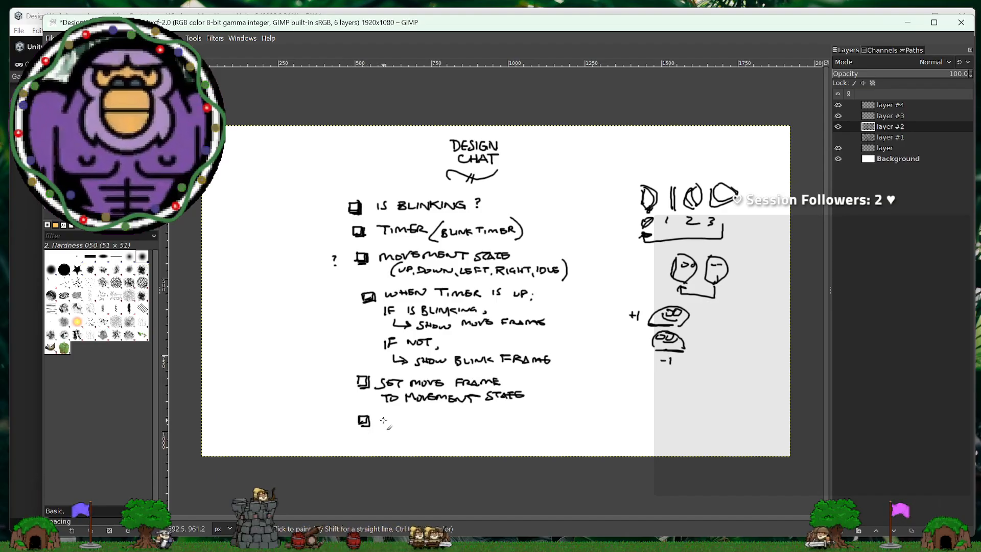
pyautogui.moveTo(385, 415)
pyautogui.mouseDown()
pyautogui.moveTo(385, 425)
pyautogui.moveTo(467, 422)
pyautogui.mouseUp()
pyautogui.hotkey('ctrl', 'z')
pyautogui.hotkey('ctrl', 'z')
pyautogui.moveTo(461, 419); pyautogui.dragTo(477, 418)
pyautogui.moveTo(473, 419); pyautogui.dragTo(485, 422)
pyautogui.click(485, 425)
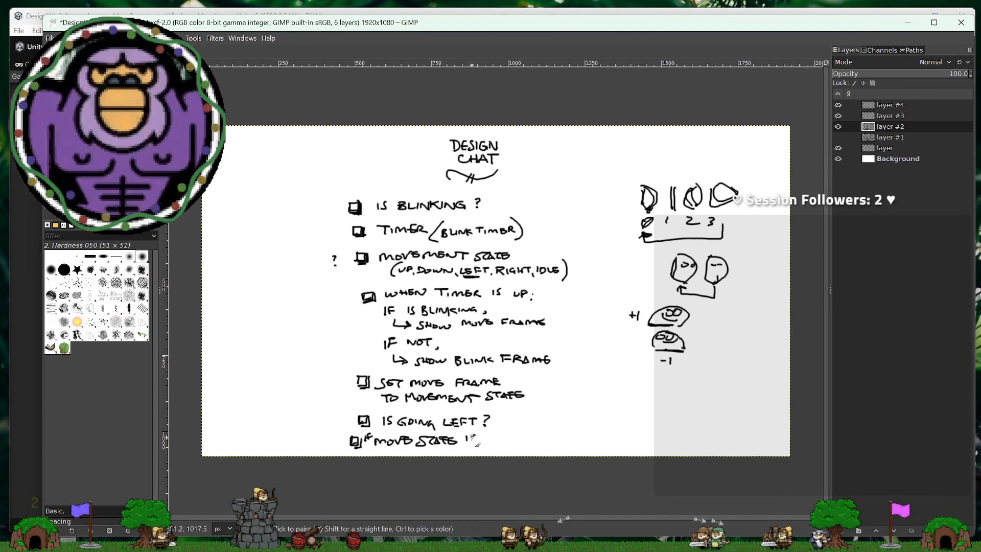
pyautogui.moveTo(490, 434)
pyautogui.mouseDown()
pyautogui.moveTo(497, 442)
pyautogui.moveTo(568, 435)
pyautogui.mouseUp()
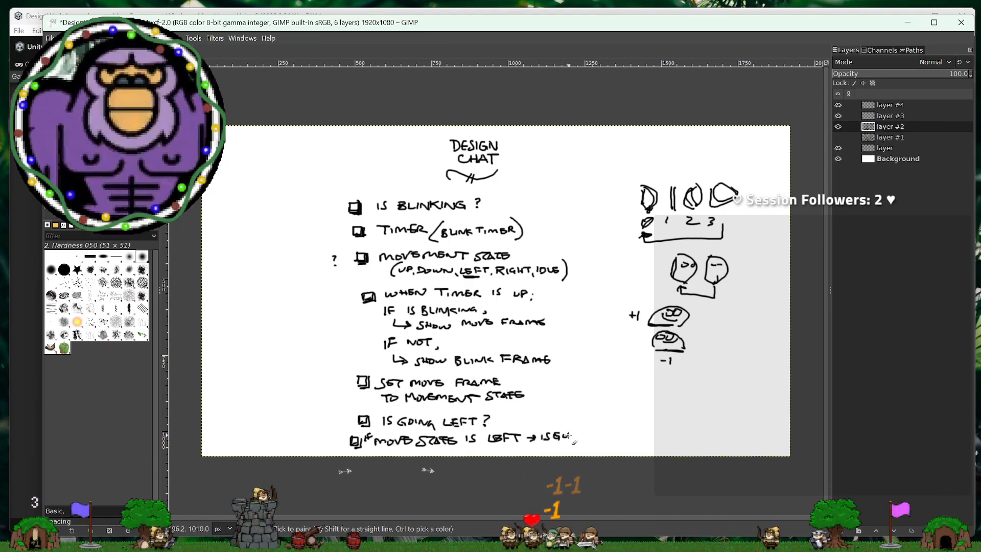
pyautogui.moveTo(595, 431); pyautogui.dragTo(625, 432)
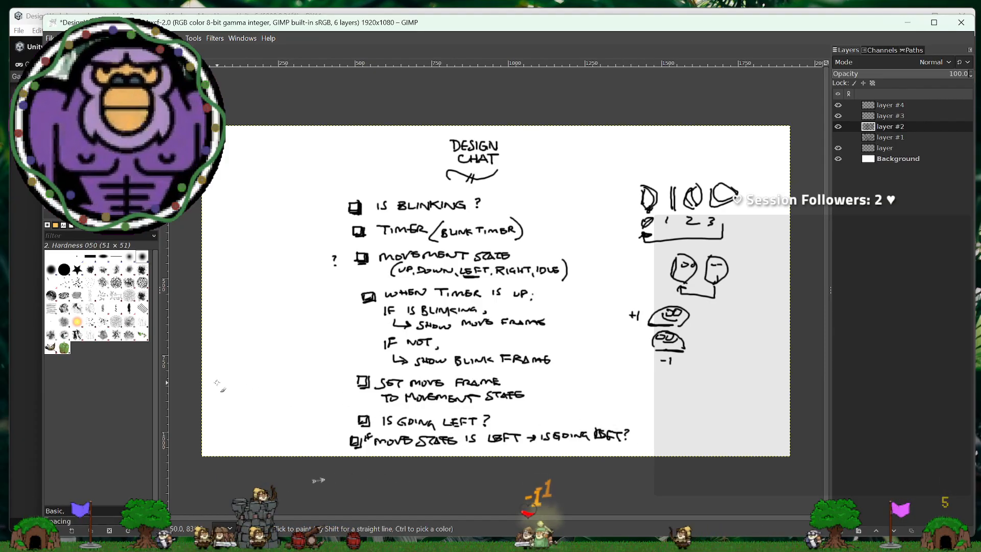
# Step: Handwrite a checkbox item "IF MOVE STATE IS RIGHT," in the blank space beside "SET MOVE FRAME" and start its second line with "IS"
pyautogui.moveTo(217, 382); pyautogui.dragTo(237, 387)
pyautogui.moveTo(238, 382); pyautogui.dragTo(241, 384)
pyautogui.moveTo(249, 382); pyautogui.dragTo(260, 382)
pyautogui.moveTo(263, 382); pyautogui.dragTo(273, 385)
pyautogui.moveTo(269, 384); pyautogui.dragTo(292, 381)
pyautogui.moveTo(290, 381); pyautogui.dragTo(297, 385)
pyautogui.moveTo(293, 384); pyautogui.dragTo(303, 381)
pyautogui.moveTo(300, 381); pyautogui.dragTo(308, 385)
pyautogui.moveTo(304, 383); pyautogui.dragTo(308, 383)
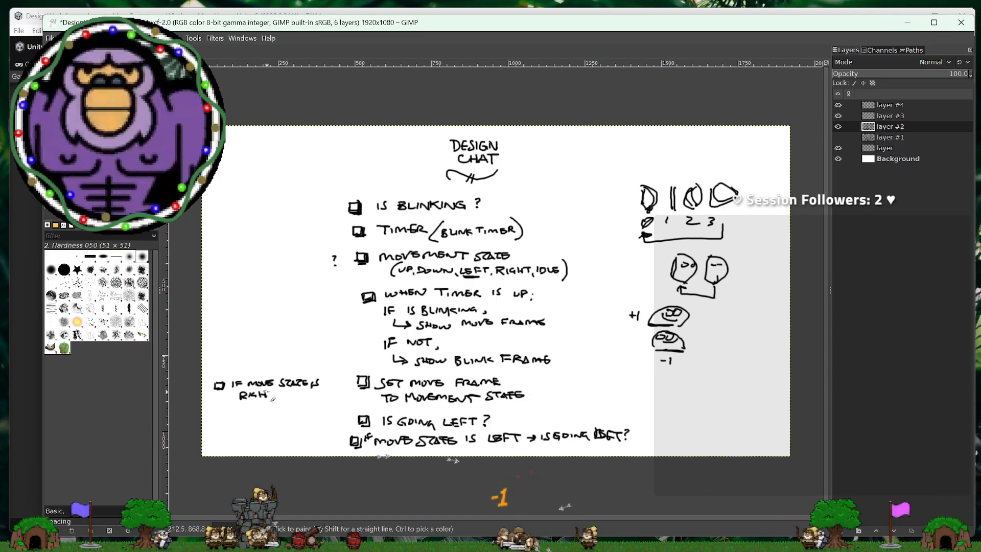
pyautogui.moveTo(272, 400); pyautogui.dragTo(220, 419)
pyautogui.moveTo(229, 411); pyautogui.dragTo(225, 418)
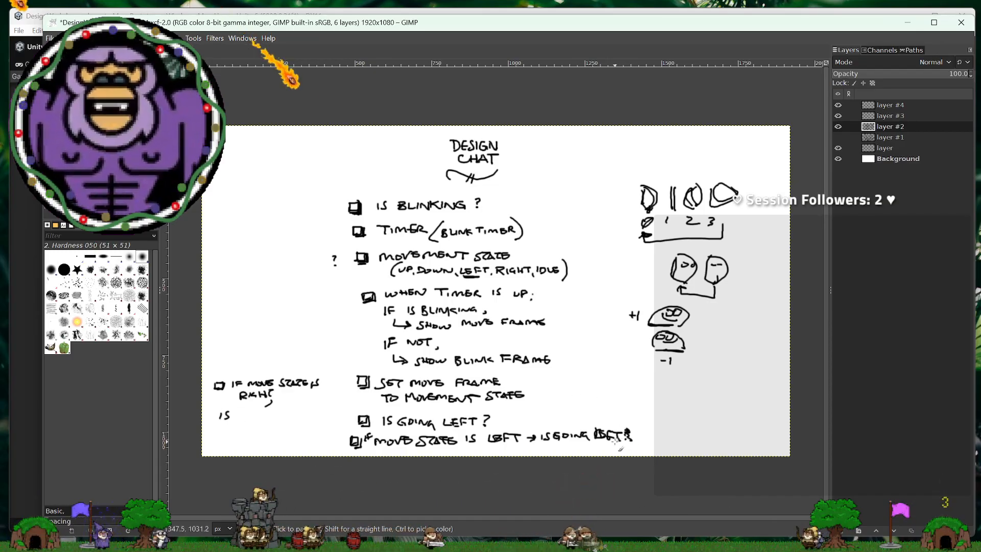
# Step: Add "= TRUE" below the end of the "IF MOVE STATE IS LEFT" line
pyautogui.moveTo(602, 445); pyautogui.dragTo(606, 445)
pyautogui.moveTo(599, 445); pyautogui.dragTo(604, 451)
pyautogui.moveTo(606, 446)
pyautogui.mouseDown()
pyautogui.moveTo(629, 450)
pyautogui.moveTo(580, 449)
pyautogui.mouseUp()
pyautogui.moveTo(574, 452); pyautogui.dragTo(580, 452)
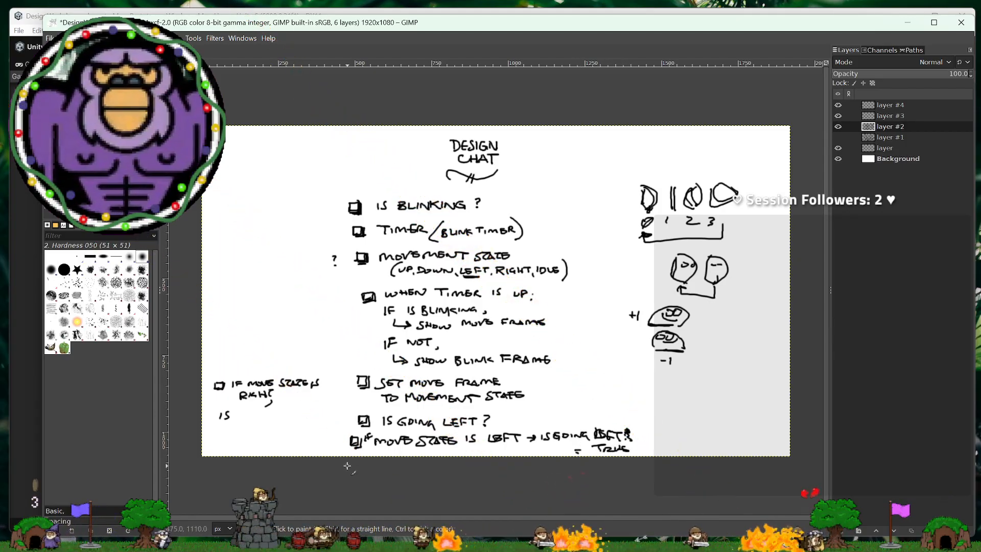
# Step: Complete the "IF MOVE STATE IS RIGHT" item with "IS GOING LEFT = FALSE" and mark the "IF MOVE STATE IS LEFT" item with an asterisk
pyautogui.moveTo(243, 411); pyautogui.dragTo(306, 415)
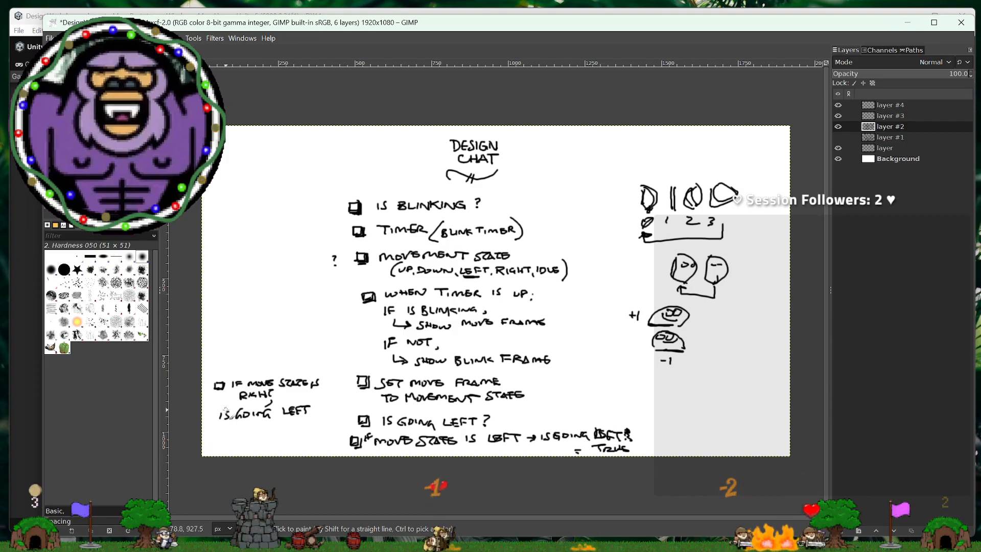
pyautogui.moveTo(233, 428); pyautogui.dragTo(242, 427)
pyautogui.moveTo(232, 433)
pyautogui.mouseDown()
pyautogui.moveTo(250, 435)
pyautogui.moveTo(256, 423)
pyautogui.mouseUp()
pyautogui.moveTo(251, 430); pyautogui.dragTo(255, 429)
pyautogui.moveTo(258, 435)
pyautogui.mouseDown()
pyautogui.moveTo(260, 425)
pyautogui.moveTo(264, 434)
pyautogui.mouseUp()
pyautogui.moveTo(258, 431); pyautogui.dragTo(262, 431)
pyautogui.moveTo(266, 426)
pyautogui.mouseDown()
pyautogui.moveTo(269, 435)
pyautogui.moveTo(290, 425)
pyautogui.mouseUp()
pyautogui.moveTo(284, 426); pyautogui.dragTo(283, 436)
pyautogui.moveTo(283, 435); pyautogui.dragTo(291, 434)
pyautogui.moveTo(284, 430); pyautogui.dragTo(289, 430)
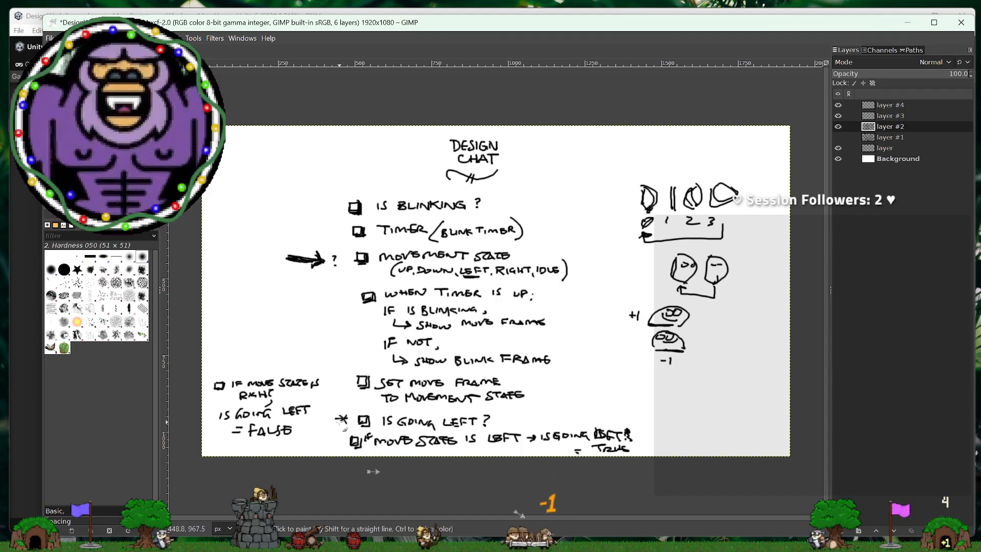
pyautogui.moveTo(331, 441); pyautogui.dragTo(341, 448)
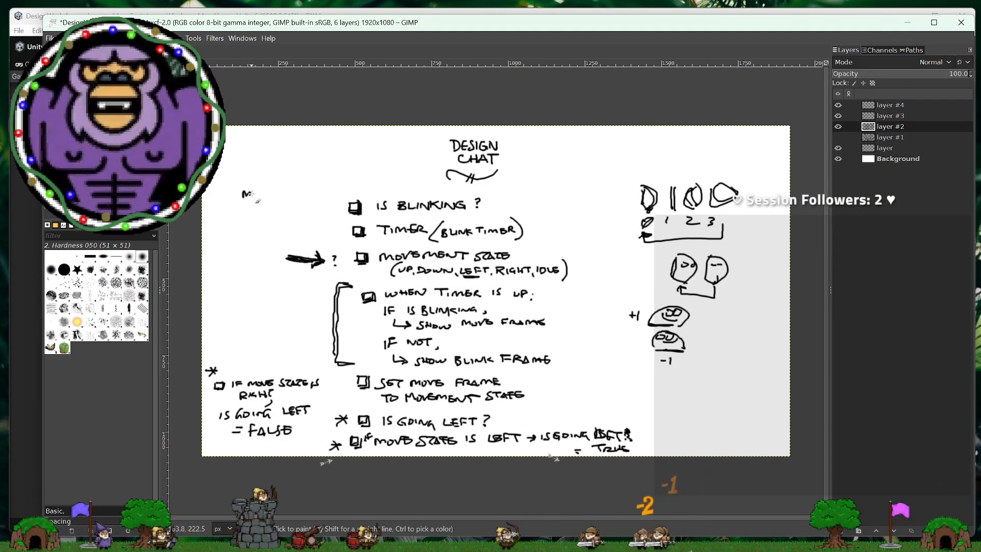
# Step: Handwrite an underlined heading "MOVE SYSTEM" beside the checklist with "MOVE DIRECTION", "VECTOR3" and "X, Y, Z" below it
pyautogui.moveTo(243, 196)
pyautogui.mouseDown()
pyautogui.moveTo(266, 190)
pyautogui.moveTo(242, 205)
pyautogui.moveTo(287, 201)
pyautogui.moveTo(236, 206)
pyautogui.moveTo(281, 212)
pyautogui.mouseUp()
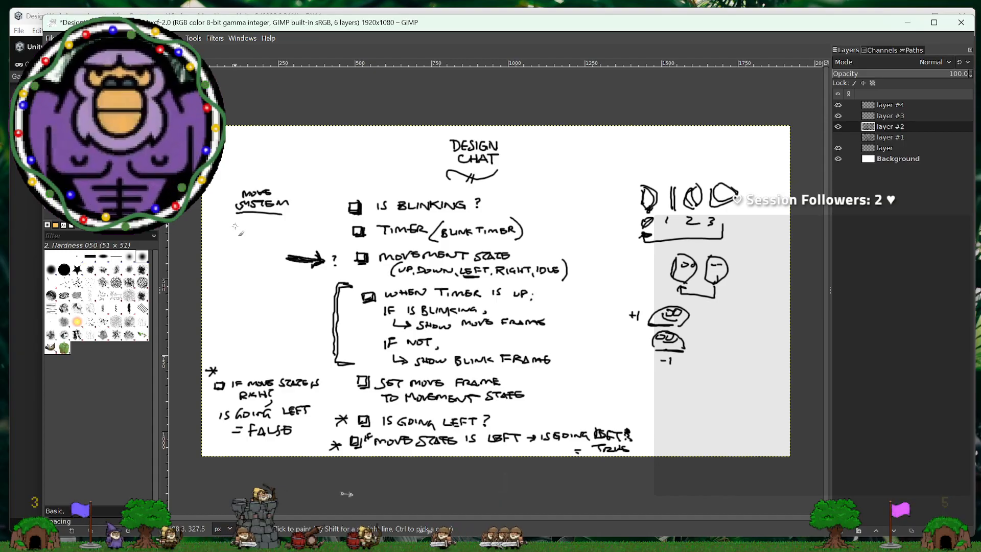
pyautogui.moveTo(233, 225); pyautogui.dragTo(273, 227)
pyautogui.moveTo(273, 220); pyautogui.dragTo(312, 225)
pyautogui.moveTo(316, 221); pyautogui.dragTo(316, 221)
pyautogui.moveTo(318, 225); pyautogui.dragTo(322, 220)
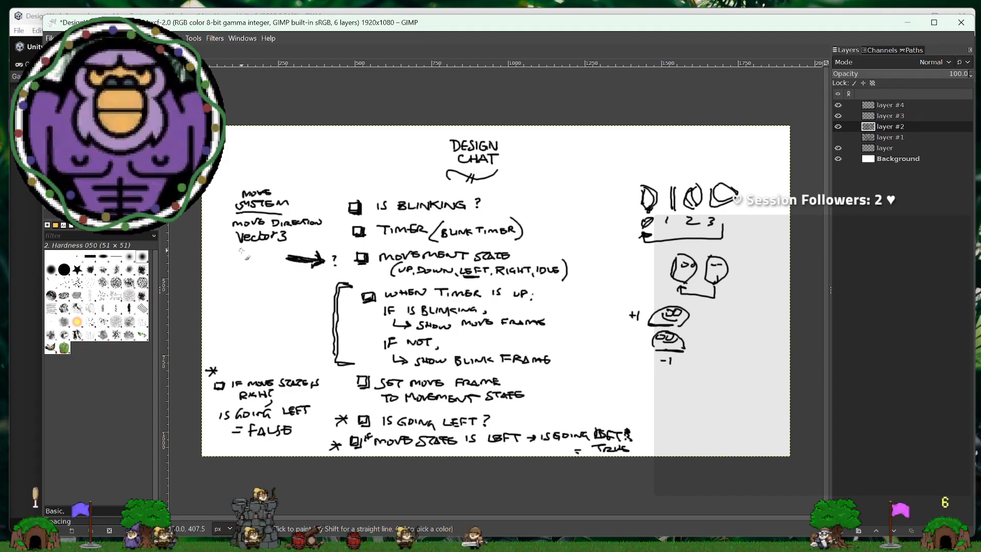
pyautogui.moveTo(238, 250); pyautogui.dragTo(251, 253)
pyautogui.moveTo(254, 250)
pyautogui.mouseDown()
pyautogui.moveTo(257, 260)
pyautogui.moveTo(269, 255)
pyautogui.mouseUp()
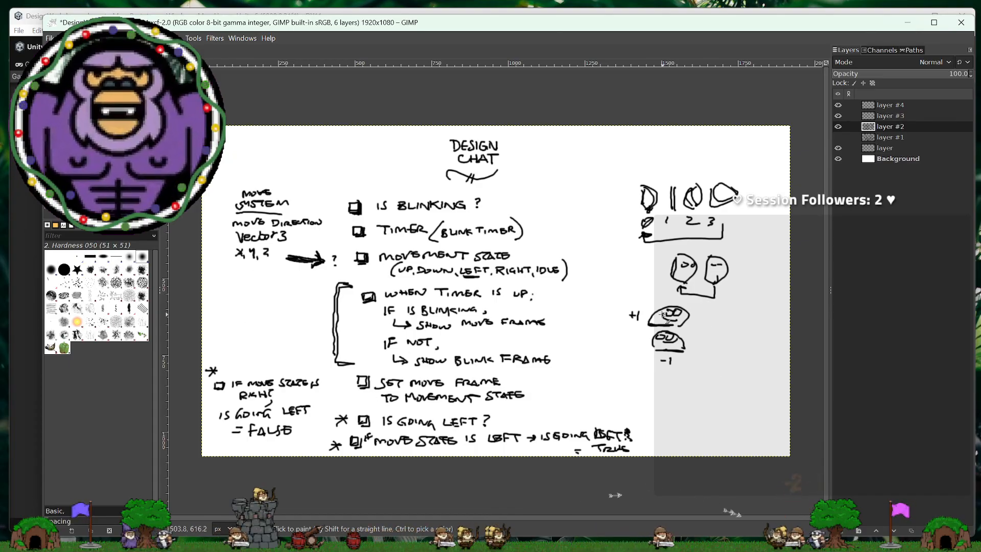
# Step: Circle the "+1" and "-1" labels by the faces, and box the "X, Y, Z" line with an arrow pointing to it
pyautogui.moveTo(644, 307); pyautogui.dragTo(643, 310)
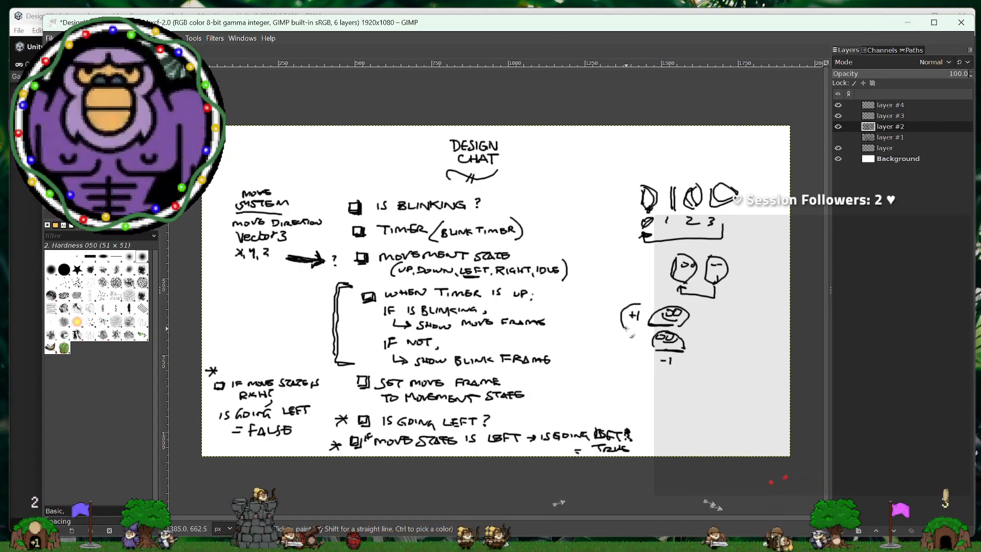
pyautogui.moveTo(659, 357)
pyautogui.mouseDown()
pyautogui.moveTo(681, 361)
pyautogui.moveTo(658, 368)
pyautogui.mouseUp()
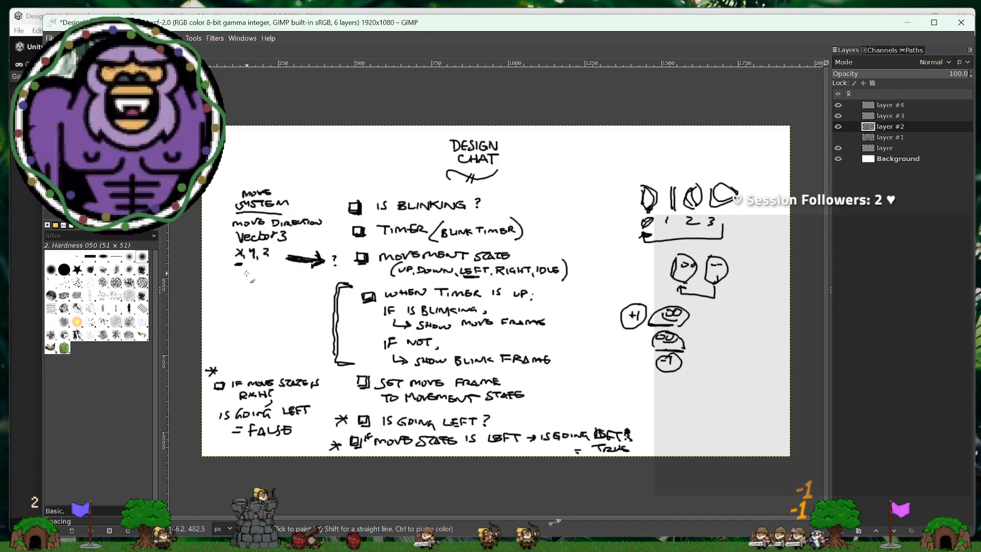
pyautogui.moveTo(235, 292); pyautogui.dragTo(256, 277)
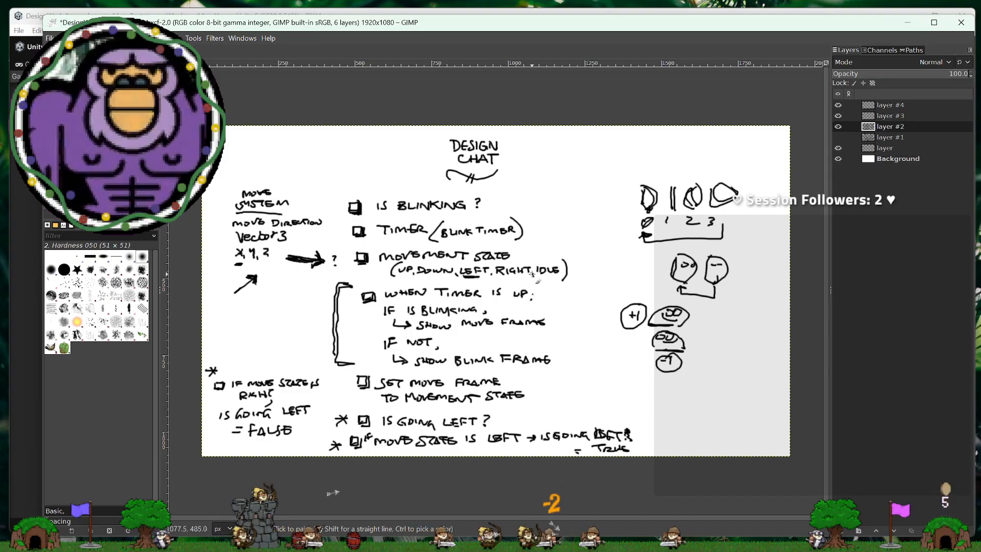
pyautogui.moveTo(277, 245)
pyautogui.mouseDown()
pyautogui.moveTo(275, 268)
pyautogui.moveTo(222, 264)
pyautogui.mouseUp()
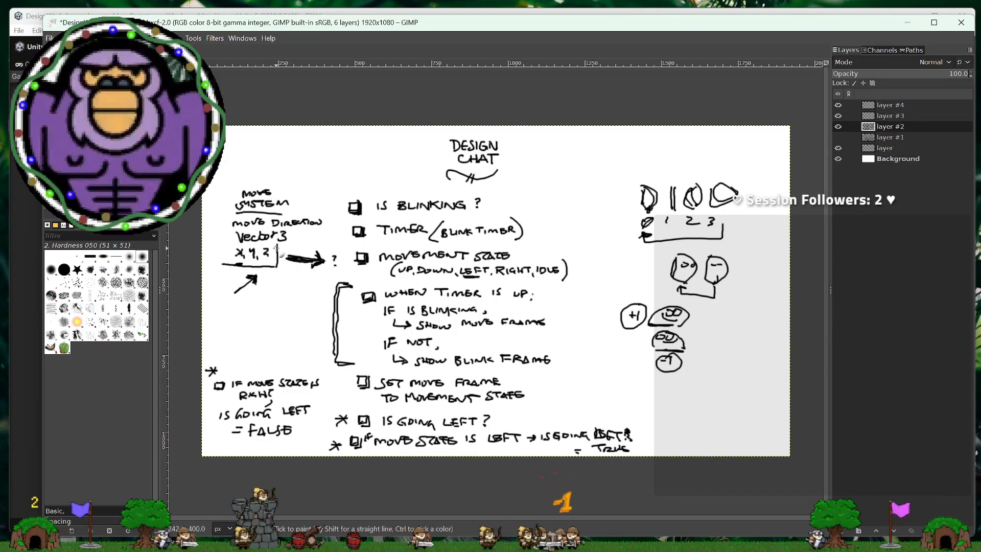
pyautogui.moveTo(276, 248); pyautogui.dragTo(227, 250)
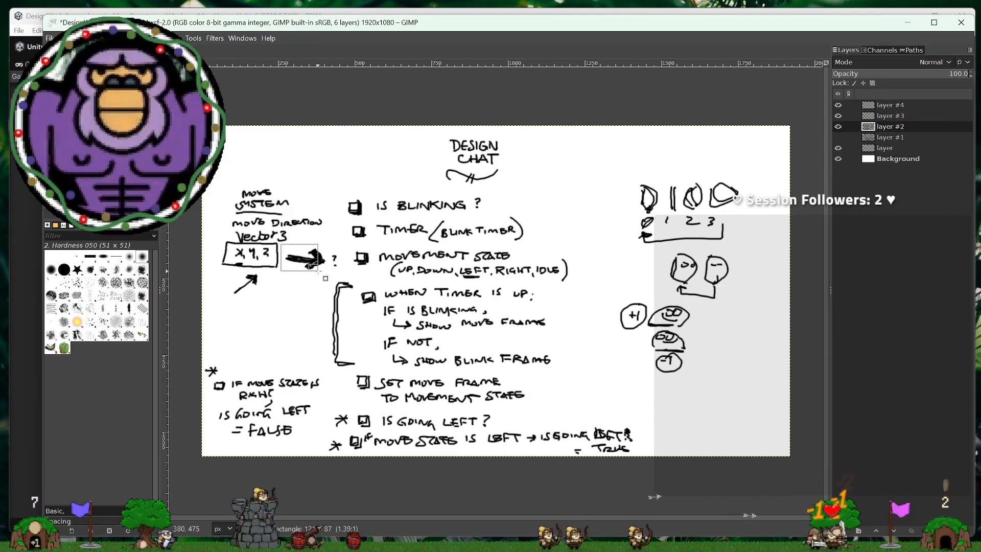
# Step: Erase the scribbled arrow right of the boxed "X, Y, Z" line and drop the selection around it
pyautogui.moveTo(327, 274); pyautogui.dragTo(327, 273)
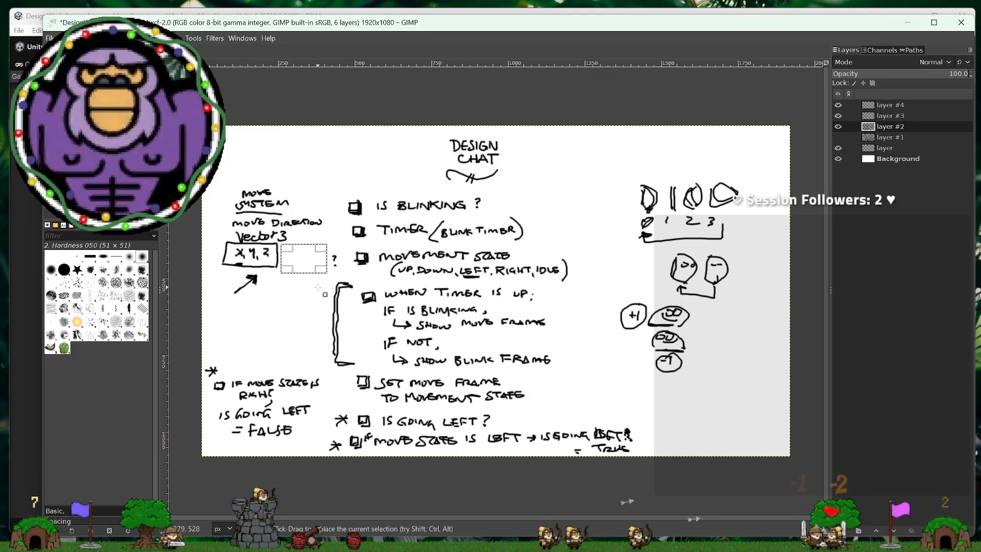
pyautogui.click(311, 282)
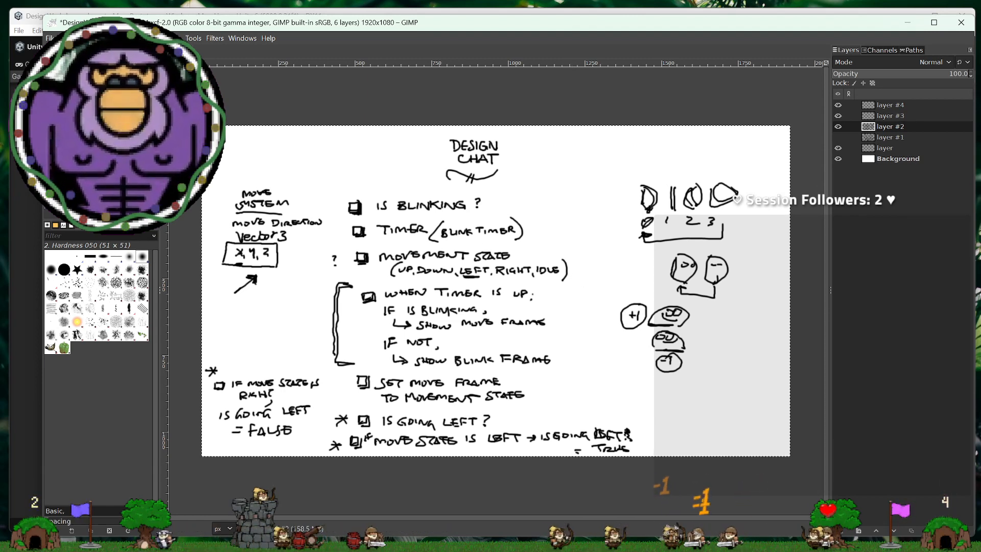
# Step: Draw a curved bracket beside the "X, Y, Z" box with an arrow from "IS GOING LEFT?", and frame the faces labelled +1 and -1
pyautogui.moveTo(290, 236)
pyautogui.mouseDown()
pyautogui.moveTo(296, 250)
pyautogui.moveTo(285, 267)
pyautogui.mouseUp()
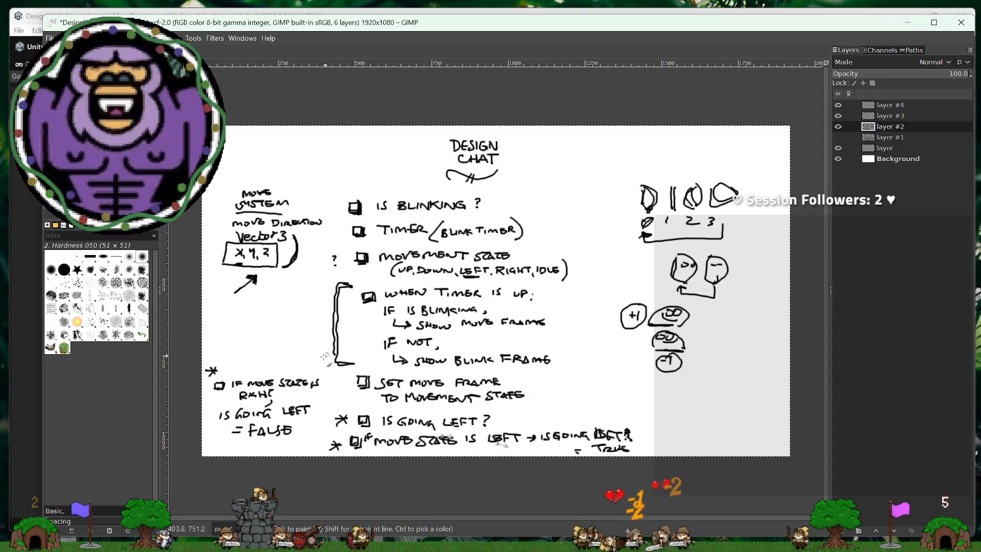
pyautogui.moveTo(347, 408); pyautogui.dragTo(295, 276)
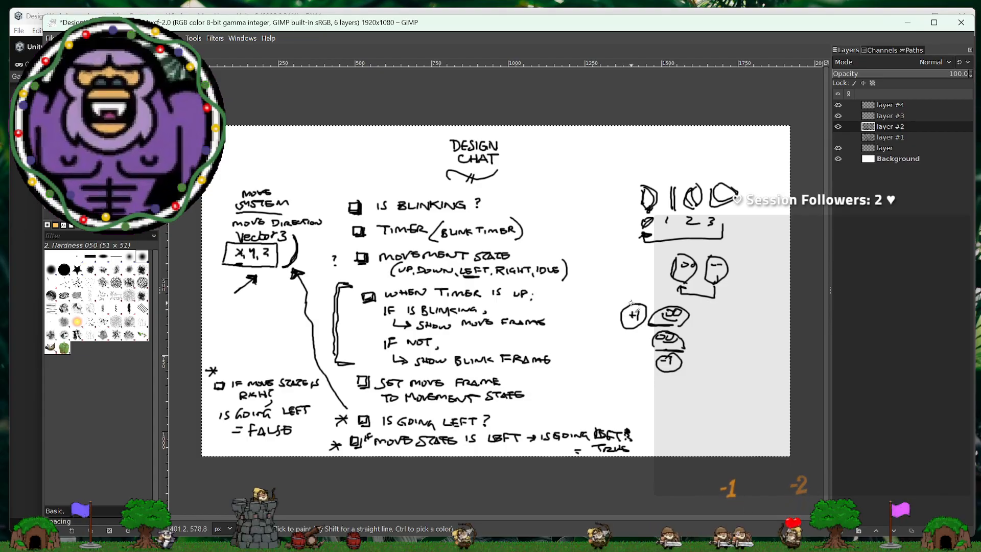
pyautogui.moveTo(693, 300)
pyautogui.mouseDown()
pyautogui.moveTo(619, 299)
pyautogui.moveTo(609, 371)
pyautogui.moveTo(699, 312)
pyautogui.mouseUp()
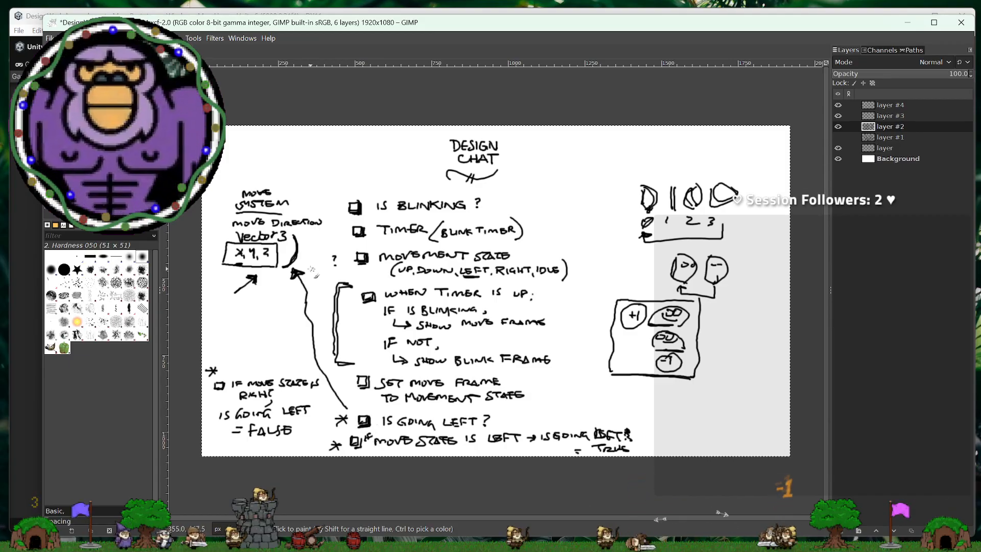
# Step: Try striking through the "MOVEMENT STATE" item and its list of directions, and undo the strokes
pyautogui.moveTo(322, 254); pyautogui.dragTo(573, 266)
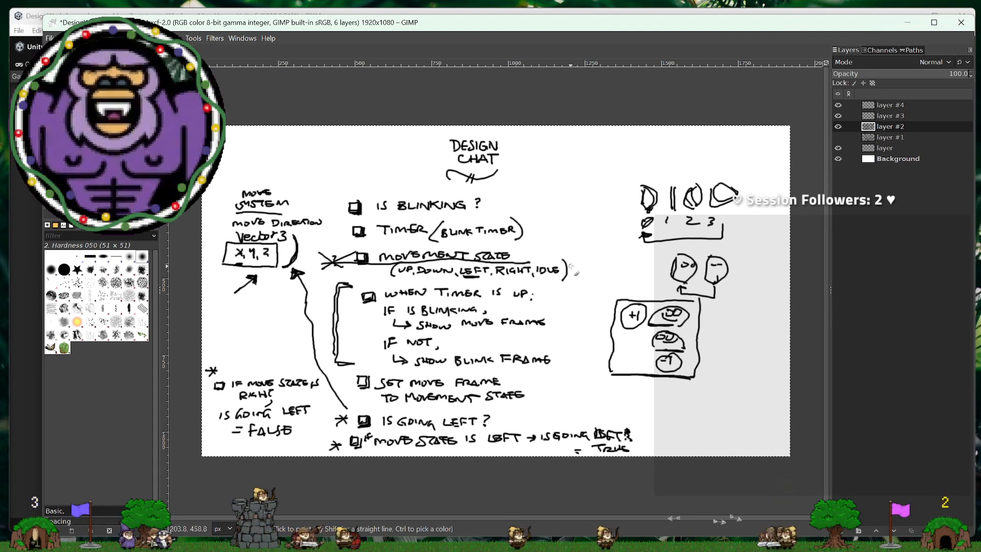
pyautogui.moveTo(443, 269)
pyautogui.mouseDown()
pyautogui.moveTo(382, 271)
pyautogui.moveTo(532, 245)
pyautogui.mouseUp()
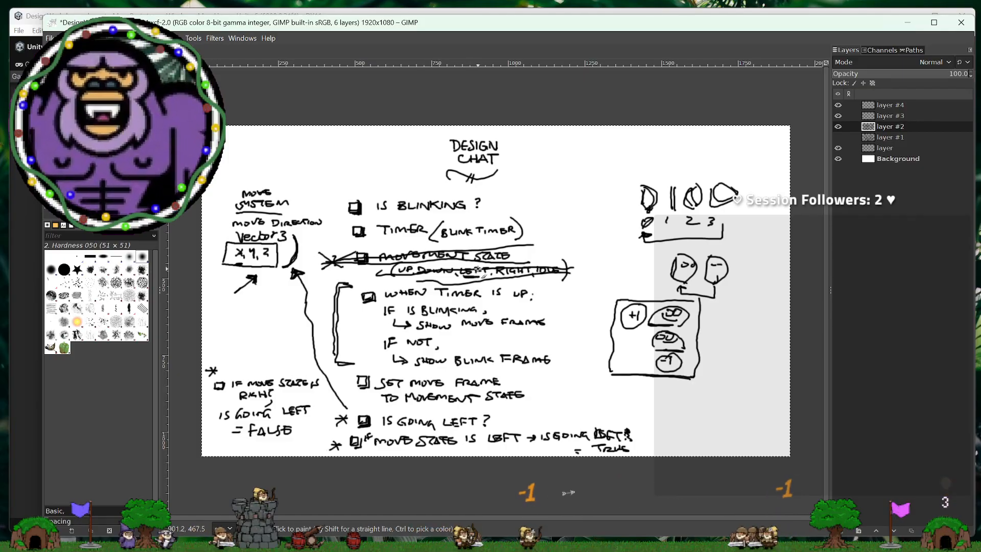
pyautogui.hotkey('ctrl', 'z')
pyautogui.hotkey('ctrl', 'z')
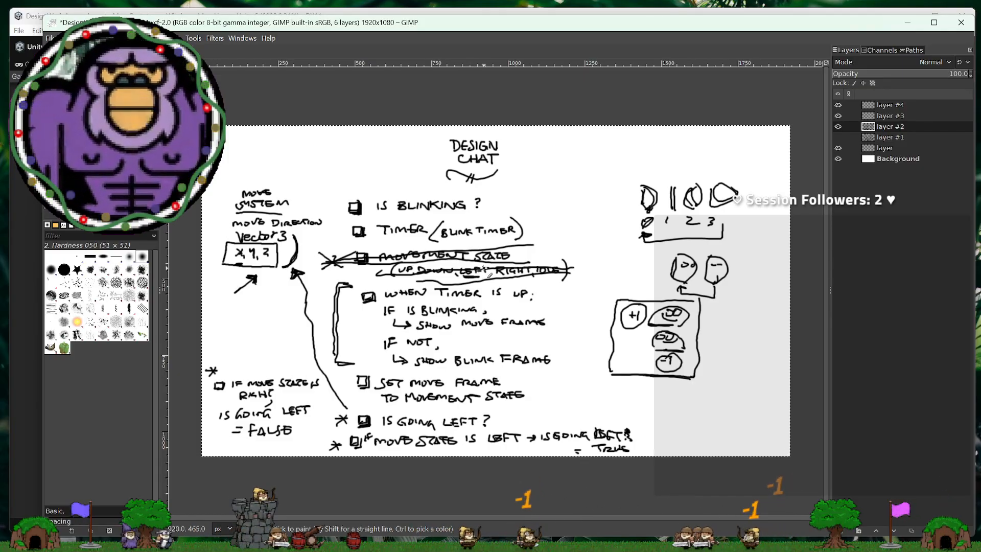
pyautogui.hotkey('ctrl', 'z')
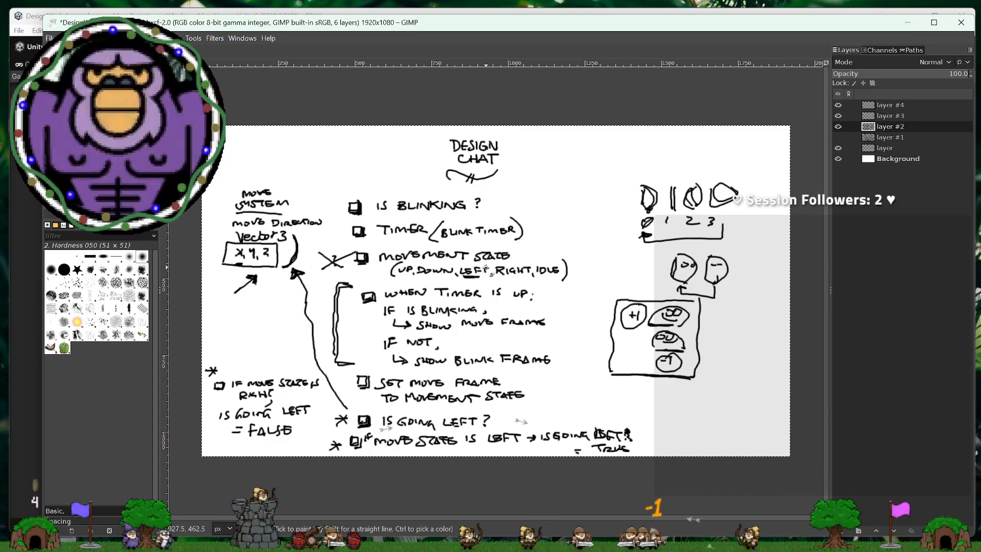
pyautogui.hotkey('ctrl', 'z')
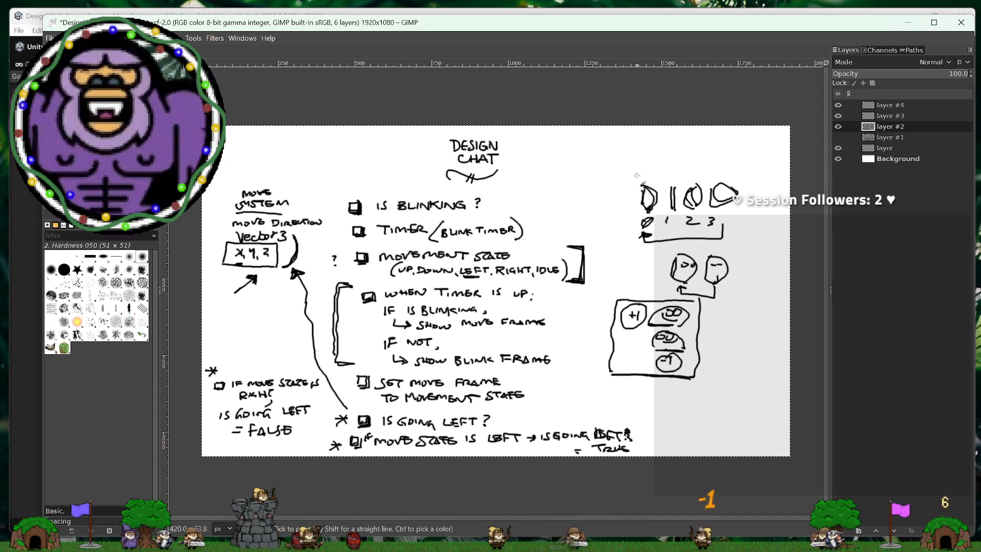
# Step: Frame the row of face drawings numbered 0 to 3, and thicken the outline around the +1 and -1 faces
pyautogui.moveTo(634, 210)
pyautogui.mouseDown()
pyautogui.moveTo(748, 183)
pyautogui.moveTo(748, 210)
pyautogui.moveTo(637, 212)
pyautogui.mouseUp()
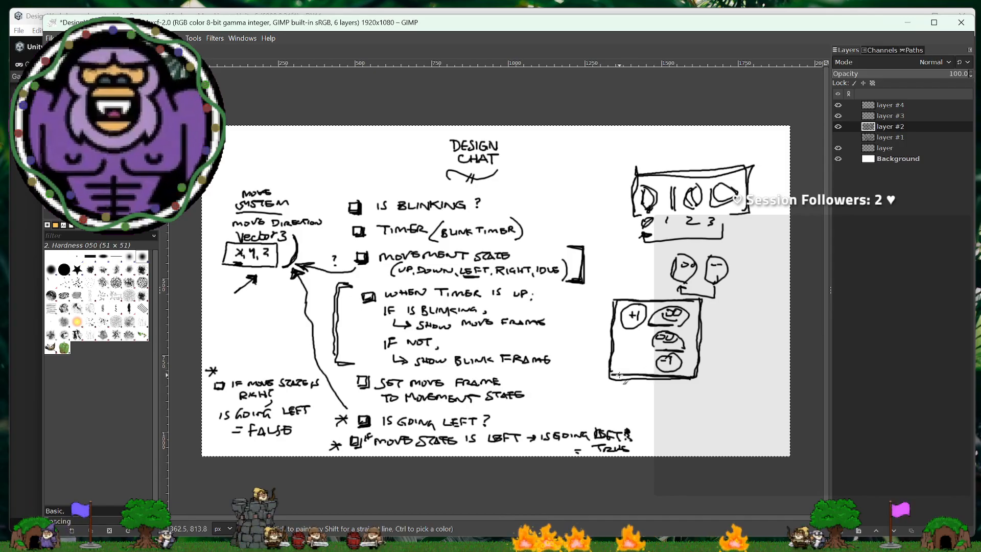
pyautogui.moveTo(617, 377); pyautogui.dragTo(687, 377)
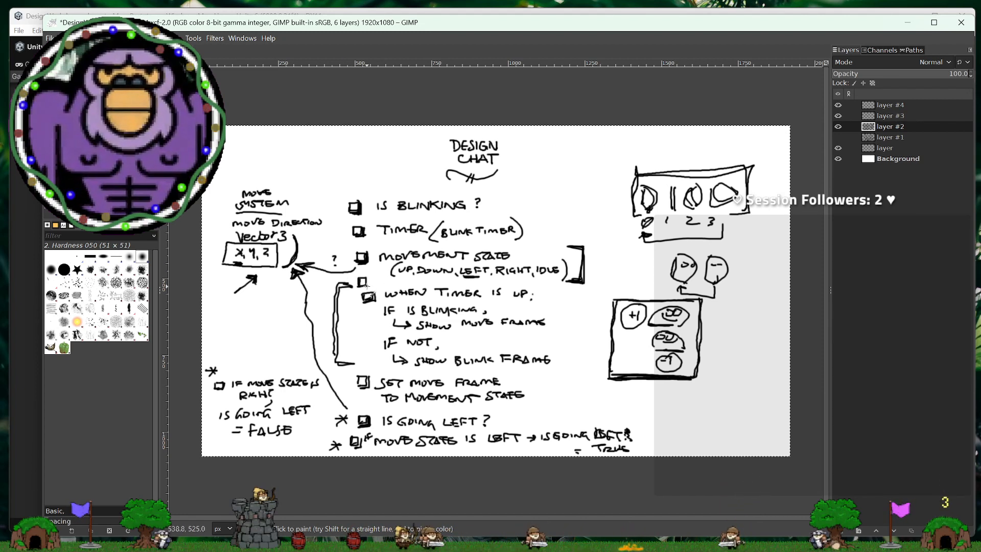
# Step: Handwrite the item "SET CHAR X SCALE BASED ON MOVEMENT DIR" below "MOVEMENT STATE", and undo that wording
pyautogui.moveTo(381, 284); pyautogui.dragTo(392, 284)
pyautogui.moveTo(390, 279); pyautogui.dragTo(404, 284)
pyautogui.moveTo(404, 279); pyautogui.dragTo(415, 284)
pyautogui.moveTo(411, 282); pyautogui.dragTo(423, 285)
pyautogui.moveTo(419, 283); pyautogui.dragTo(426, 285)
pyautogui.moveTo(426, 279); pyautogui.dragTo(482, 285)
pyautogui.moveTo(483, 281); pyautogui.dragTo(488, 280)
pyautogui.moveTo(484, 282); pyautogui.dragTo(489, 283)
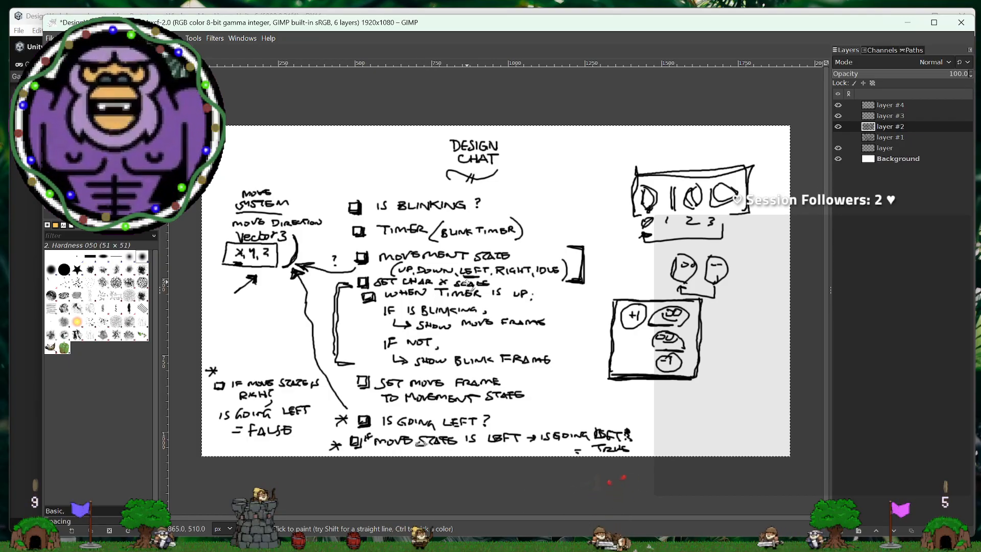
pyautogui.moveTo(496, 278)
pyautogui.mouseDown()
pyautogui.moveTo(566, 282)
pyautogui.moveTo(546, 283)
pyautogui.moveTo(576, 284)
pyautogui.mouseUp()
pyautogui.moveTo(578, 285); pyautogui.dragTo(583, 289)
pyautogui.moveTo(579, 287); pyautogui.dragTo(606, 284)
pyautogui.moveTo(610, 285); pyautogui.dragTo(609, 290)
pyautogui.moveTo(607, 286); pyautogui.dragTo(615, 285)
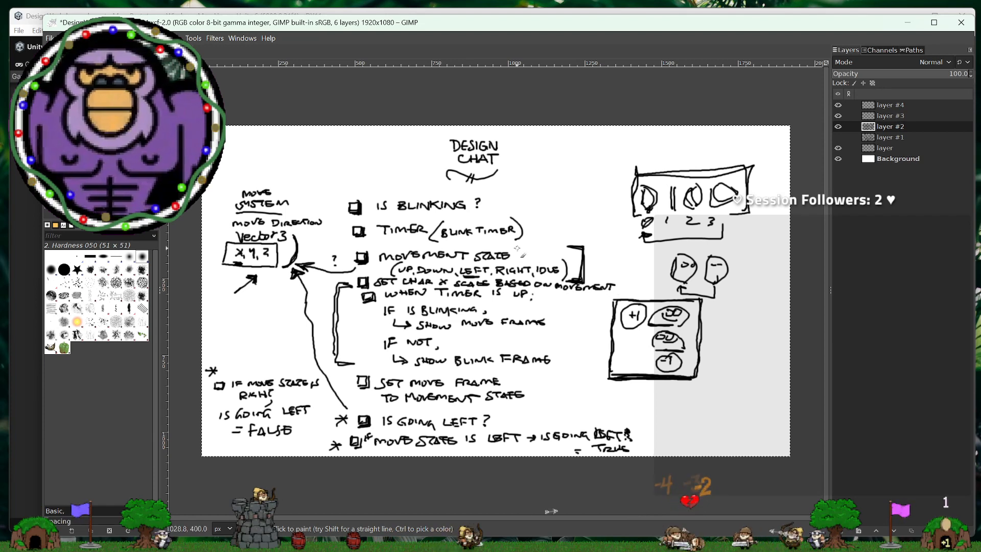
pyautogui.moveTo(564, 293); pyautogui.dragTo(584, 299)
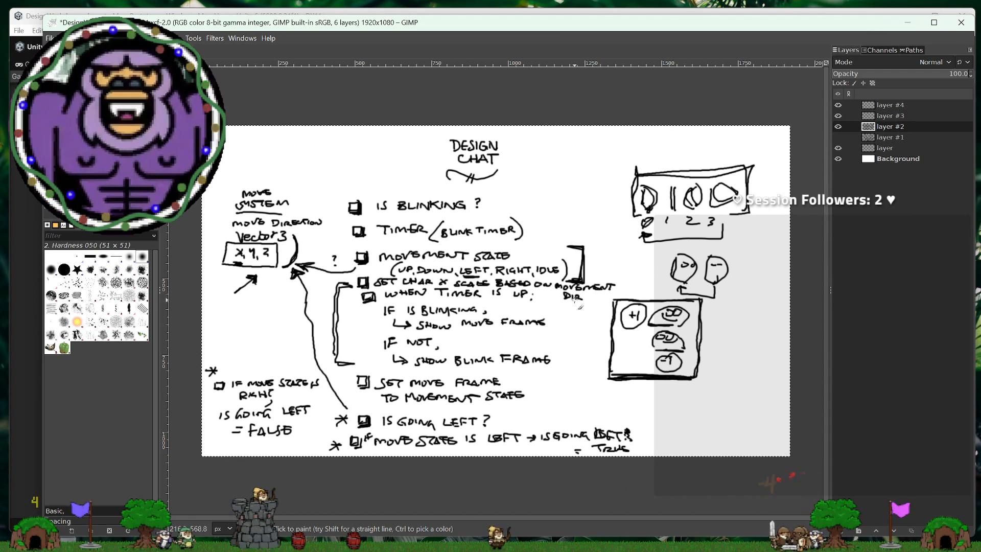
pyautogui.hotkey('ctrl', 'z')
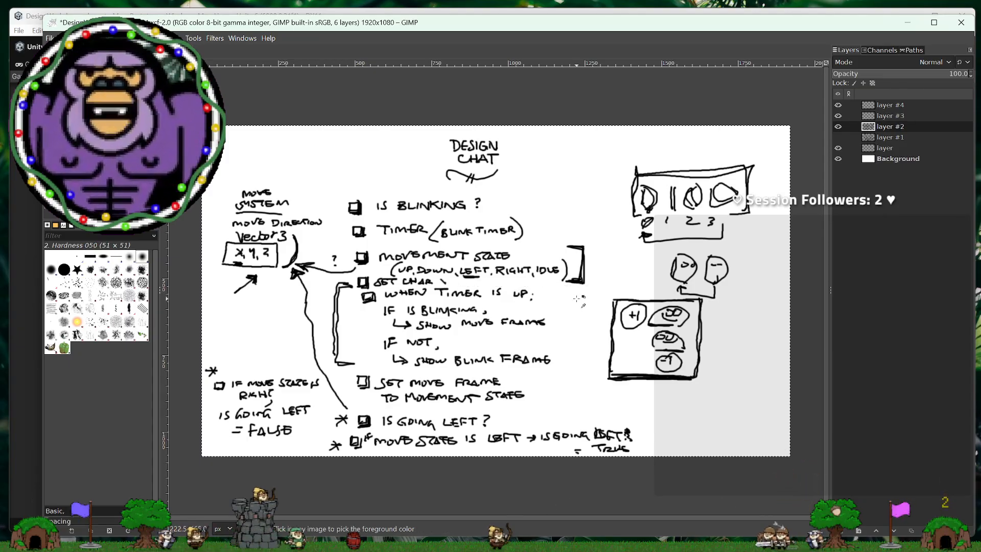
pyautogui.hotkey('ctrl', 'z')
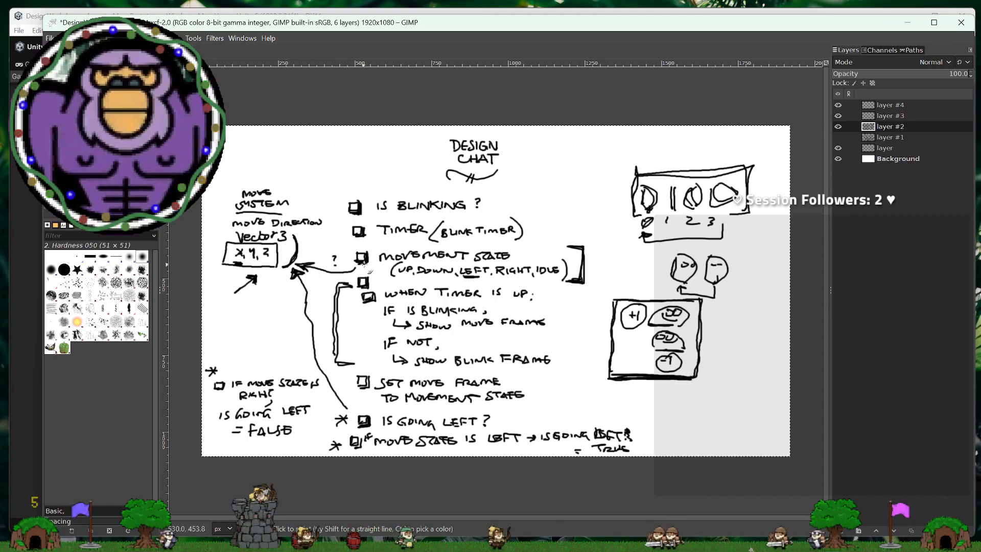
# Step: Handwrite "IF X MOVE DIR" beside the empty checkbox below the "MOVEMENT STATE" item
pyautogui.moveTo(377, 278); pyautogui.dragTo(382, 286)
pyautogui.moveTo(382, 283); pyautogui.dragTo(403, 285)
pyautogui.moveTo(403, 278); pyautogui.dragTo(397, 285)
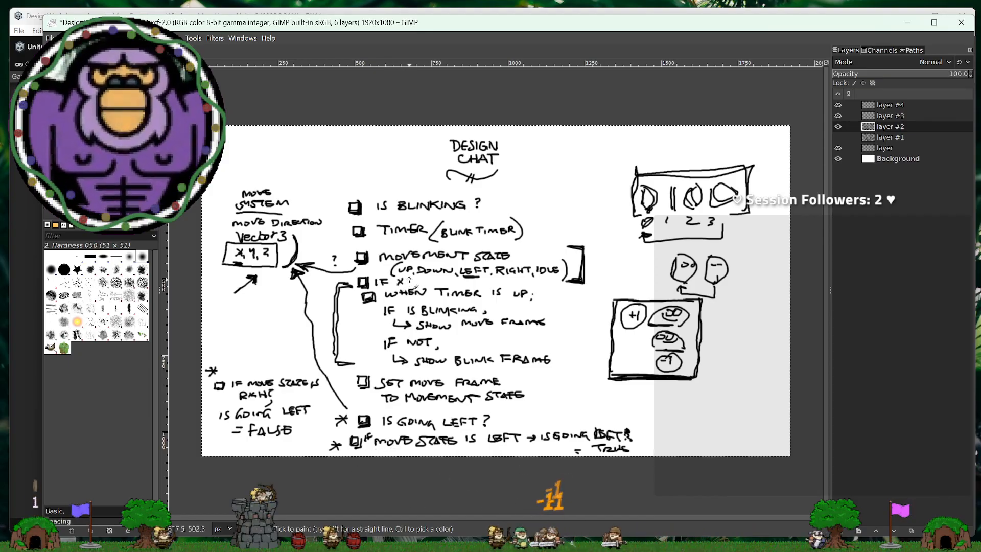
pyautogui.moveTo(411, 284)
pyautogui.mouseDown()
pyautogui.moveTo(437, 285)
pyautogui.moveTo(419, 282)
pyautogui.moveTo(462, 286)
pyautogui.mouseUp()
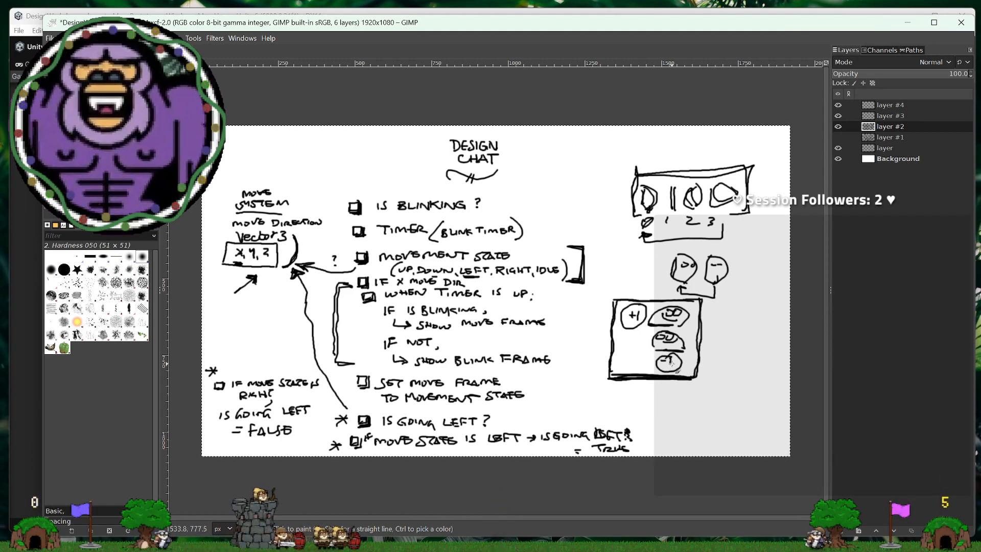
# Step: Switch to Unity, run the character movement prototype, move the character left, right, up and down, and stop the run
pyautogui.hotkey('alt', 'Tab')
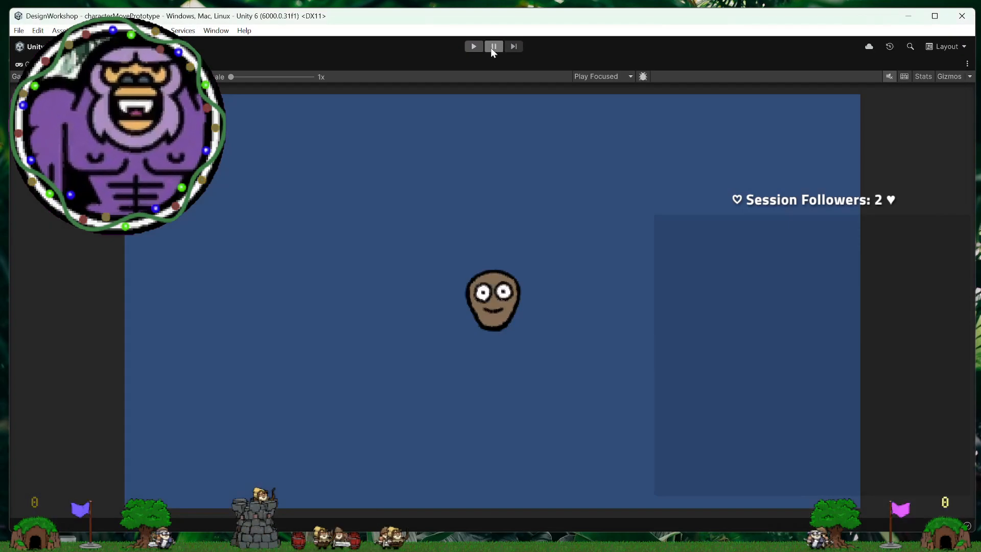
pyautogui.click(480, 47)
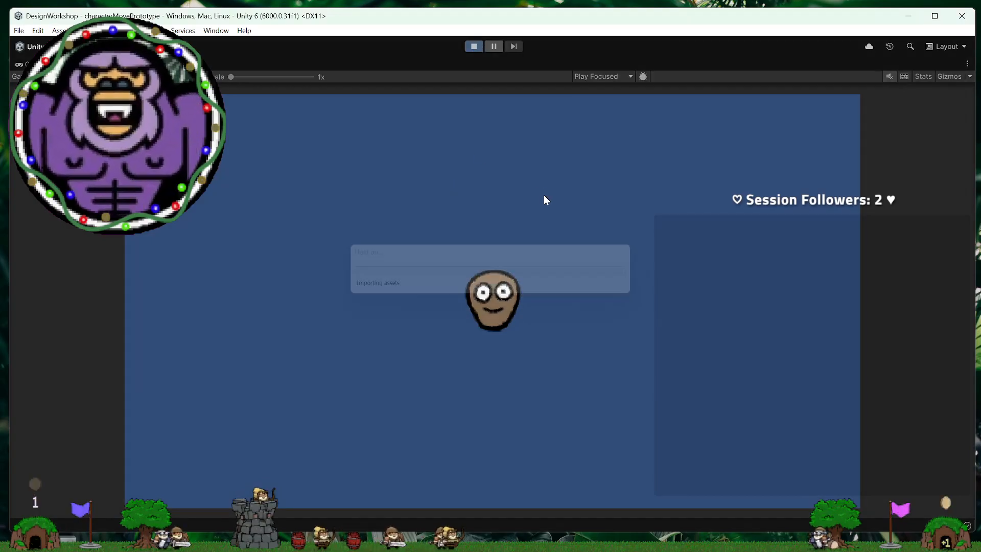
pyautogui.press('a')
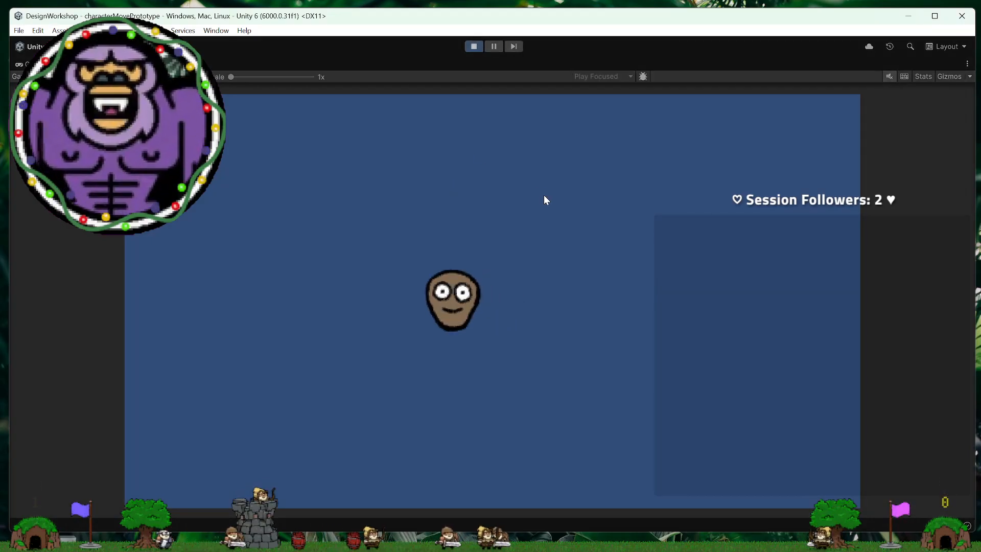
pyautogui.press('d')
pyautogui.press('a')
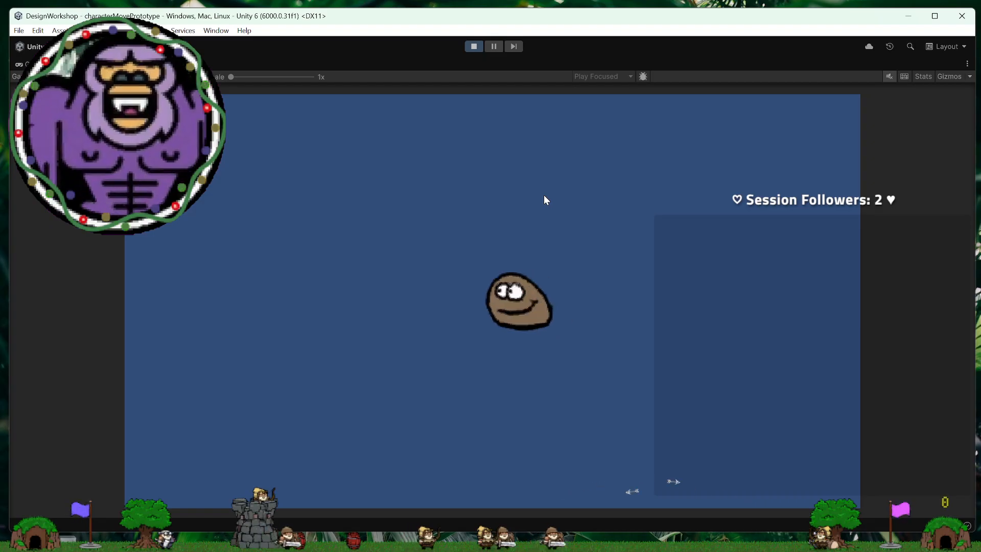
pyautogui.press('w')
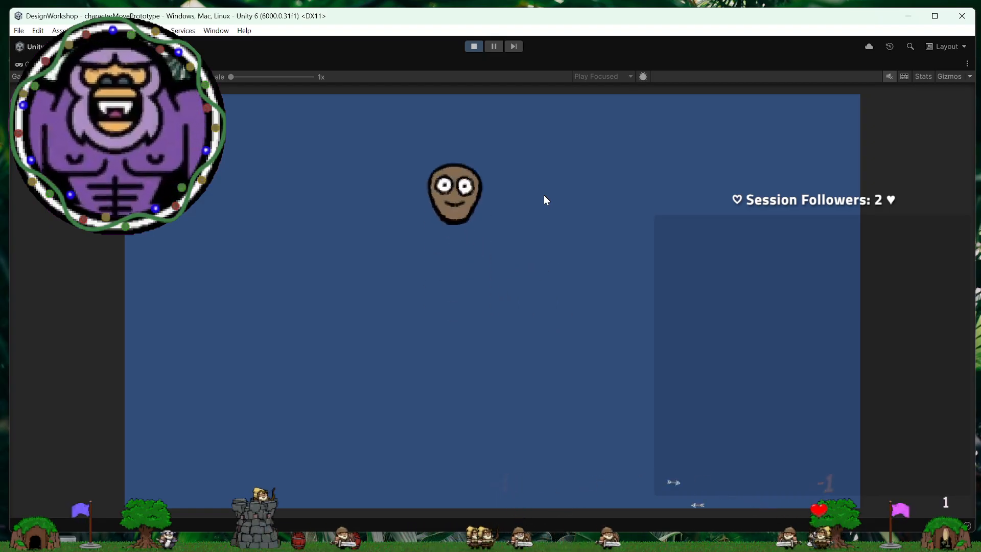
pyautogui.press('d')
pyautogui.press('s')
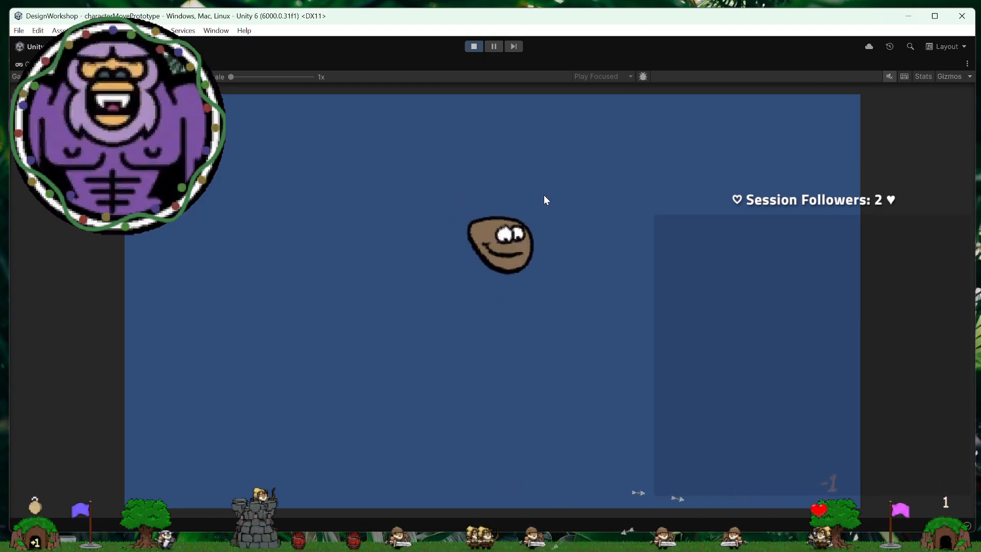
pyautogui.press('w')
pyautogui.press('w')
pyautogui.press('a')
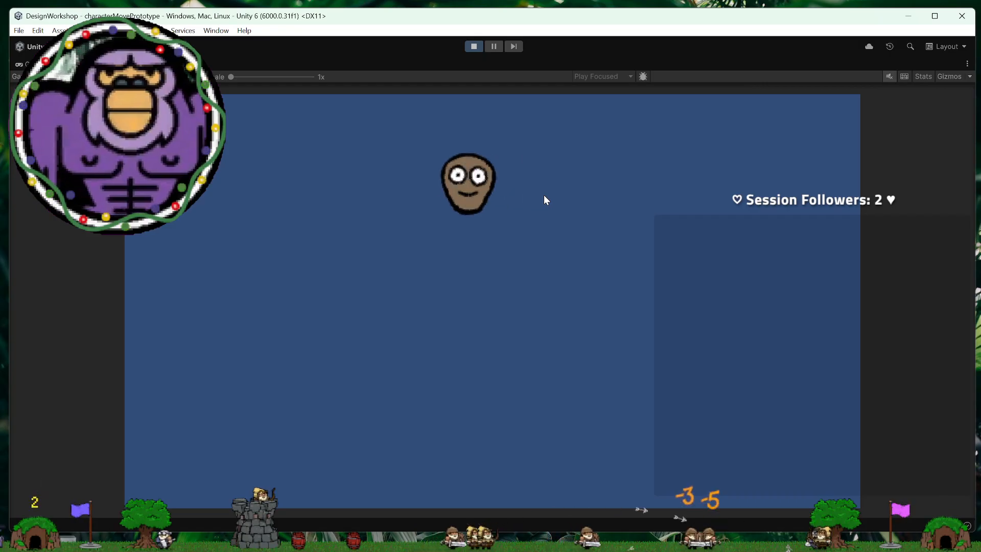
pyautogui.press('s')
pyautogui.press('s')
pyautogui.press('d')
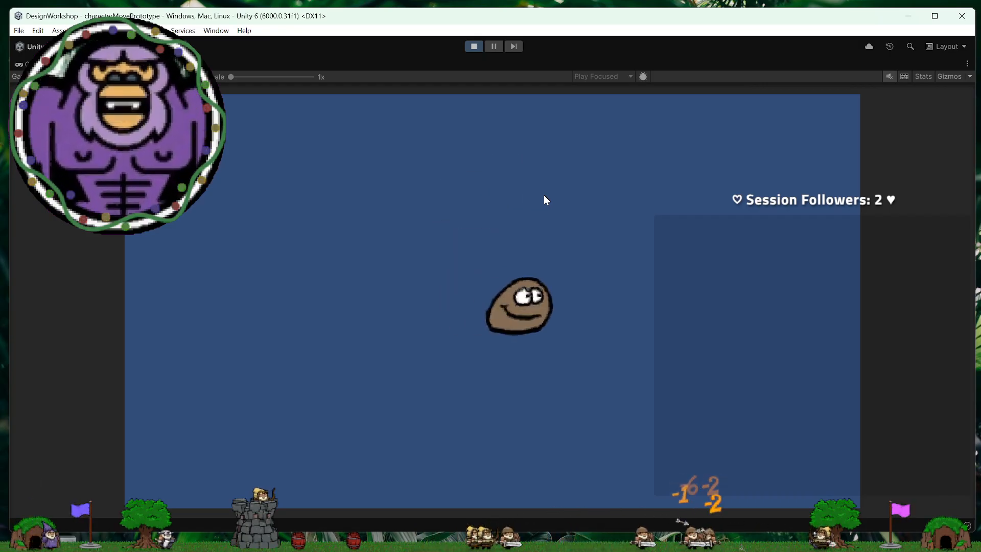
pyautogui.press('a')
pyautogui.press('d')
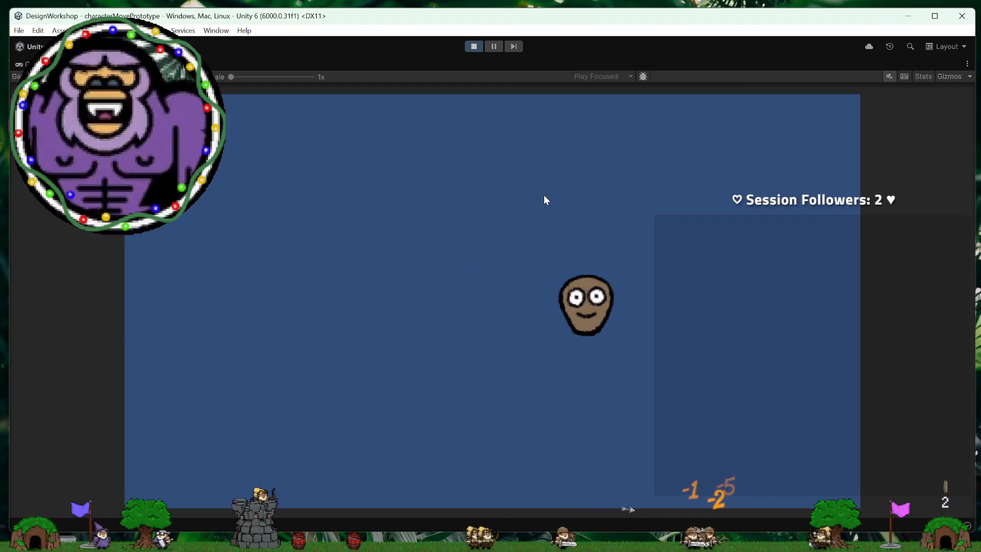
pyautogui.press('w')
pyautogui.press('w')
pyautogui.press('s')
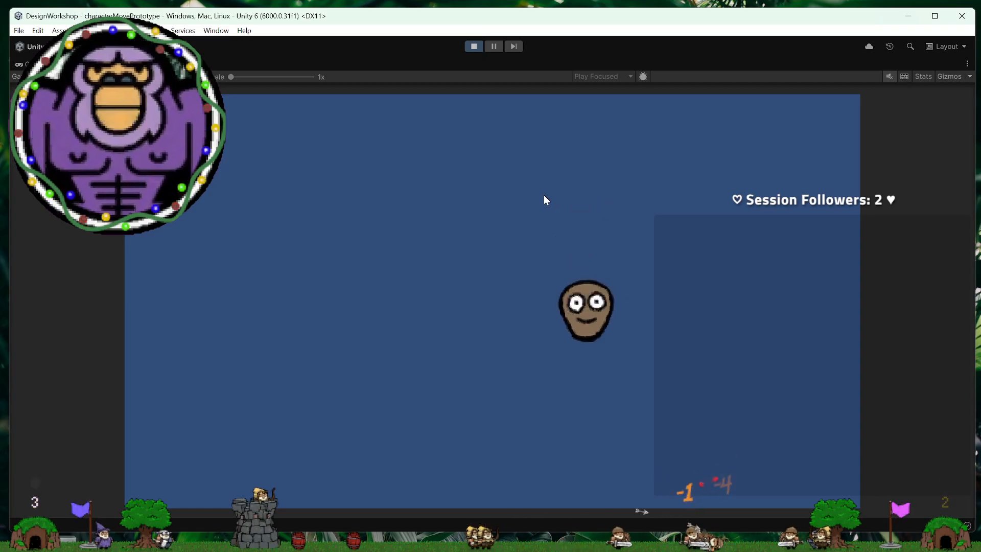
pyautogui.press('w')
pyautogui.press('a')
pyautogui.press('s')
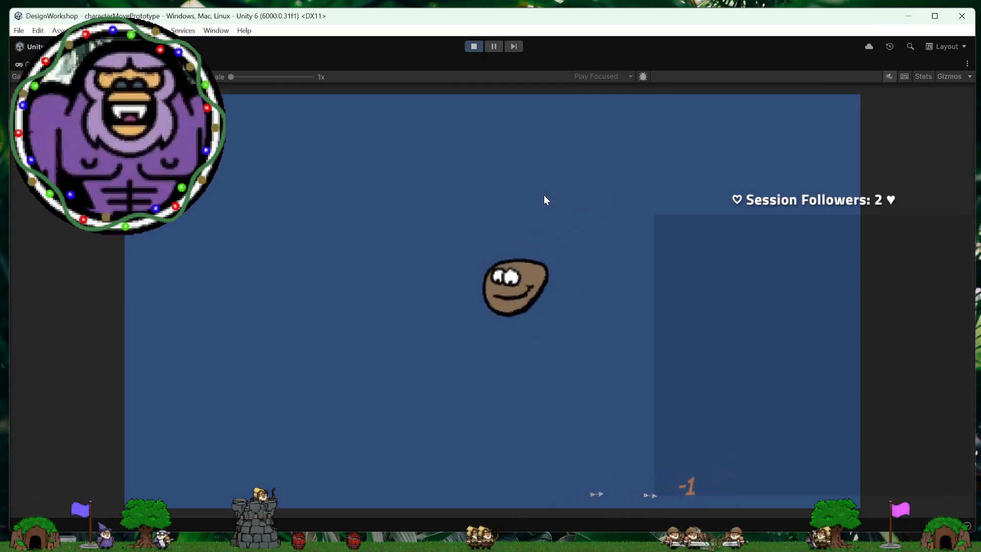
pyautogui.press('w')
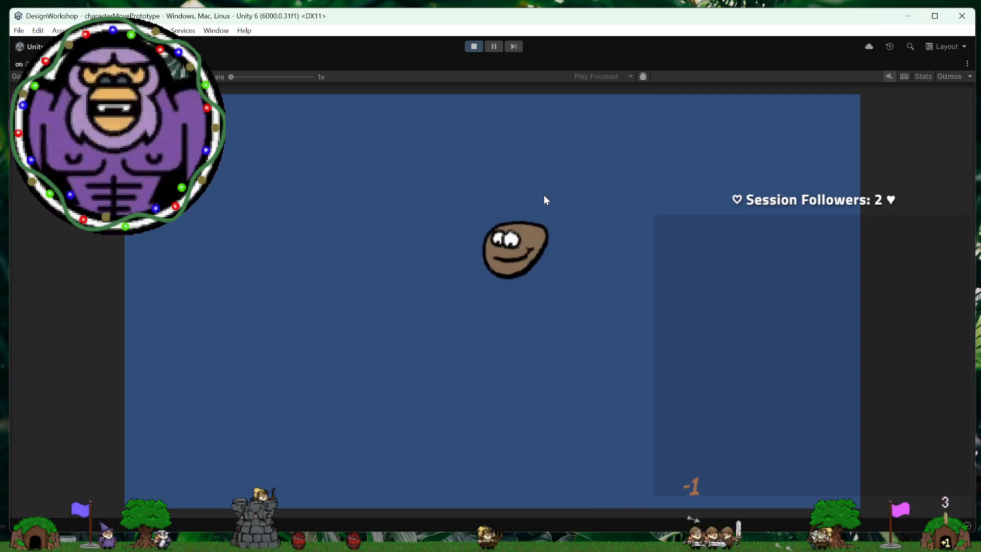
pyautogui.press('s')
pyautogui.press('d')
pyautogui.press('s')
pyautogui.press('w')
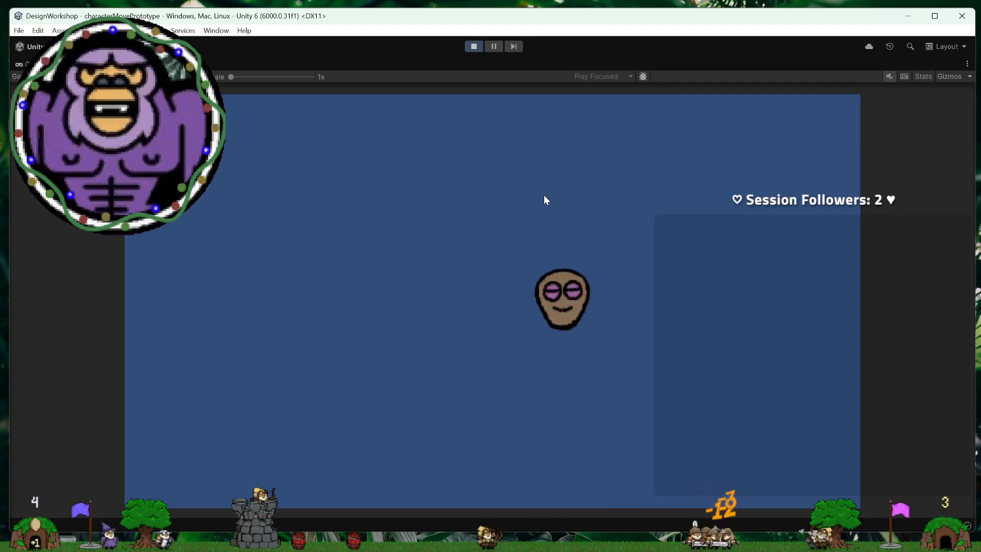
pyautogui.click(475, 49)
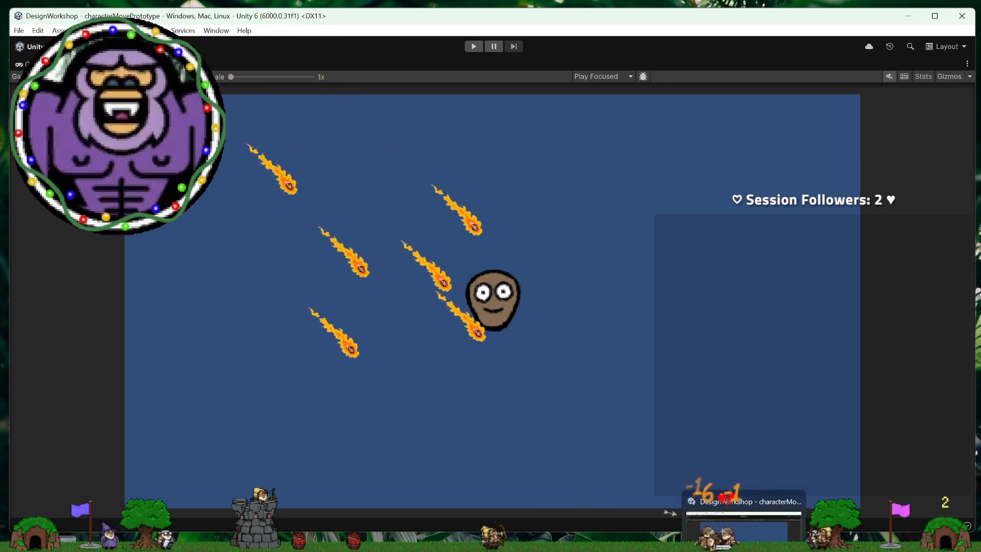
# Step: Switch back to the GIMP sketch and undo the last mark after "IF X MOVE DIR"
pyautogui.click(722, 543)
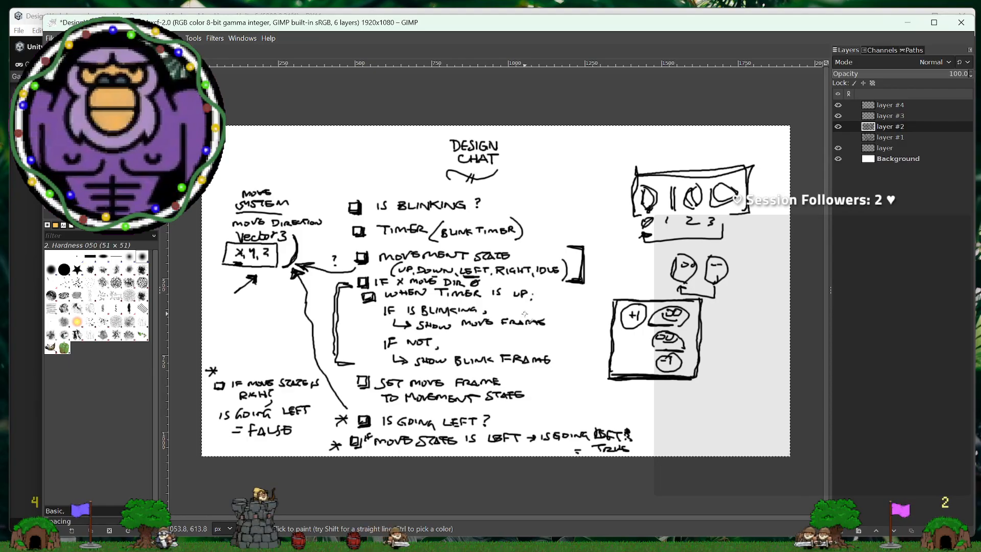
pyautogui.hotkey('ctrl', 'z')
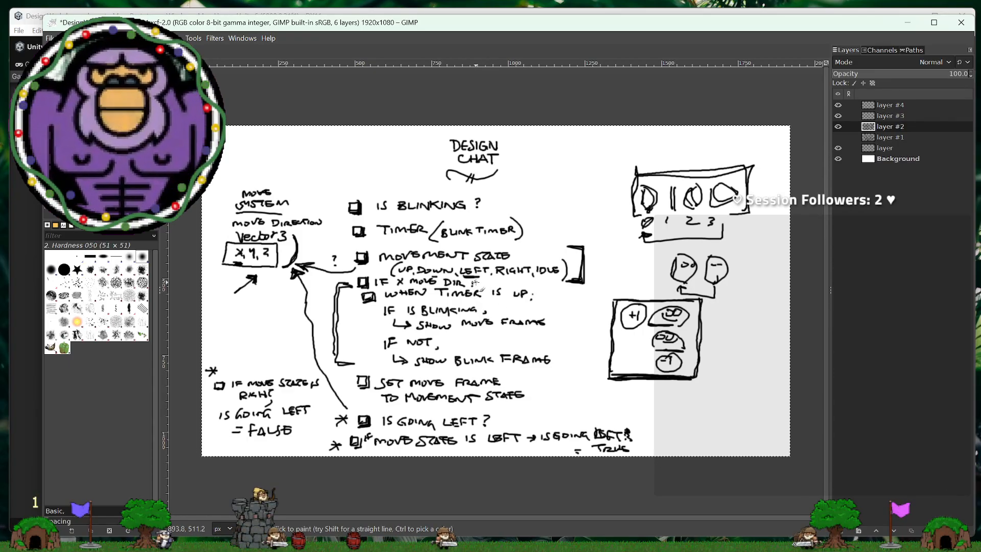
# Step: Handwrite "!= 0, CHAR X SCALE =" after "IF X MOVE DIR" in the item below "MOVEMENT STATE"
pyautogui.moveTo(486, 284); pyautogui.dragTo(495, 276)
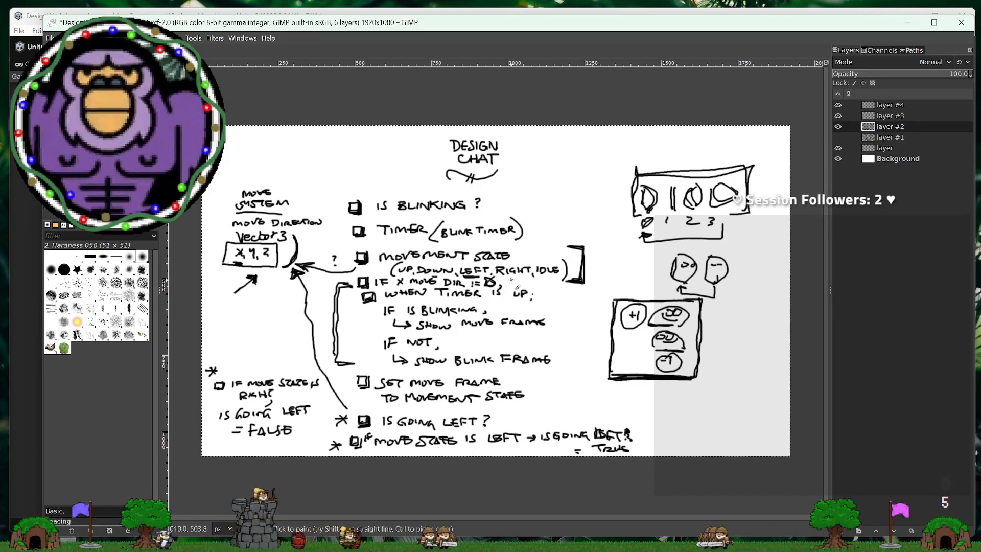
pyautogui.moveTo(511, 279); pyautogui.dragTo(519, 284)
pyautogui.moveTo(516, 282); pyautogui.dragTo(529, 284)
pyautogui.moveTo(524, 283); pyautogui.dragTo(531, 285)
pyautogui.moveTo(532, 280); pyautogui.dragTo(543, 285)
pyautogui.moveTo(543, 281); pyautogui.dragTo(549, 286)
pyautogui.moveTo(555, 282); pyautogui.dragTo(569, 288)
pyautogui.moveTo(564, 286); pyautogui.dragTo(574, 288)
pyautogui.moveTo(575, 283); pyautogui.dragTo(578, 283)
pyautogui.moveTo(574, 288); pyautogui.dragTo(591, 287)
# Step: Handwrite "MOVE DIR X" below "CHAR X SCALE =" to complete the item's assignment
pyautogui.moveTo(586, 290)
pyautogui.mouseDown()
pyautogui.moveTo(554, 297)
pyautogui.moveTo(566, 292)
pyautogui.mouseUp()
pyautogui.moveTo(568, 292); pyautogui.dragTo(581, 303)
pyautogui.moveTo(581, 296); pyautogui.dragTo(589, 302)
pyautogui.moveTo(593, 302); pyautogui.dragTo(570, 306)
pyautogui.moveTo(570, 301); pyautogui.dragTo(565, 307)
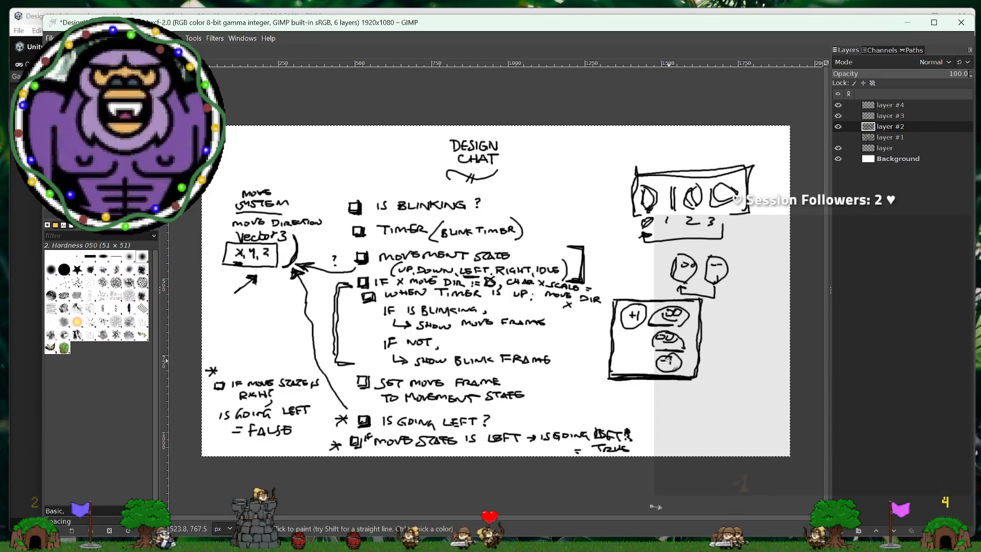
# Step: Scribble out the "IS GOING LEFT?" items, the "IF MOVE STATE IS RIGHT" note and the long arrow to the move direction vector
pyautogui.moveTo(612, 417); pyautogui.dragTo(628, 447)
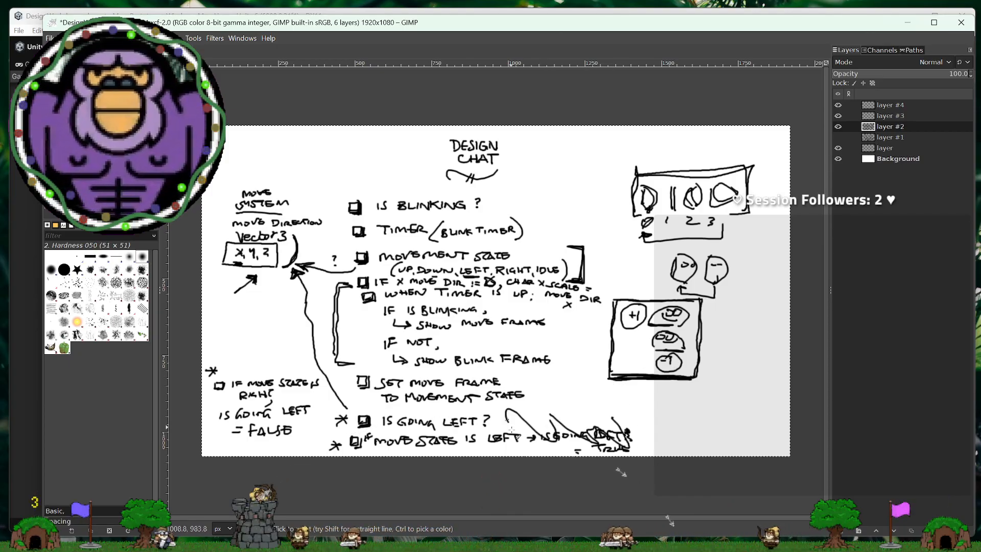
pyautogui.moveTo(566, 428)
pyautogui.mouseDown()
pyautogui.moveTo(440, 437)
pyautogui.moveTo(470, 441)
pyautogui.moveTo(406, 415)
pyautogui.moveTo(334, 438)
pyautogui.mouseUp()
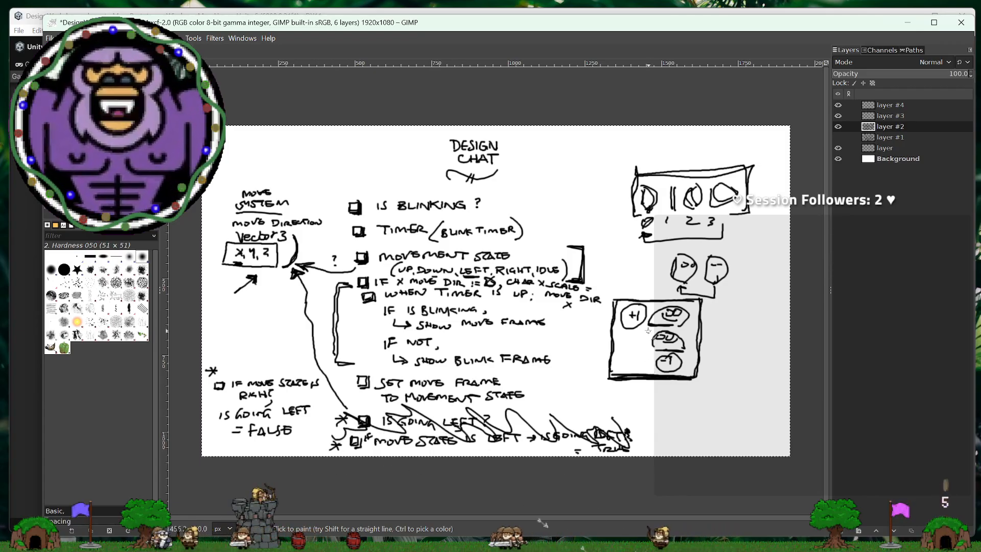
pyautogui.moveTo(291, 386)
pyautogui.mouseDown()
pyautogui.moveTo(233, 360)
pyautogui.moveTo(220, 409)
pyautogui.moveTo(306, 408)
pyautogui.mouseUp()
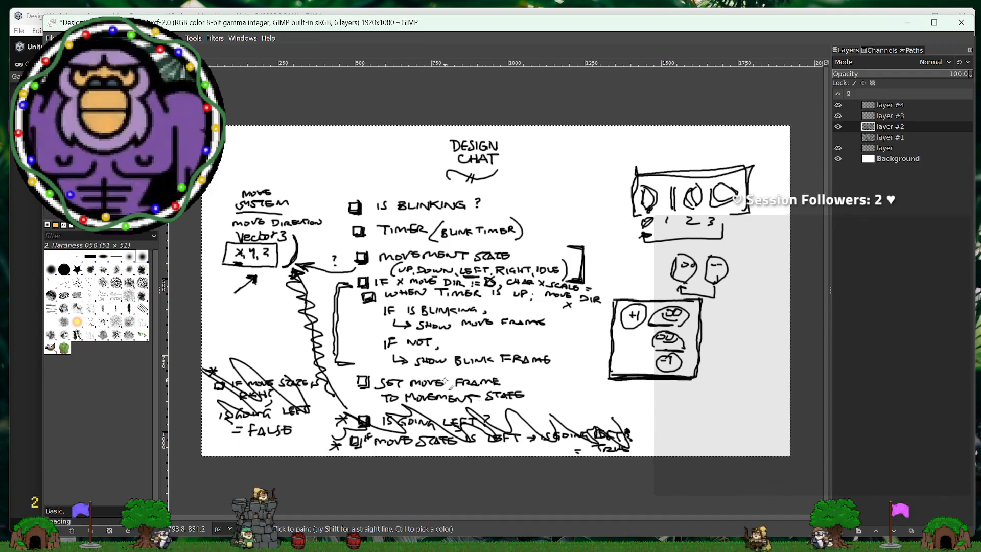
# Step: Switch to Unity, run the character movement prototype, and move the character left and right
pyautogui.click(907, 23)
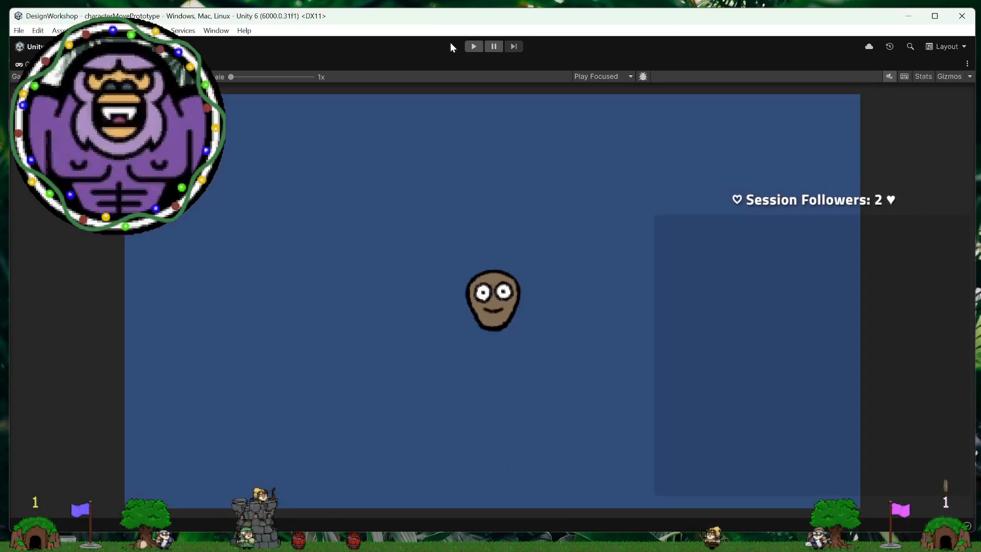
pyautogui.click(474, 46)
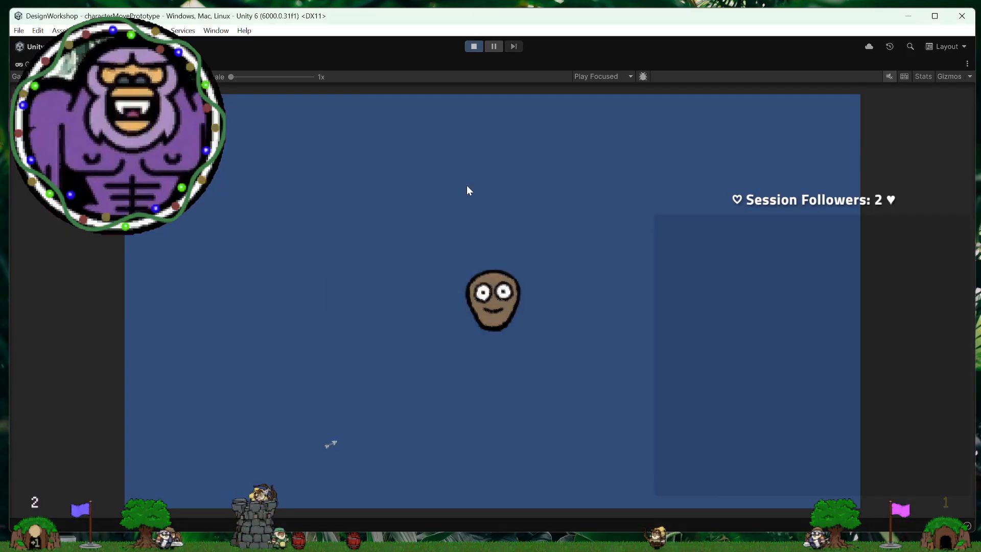
pyautogui.press('a')
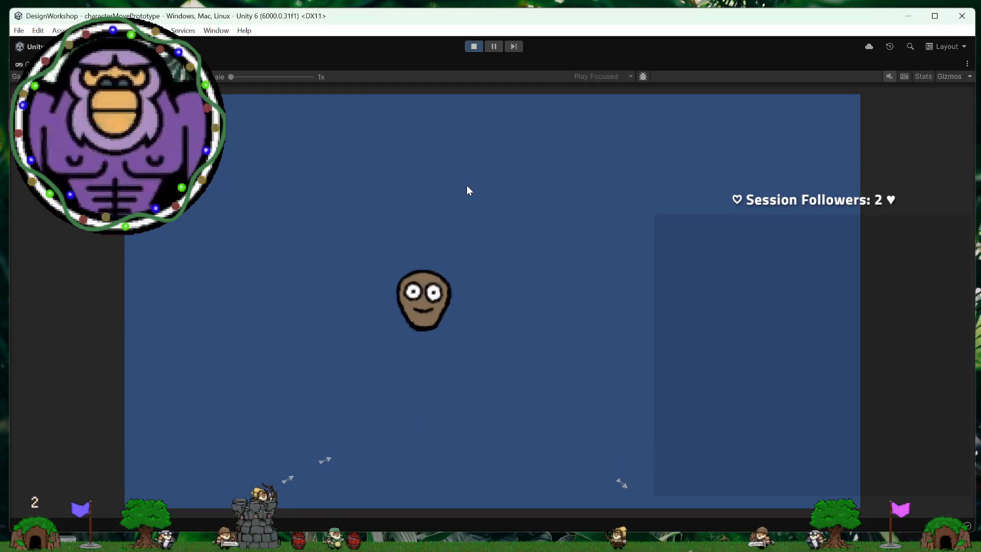
pyautogui.press('d')
pyautogui.press('a')
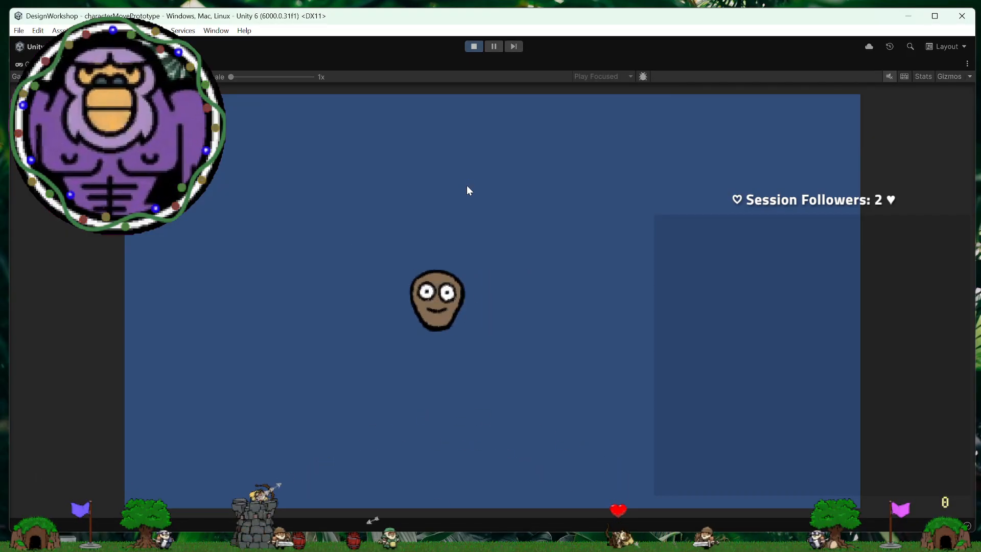
pyautogui.press('d')
# Step: Steer the running character around the scene with repeated left-right reversals to examine its facing direction and frames
pyautogui.press('space')
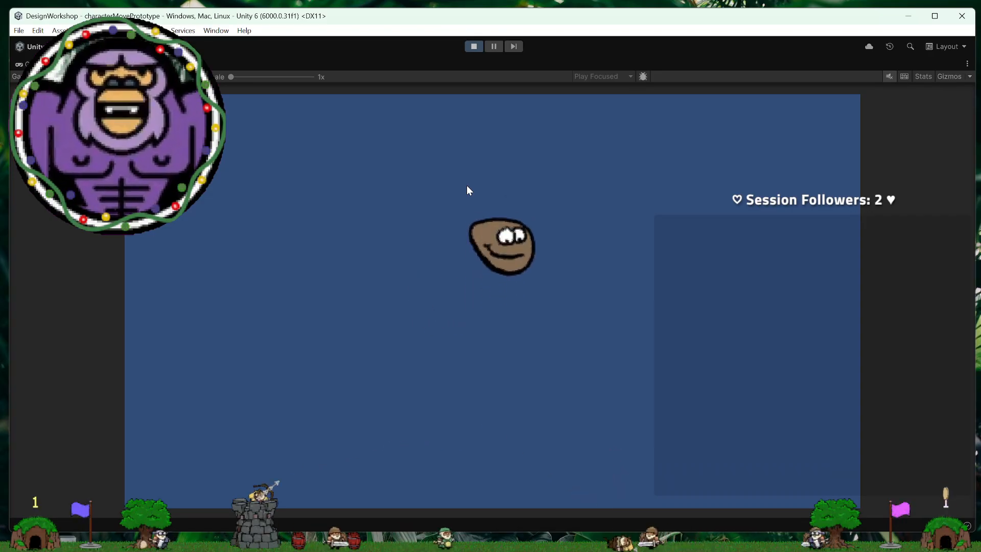
pyautogui.press('a')
pyautogui.press('d')
pyautogui.press('space')
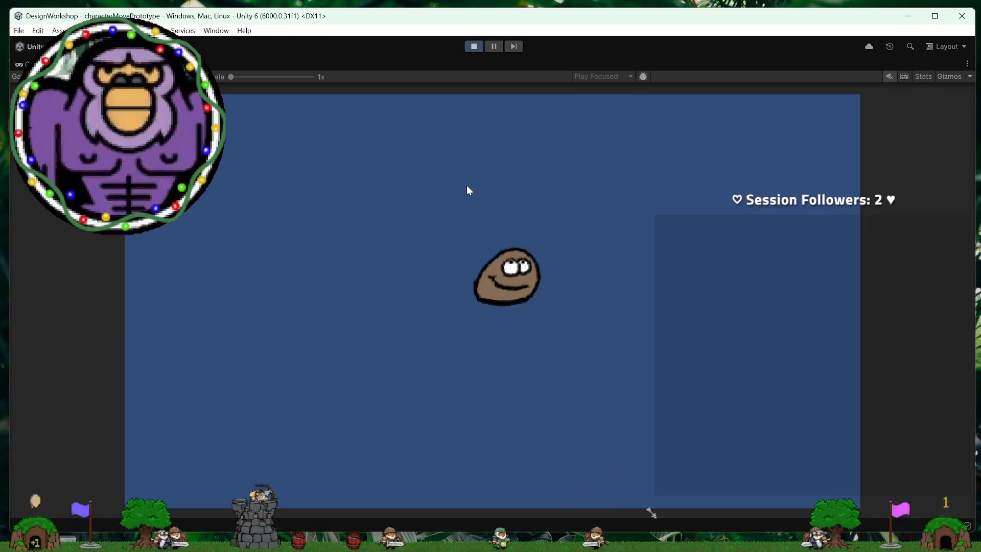
pyautogui.press('d')
pyautogui.press('a')
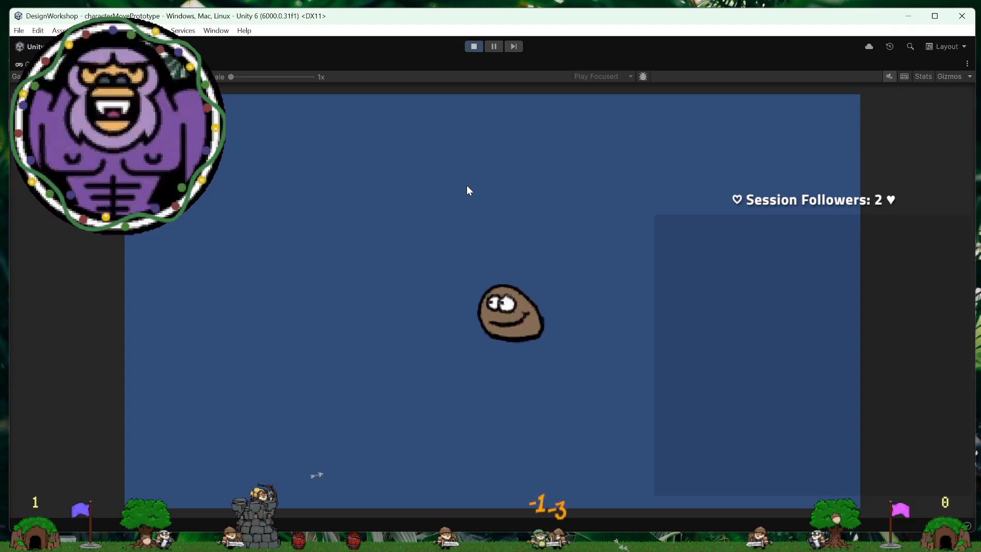
pyautogui.press('space')
pyautogui.press('d')
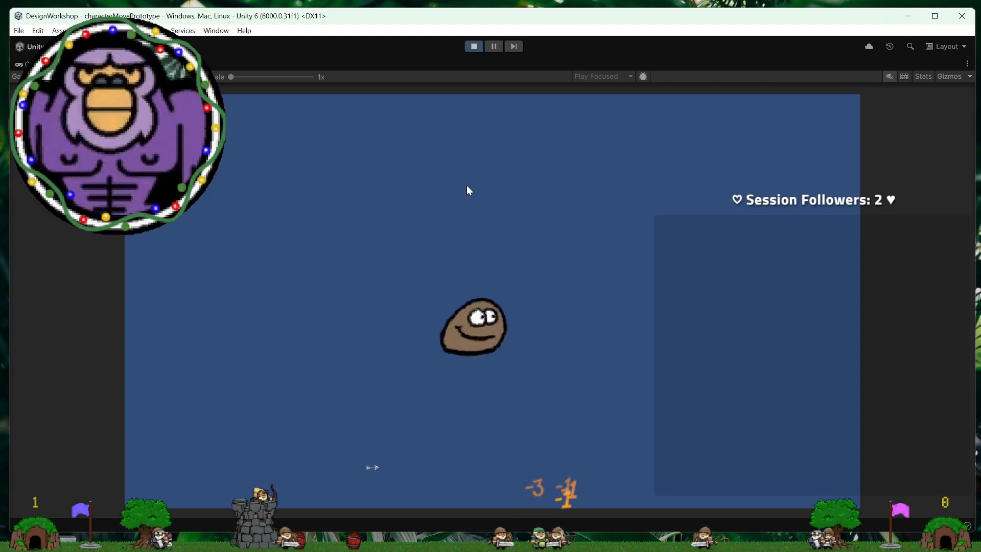
pyautogui.press('space')
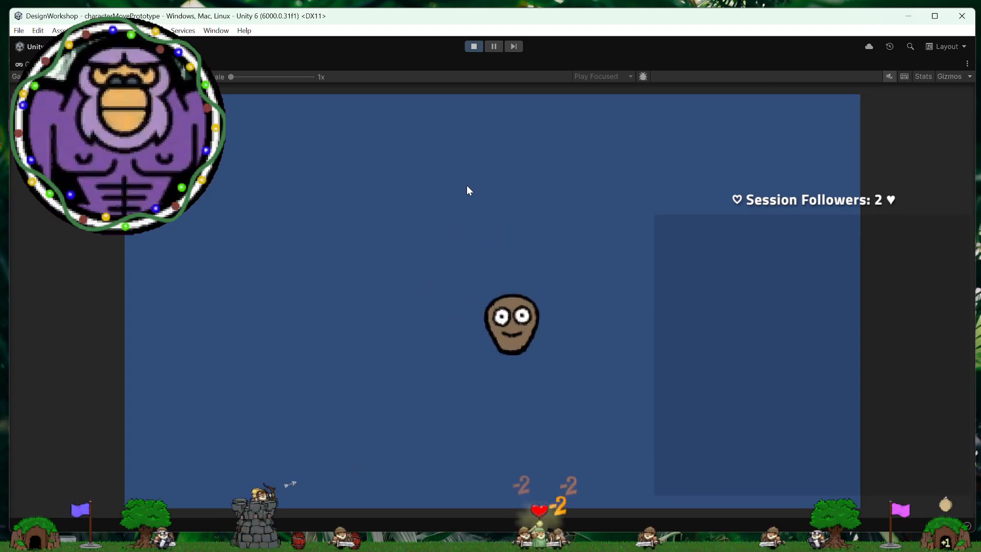
pyautogui.press('a')
pyautogui.press('space')
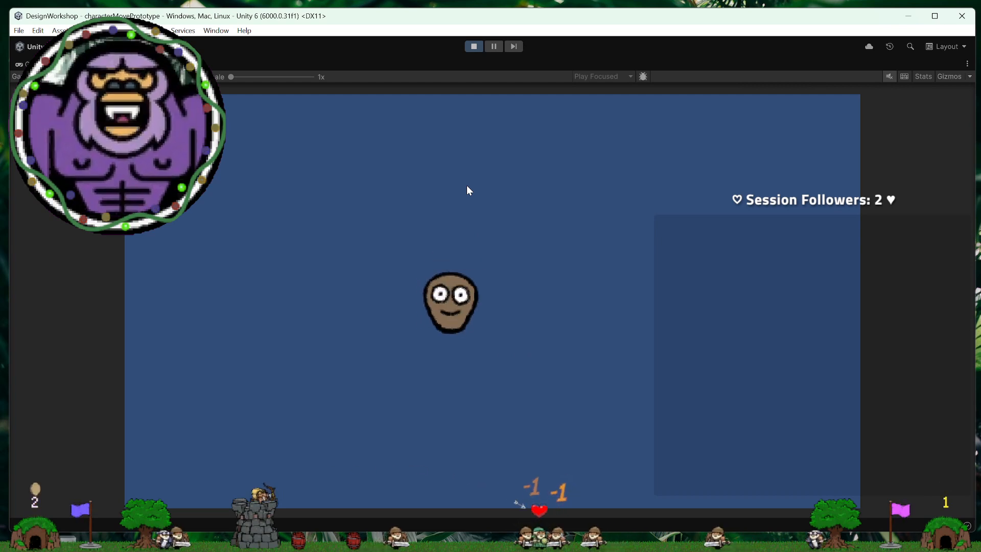
pyautogui.press('d')
pyautogui.press('space')
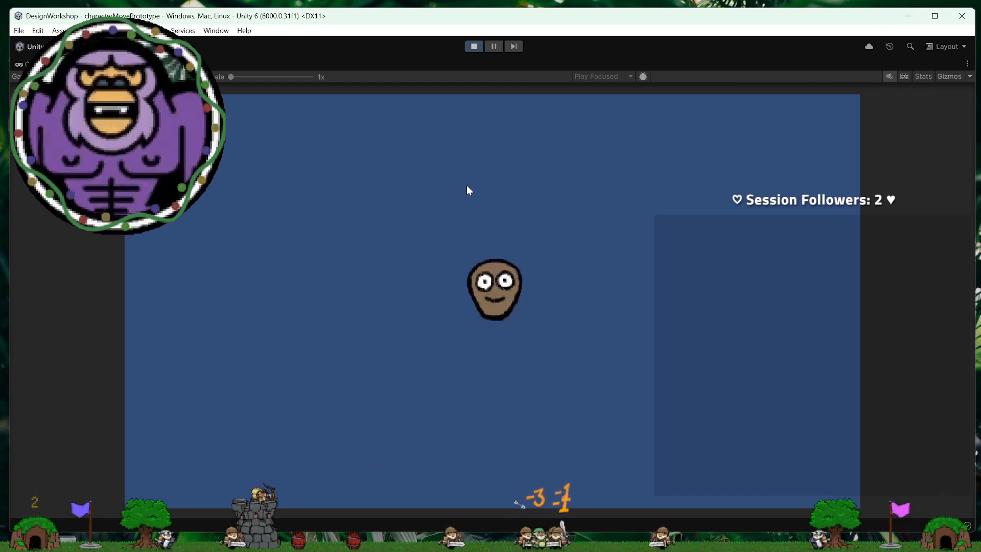
pyautogui.press('d')
pyautogui.press('space')
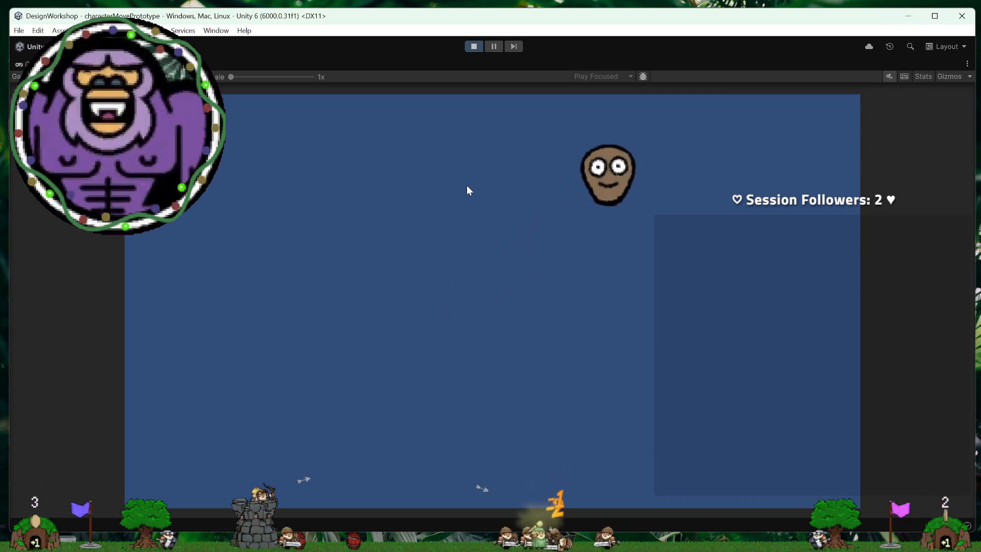
pyautogui.press('a')
pyautogui.press('space')
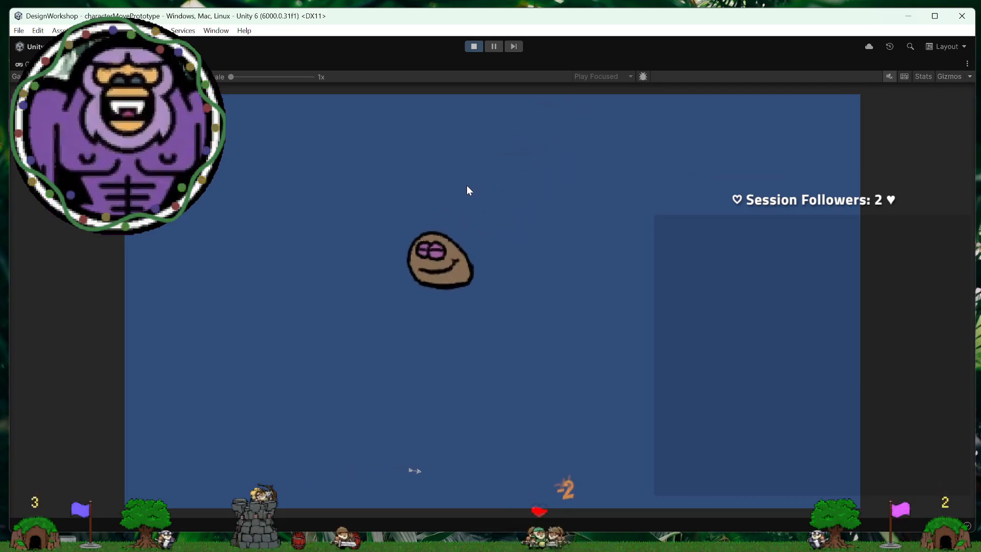
pyautogui.press('d')
pyautogui.press('space')
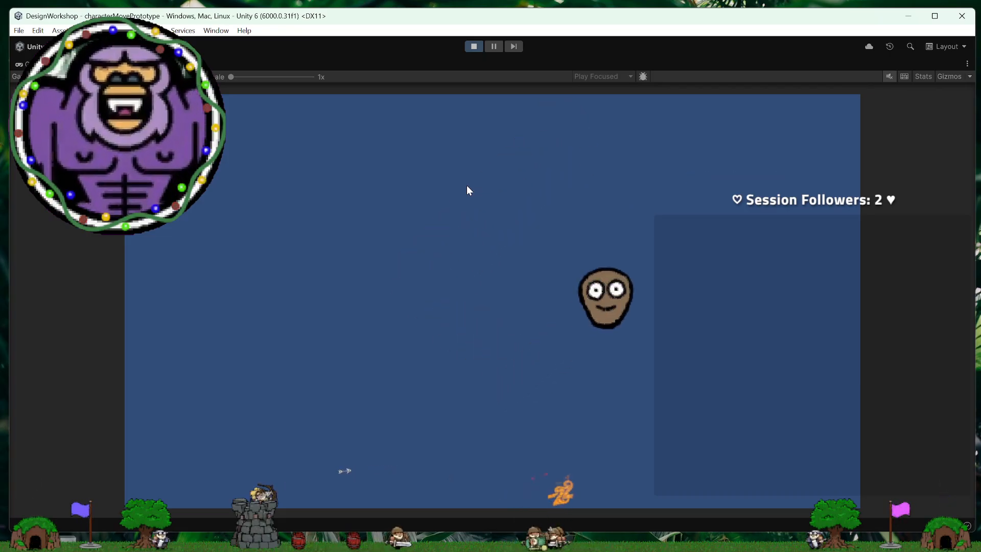
pyautogui.press('a')
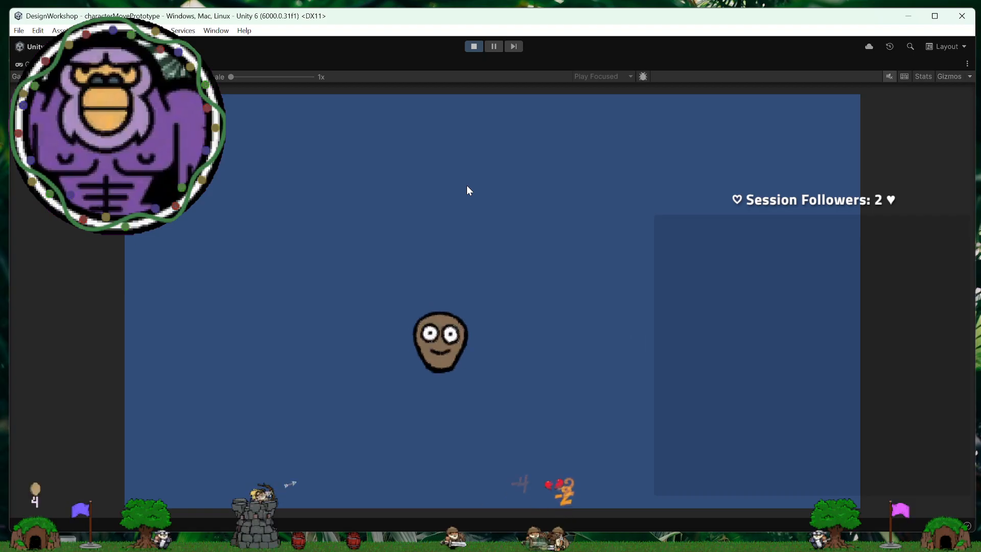
# Step: Move the character up, down, left and right in varying combinations to check its movement frames, and stop the run
pyautogui.press('d')
pyautogui.press('w')
pyautogui.press('a')
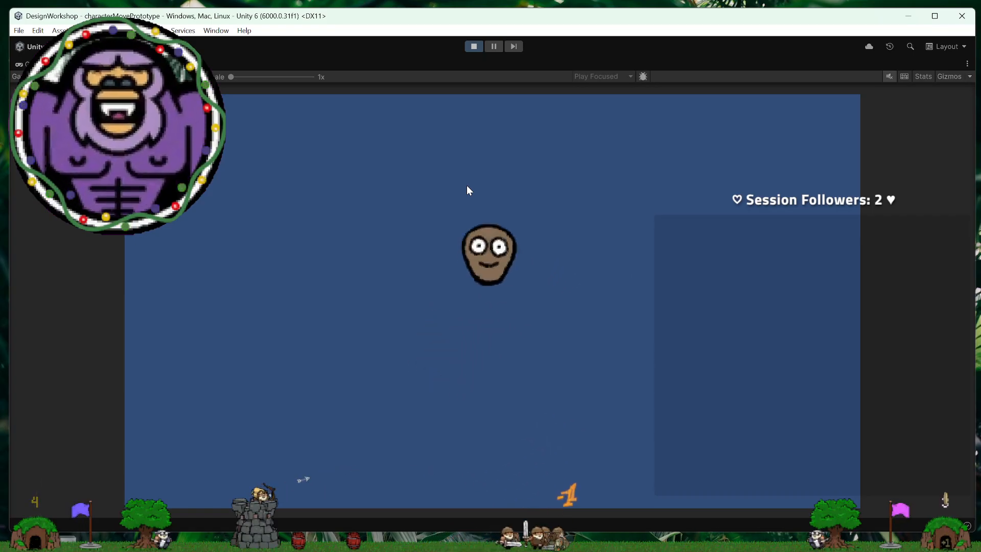
pyautogui.press('a')
pyautogui.press('s')
pyautogui.press('d')
pyautogui.press('s')
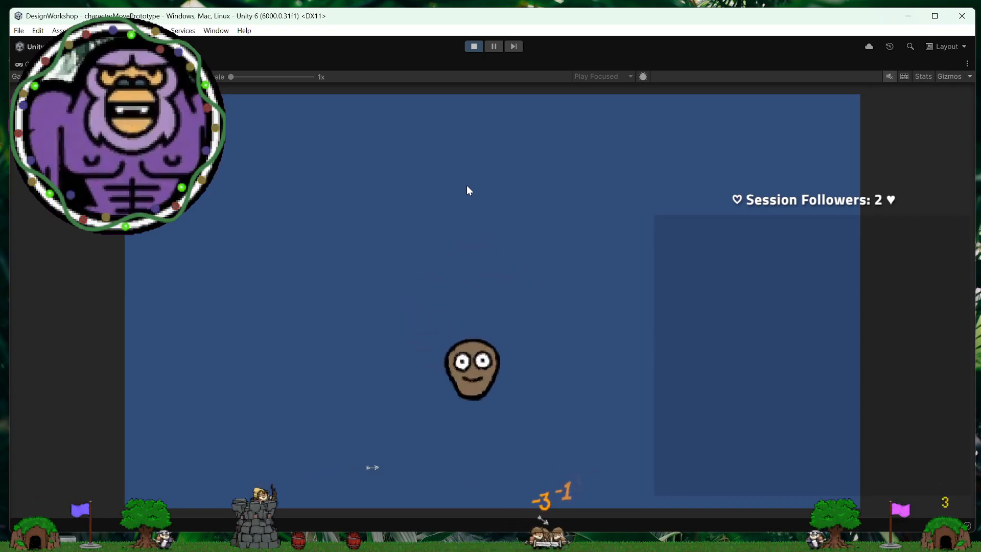
pyautogui.press('d')
pyautogui.press('w')
pyautogui.press('d')
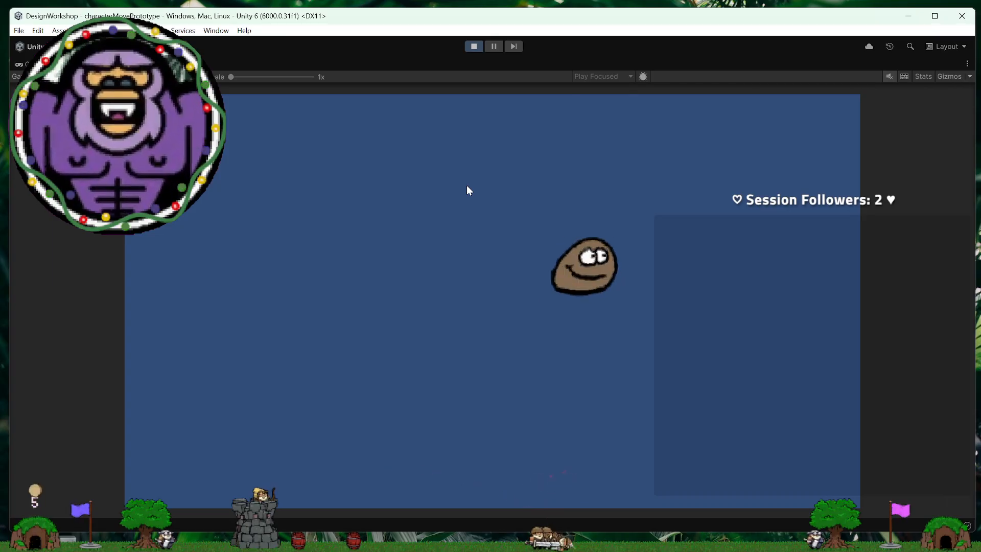
pyautogui.press('w')
pyautogui.press('s')
pyautogui.press('a')
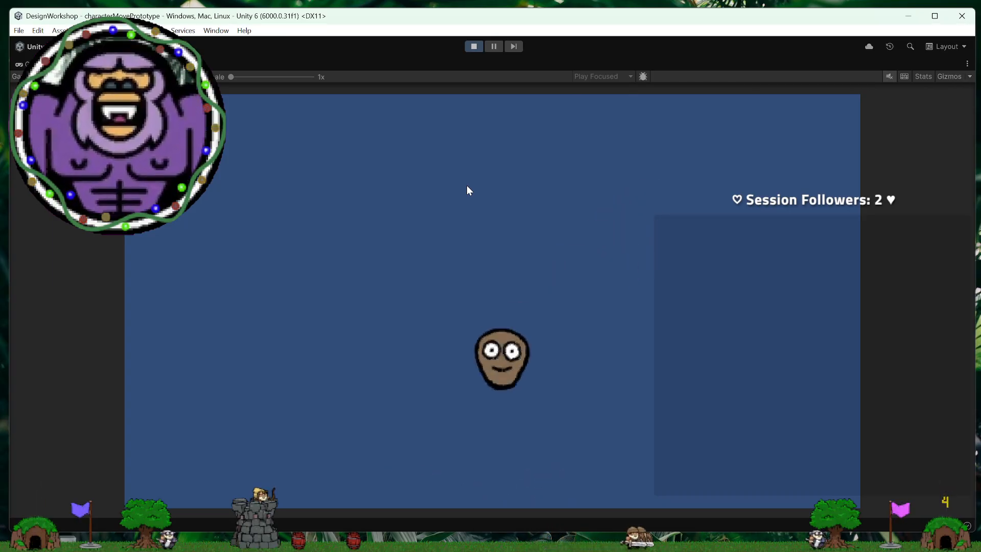
pyautogui.press('a')
pyautogui.press('w')
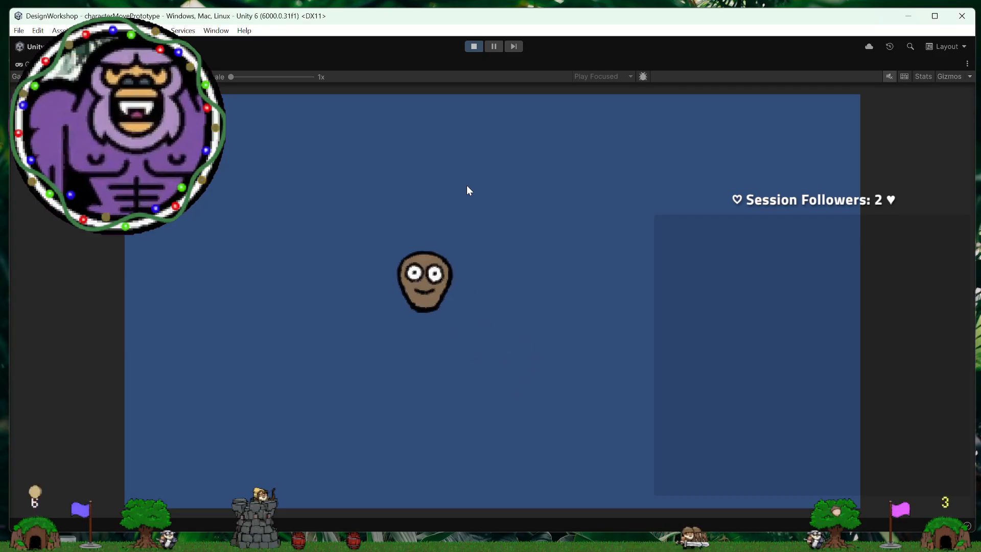
pyautogui.press('d')
pyautogui.press('s')
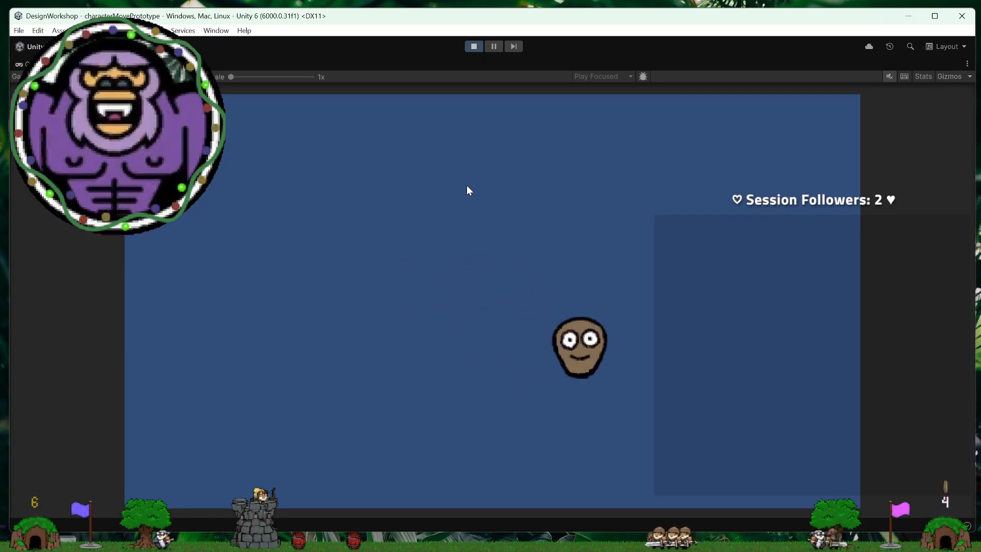
pyautogui.press('w')
pyautogui.press('a')
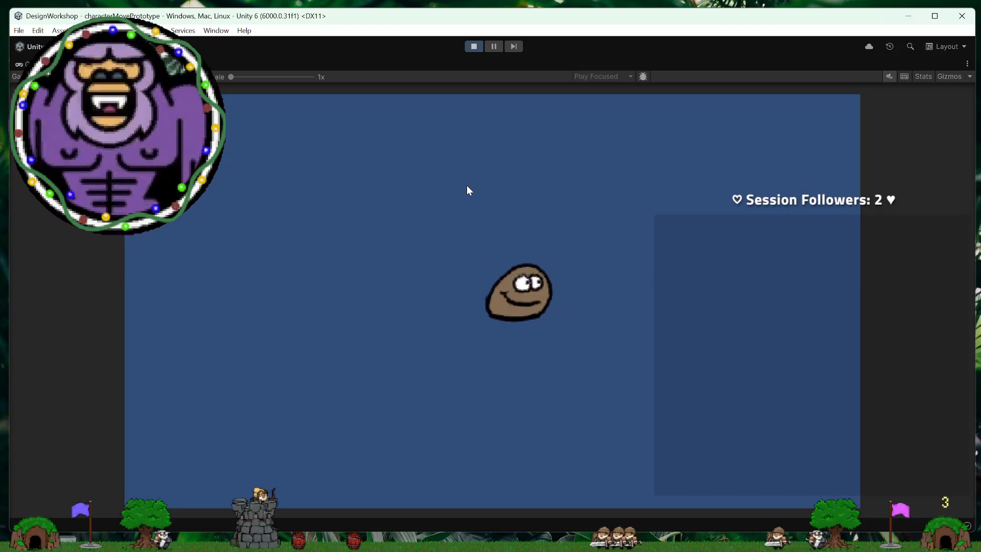
pyautogui.press('a')
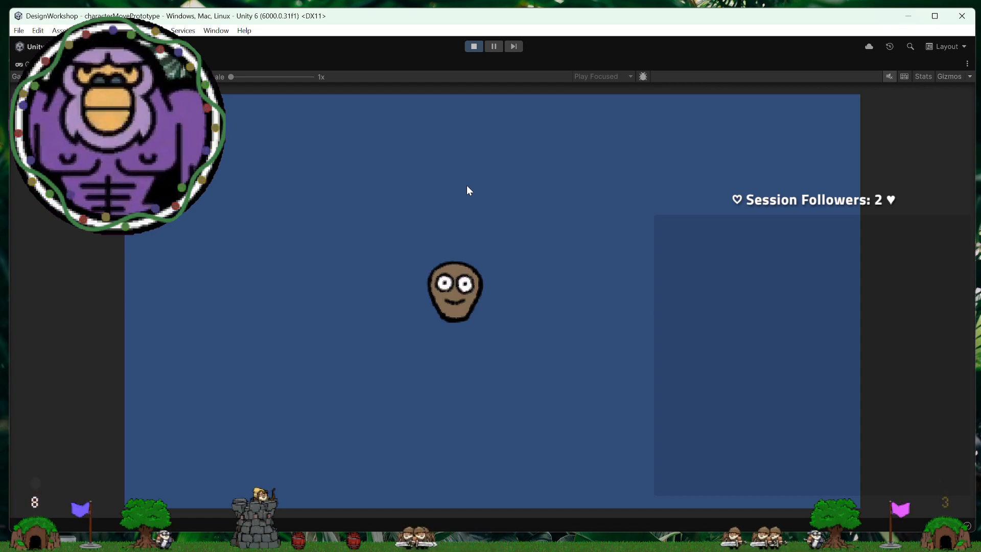
pyautogui.click(473, 46)
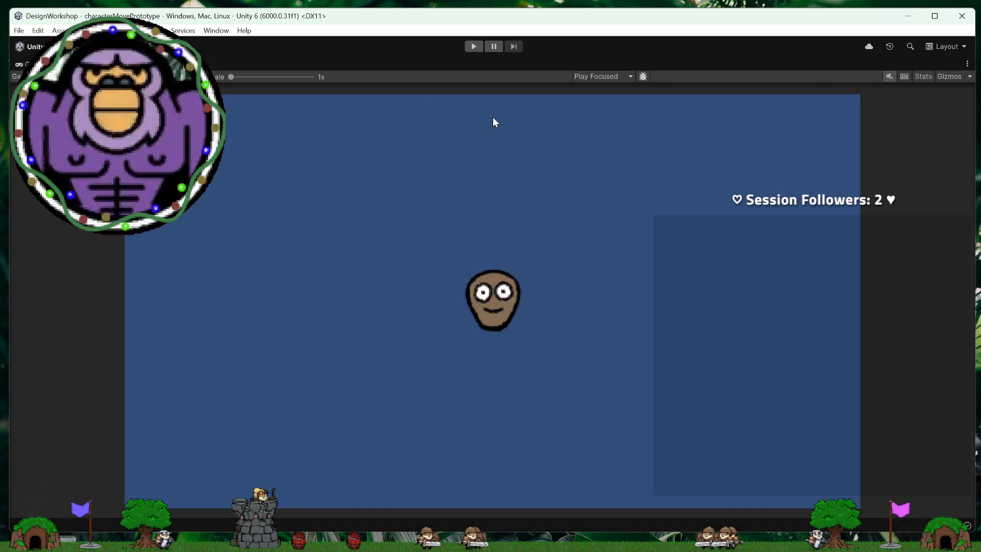
# Step: Switch back to the GIMP sketch, draw a column of four small character frames beside the "+1" and "-1" box, and undo the extra lowest frame
pyautogui.hotkey('alt', 'Tab')
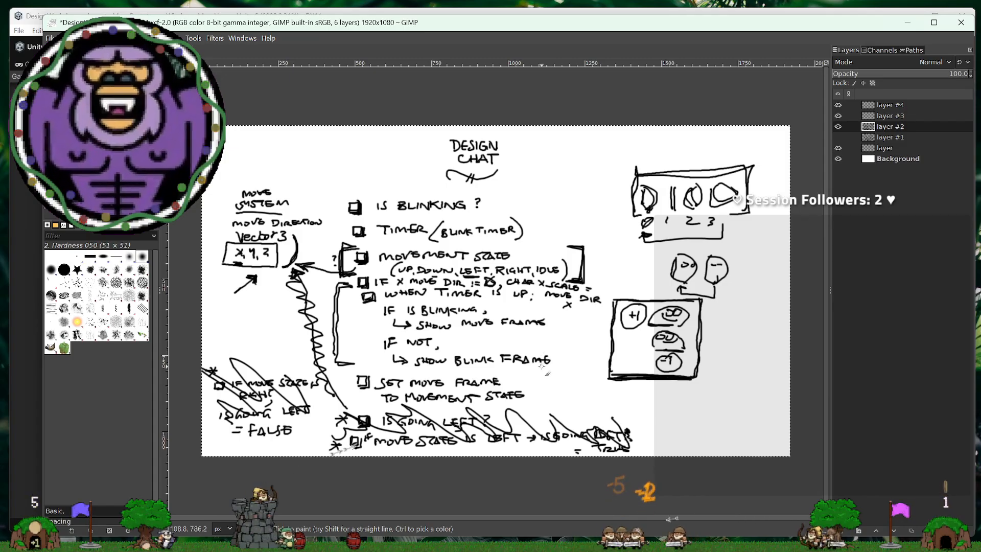
pyautogui.moveTo(729, 338); pyautogui.dragTo(725, 325)
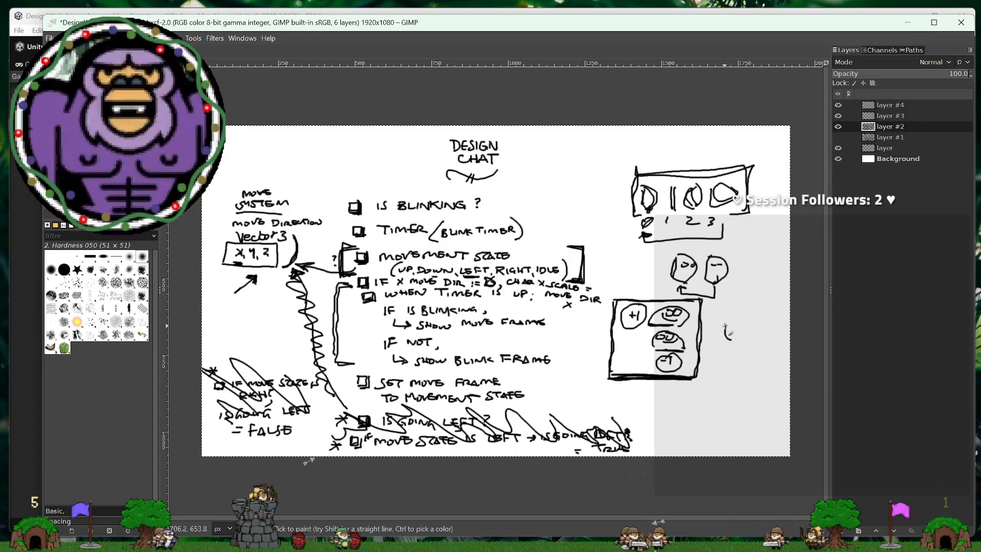
pyautogui.click(732, 332)
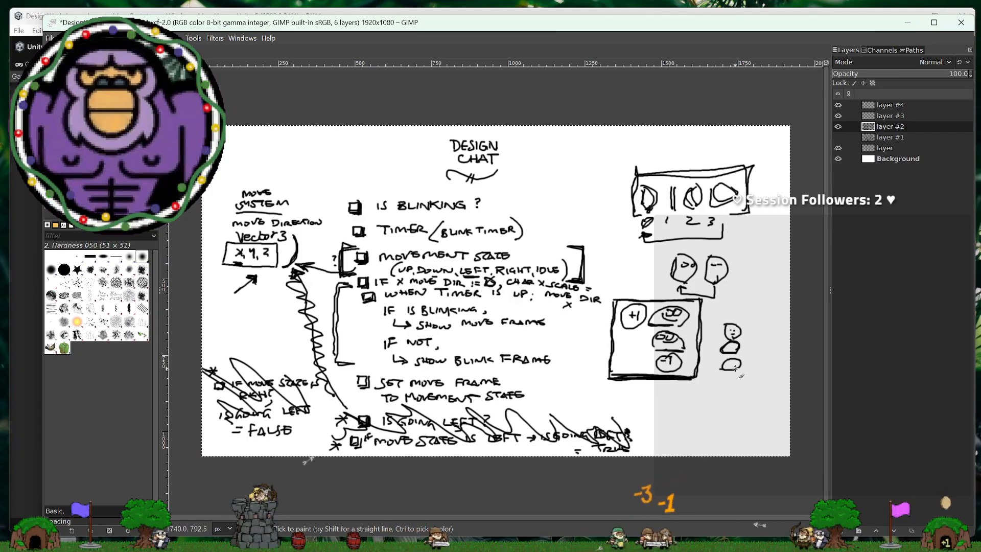
pyautogui.hotkey('ctrl', 'z')
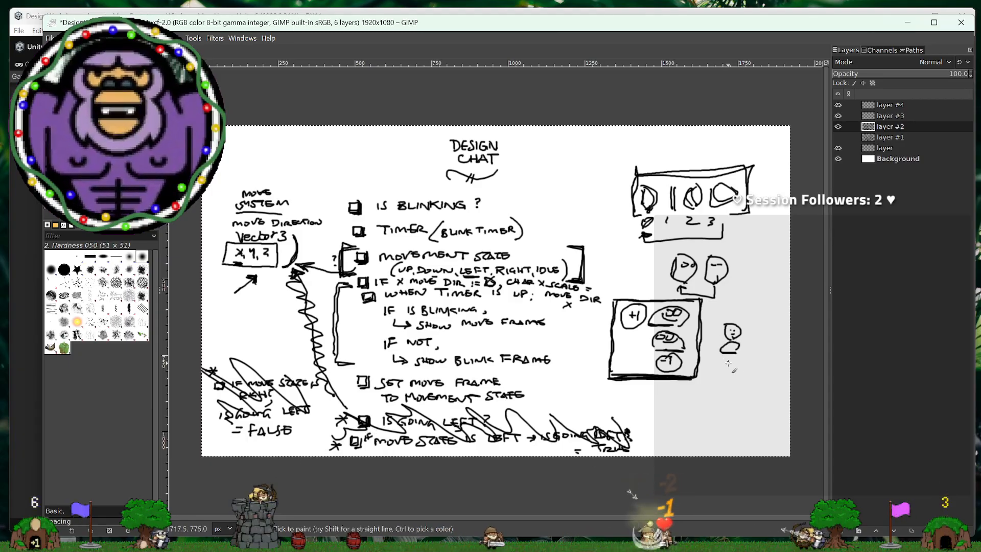
pyautogui.moveTo(723, 360)
pyautogui.mouseDown()
pyautogui.moveTo(719, 390)
pyautogui.moveTo(735, 390)
pyautogui.moveTo(714, 396)
pyautogui.mouseUp()
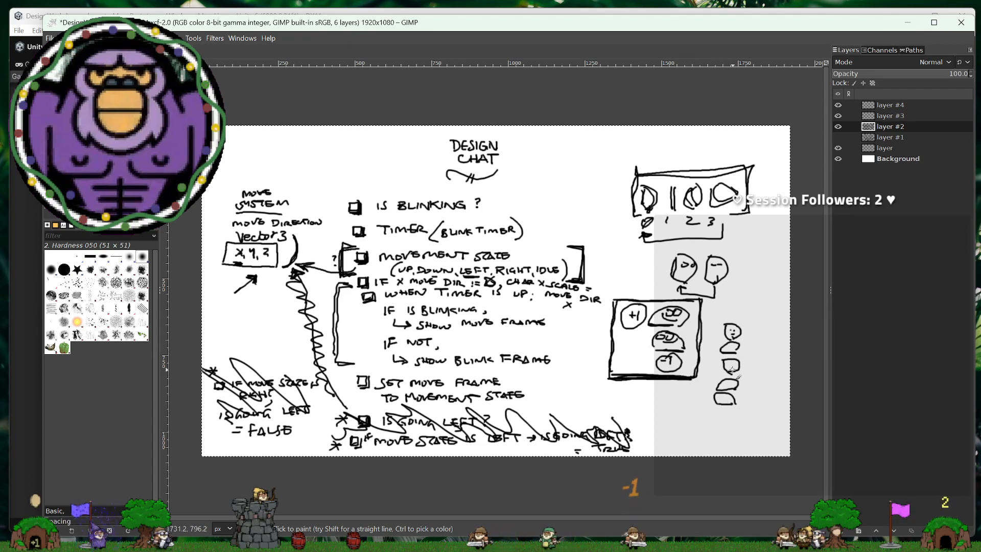
pyautogui.hotkey('ctrl', 'z')
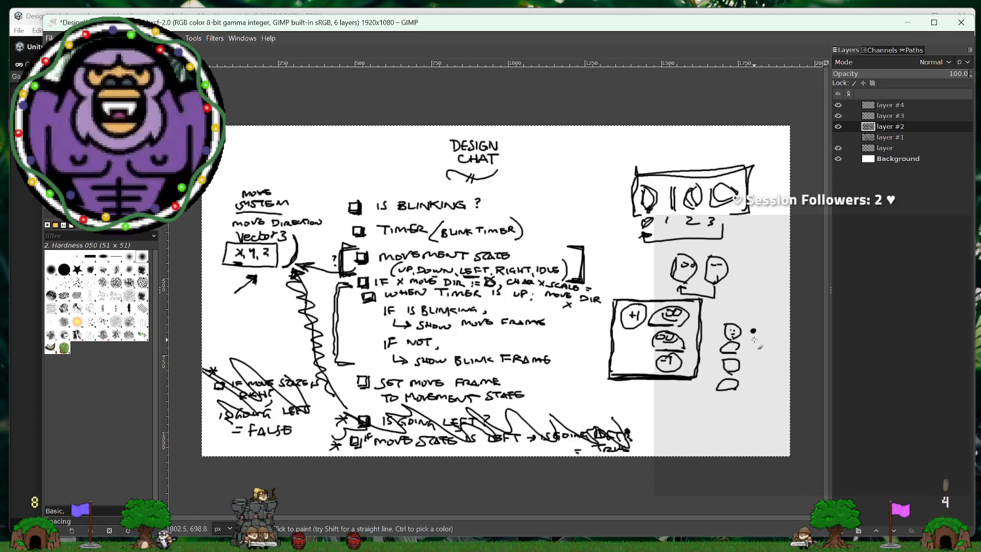
# Step: Mark the column of small character frames with a dot, an up arrow and a down arrow, and darken the lowest frame's outline
pyautogui.click(753, 330)
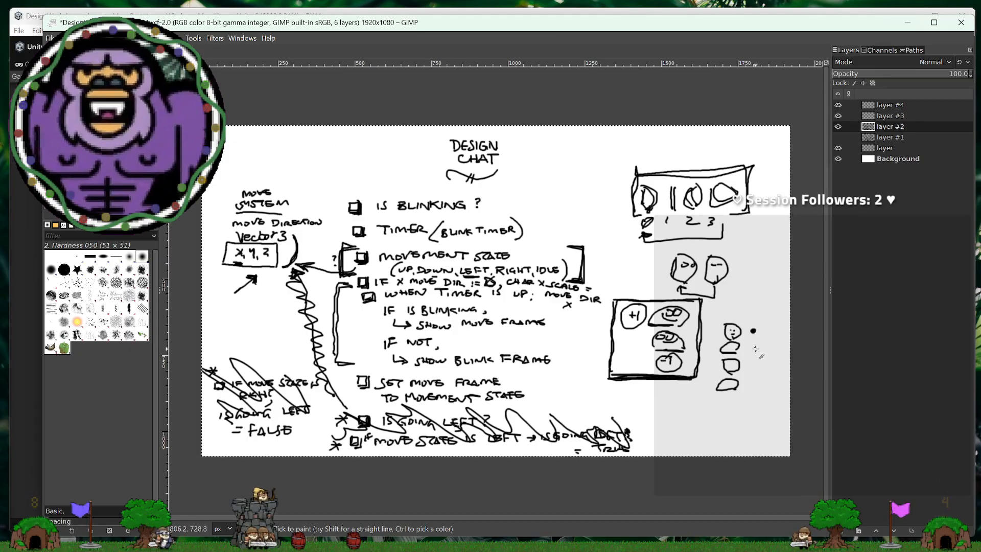
pyautogui.moveTo(754, 350); pyautogui.dragTo(757, 344)
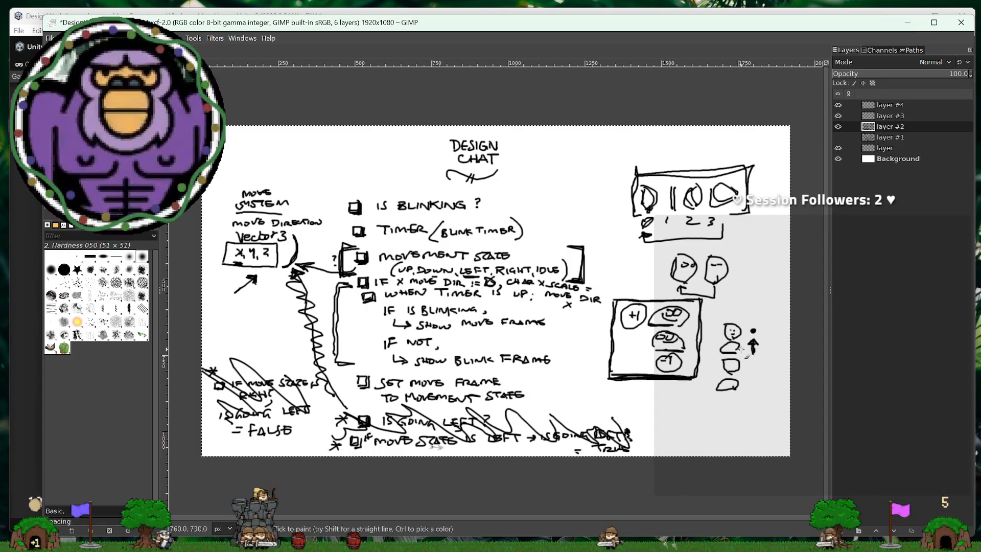
pyautogui.moveTo(751, 359); pyautogui.dragTo(756, 366)
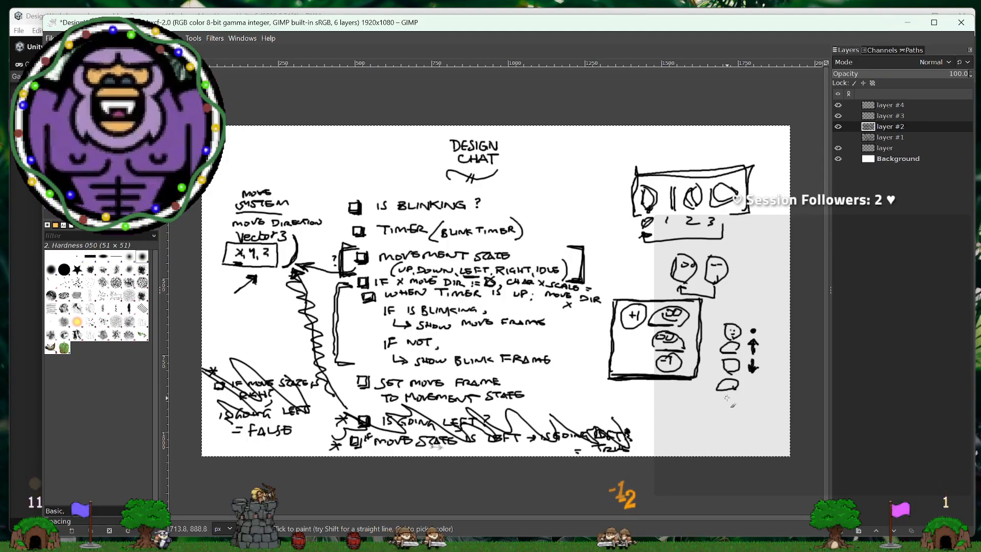
pyautogui.moveTo(717, 391); pyautogui.dragTo(736, 388)
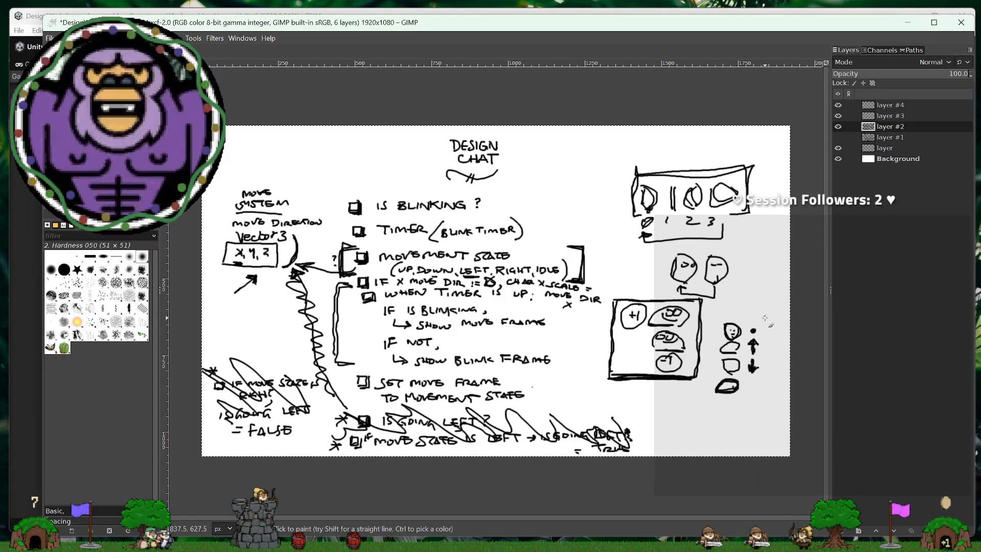
# Step: Annotate the frame column with X and Y headings, zeros, the values 1 and -1, and an arrow to the heavily outlined lowest frame
pyautogui.moveTo(764, 318); pyautogui.dragTo(776, 323)
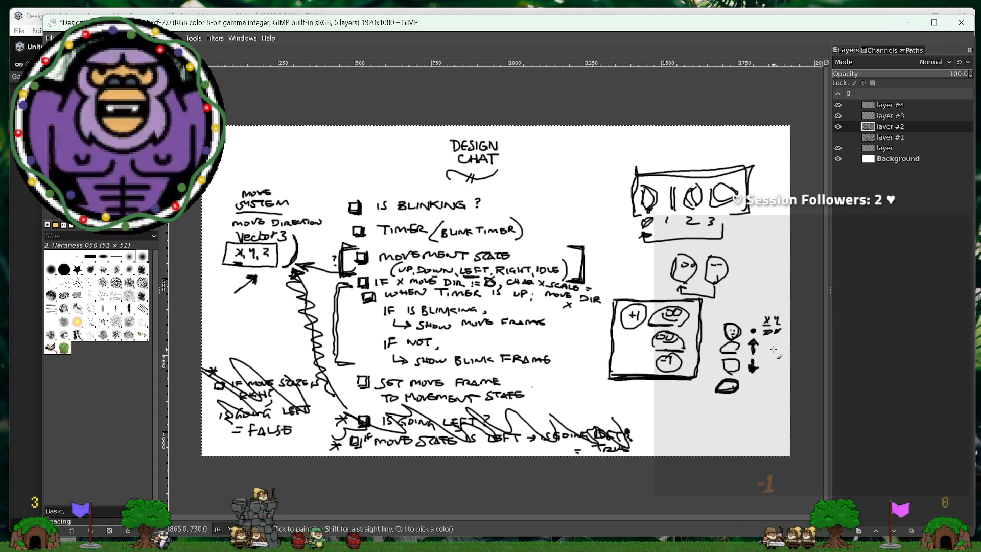
pyautogui.moveTo(765, 346); pyautogui.dragTo(768, 362)
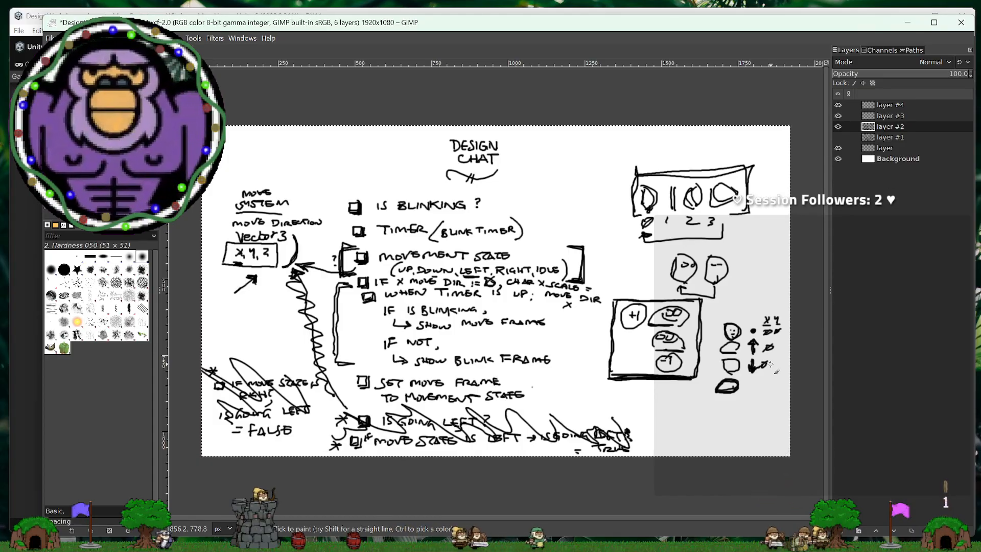
pyautogui.moveTo(773, 379)
pyautogui.mouseDown()
pyautogui.moveTo(771, 392)
pyautogui.moveTo(750, 391)
pyautogui.mouseUp()
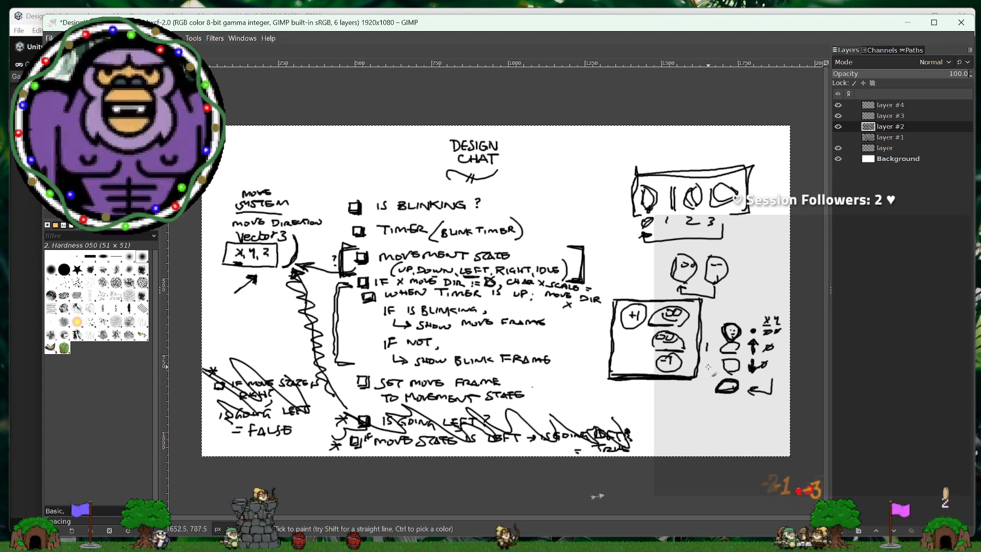
pyautogui.moveTo(706, 367); pyautogui.dragTo(714, 370)
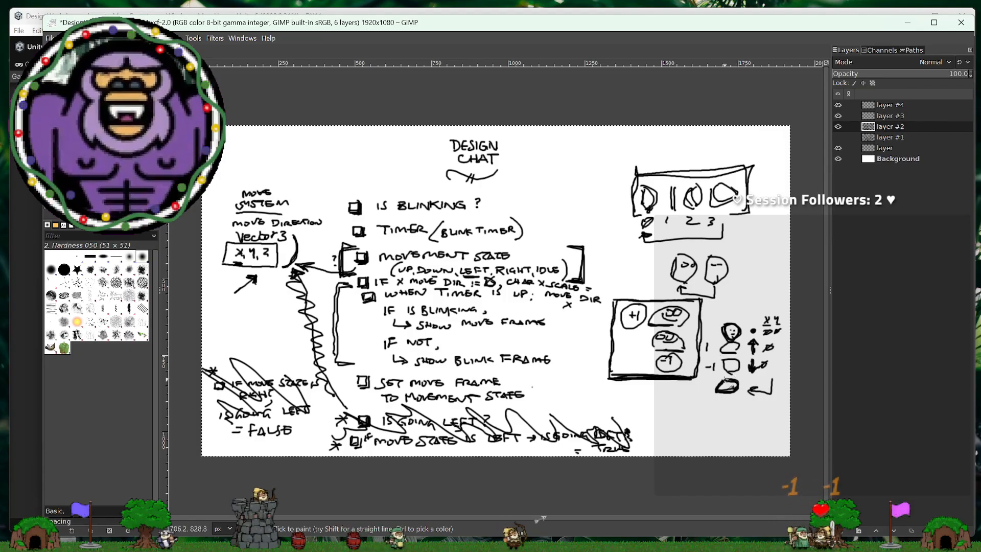
pyautogui.moveTo(725, 379); pyautogui.dragTo(736, 396)
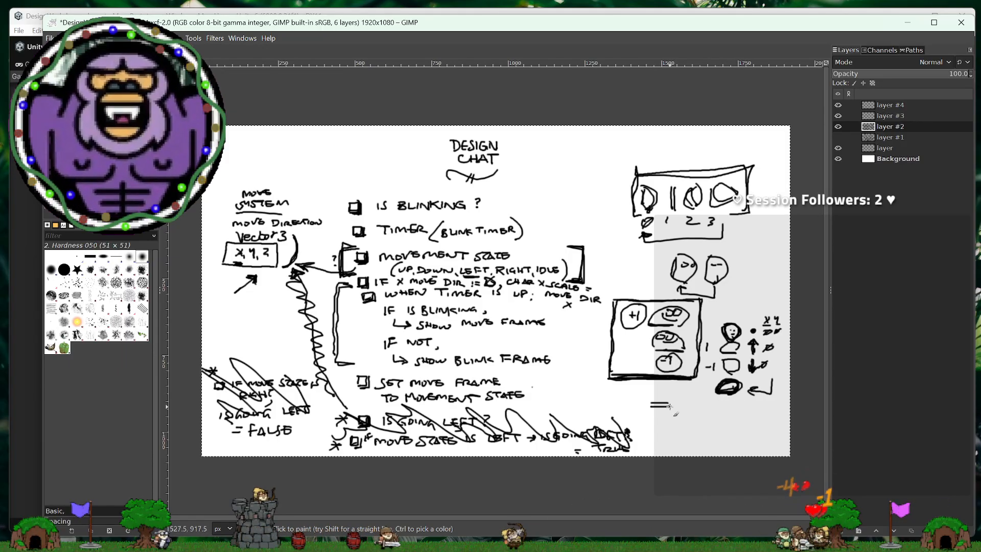
# Step: Draw short text lines below the "+1" and "-1" box and sketch a border around the annotated frame column
pyautogui.moveTo(653, 415); pyautogui.dragTo(671, 420)
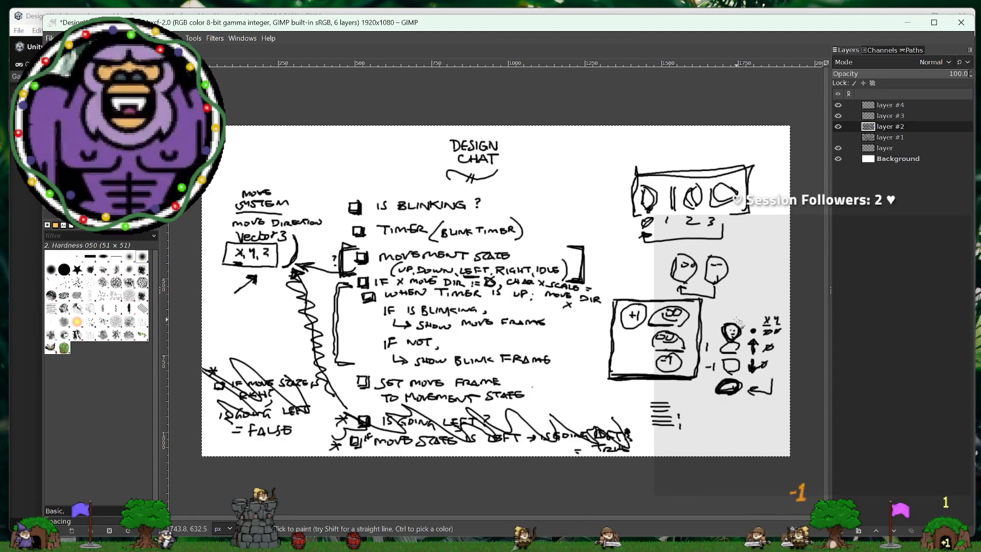
pyautogui.moveTo(781, 305)
pyautogui.mouseDown()
pyautogui.moveTo(719, 304)
pyautogui.moveTo(711, 316)
pyautogui.mouseUp()
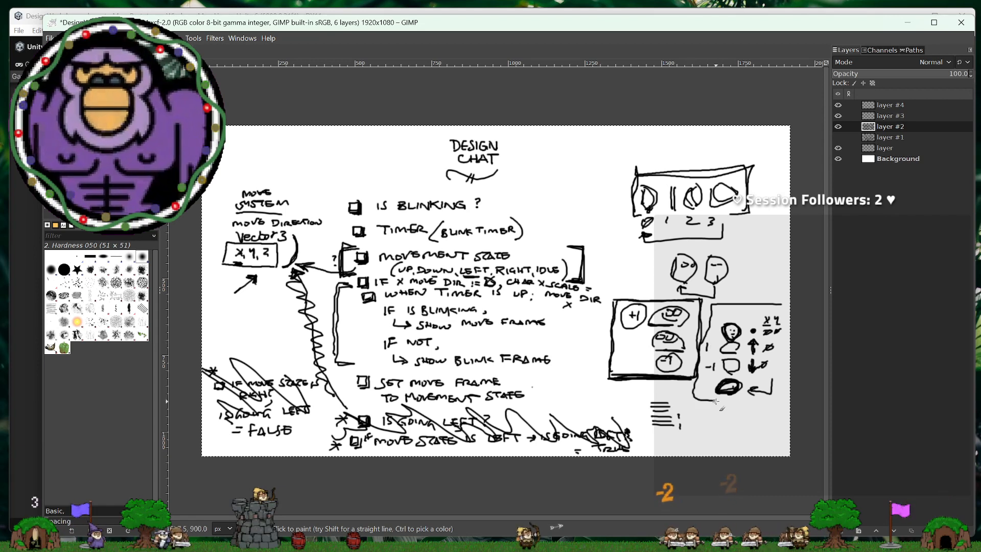
pyautogui.moveTo(715, 402); pyautogui.dragTo(776, 407)
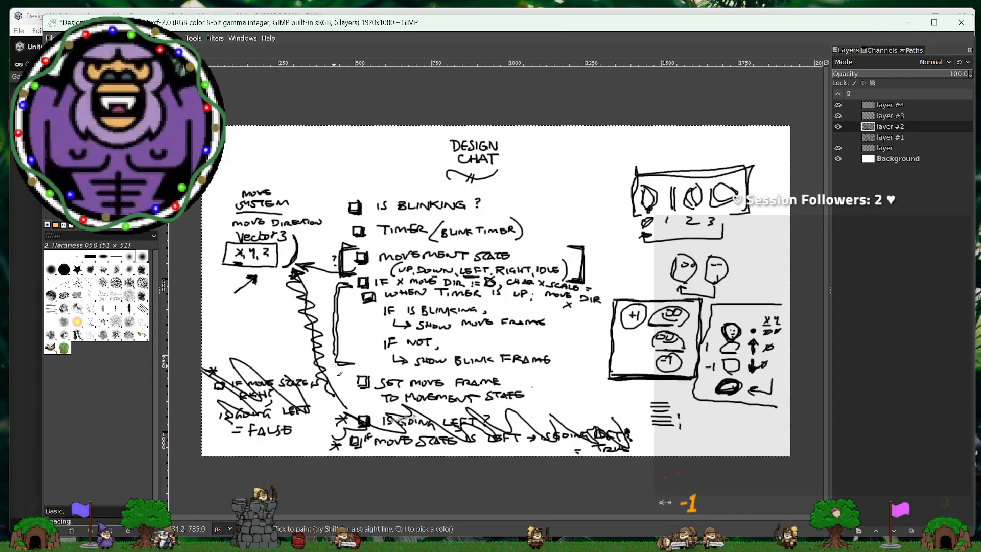
# Step: Cross out "Set move frame to movement state" and write the heading "SET MOVE FRAME" above the bordered frame column
pyautogui.moveTo(358, 380)
pyautogui.mouseDown()
pyautogui.moveTo(381, 413)
pyautogui.moveTo(411, 381)
pyautogui.moveTo(522, 395)
pyautogui.mouseUp()
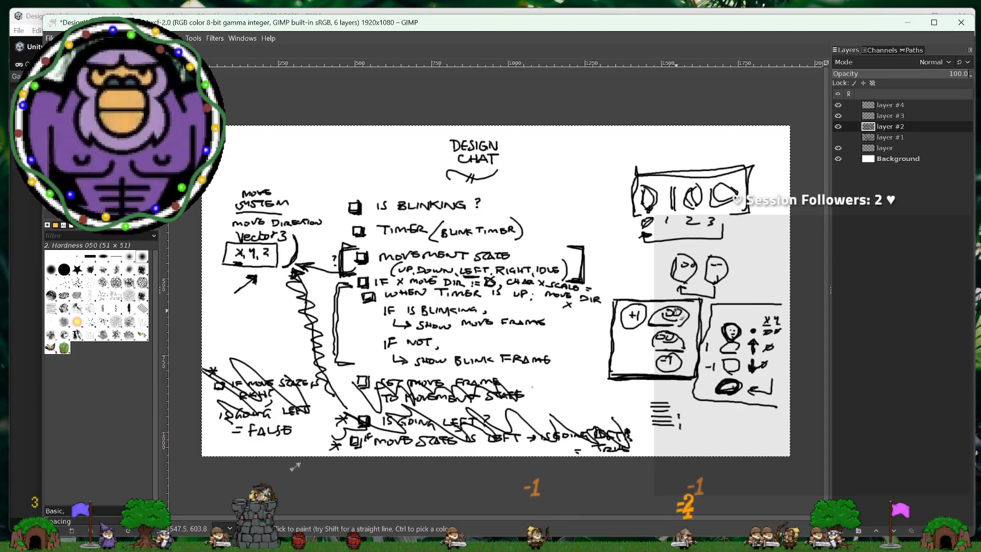
pyautogui.moveTo(734, 283)
pyautogui.mouseDown()
pyautogui.moveTo(729, 291)
pyautogui.moveTo(750, 289)
pyautogui.mouseUp()
pyautogui.moveTo(744, 280)
pyautogui.mouseDown()
pyautogui.moveTo(756, 279)
pyautogui.moveTo(732, 299)
pyautogui.mouseUp()
pyautogui.moveTo(735, 295)
pyautogui.mouseDown()
pyautogui.moveTo(760, 297)
pyautogui.moveTo(738, 302)
pyautogui.moveTo(746, 305)
pyautogui.moveTo(778, 302)
pyautogui.mouseUp()
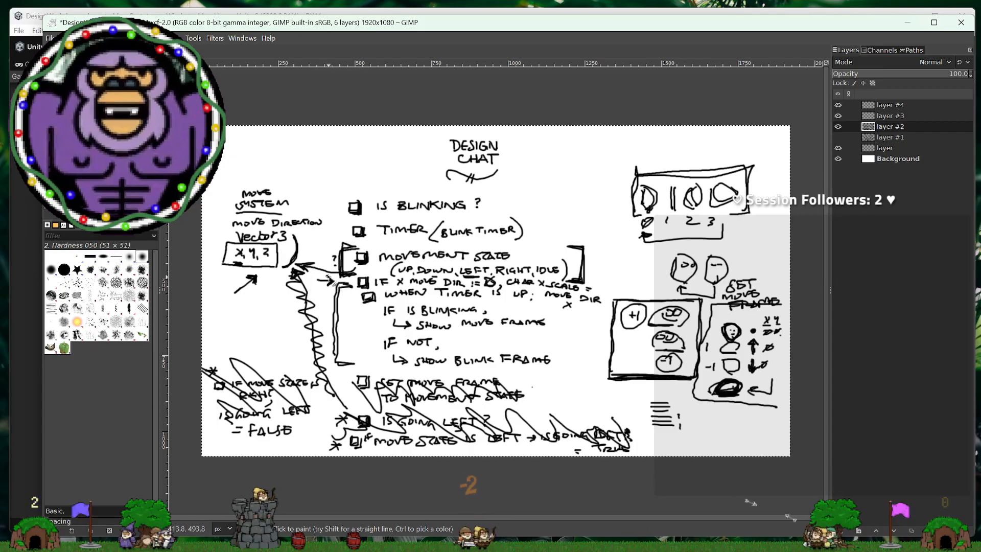
# Step: Draw an arrow to the "If X move dir" line and add a "SET MOVE FRAME" checkbox item below "Show blink frame"
pyautogui.moveTo(328, 280); pyautogui.dragTo(333, 281)
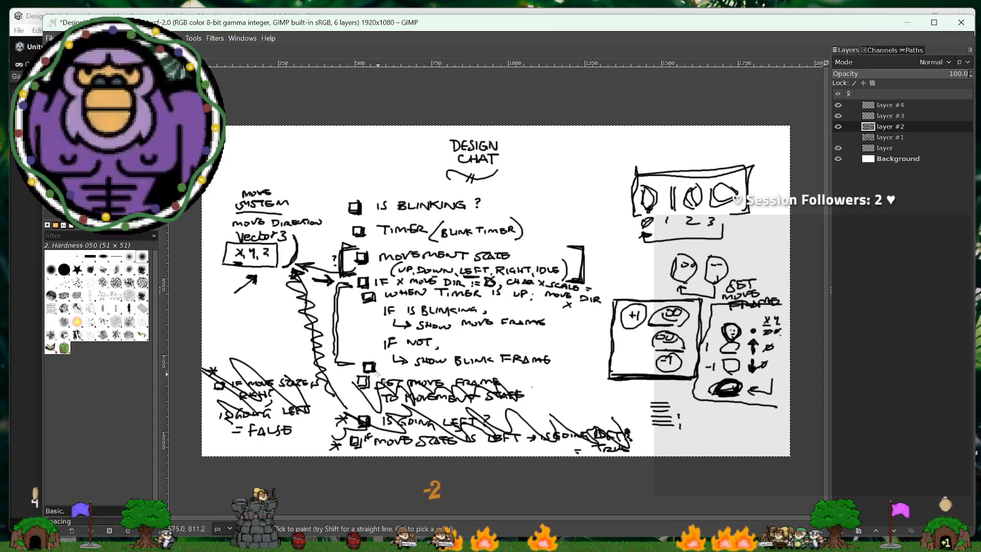
pyautogui.moveTo(386, 366)
pyautogui.mouseDown()
pyautogui.moveTo(380, 372)
pyautogui.moveTo(390, 373)
pyautogui.mouseUp()
pyautogui.moveTo(390, 367); pyautogui.dragTo(395, 366)
pyautogui.moveTo(390, 369); pyautogui.dragTo(395, 372)
pyautogui.moveTo(400, 367); pyautogui.dragTo(400, 373)
pyautogui.moveTo(396, 367); pyautogui.dragTo(443, 370)
pyautogui.moveTo(438, 373); pyautogui.dragTo(458, 374)
pyautogui.moveTo(458, 369); pyautogui.dragTo(464, 372)
pyautogui.moveTo(468, 369); pyautogui.dragTo(474, 375)
pyautogui.moveTo(479, 370); pyautogui.dragTo(483, 374)
pyautogui.moveTo(477, 373); pyautogui.dragTo(482, 372)
pyautogui.moveTo(486, 374); pyautogui.dragTo(499, 375)
pyautogui.moveTo(499, 370); pyautogui.dragTo(505, 372)
pyautogui.moveTo(499, 375); pyautogui.dragTo(506, 375)
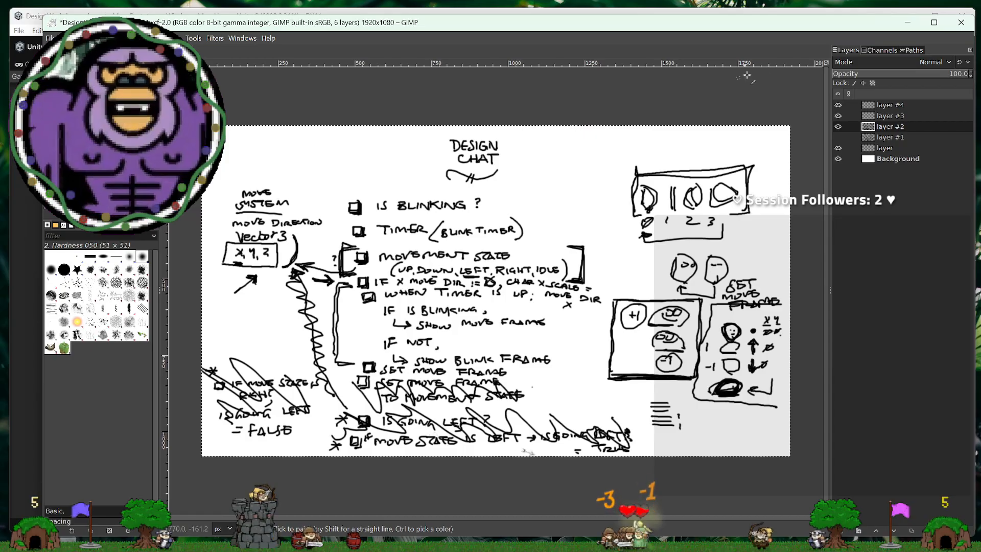
# Step: Switch to Unity, run the character prototype briefly, stop it and return to the GIMP sketch
pyautogui.click(906, 24)
pyautogui.click(471, 46)
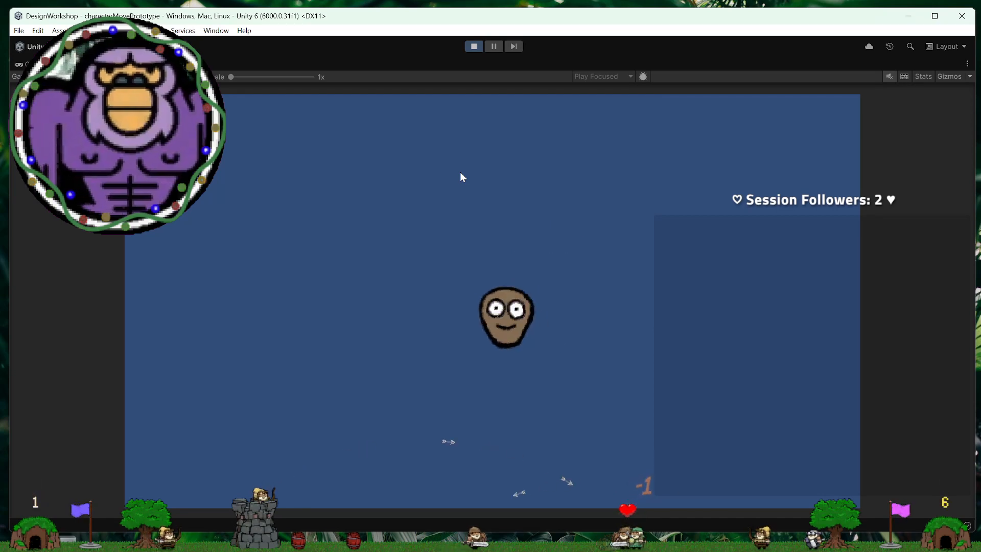
pyautogui.click(475, 49)
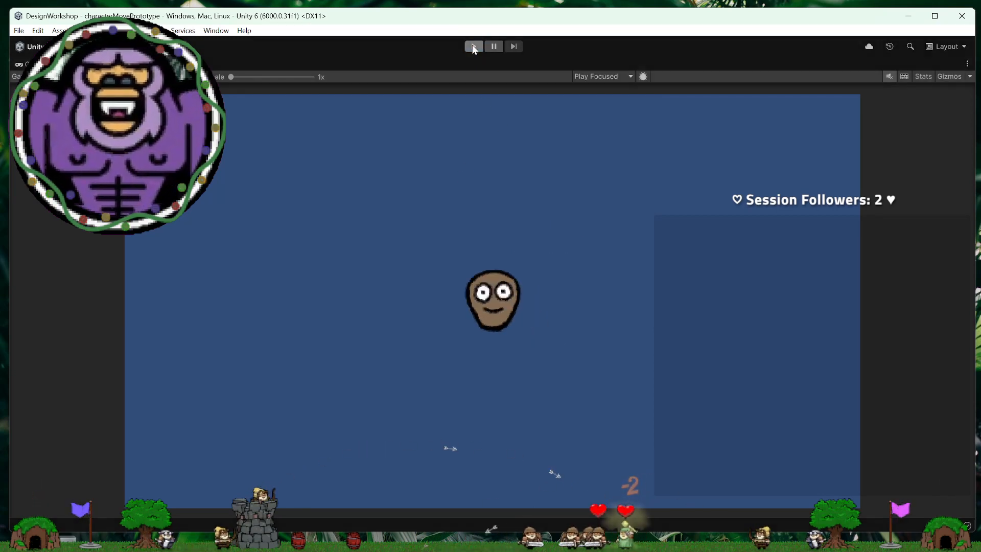
pyautogui.hotkey('alt', 'Tab')
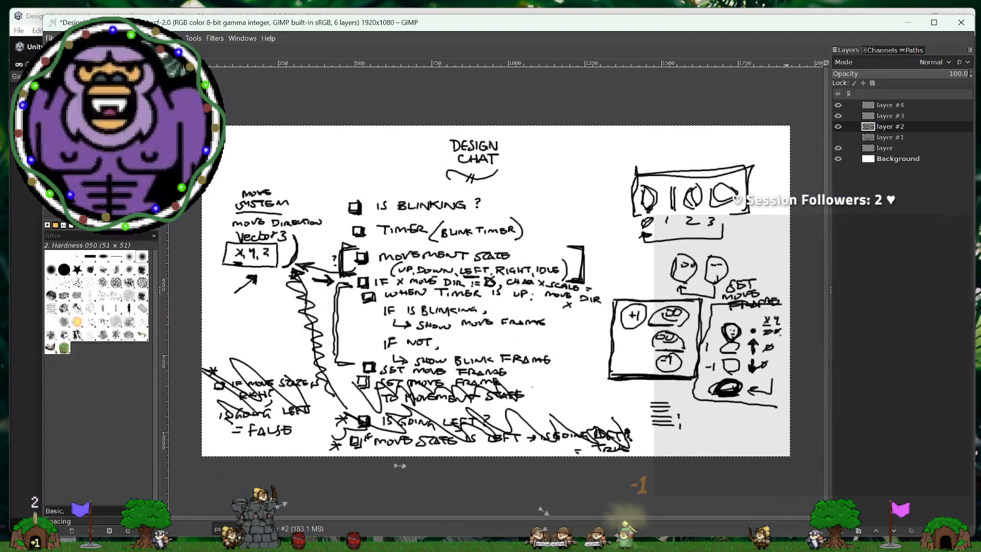
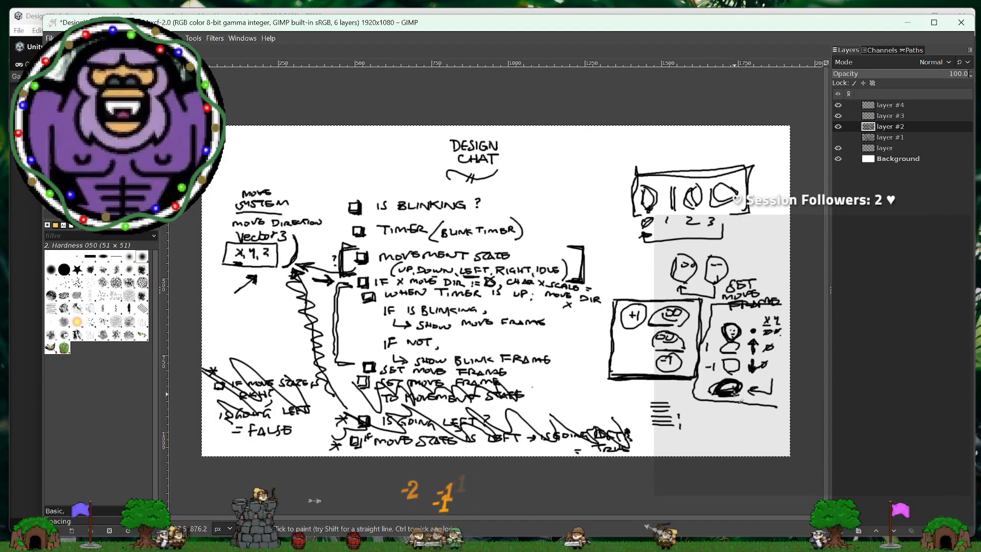
# Step: Switch to Unity, run the prototype, move the character in all four directions, stop the run and return to GIMP
pyautogui.click(907, 25)
pyautogui.click(473, 46)
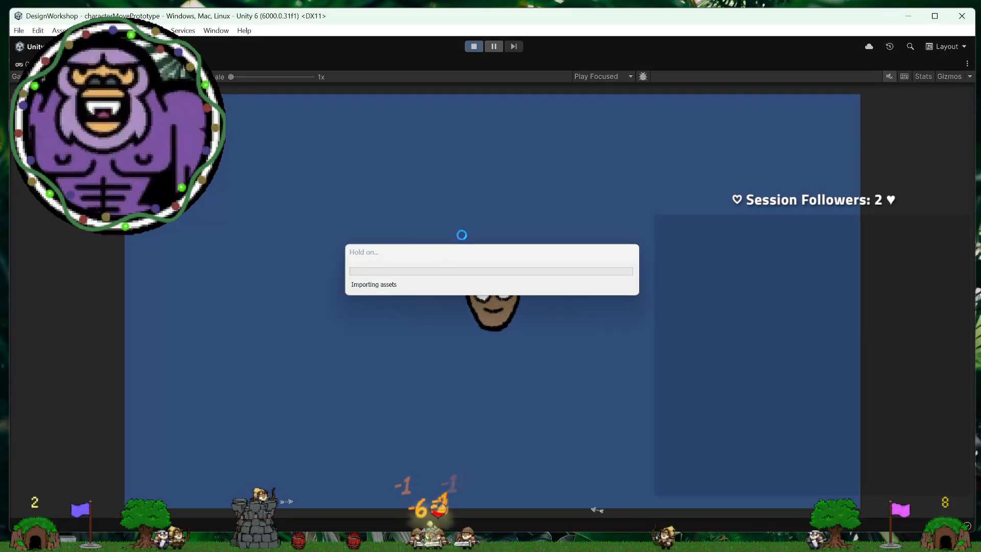
pyautogui.press('s')
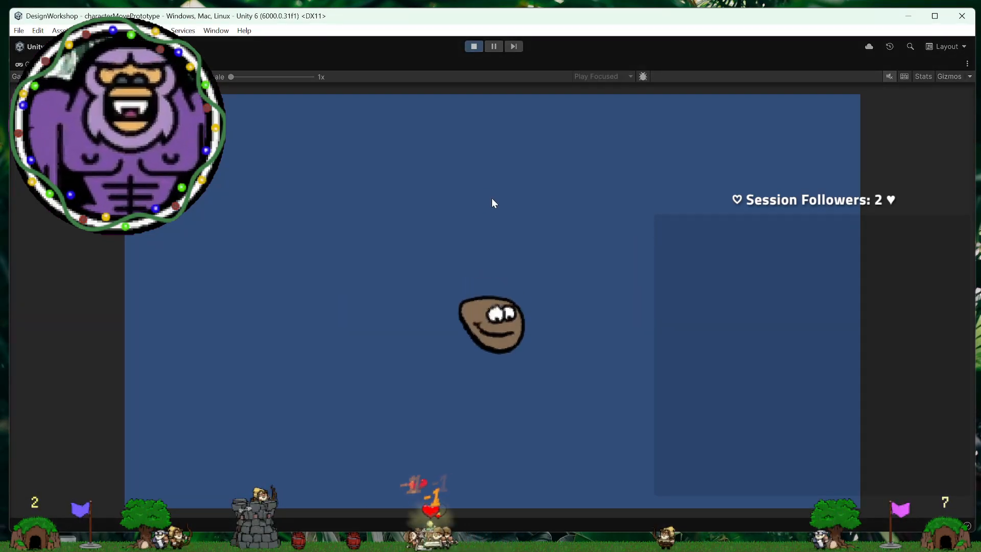
pyautogui.press('d')
pyautogui.press('w')
pyautogui.press('a')
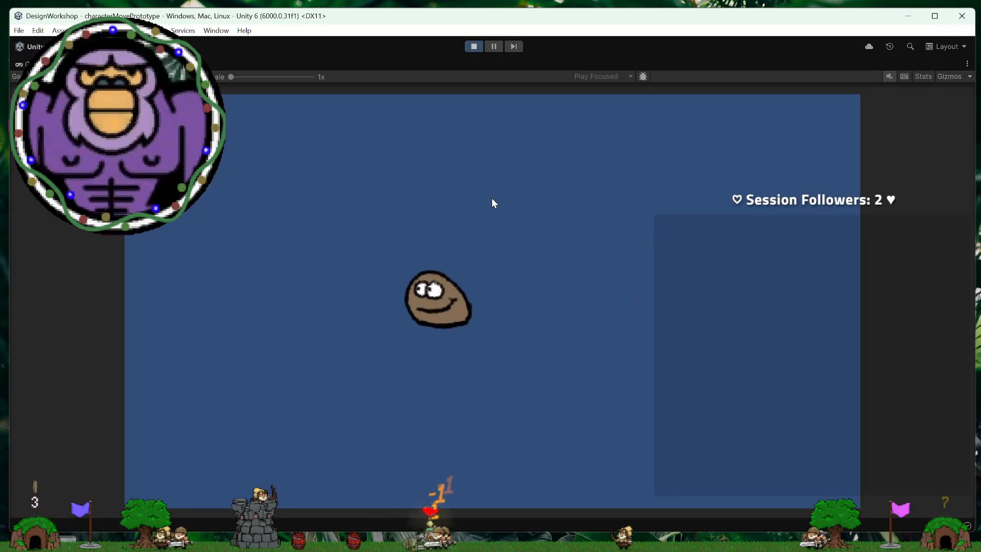
pyautogui.press('d')
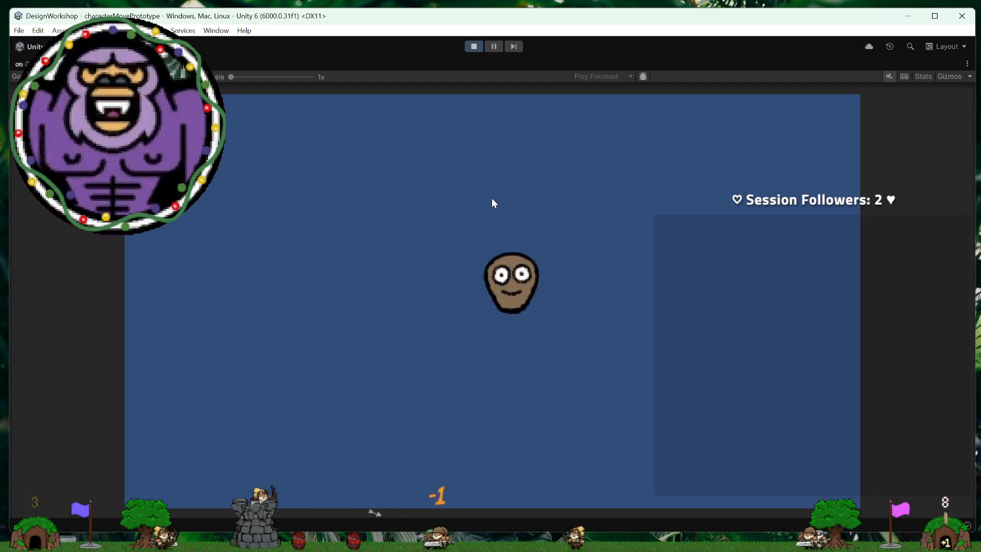
pyautogui.click(473, 47)
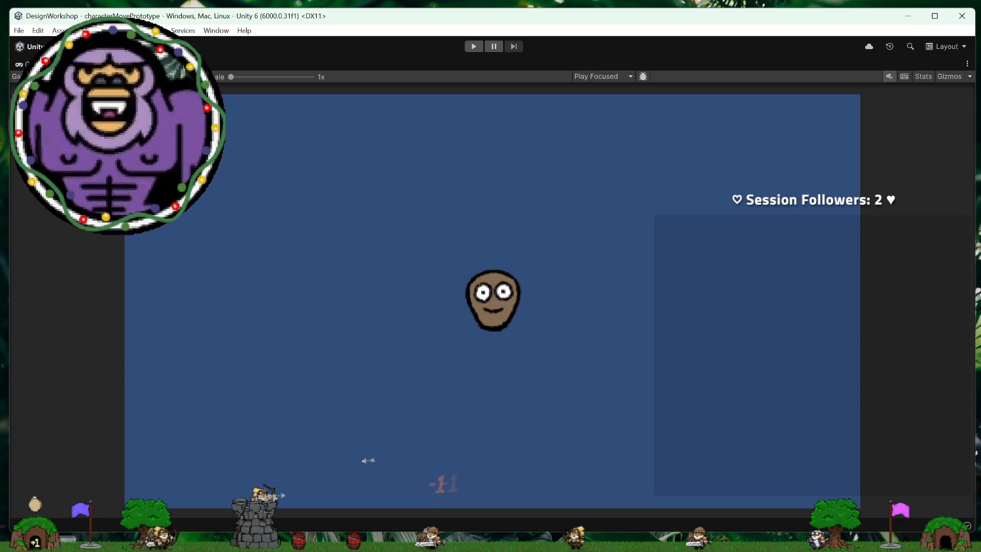
pyautogui.hotkey('alt', 'Tab')
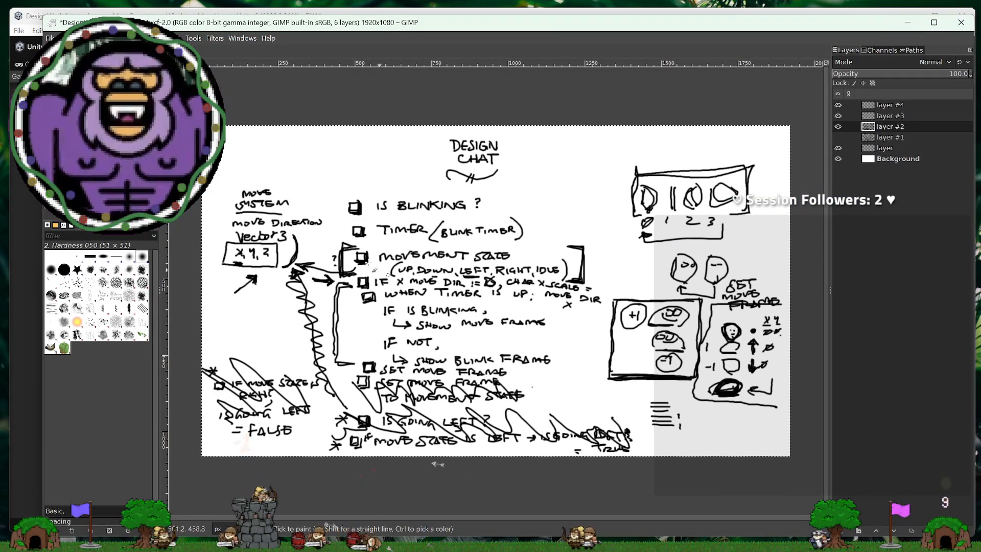
# Step: Alternate between the layer #2 and layer #1 sketches to review both, leaving layer #2 hidden and layer #1 shown
pyautogui.click(838, 127)
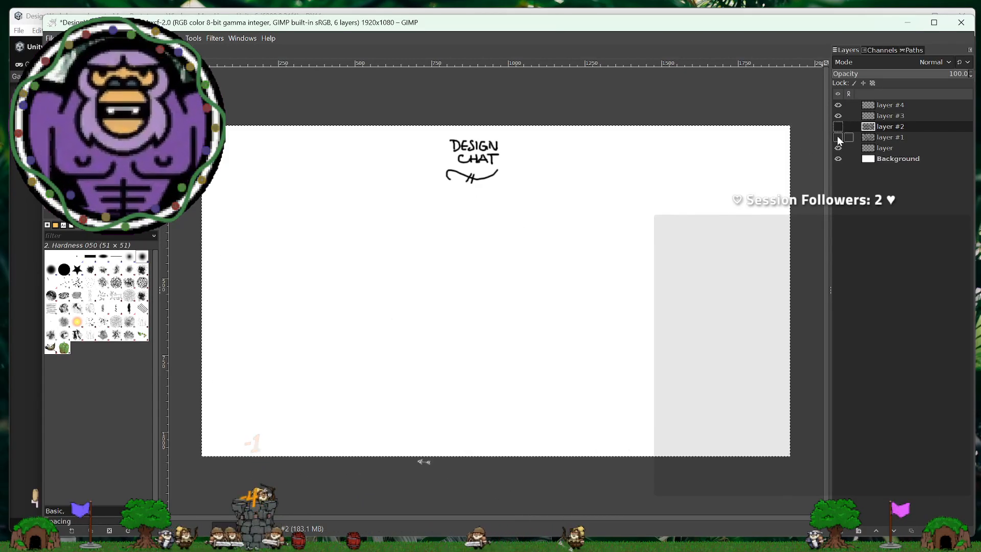
pyautogui.click(837, 136)
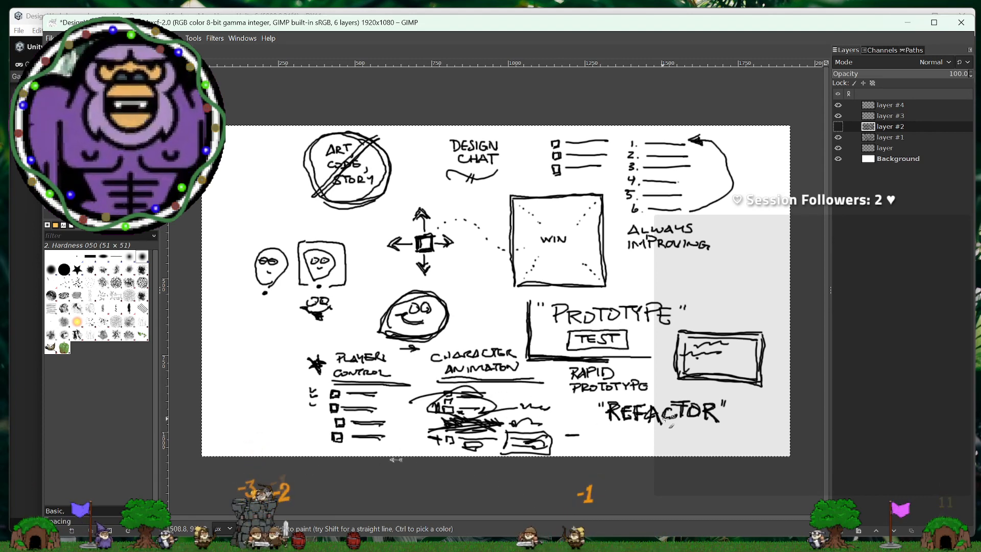
pyautogui.click(838, 137)
pyautogui.click(837, 126)
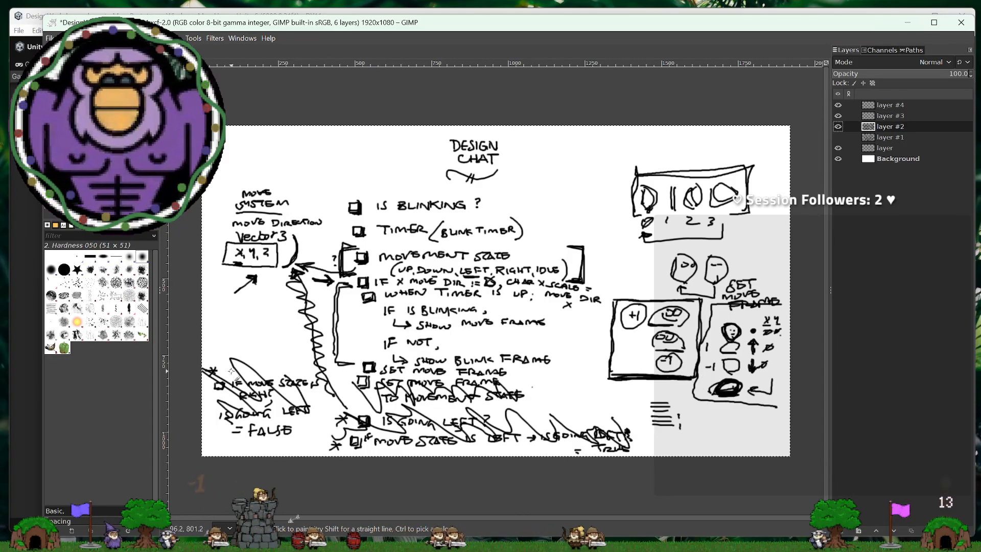
pyautogui.click(838, 126)
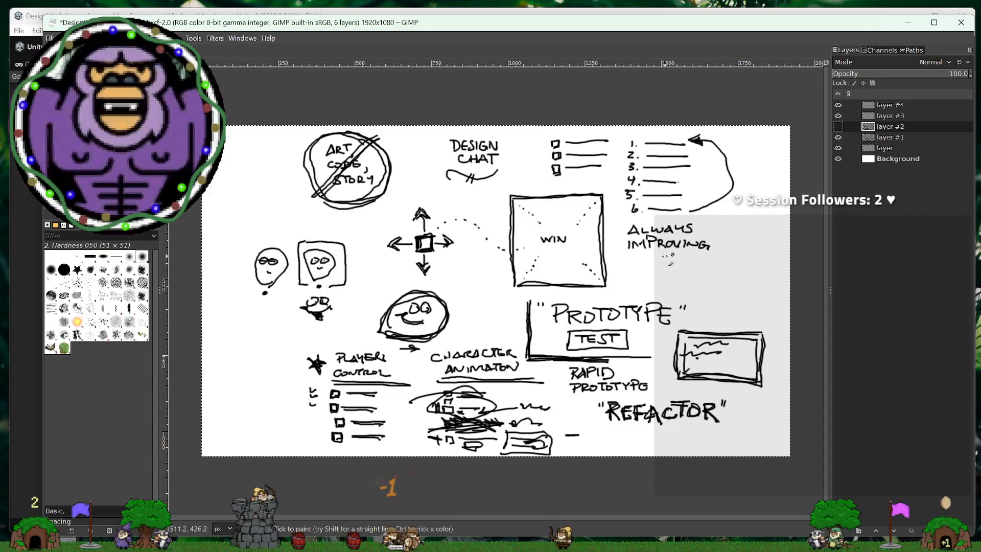
pyautogui.click(193, 38)
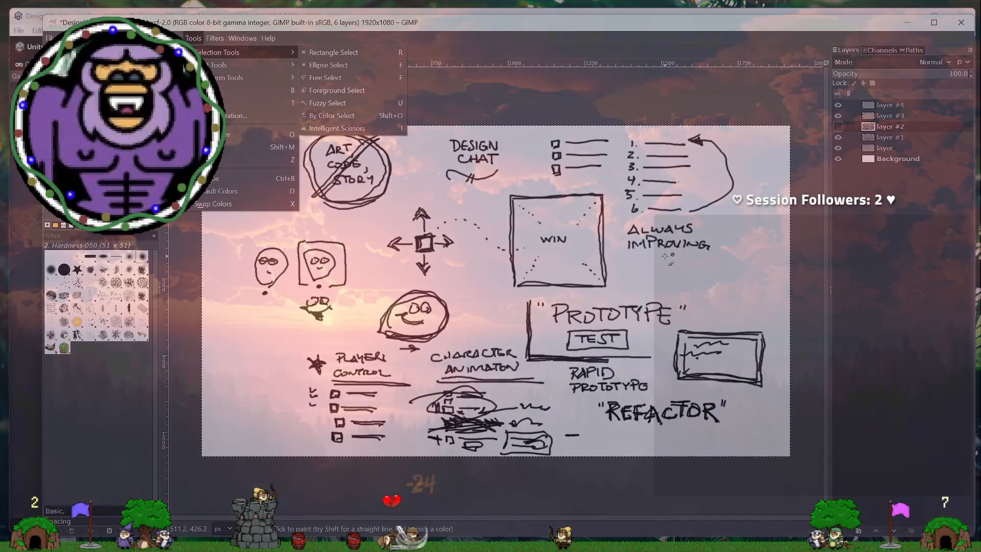